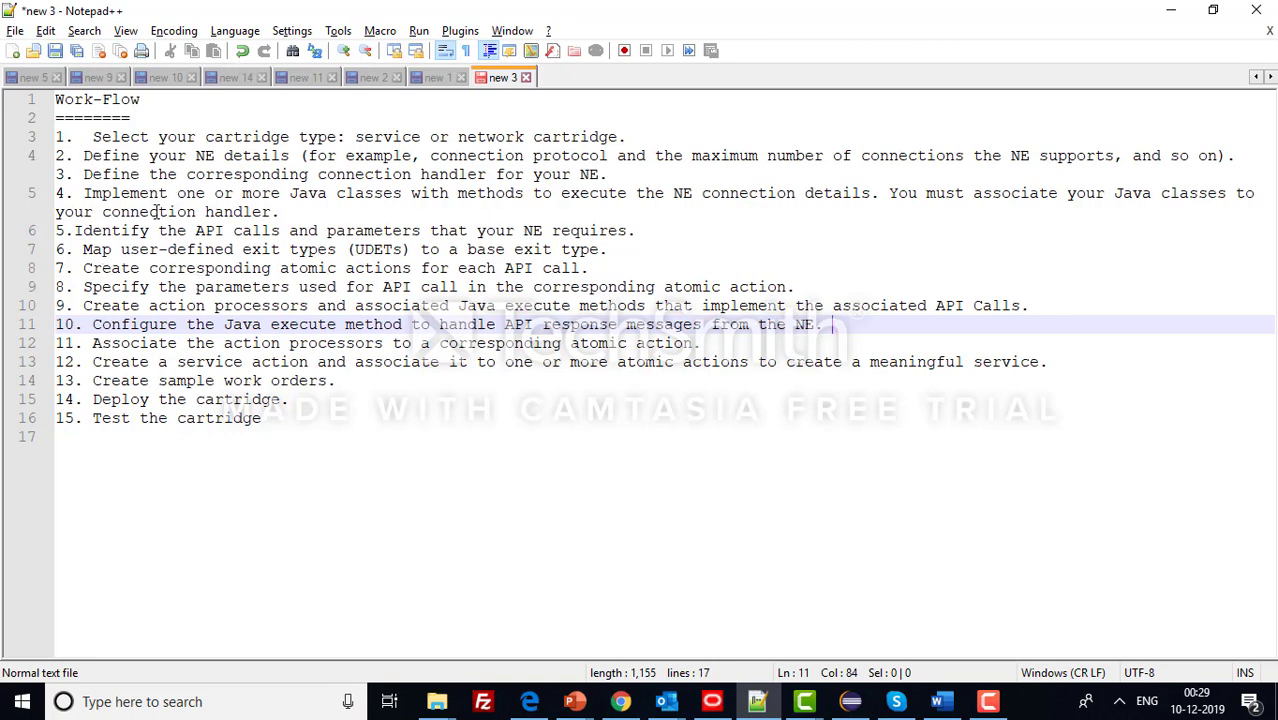
- Delete the extra space before 'Select' in step 1 of the Work-Flow list
click(94, 138)
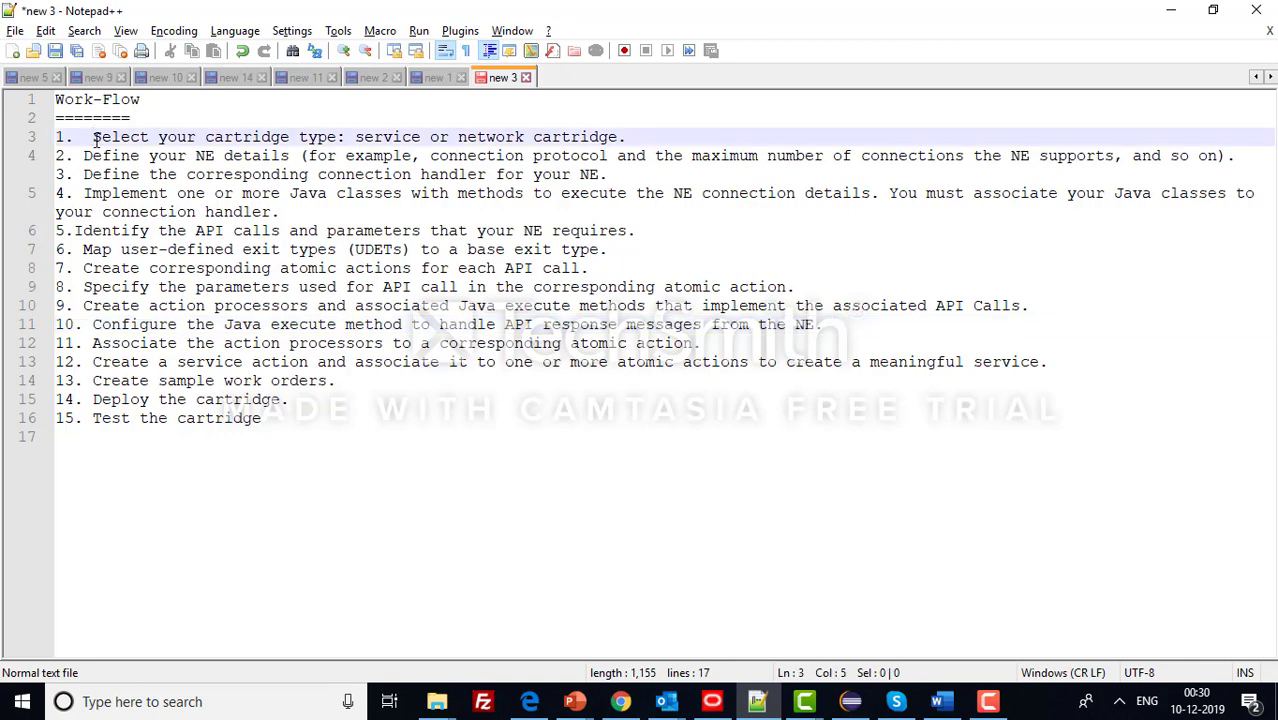
key(BackSpace)
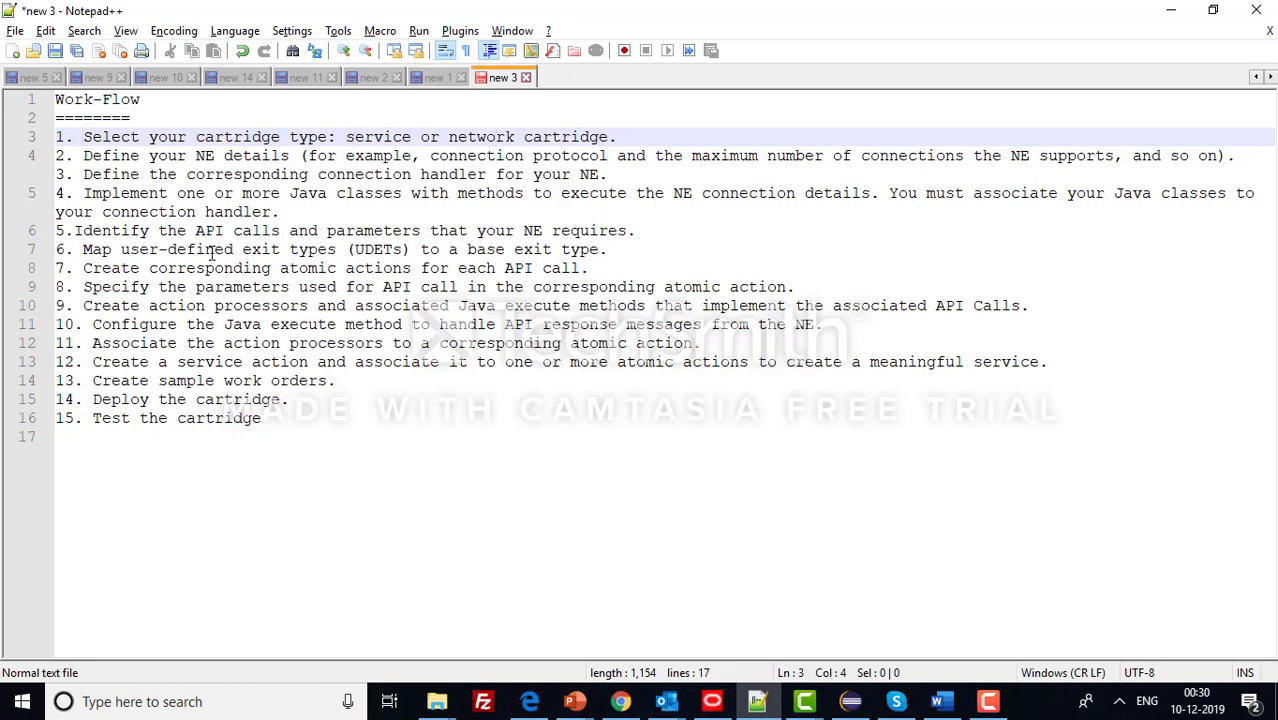
click(988, 705)
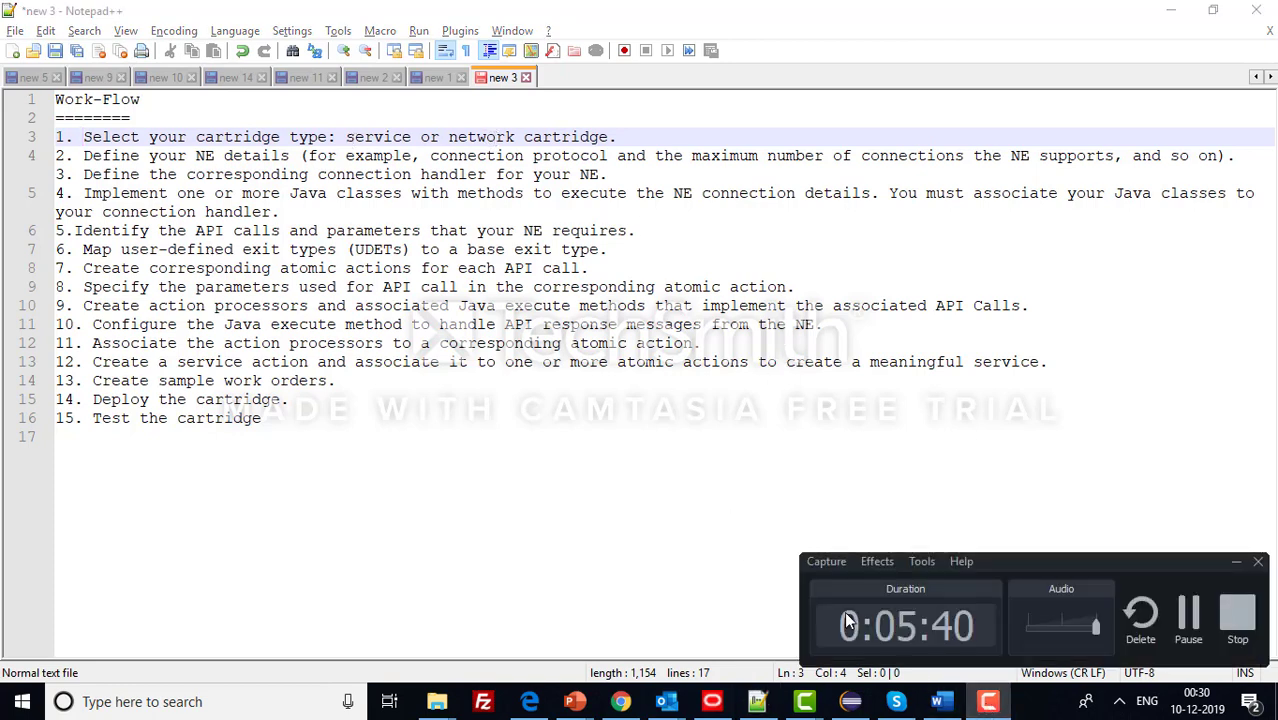
click(530, 445)
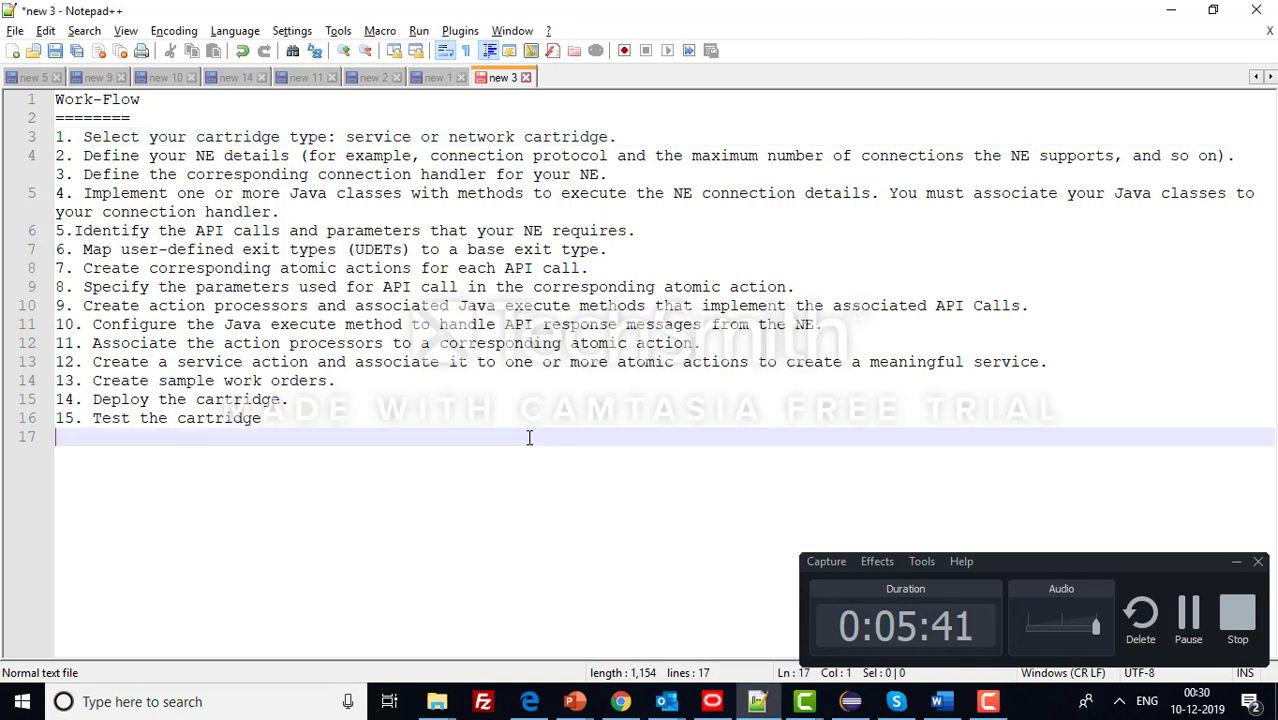
click(1237, 562)
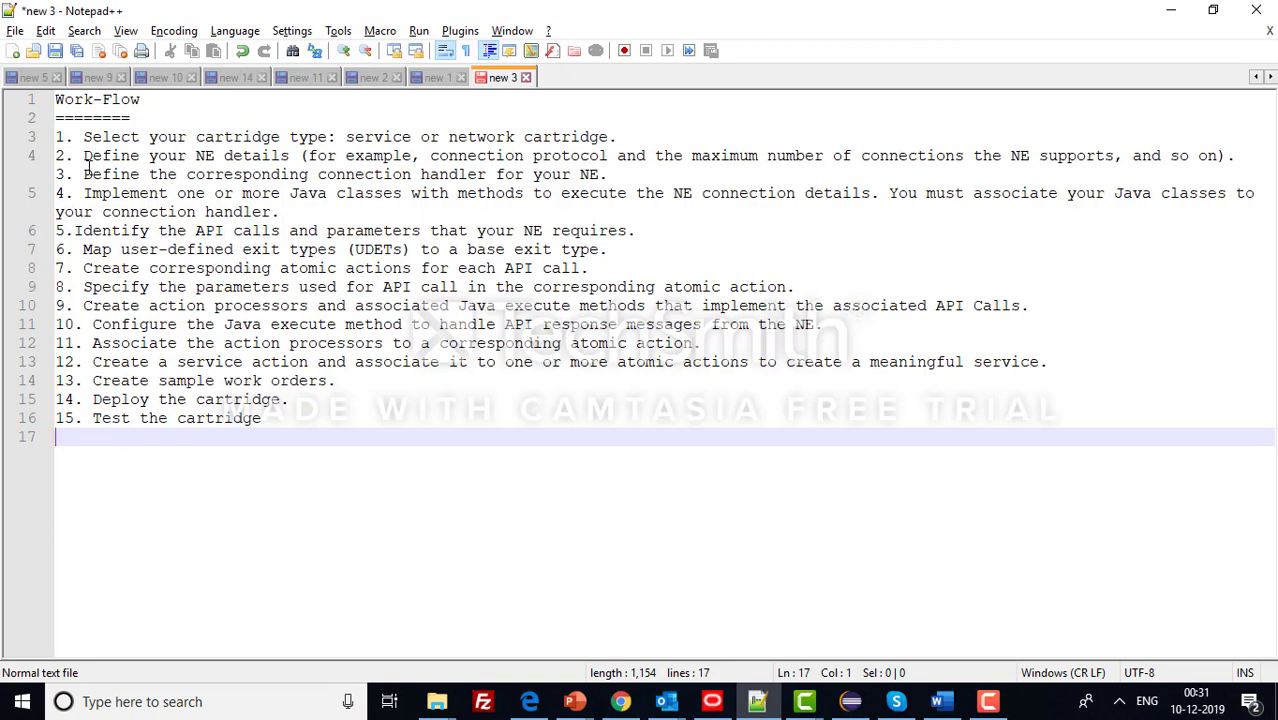
drag(83, 156, 300, 160)
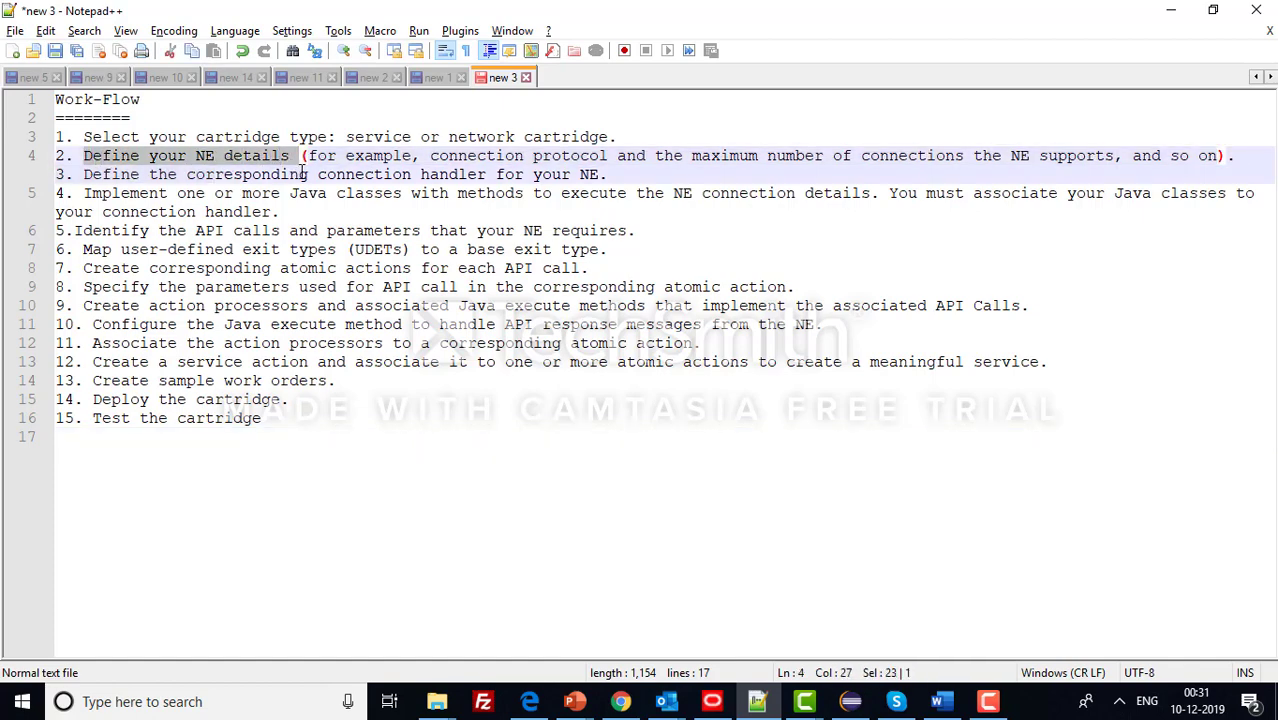
double_click(476, 157)
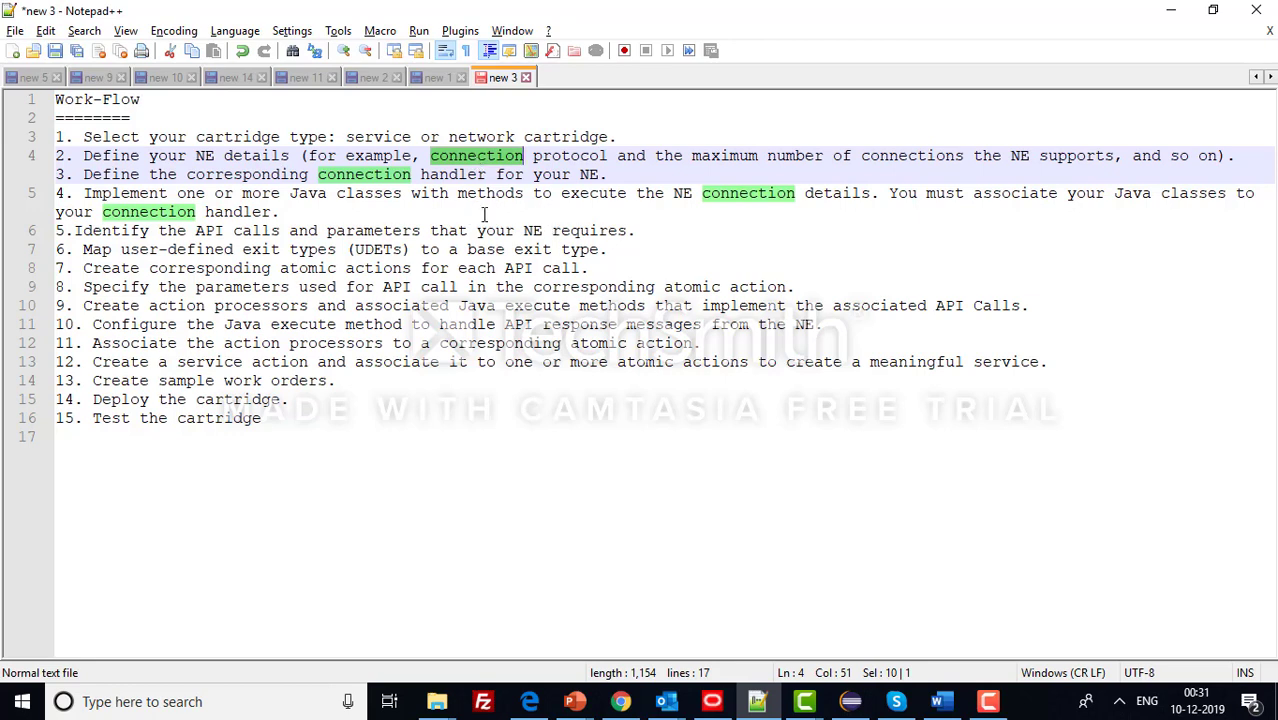
drag(691, 157, 1104, 157)
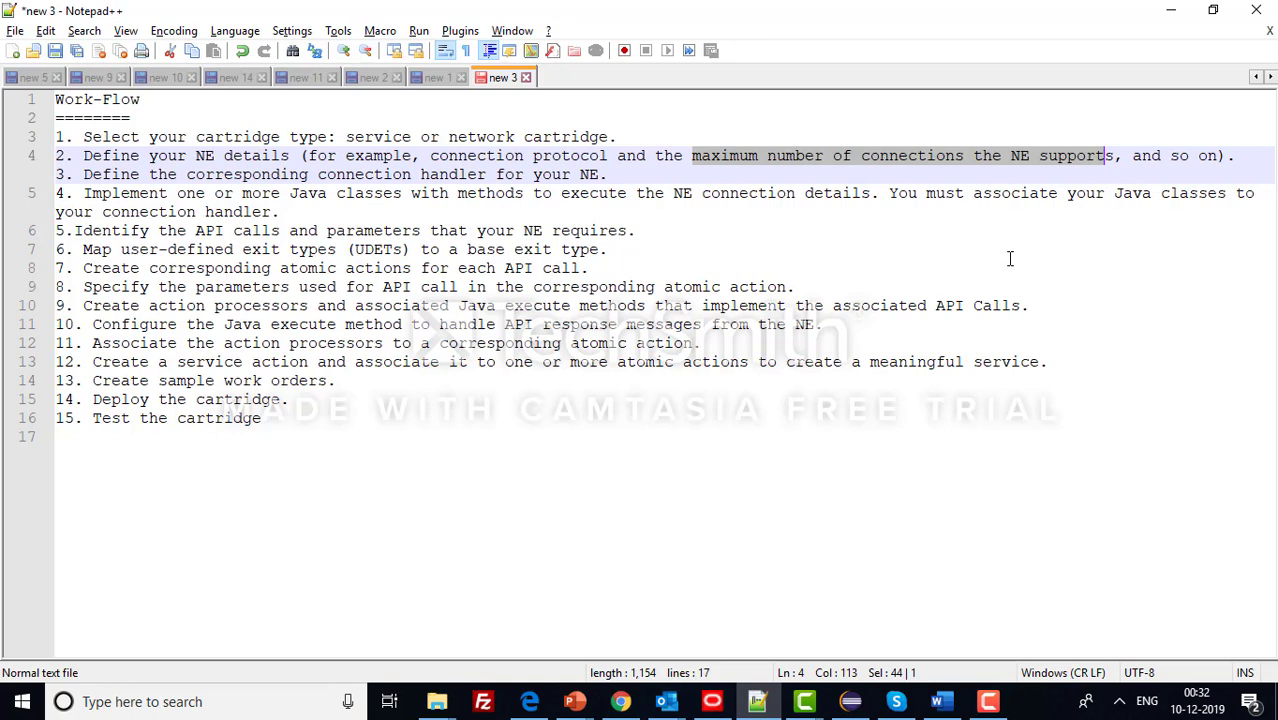
click(988, 701)
click(1182, 622)
drag(149, 193, 266, 212)
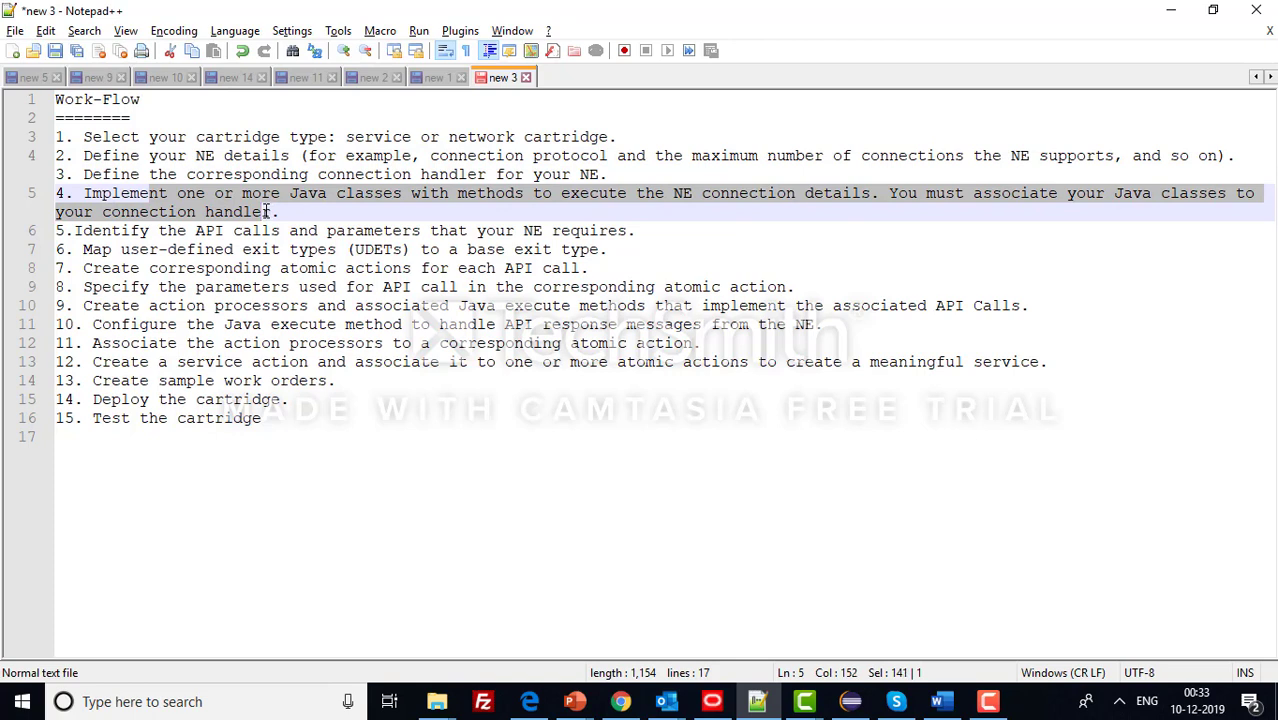
click(214, 231)
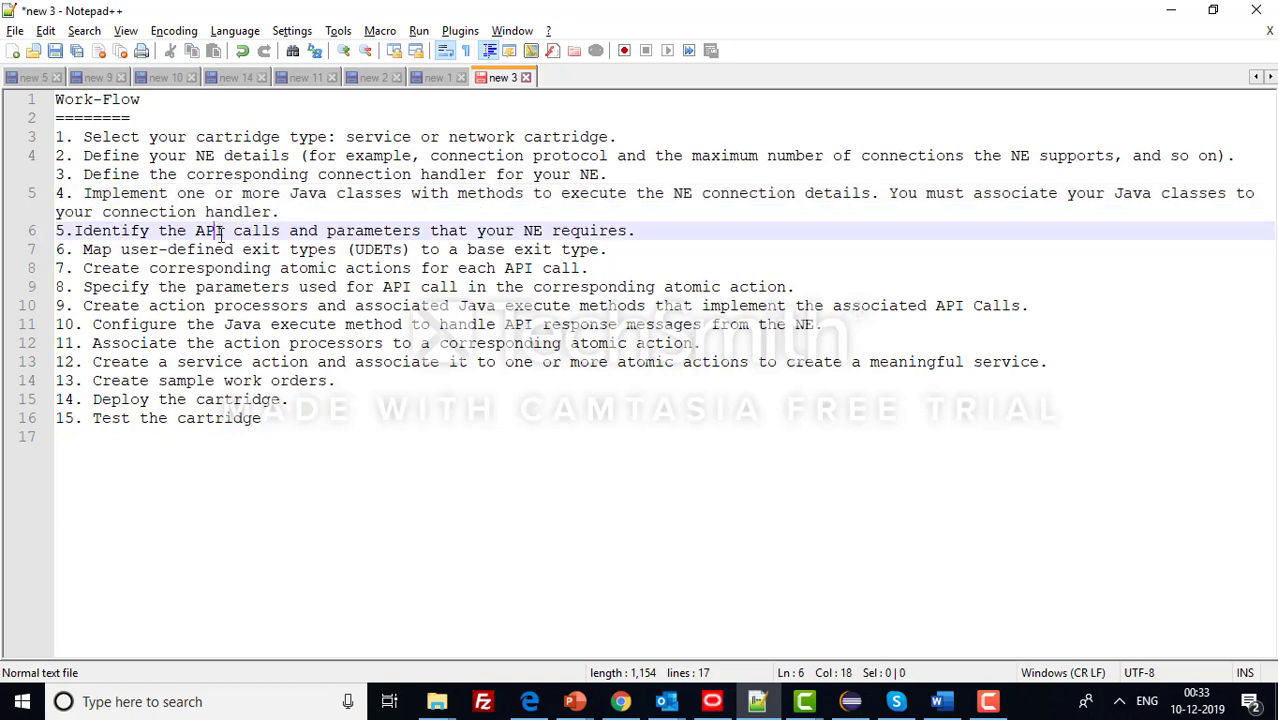
- Insert a space after '5.' so step 5 reads '5. Identify the API calls…'
click(112, 231)
click(76, 234)
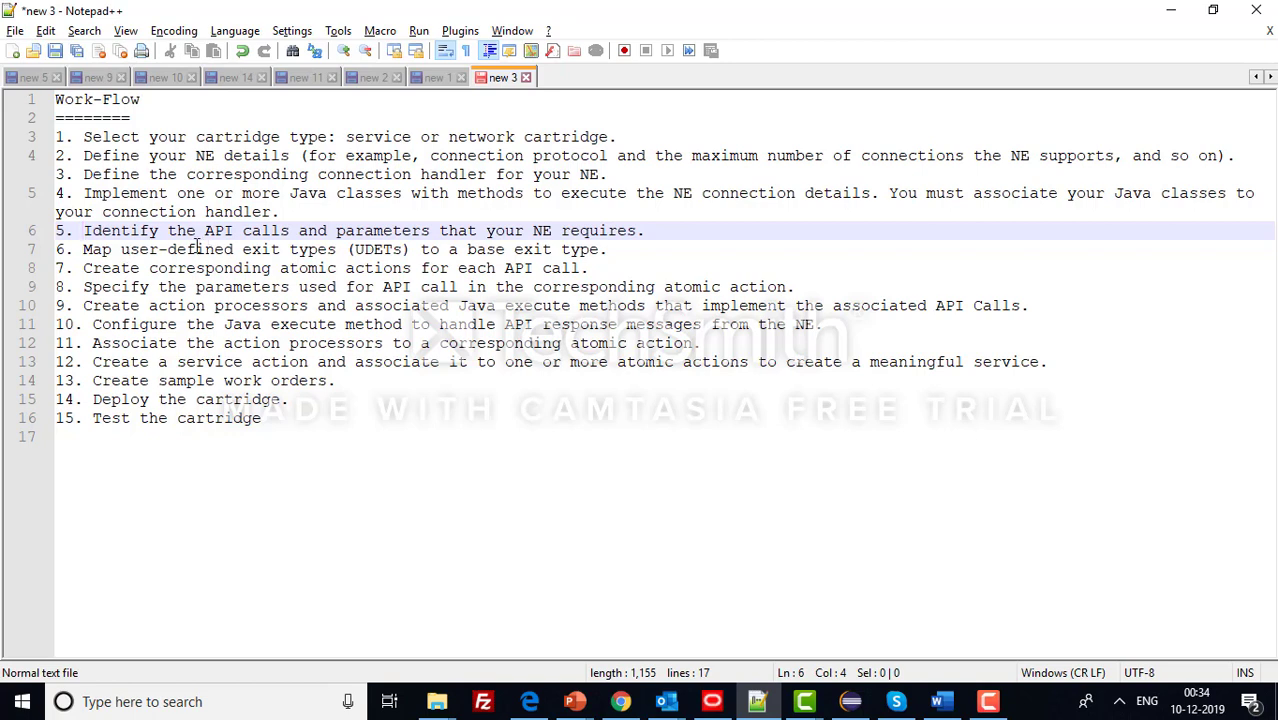
drag(199, 233, 615, 250)
click(272, 268)
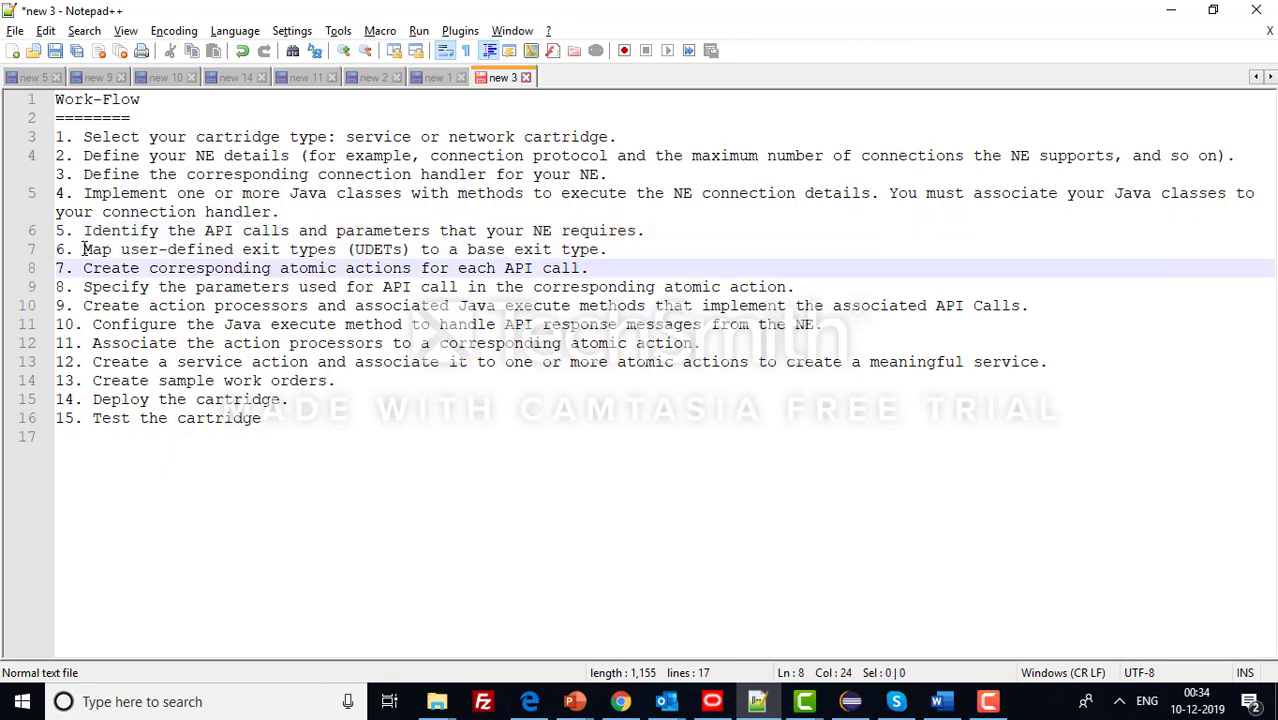
drag(81, 249, 599, 250)
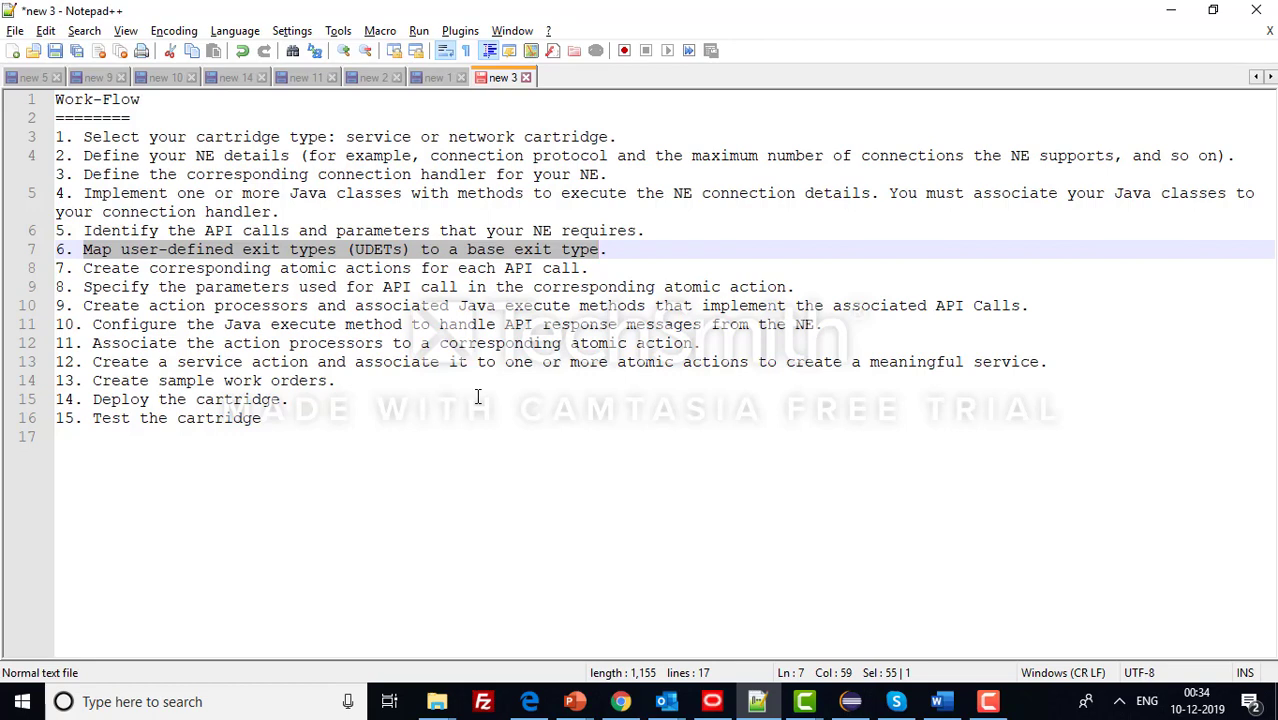
click(992, 706)
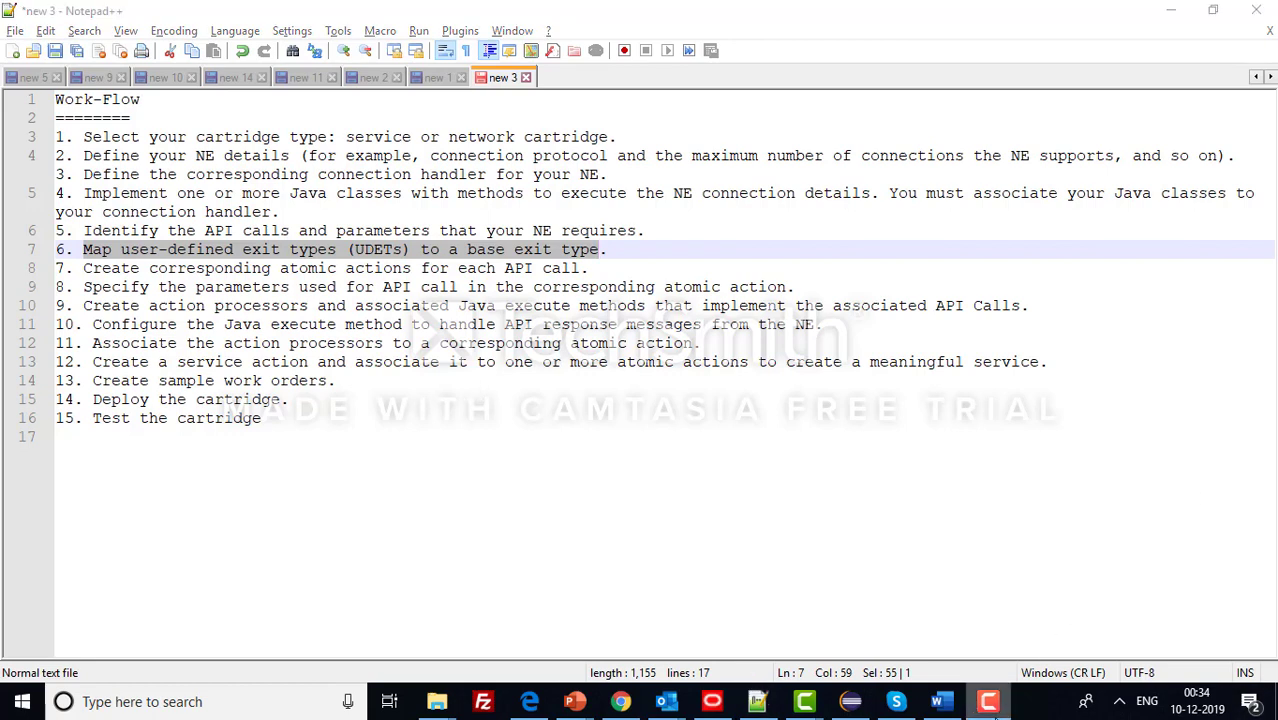
click(1182, 631)
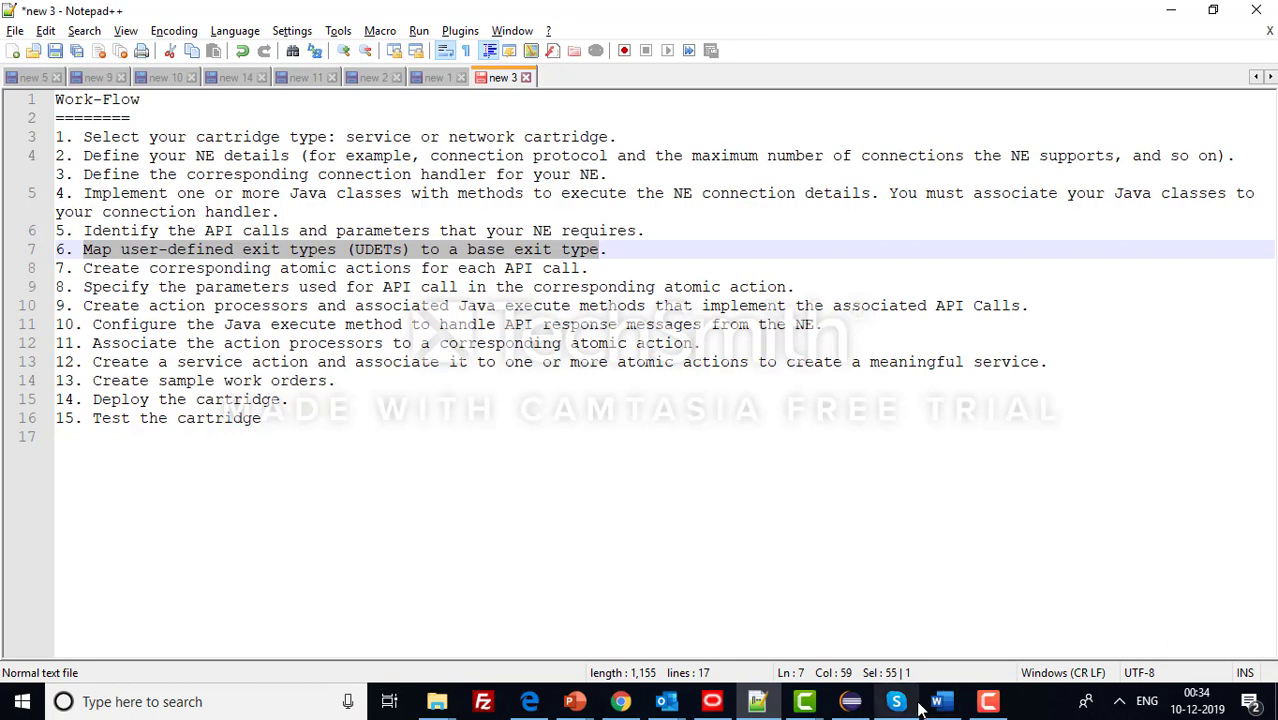
mouse_move(896, 701)
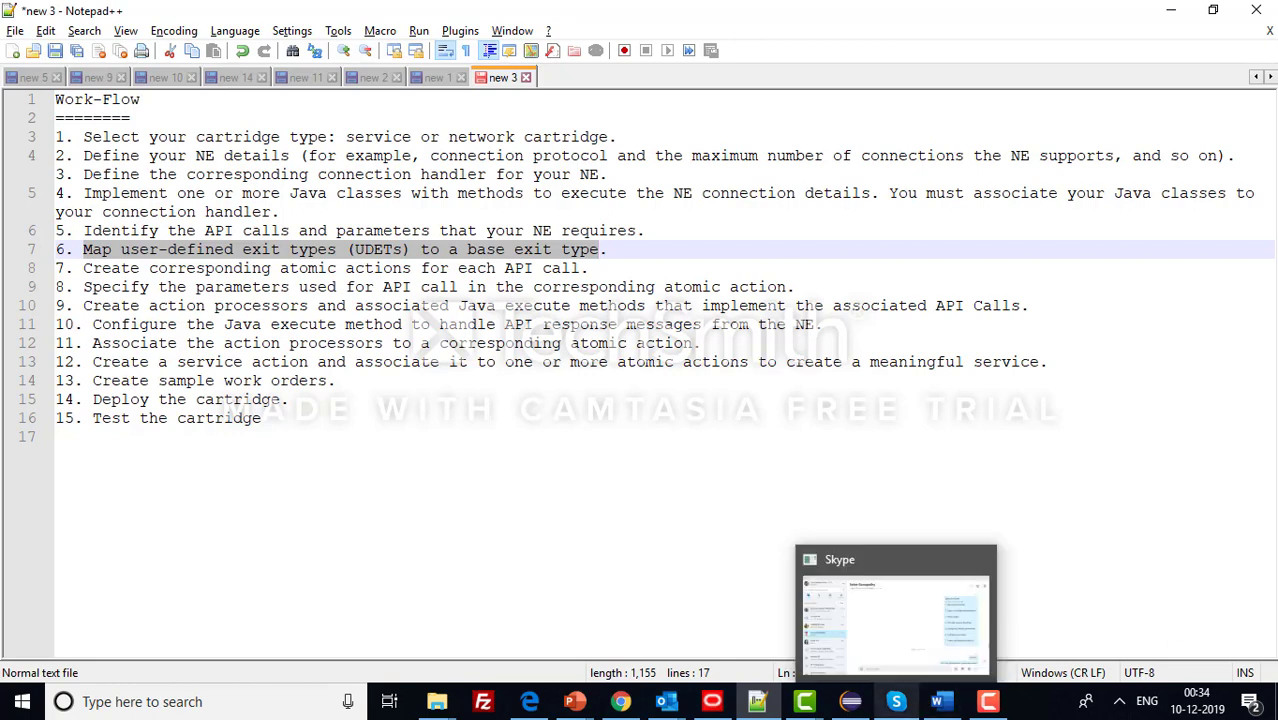
click(979, 715)
click(990, 707)
click(990, 707)
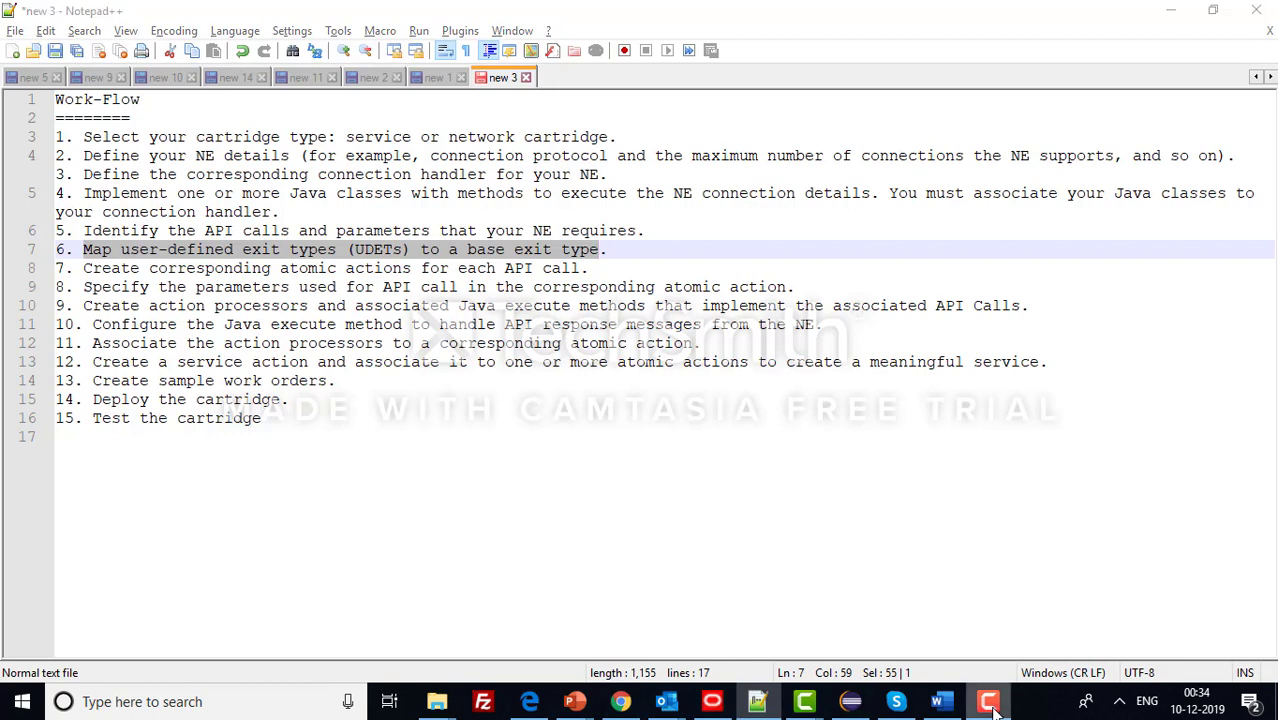
click(1190, 620)
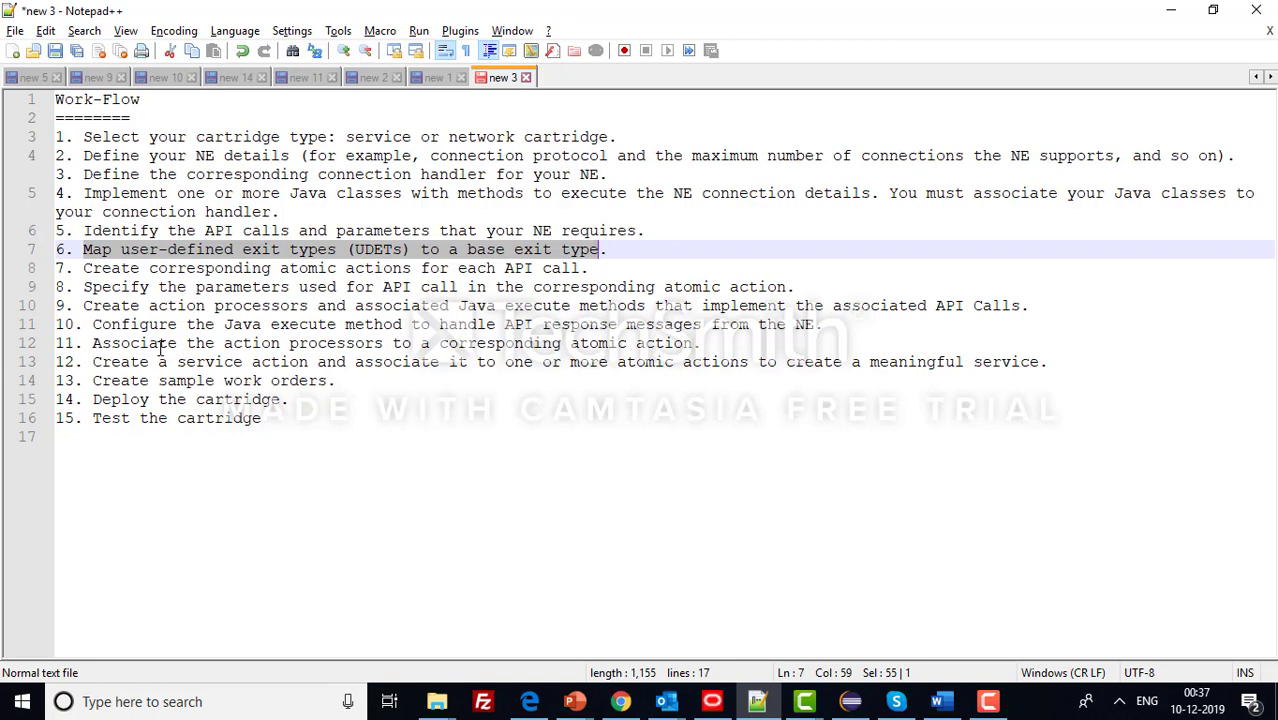
drag(84, 268, 581, 268)
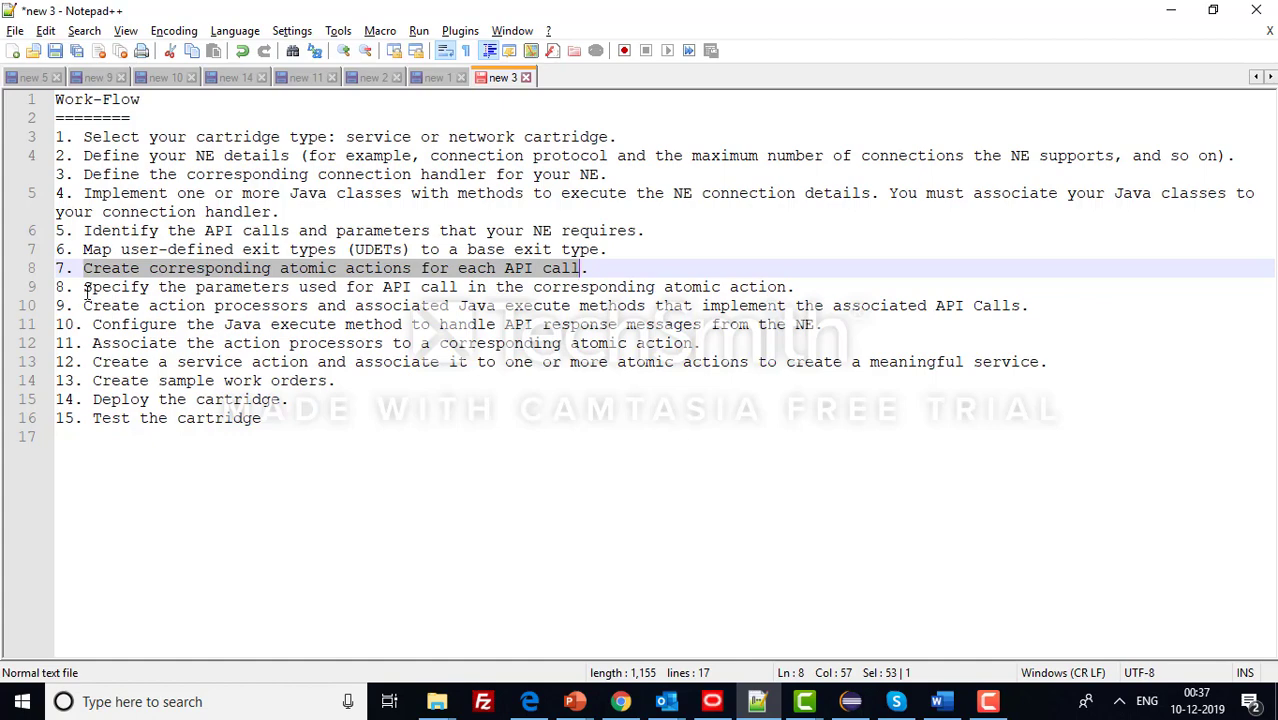
drag(86, 288, 765, 288)
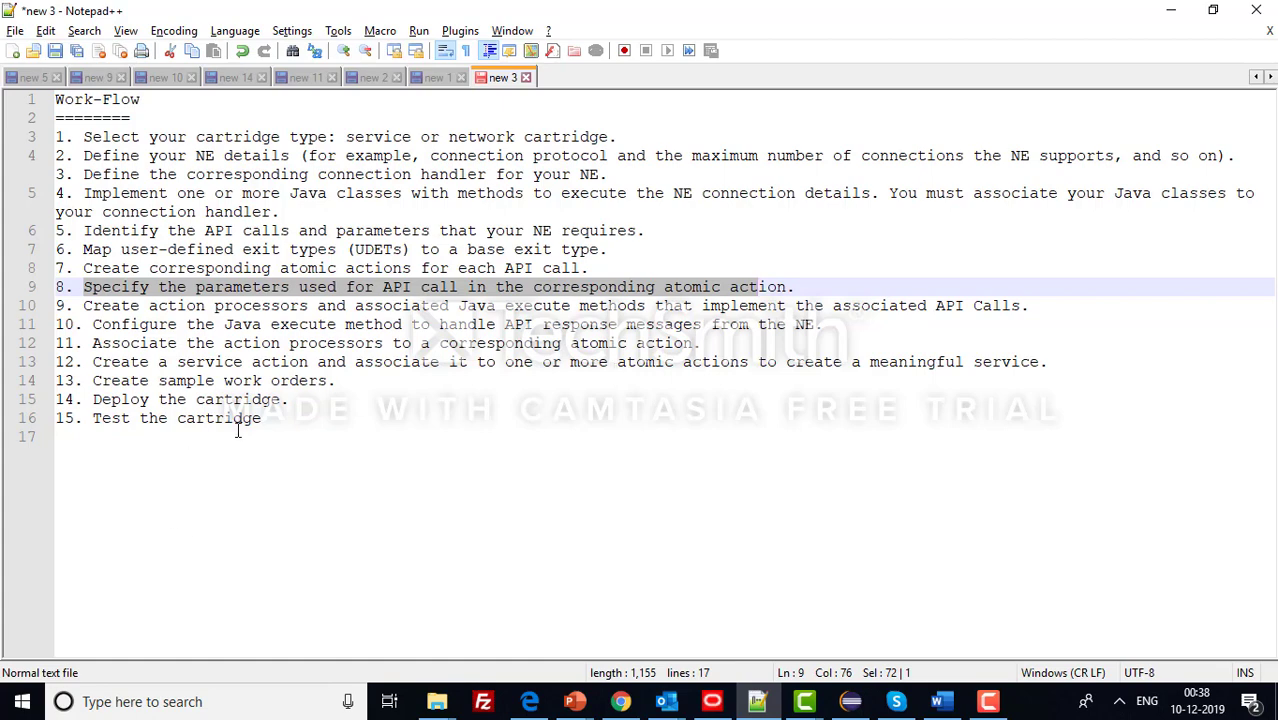
drag(84, 306, 468, 308)
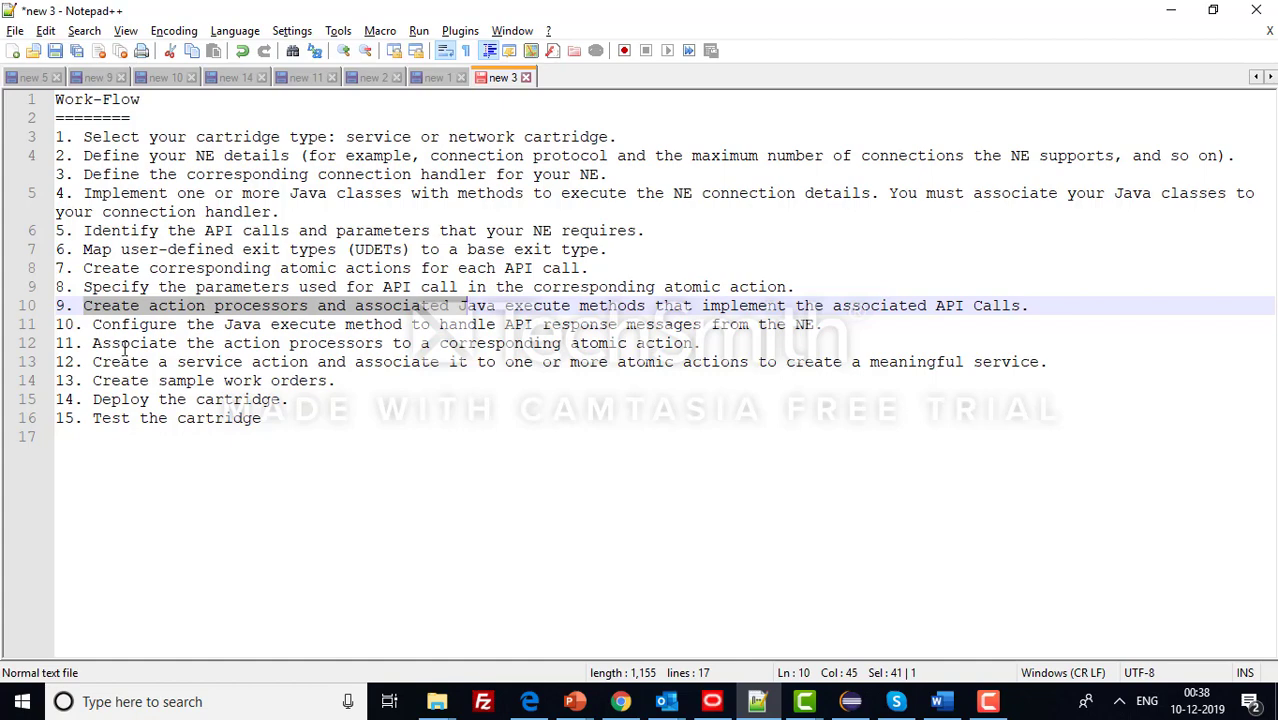
drag(100, 324, 838, 326)
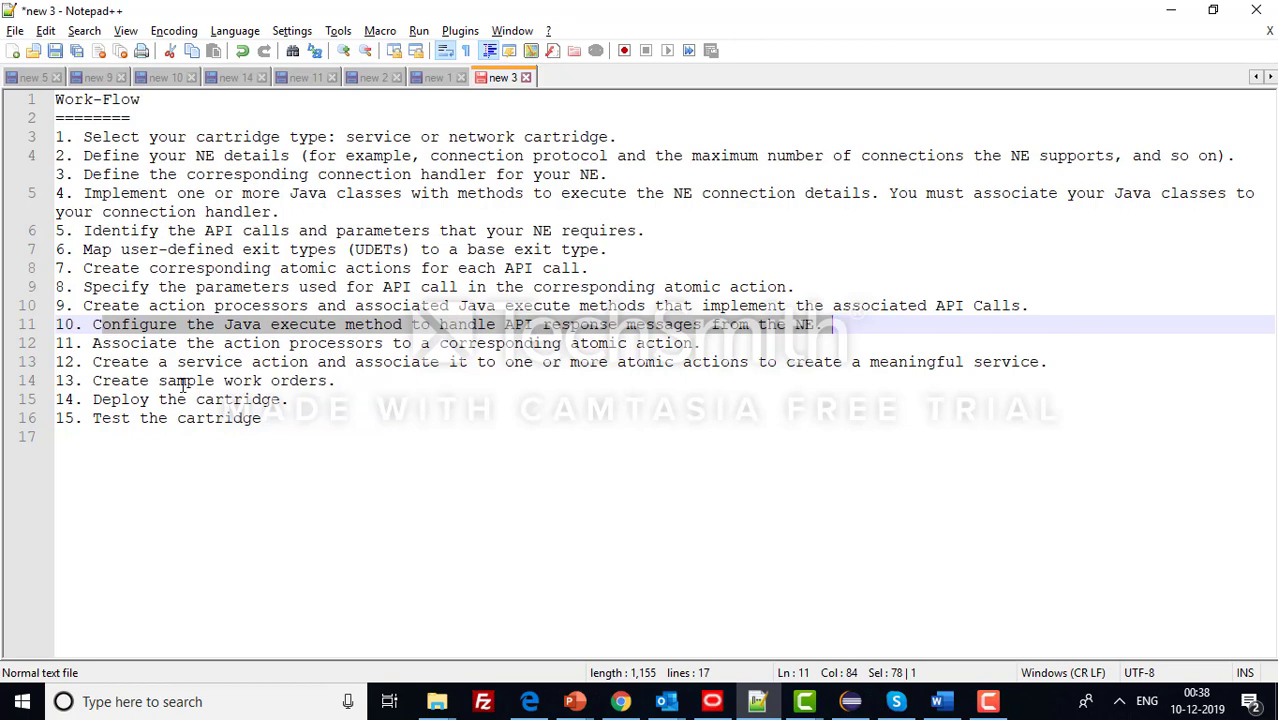
drag(93, 345, 687, 344)
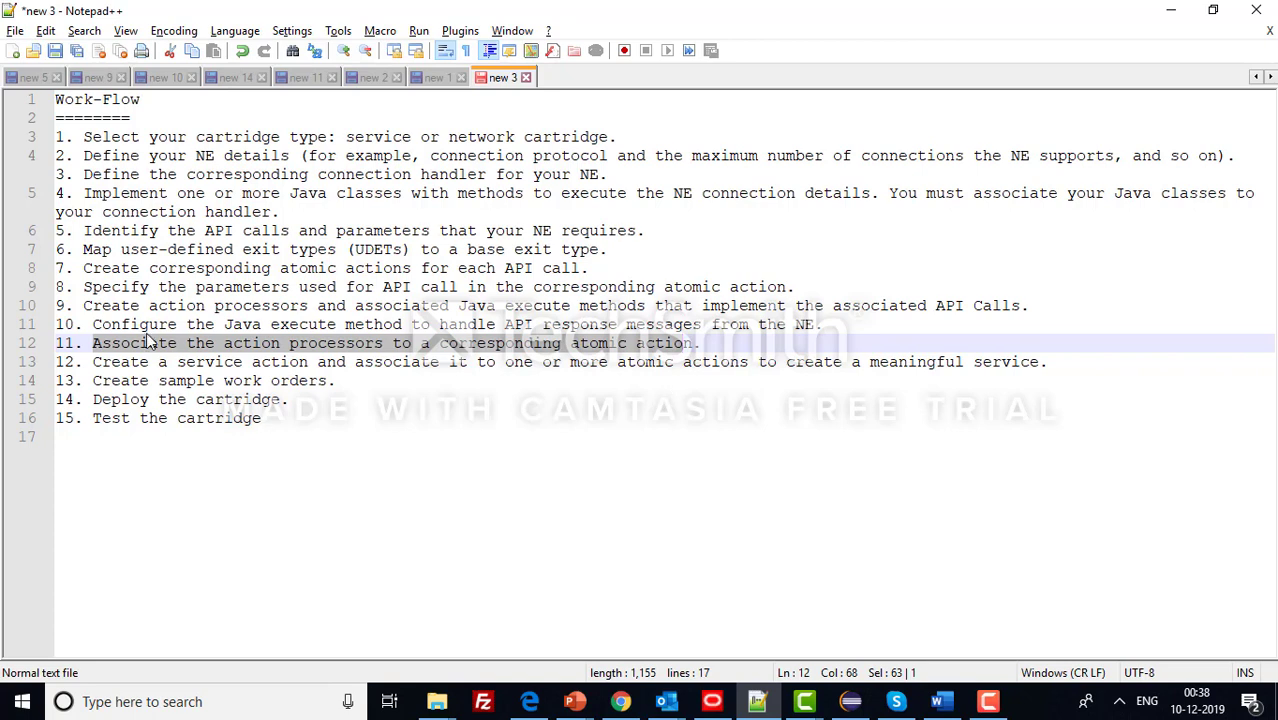
drag(92, 343, 688, 348)
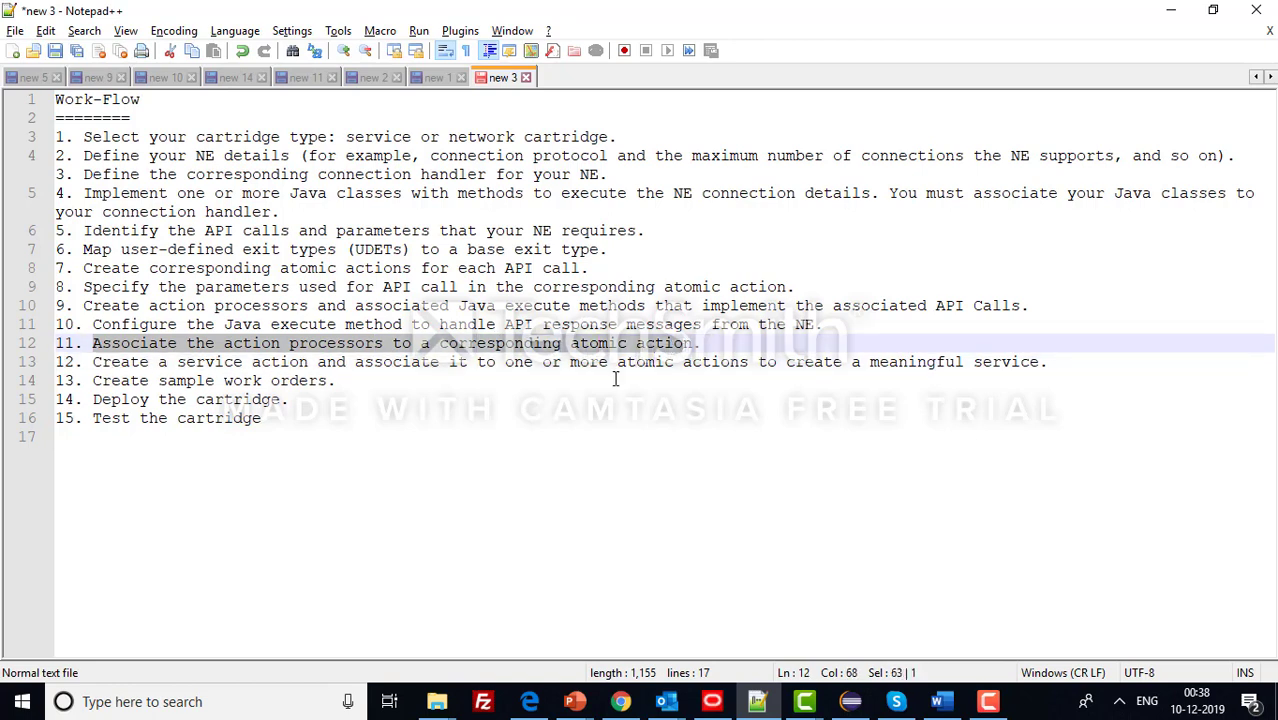
- Select workflow steps 2 through 15 in Notepad++, then switch to Design Studio
click(252, 402)
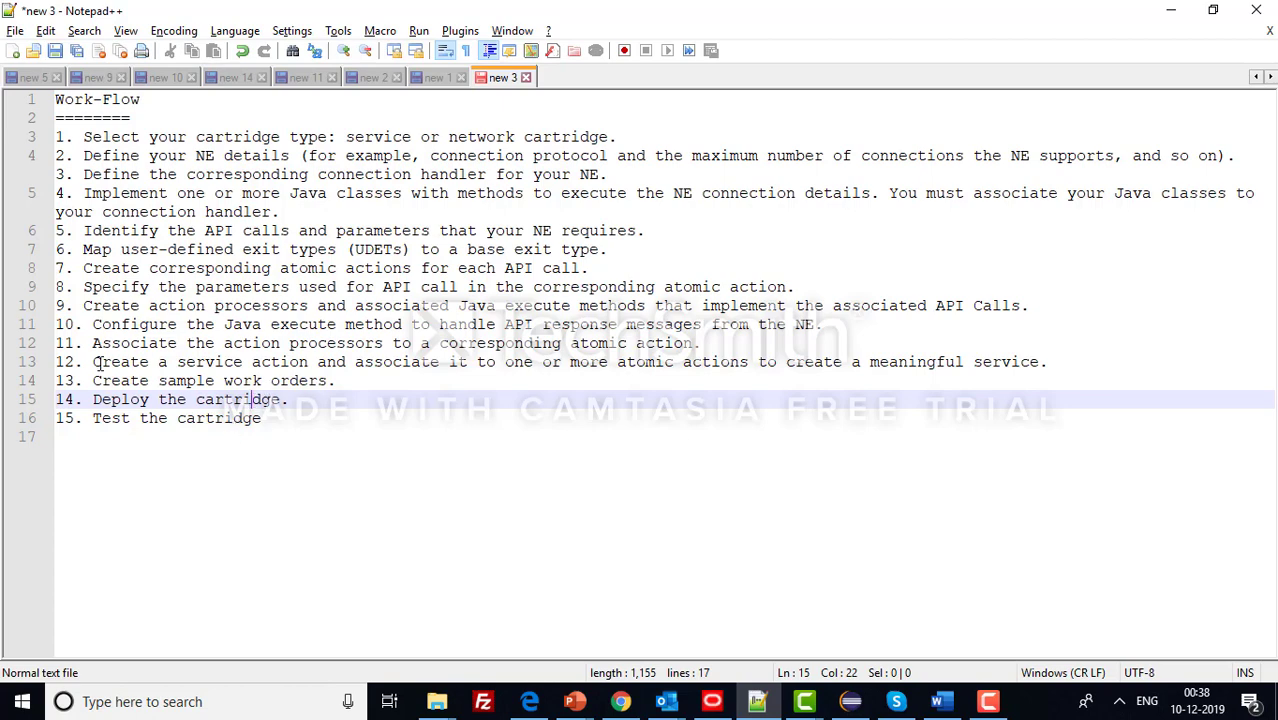
drag(95, 366, 529, 378)
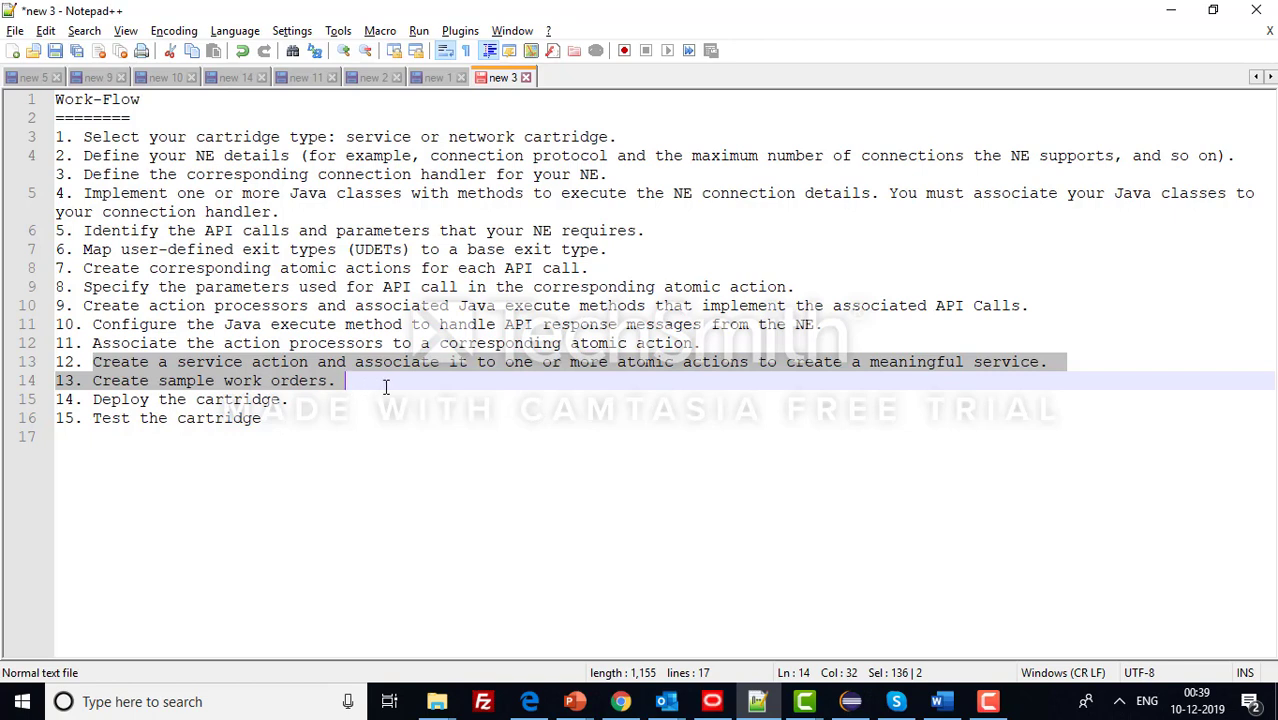
click(987, 701)
click(1187, 614)
mouse_move(279, 437)
mouse_down()
mouse_move(56, 142)
mouse_move(288, 381)
mouse_move(284, 412)
mouse_up()
click(52, 139)
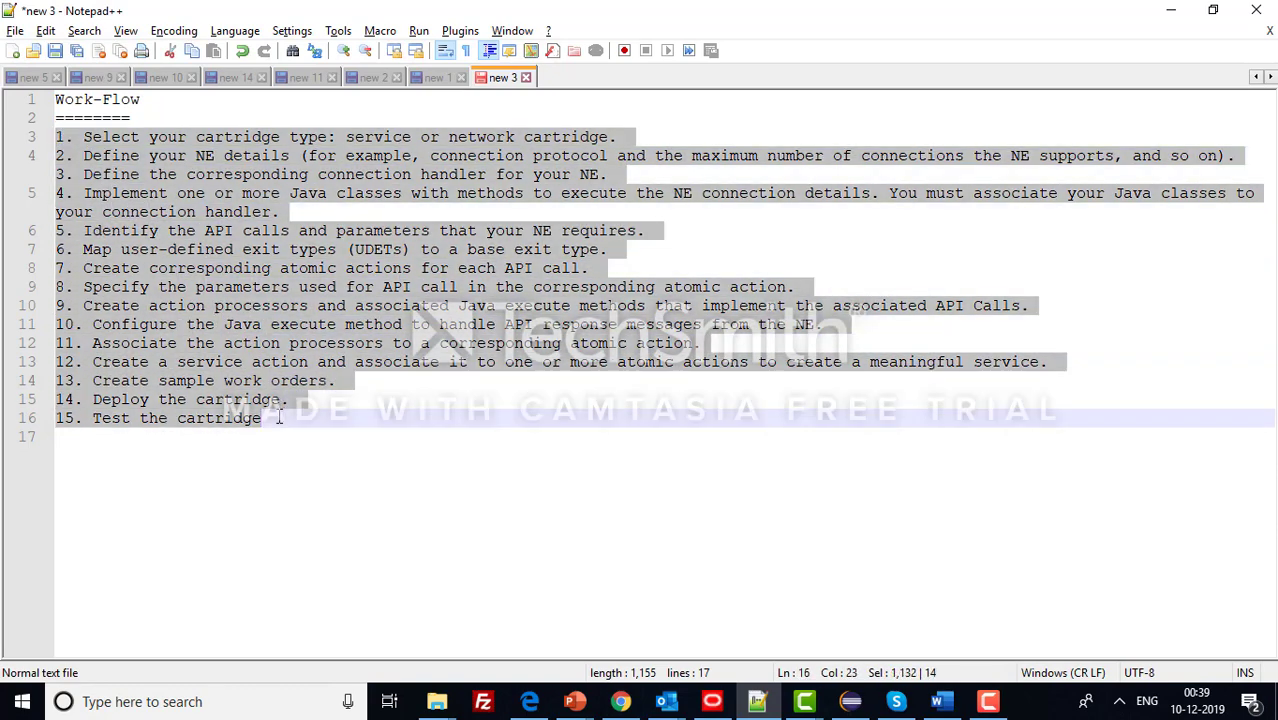
click(240, 444)
drag(275, 420, 62, 157)
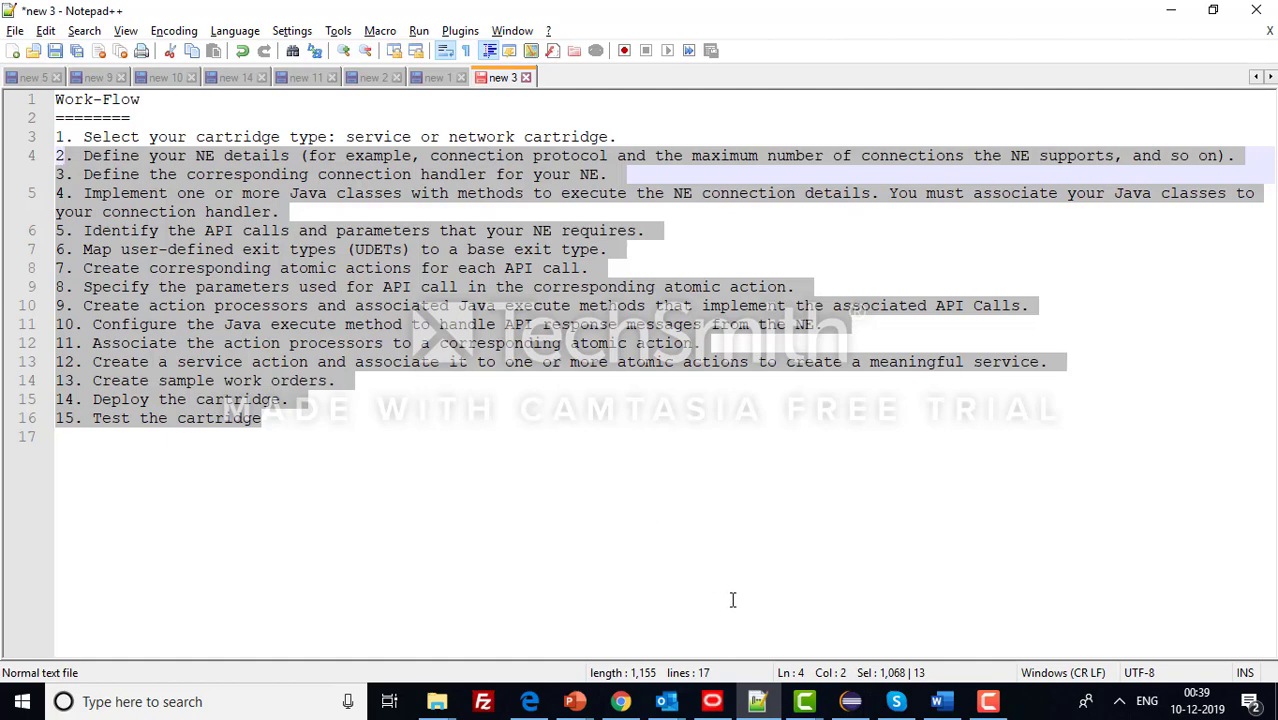
click(851, 701)
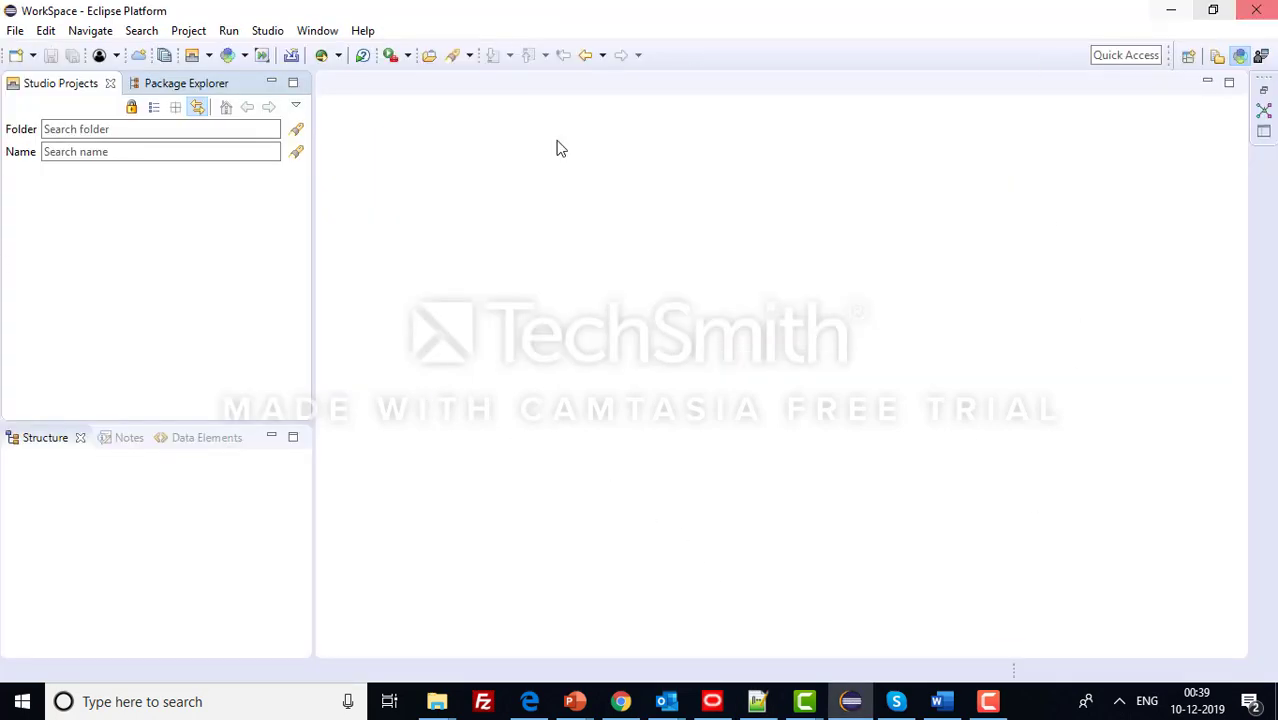
- Check the Oracle Communications feature details in About Eclipse Platform, confirming version 7.4.1
click(365, 28)
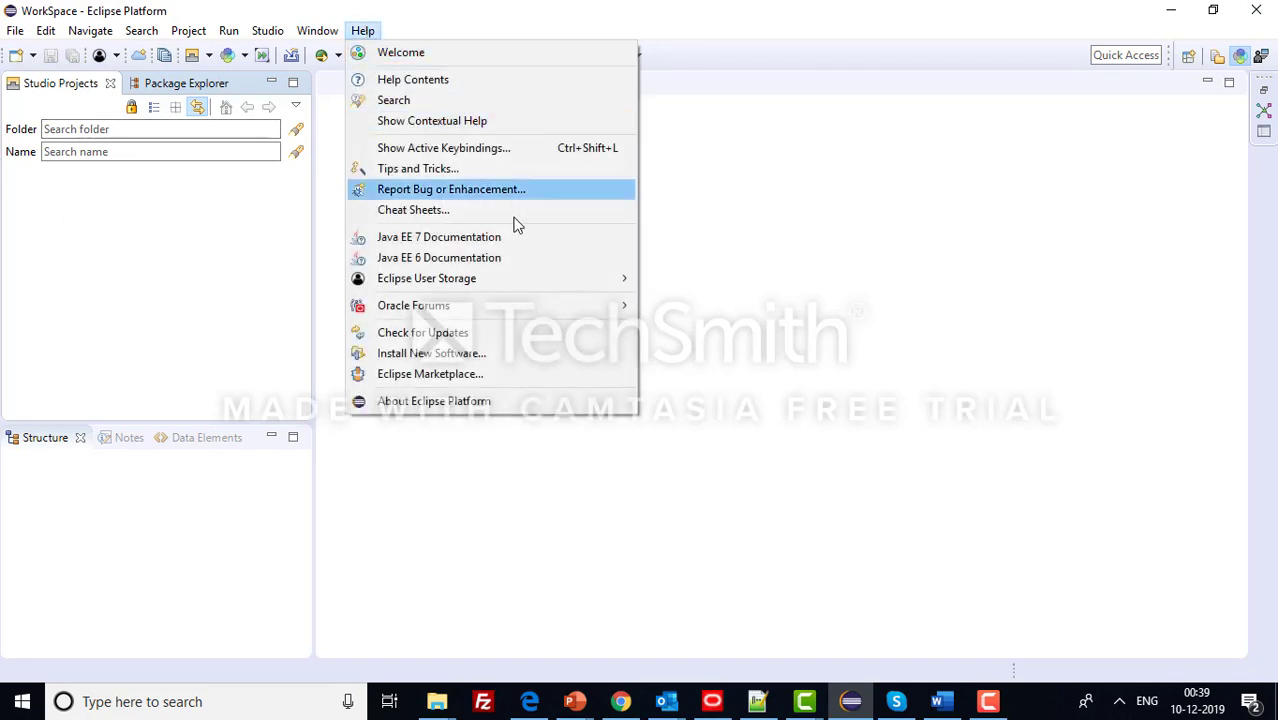
click(590, 399)
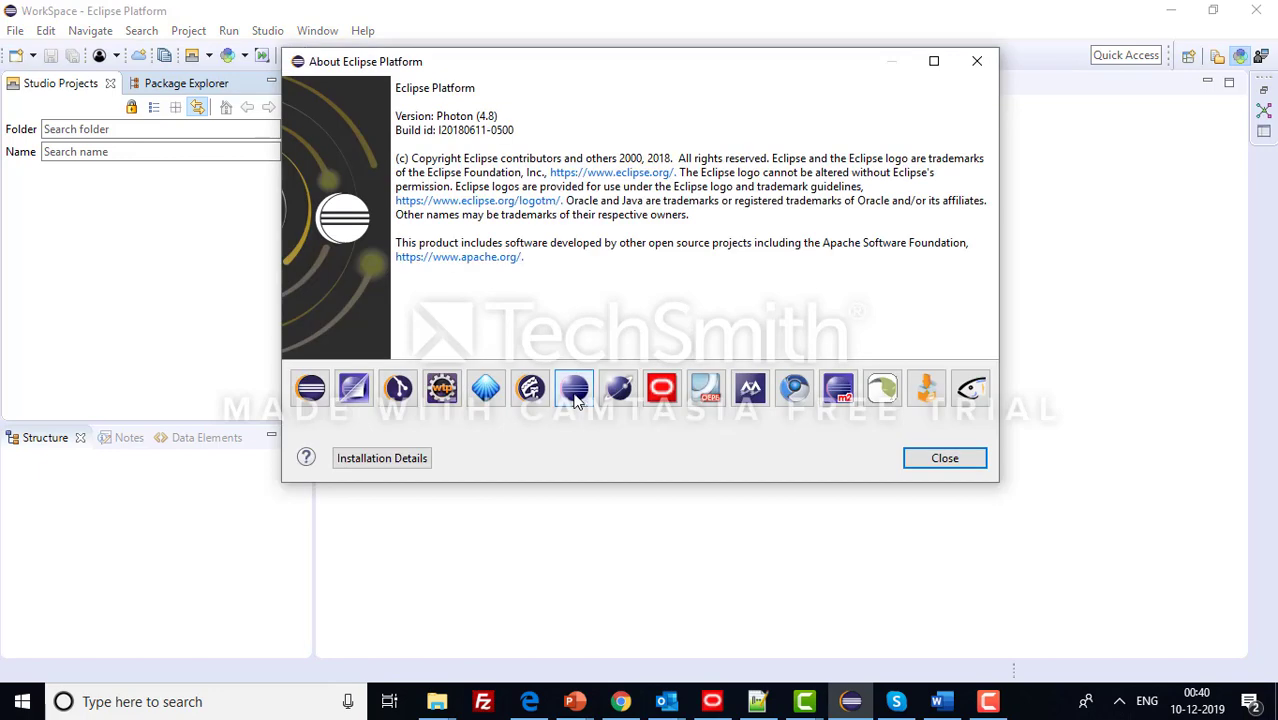
click(662, 390)
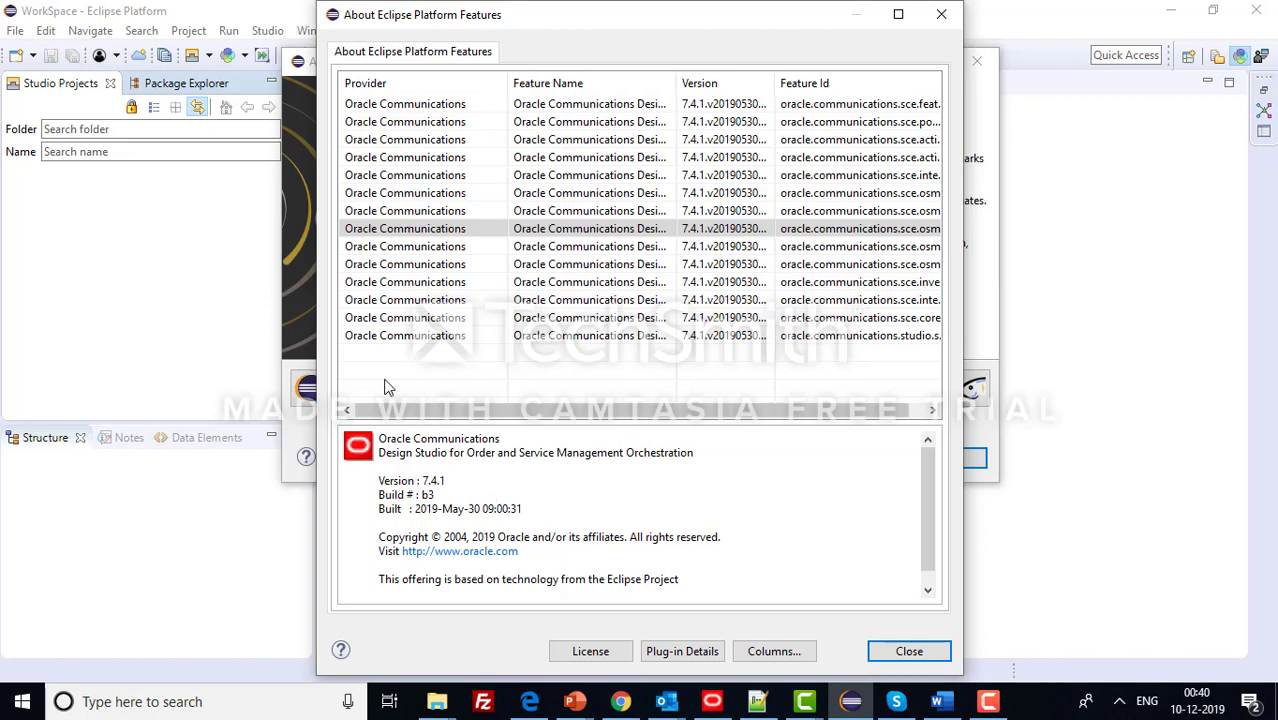
click(940, 28)
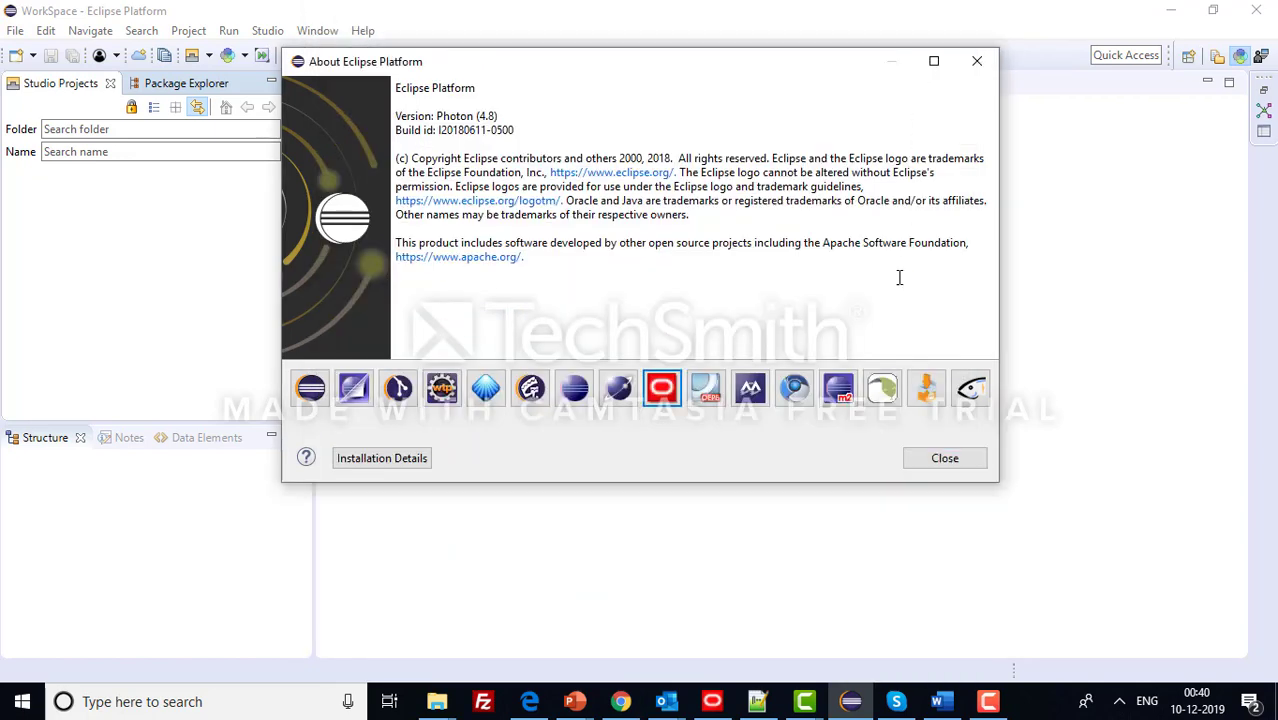
click(977, 61)
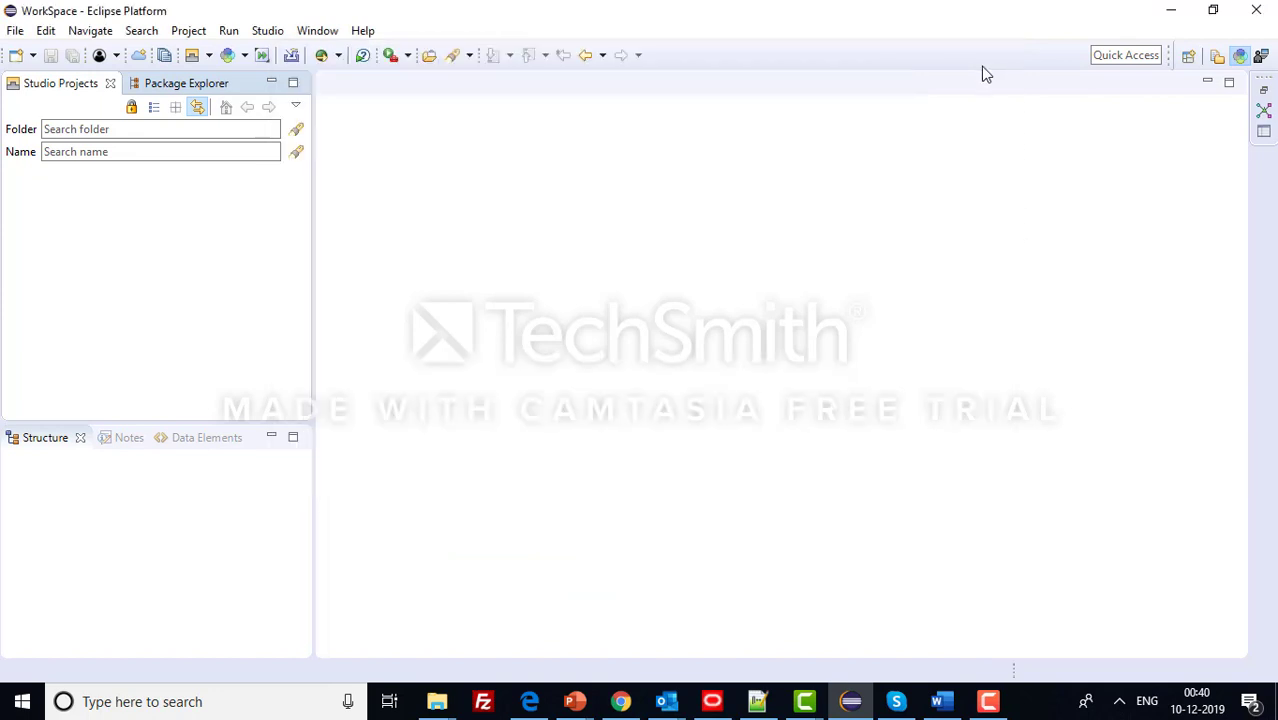
- Bring the Notepad++ workflow notes back to the front and deselect the text
click(988, 701)
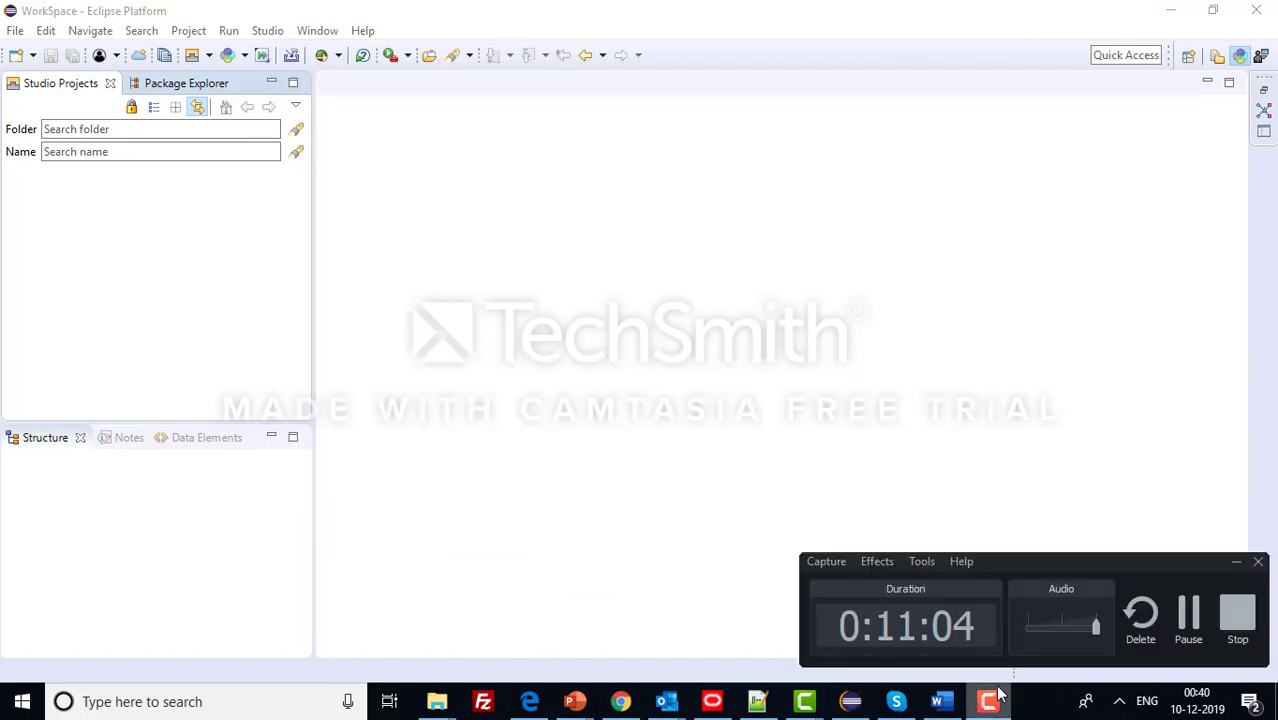
click(1236, 563)
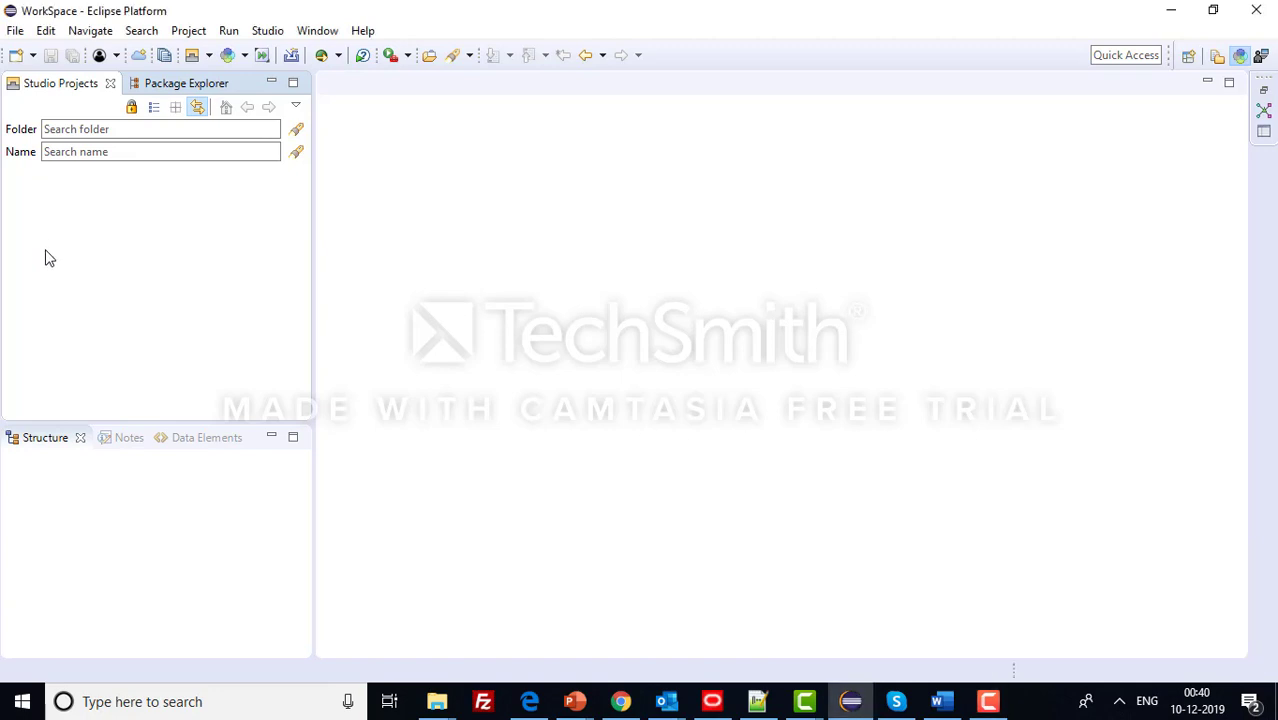
click(744, 704)
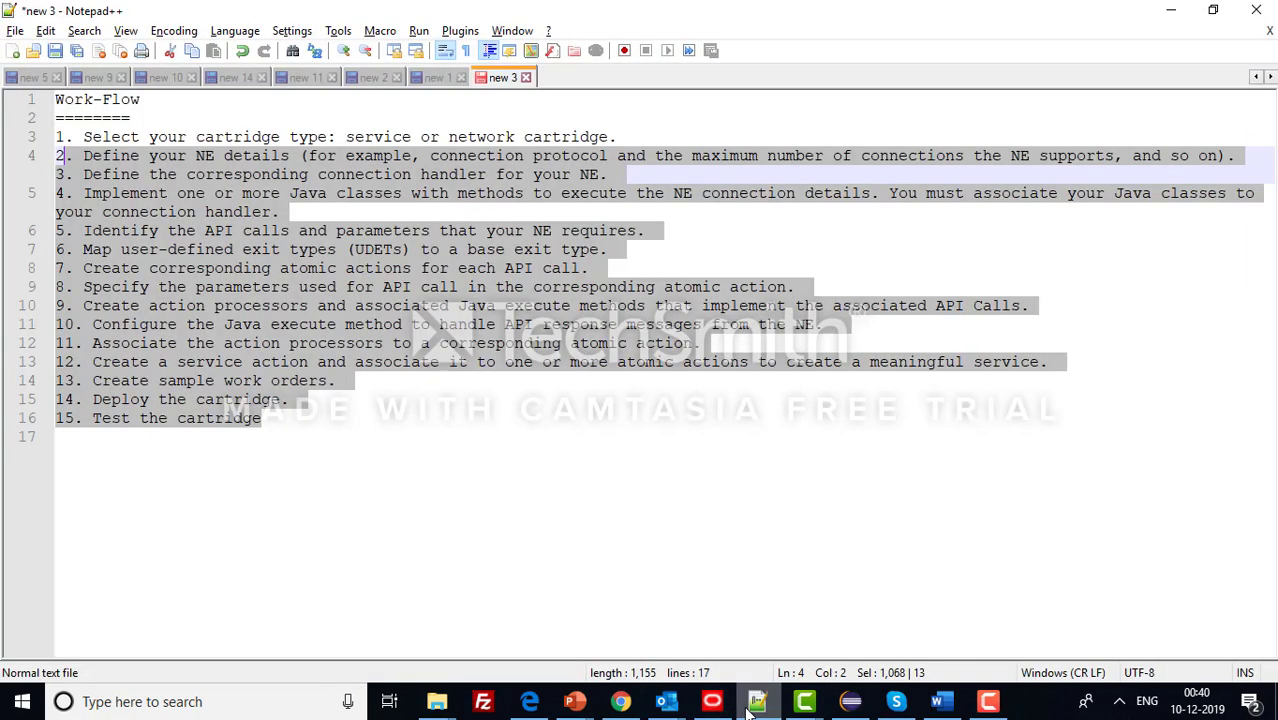
click(121, 138)
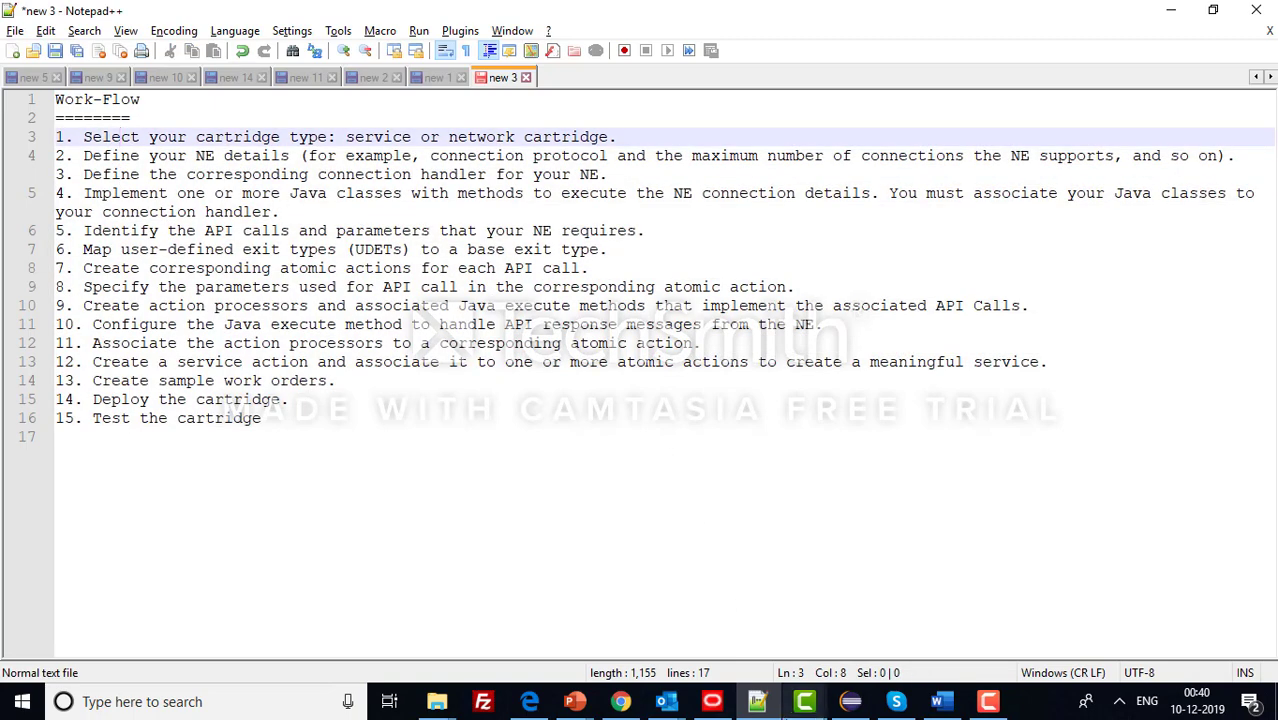
- Start a new Activation project named NSNBroadband in Design Studio
click(852, 703)
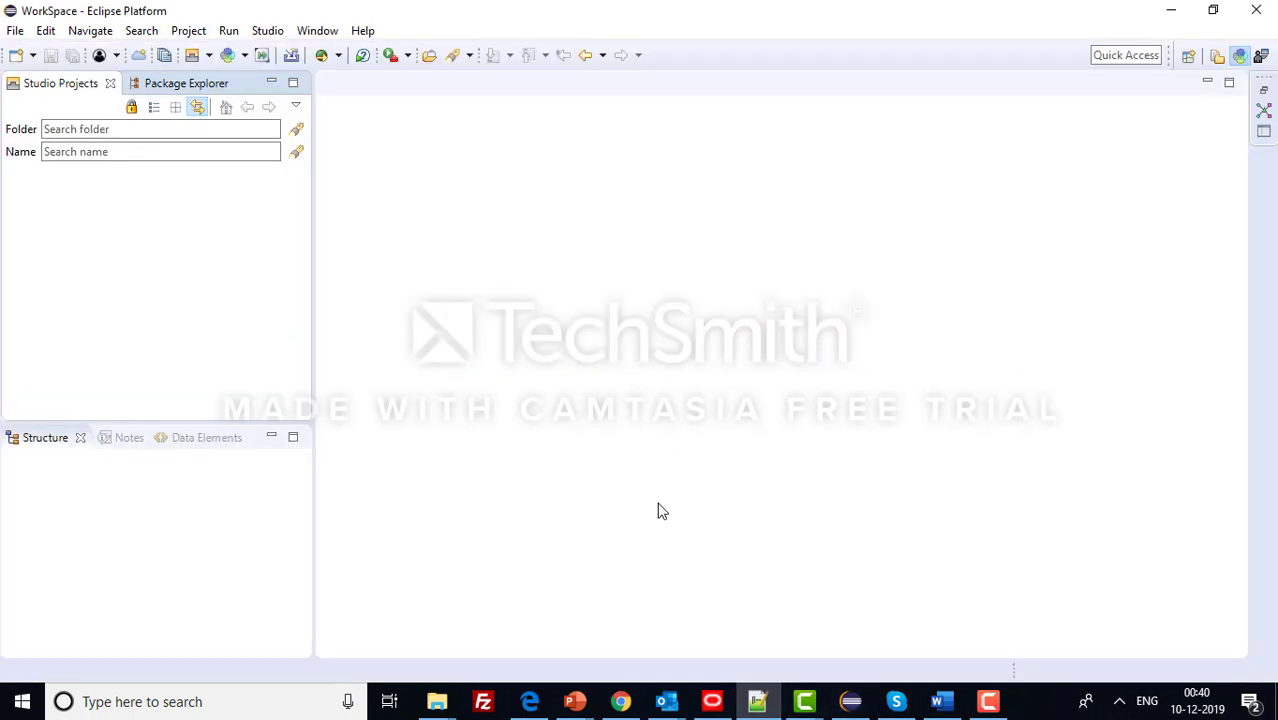
click(15, 31)
mouse_move(251, 76)
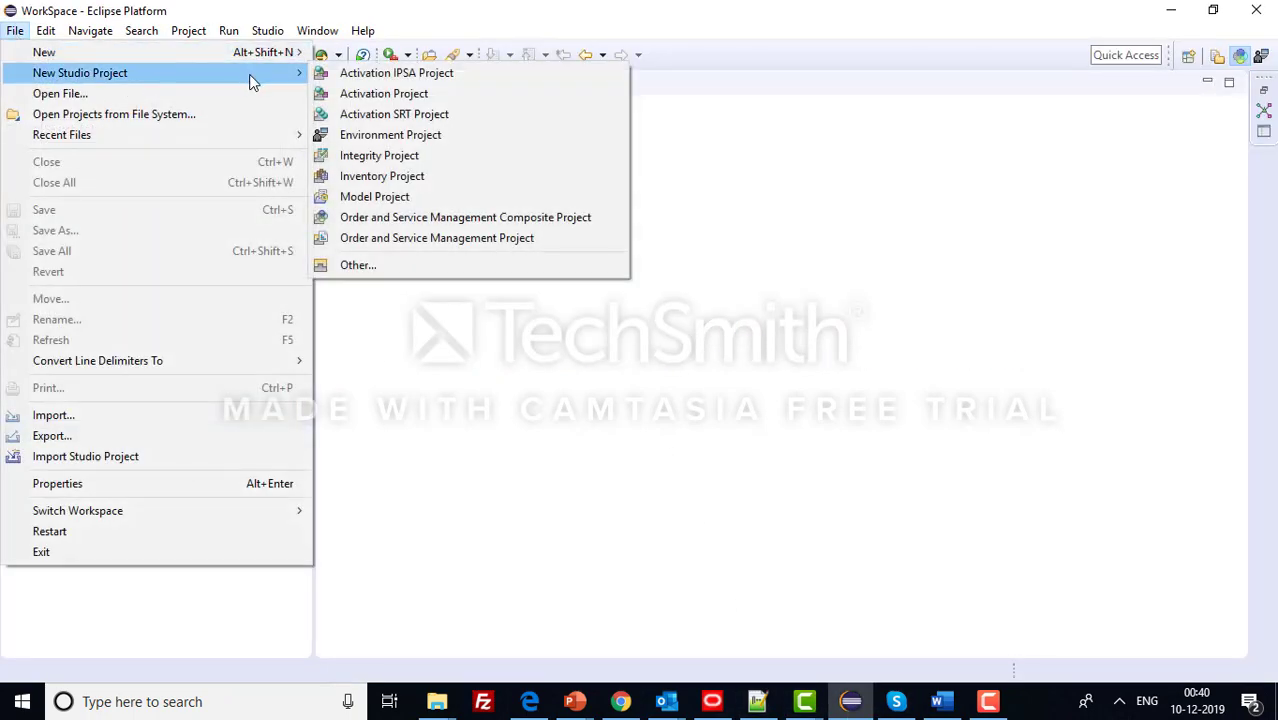
click(458, 100)
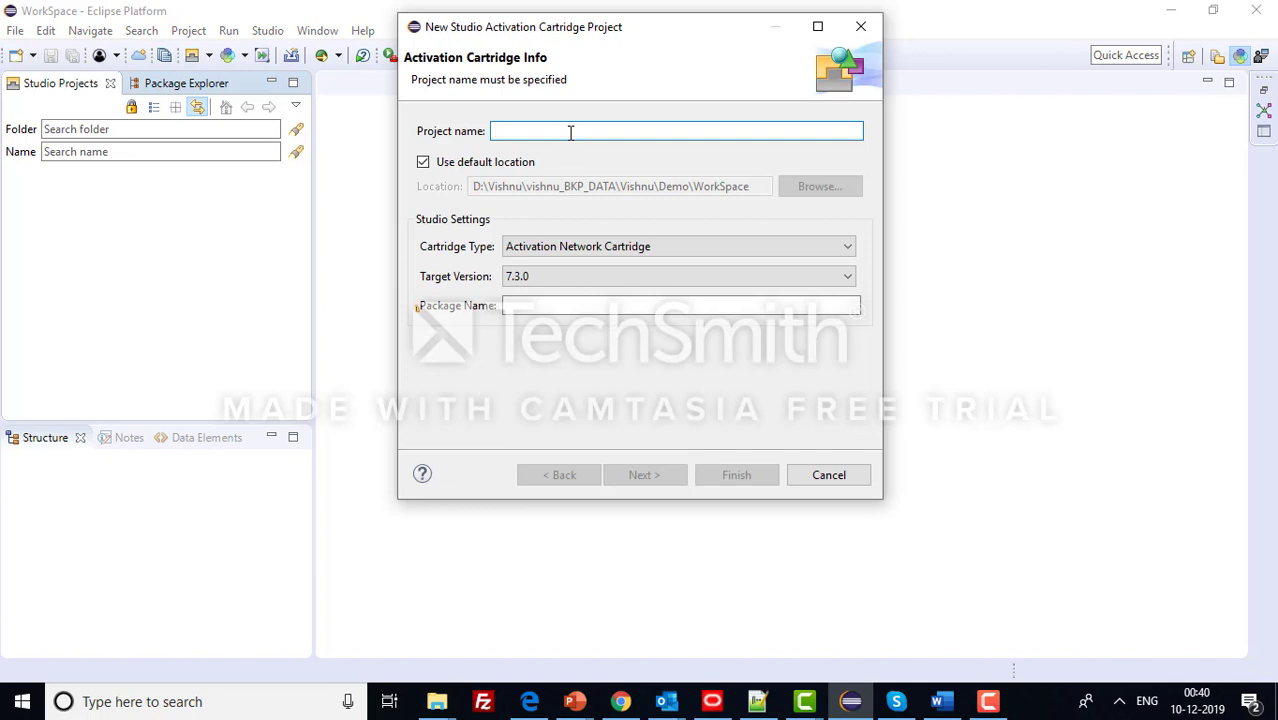
text(NSN)
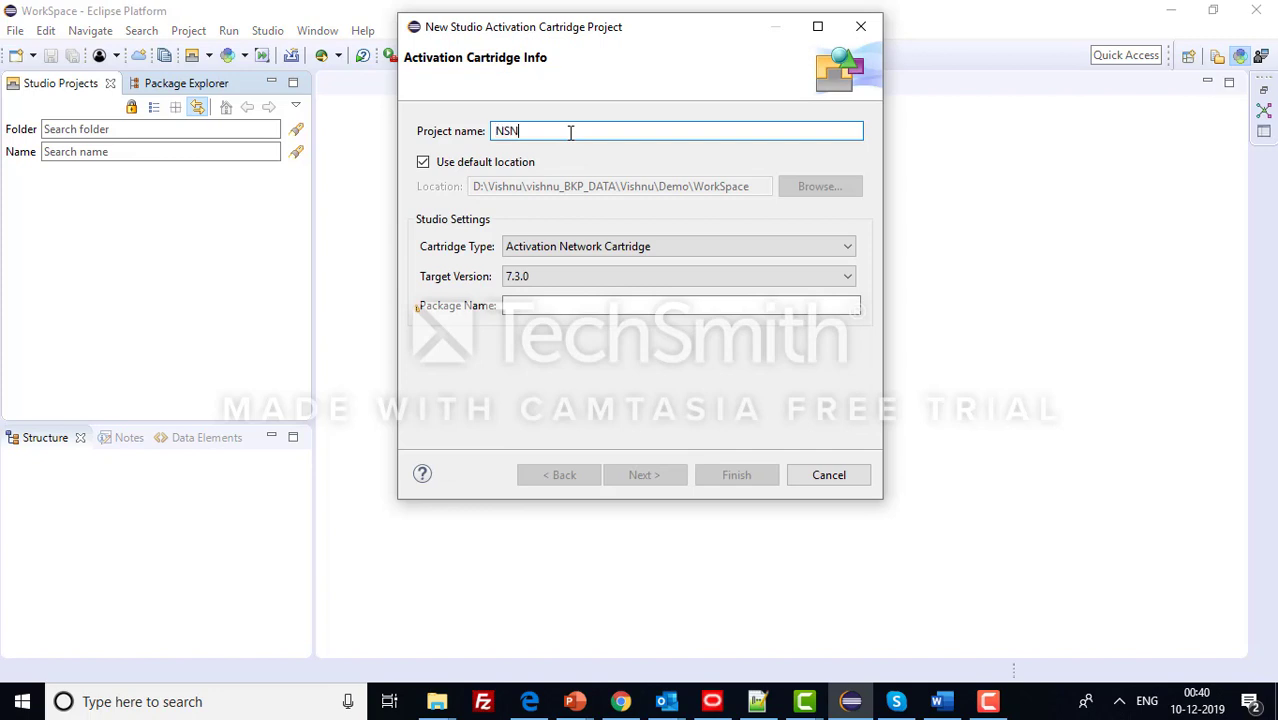
text(Broad)
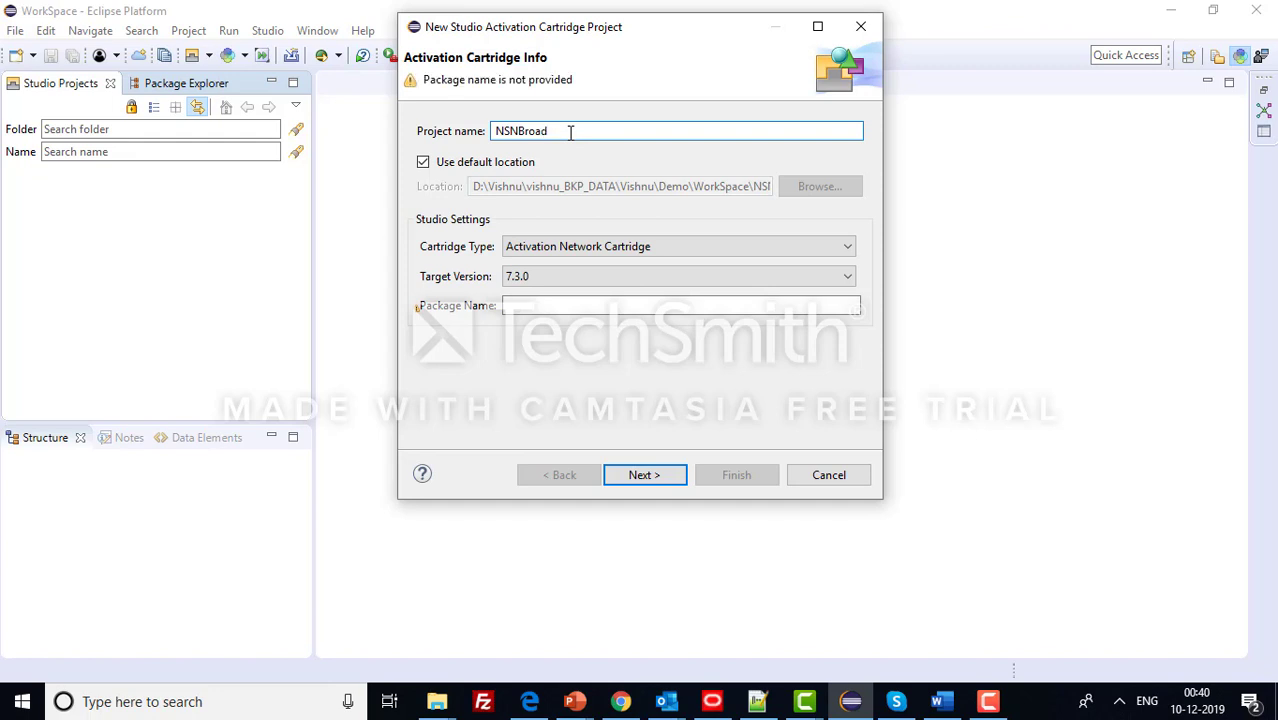
text(band)
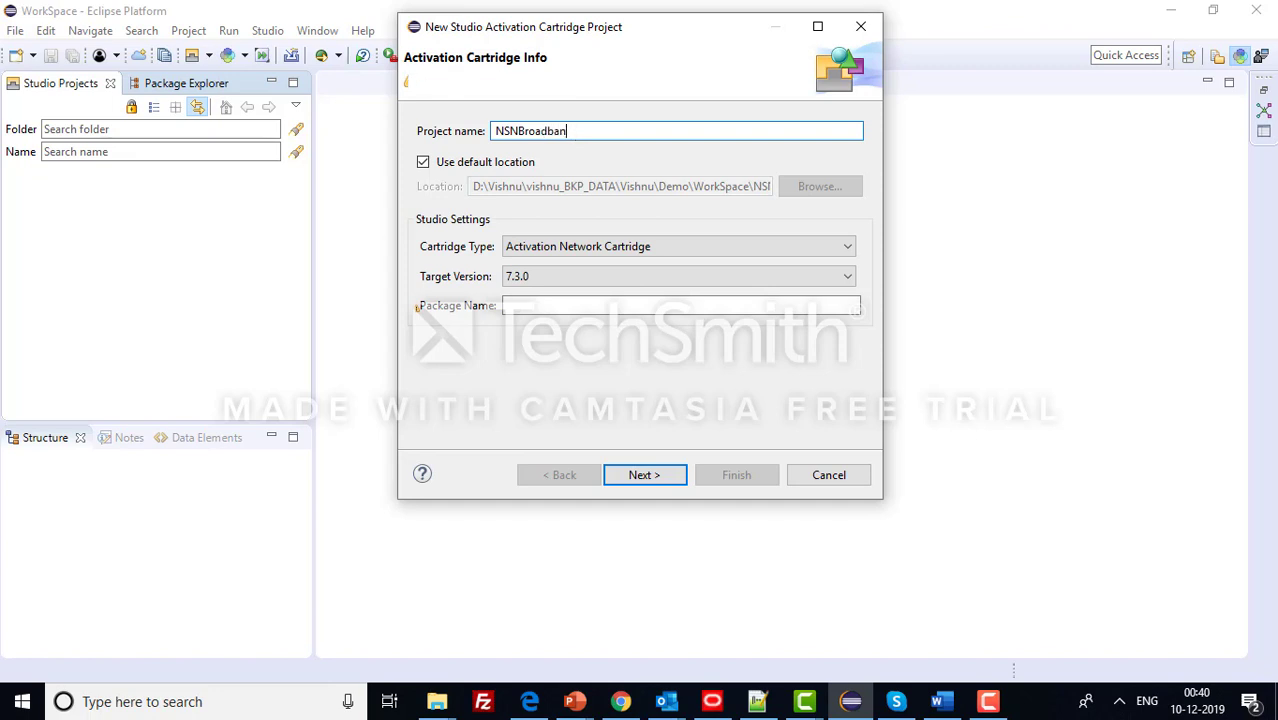
- Choose Activation Network Cartridge with package com.celcom and continue to cartridge details
click(585, 248)
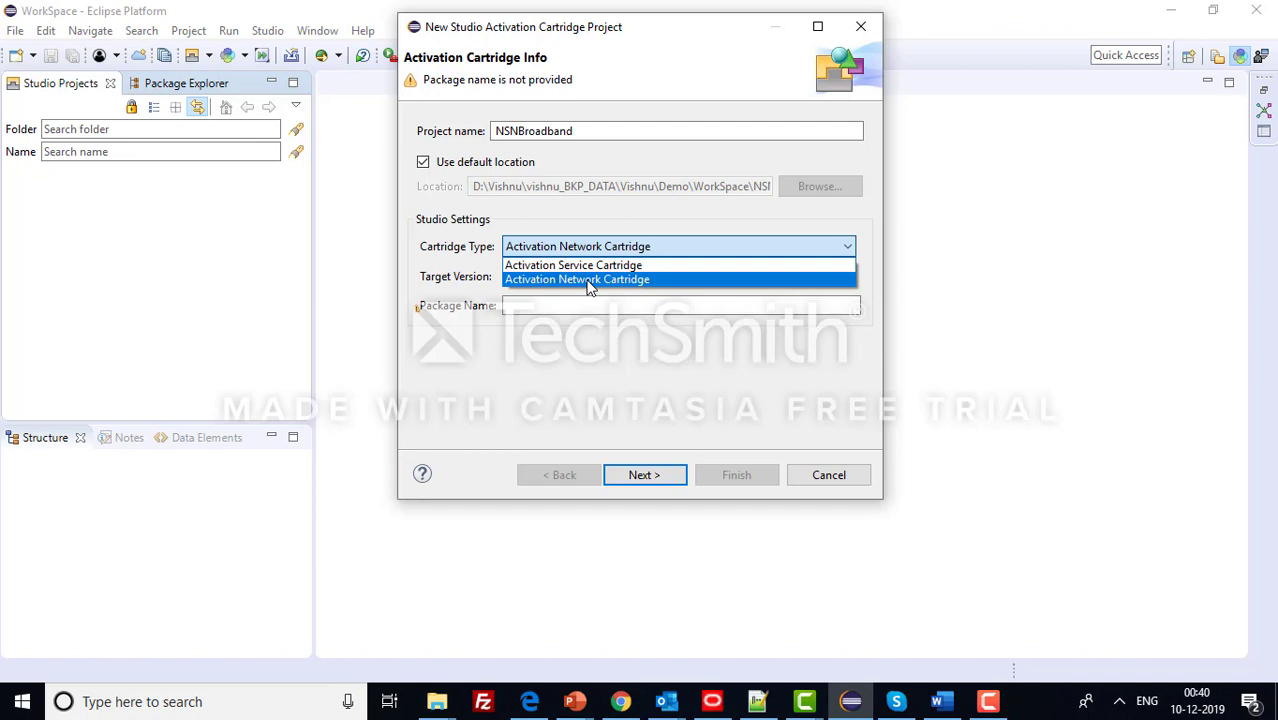
click(588, 283)
click(571, 308)
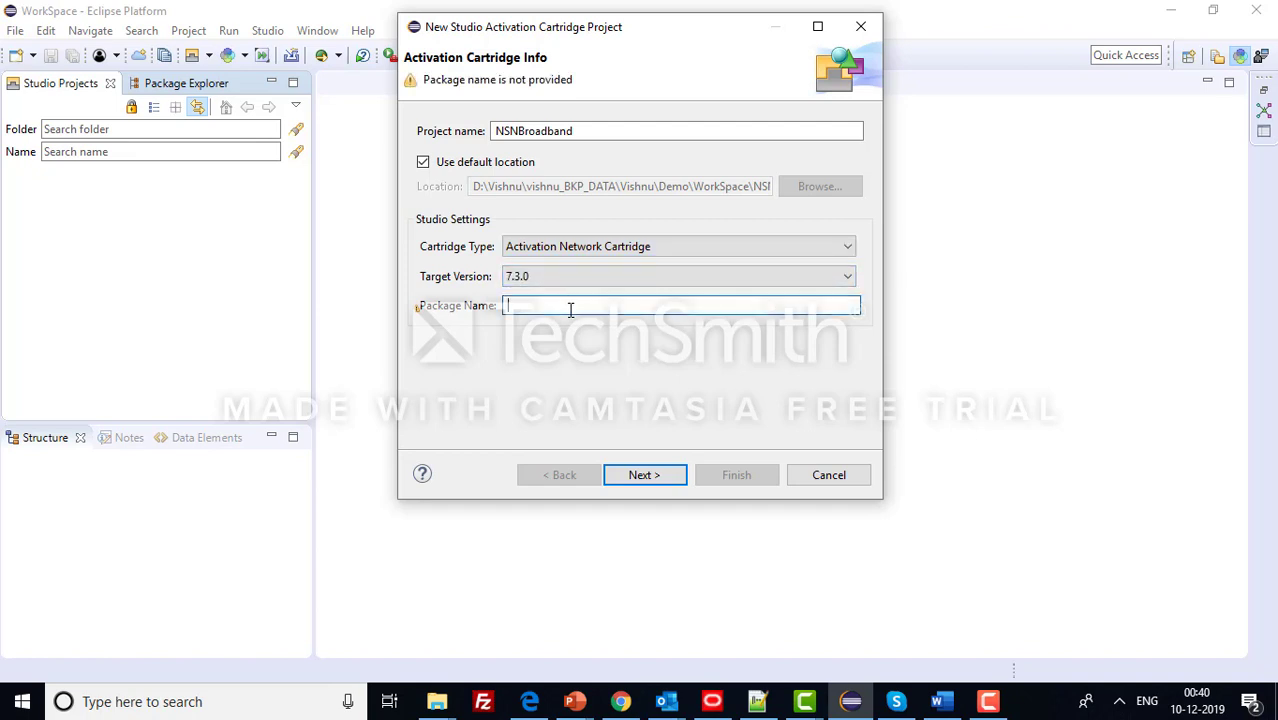
text(com.celcom)
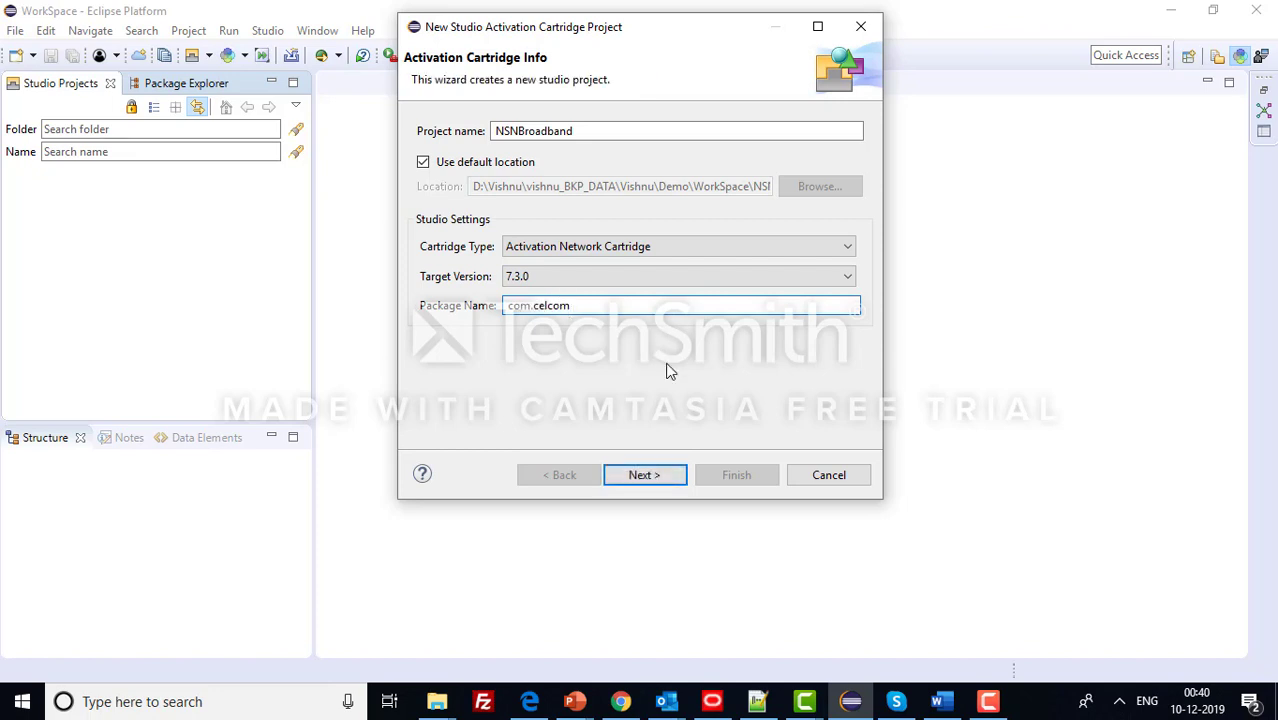
click(645, 476)
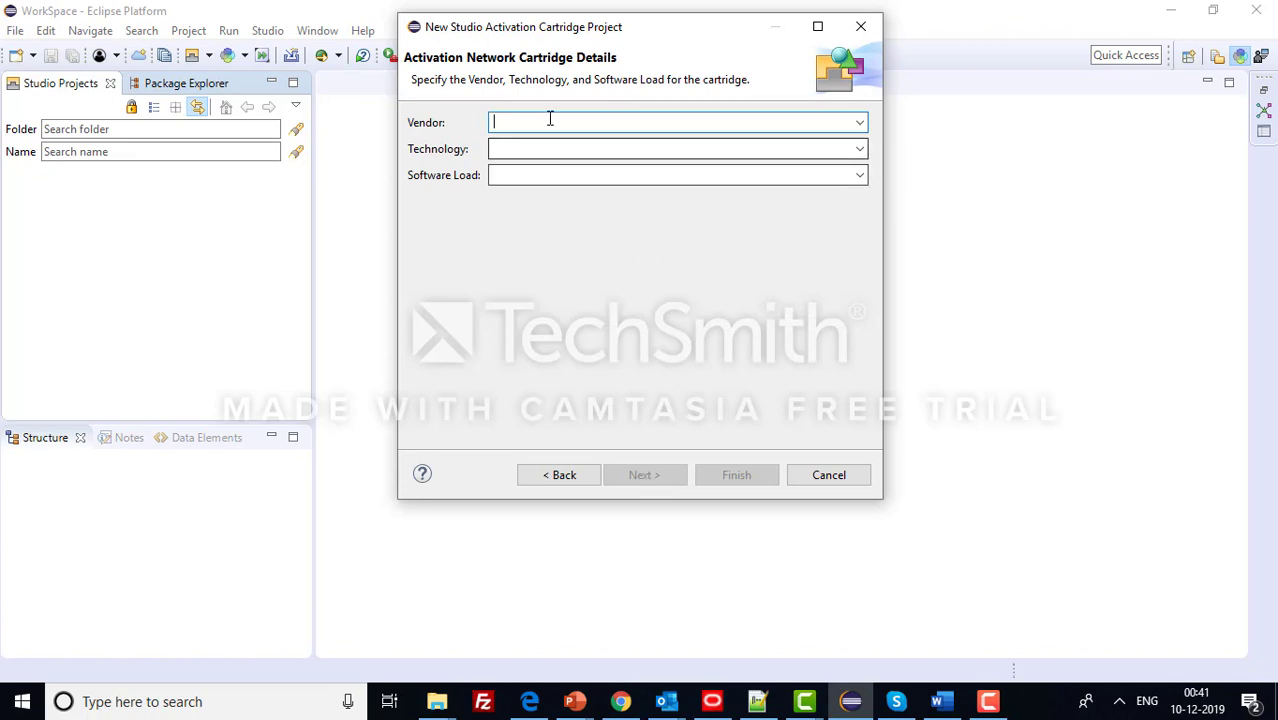
- Enter vendor NSN, technology HLR and software load 1.0
text(NSN)
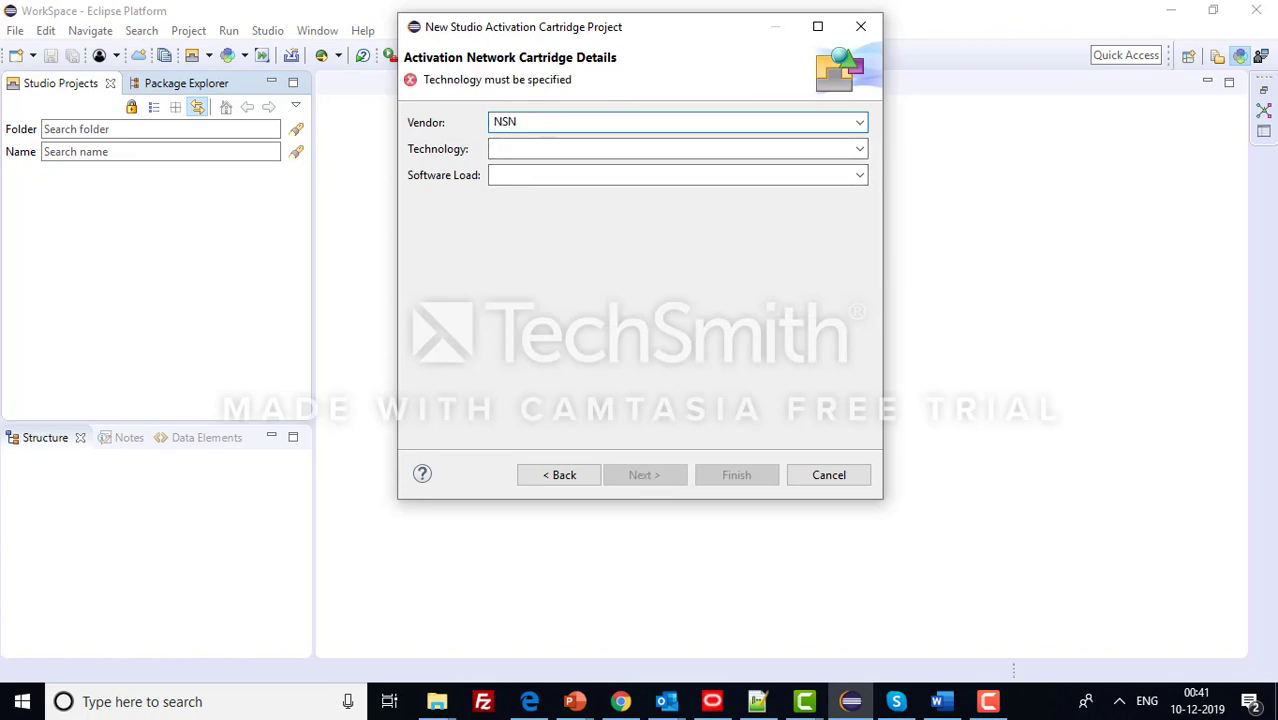
click(545, 146)
text(HL)
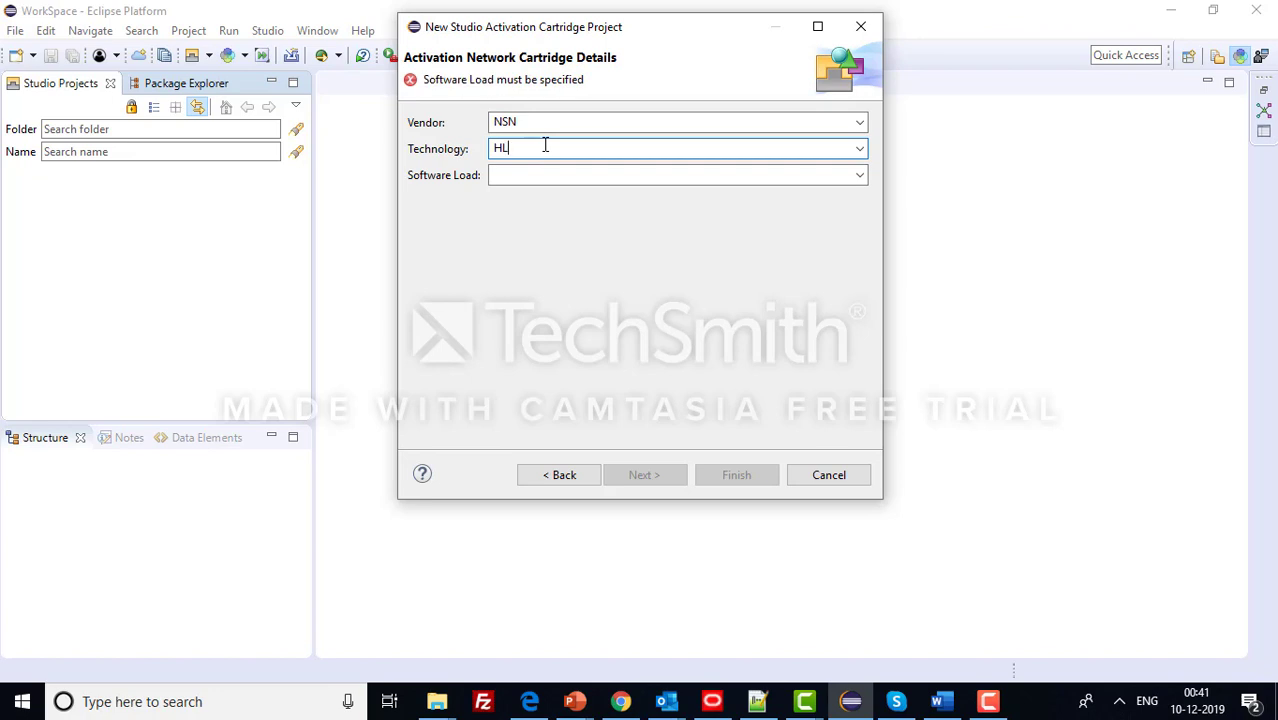
text(R)
click(518, 175)
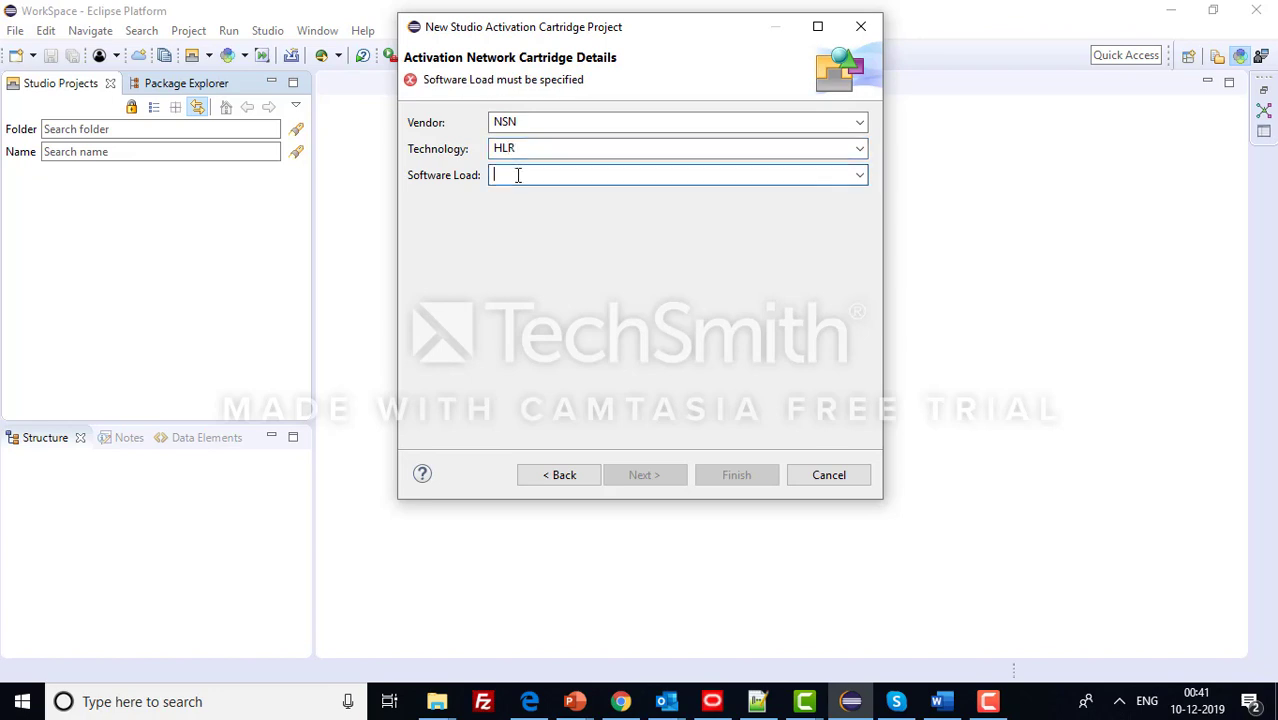
text(1.)
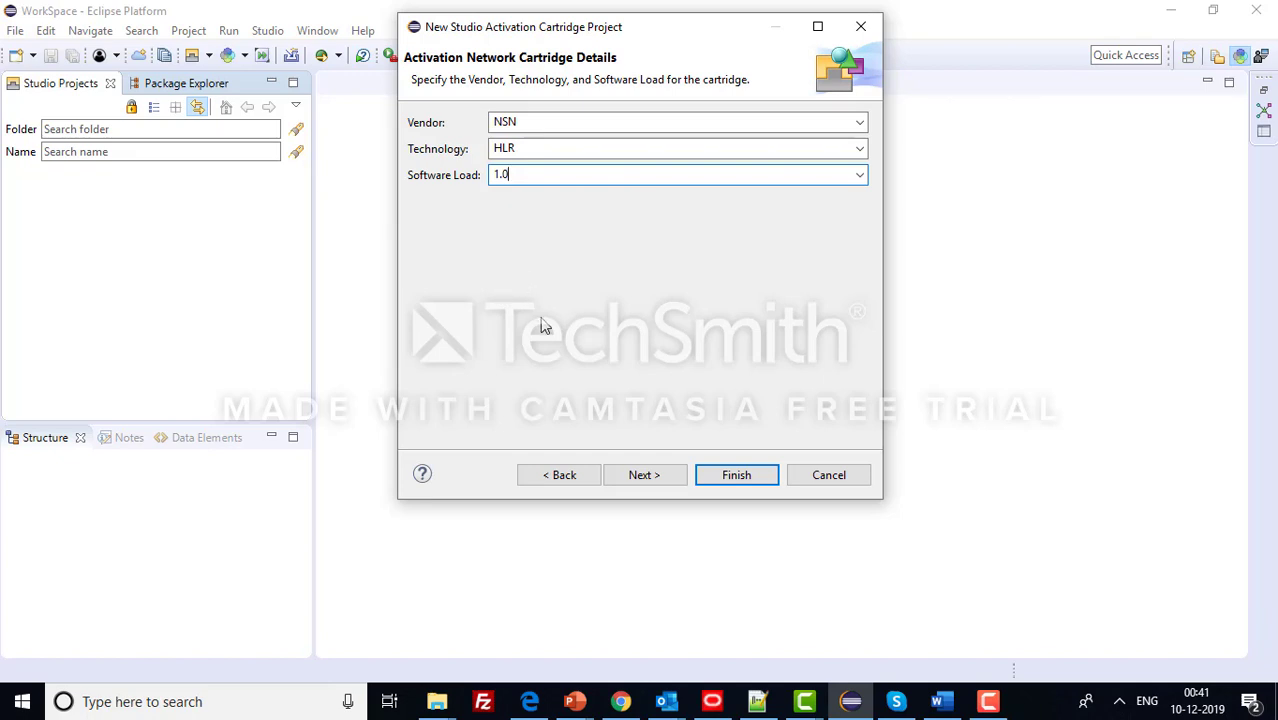
- Review the vendor, technology and software load values, then advance to Java Settings
click(988, 701)
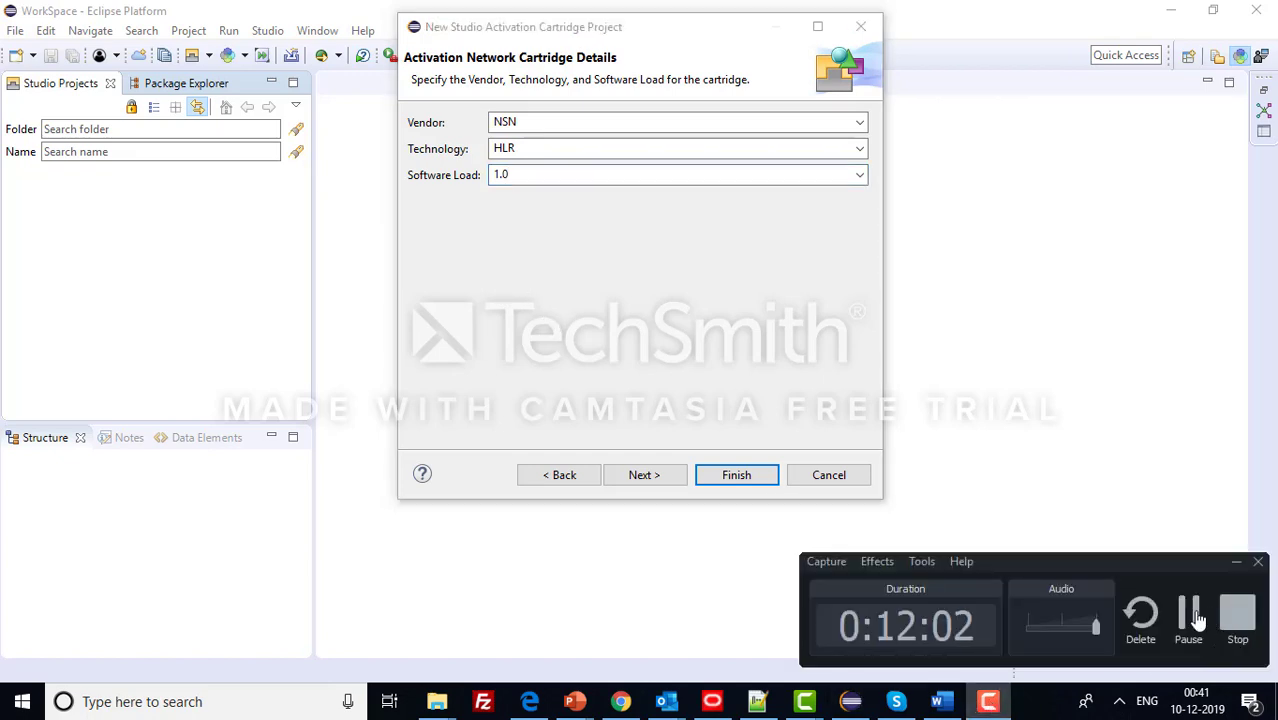
click(1190, 618)
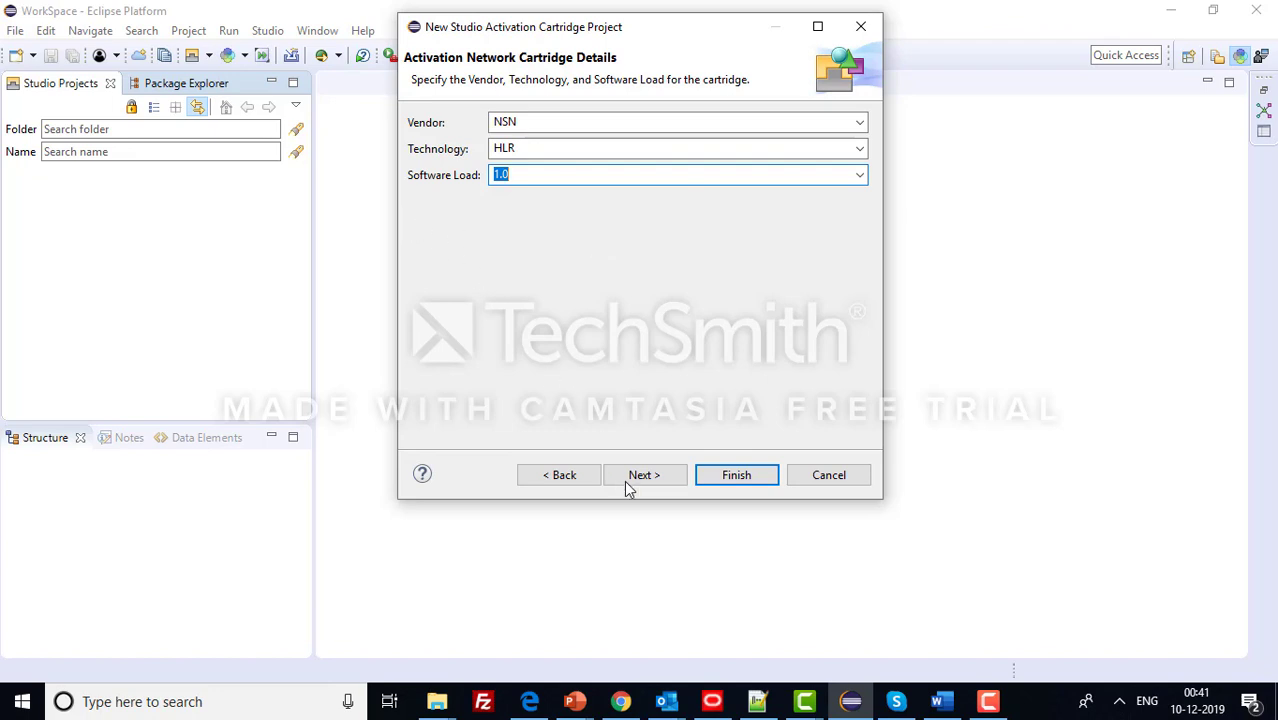
click(536, 121)
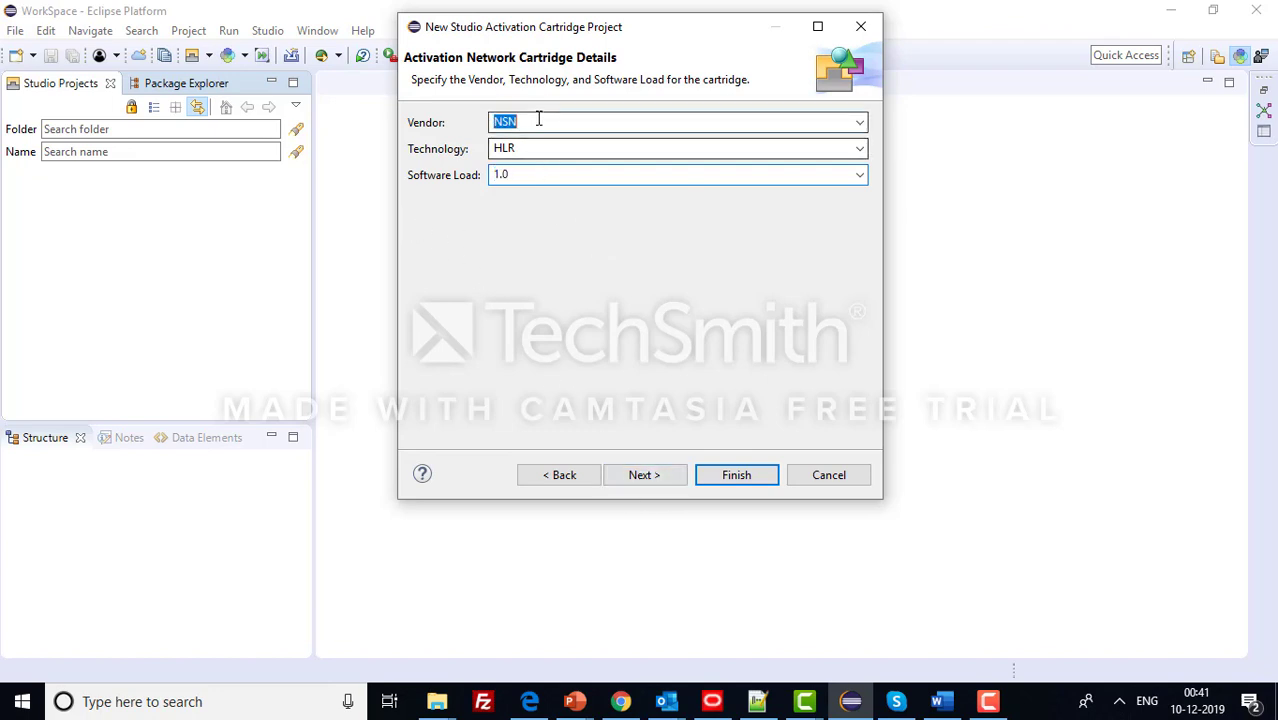
click(550, 147)
click(566, 177)
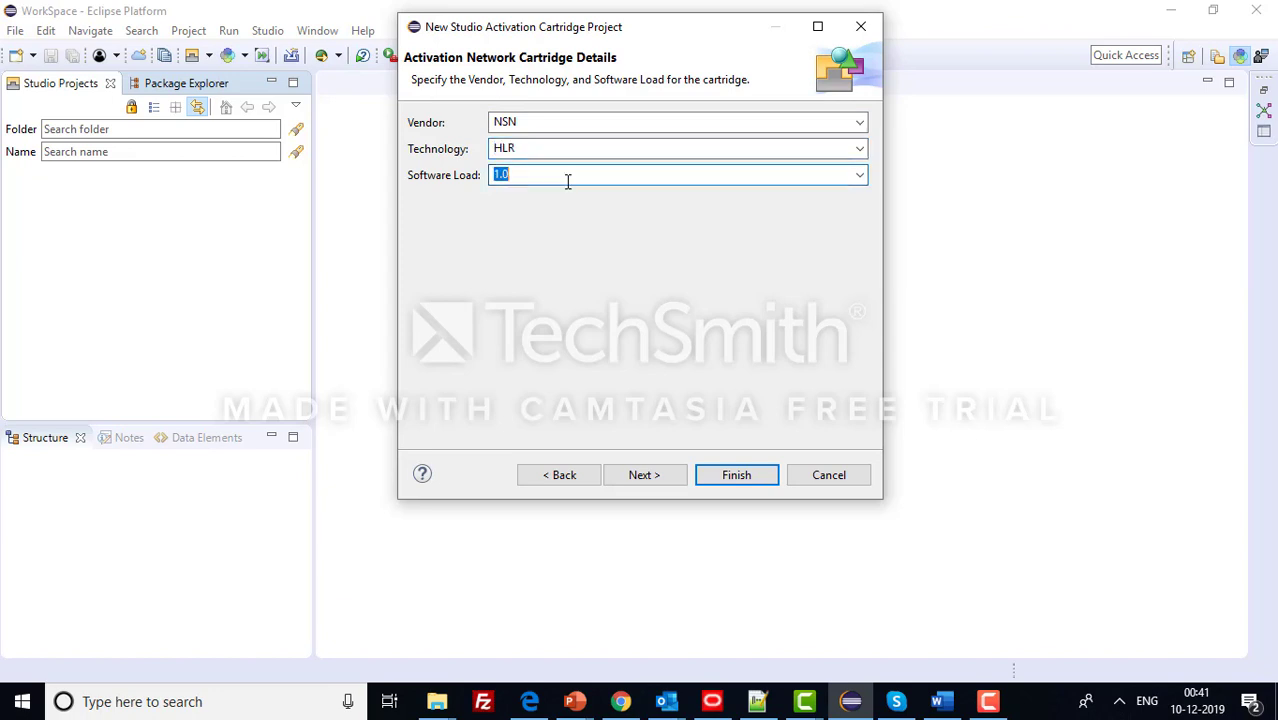
click(655, 478)
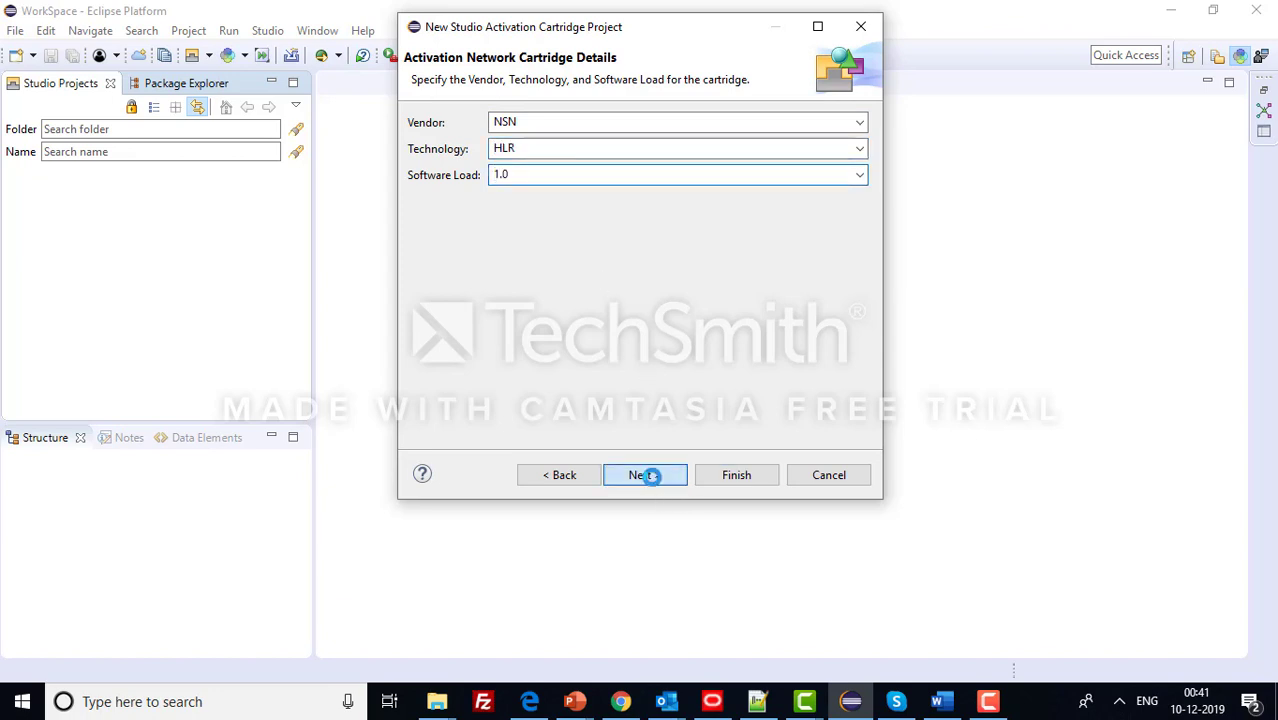
- Finish the NSNBroadband project, expand it, and open the NSNBroadband cartridge node
click(716, 476)
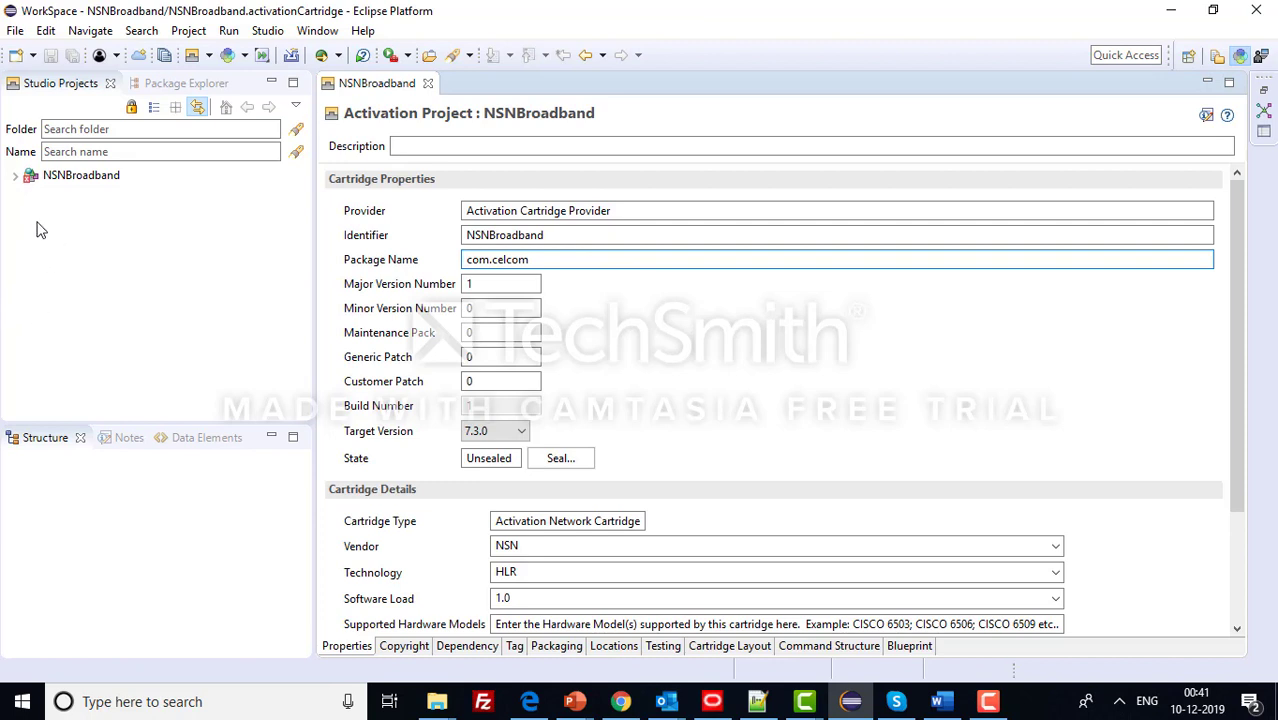
click(16, 177)
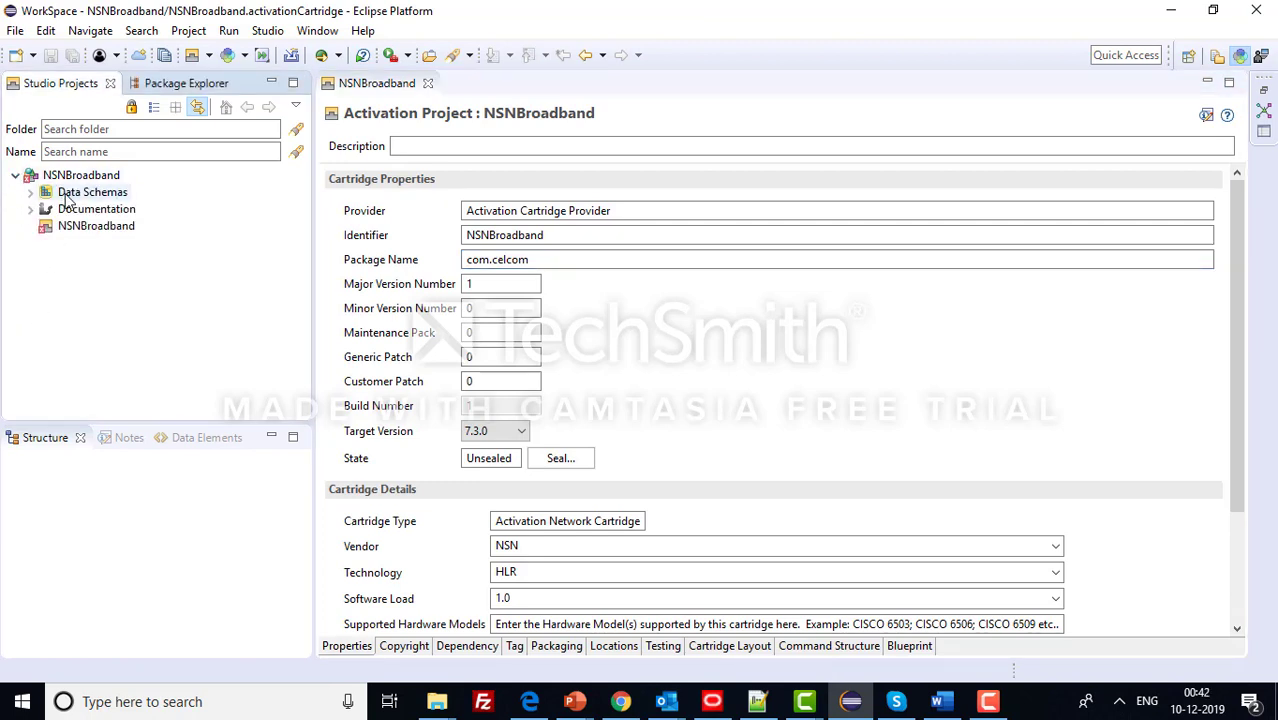
double_click(140, 226)
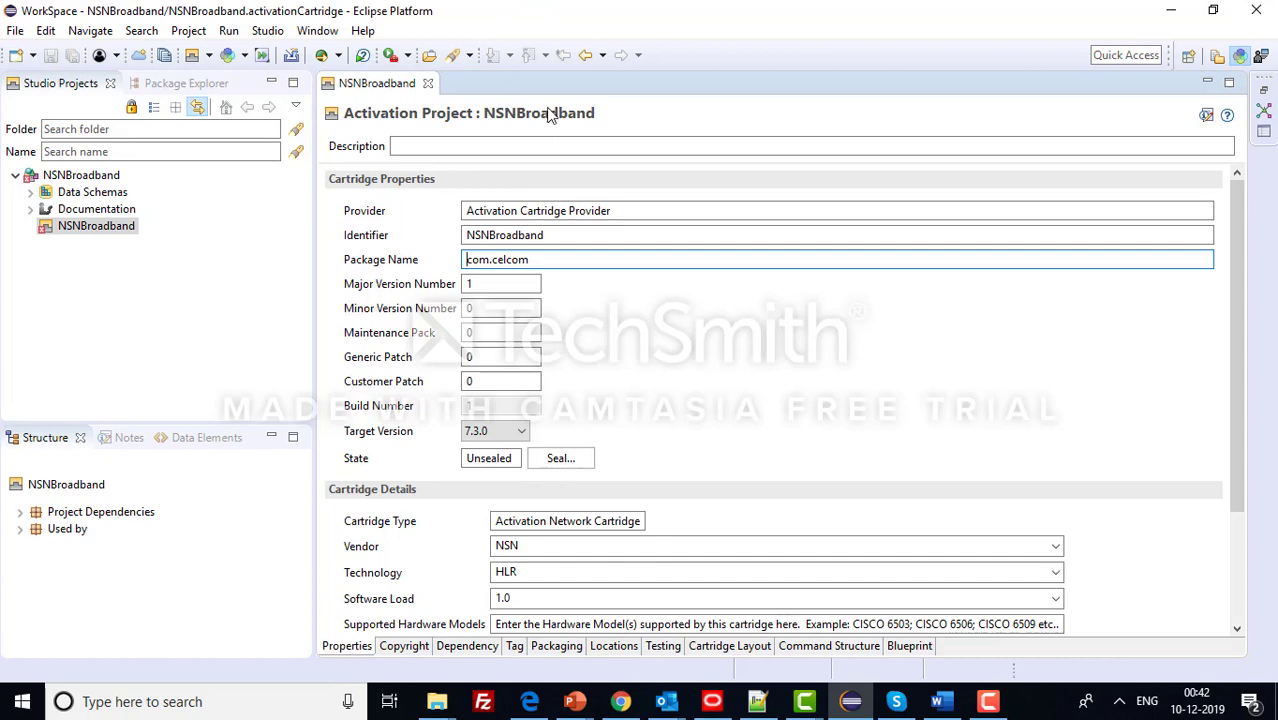
click(765, 703)
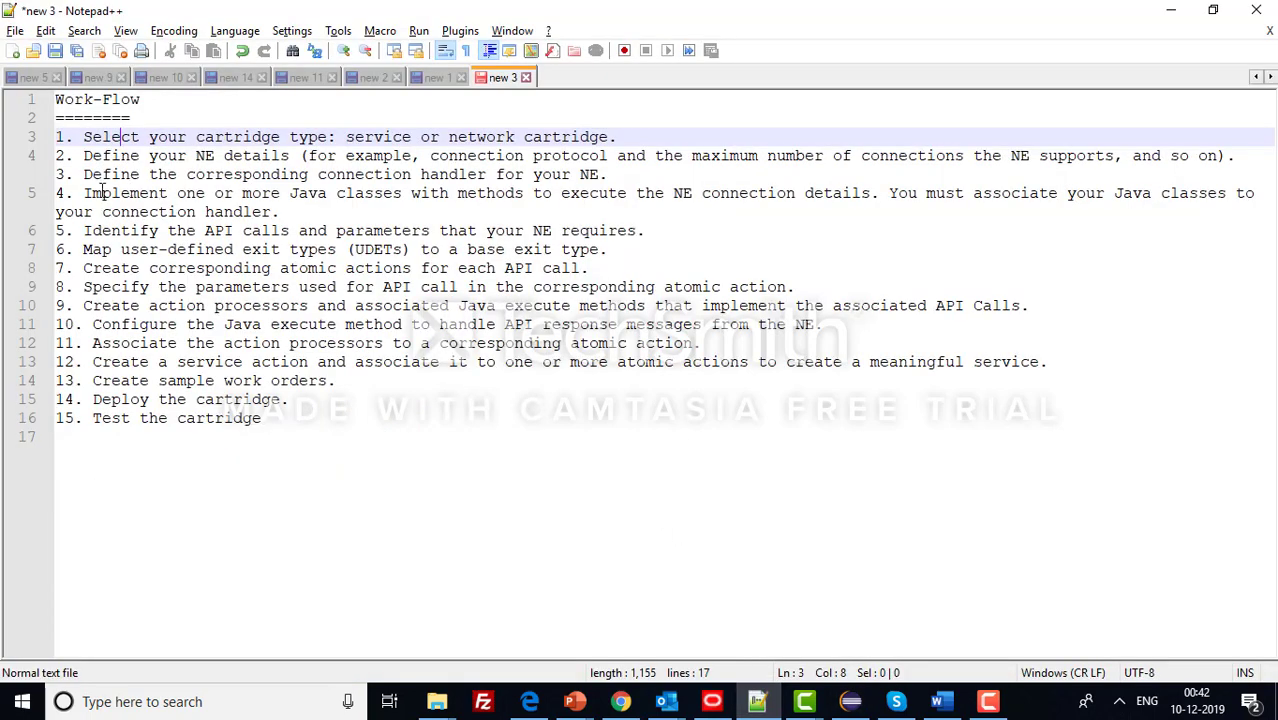
drag(84, 157, 291, 157)
click(712, 701)
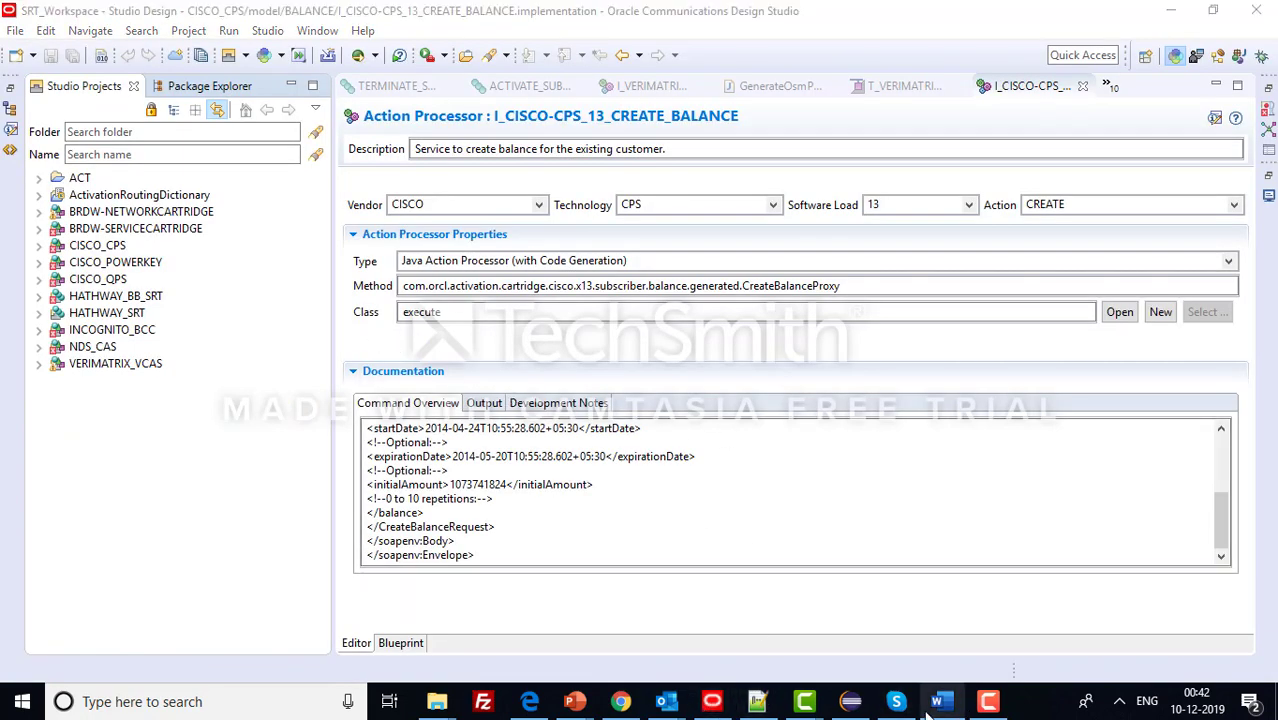
click(850, 701)
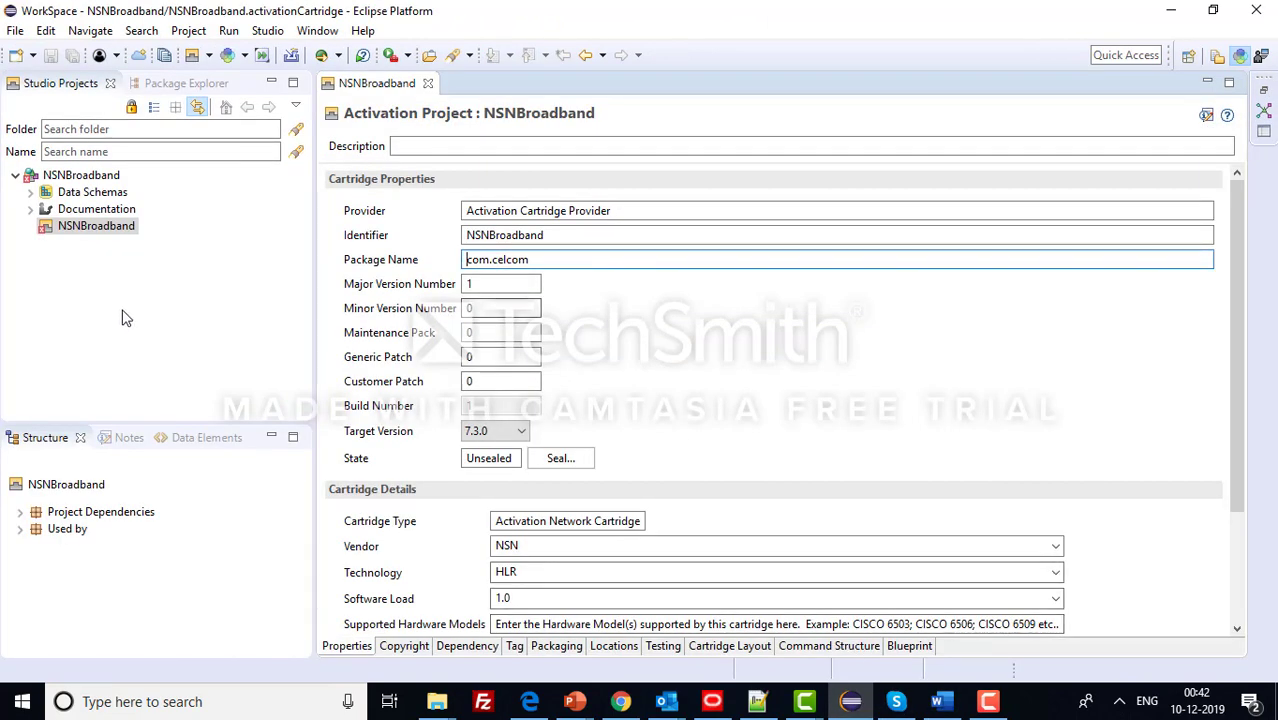
click(90, 176)
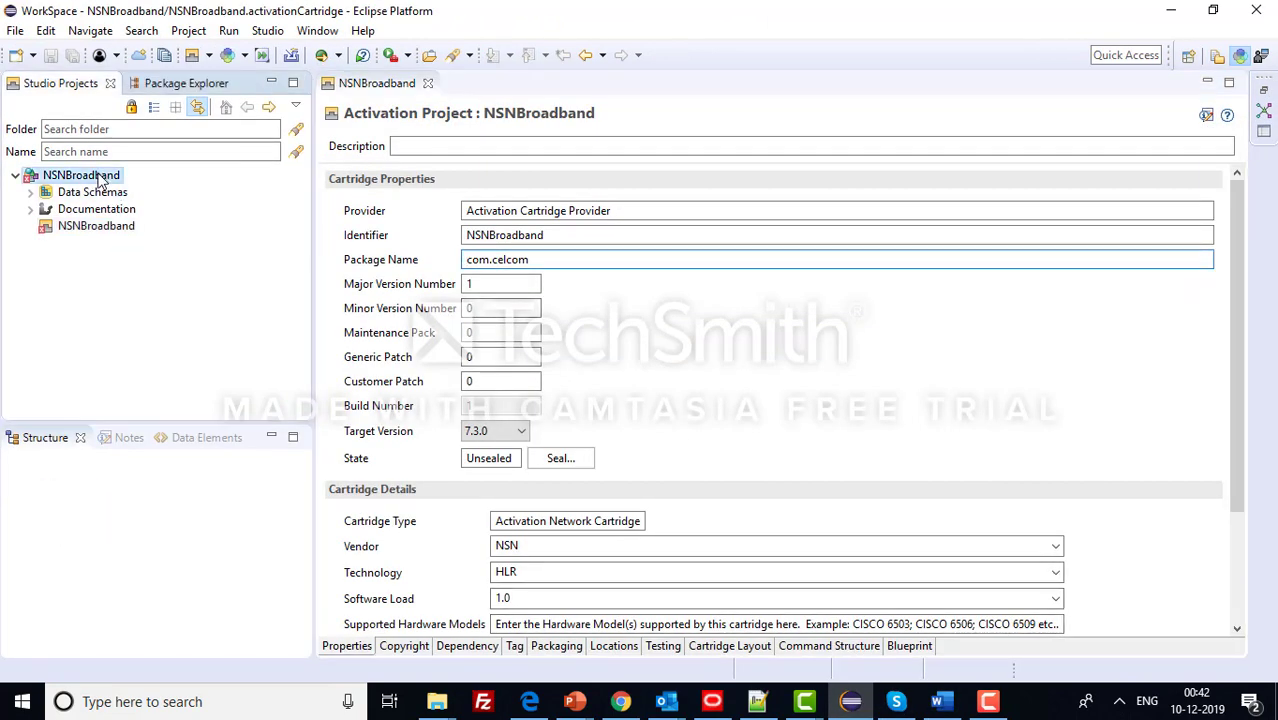
- Create network element N_NSN-HLR_1.0 in folder NSN instead of the recommended location
right_click(100, 178)
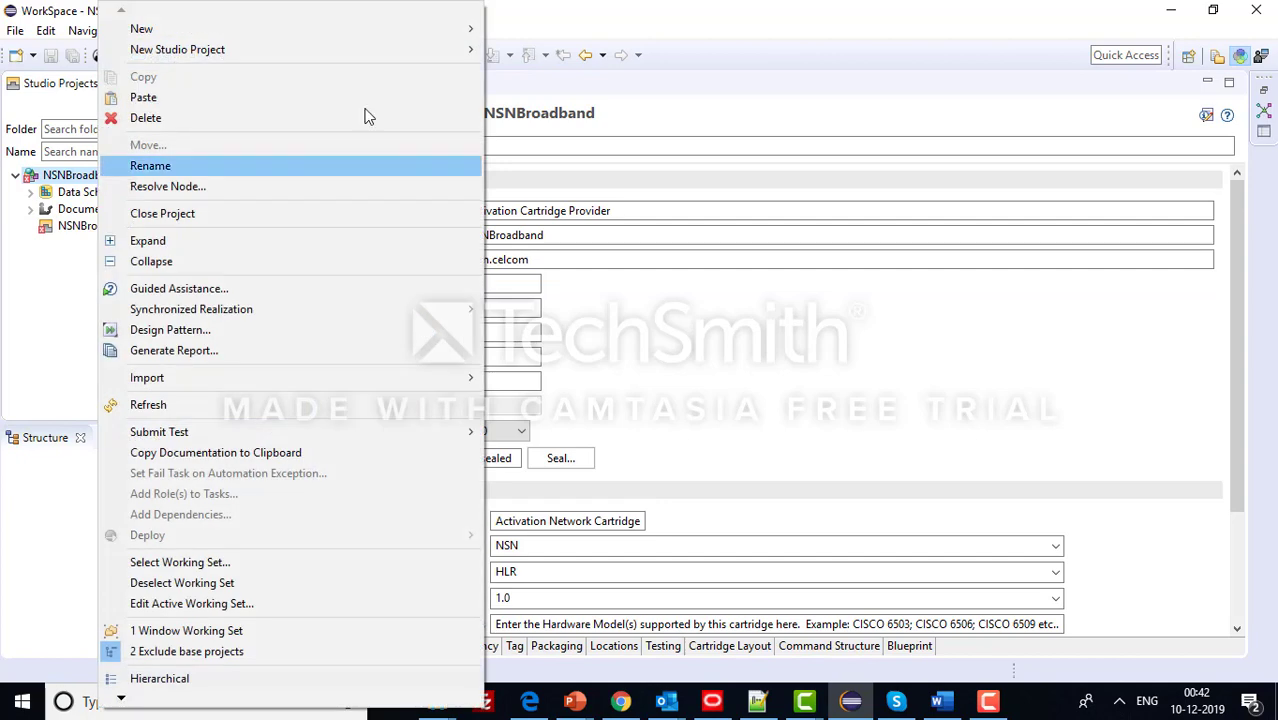
mouse_move(478, 28)
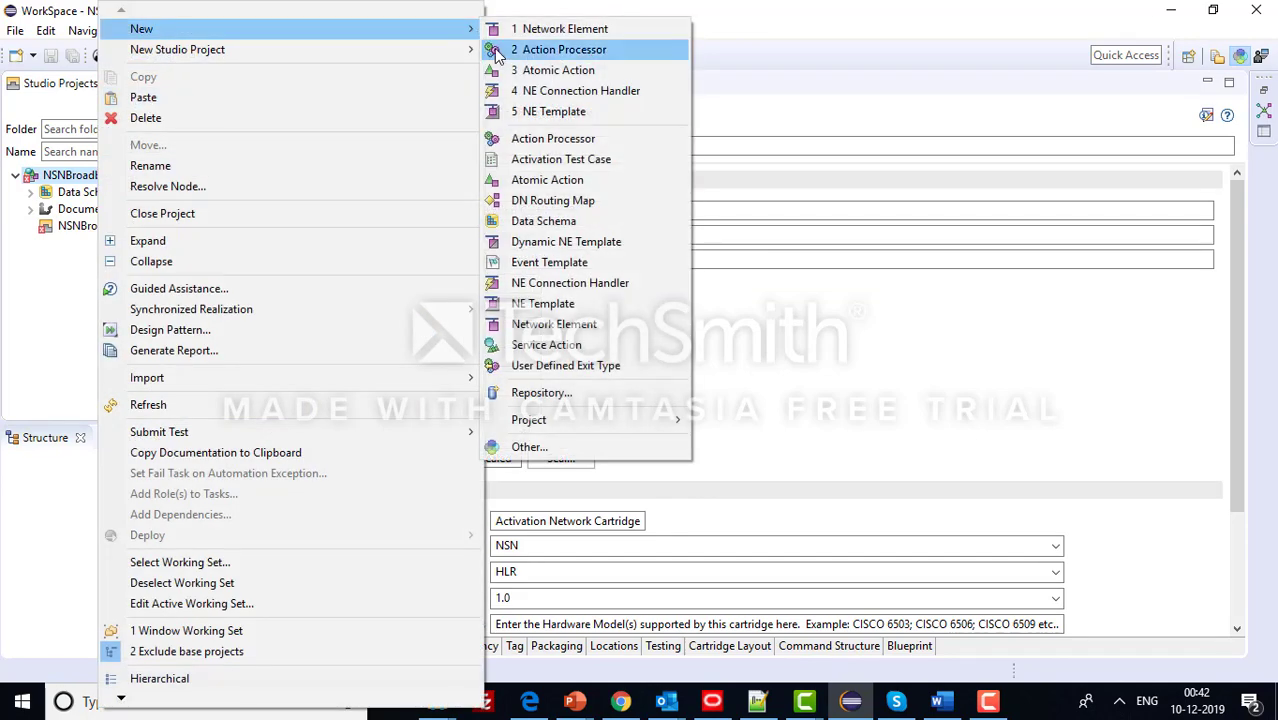
click(612, 326)
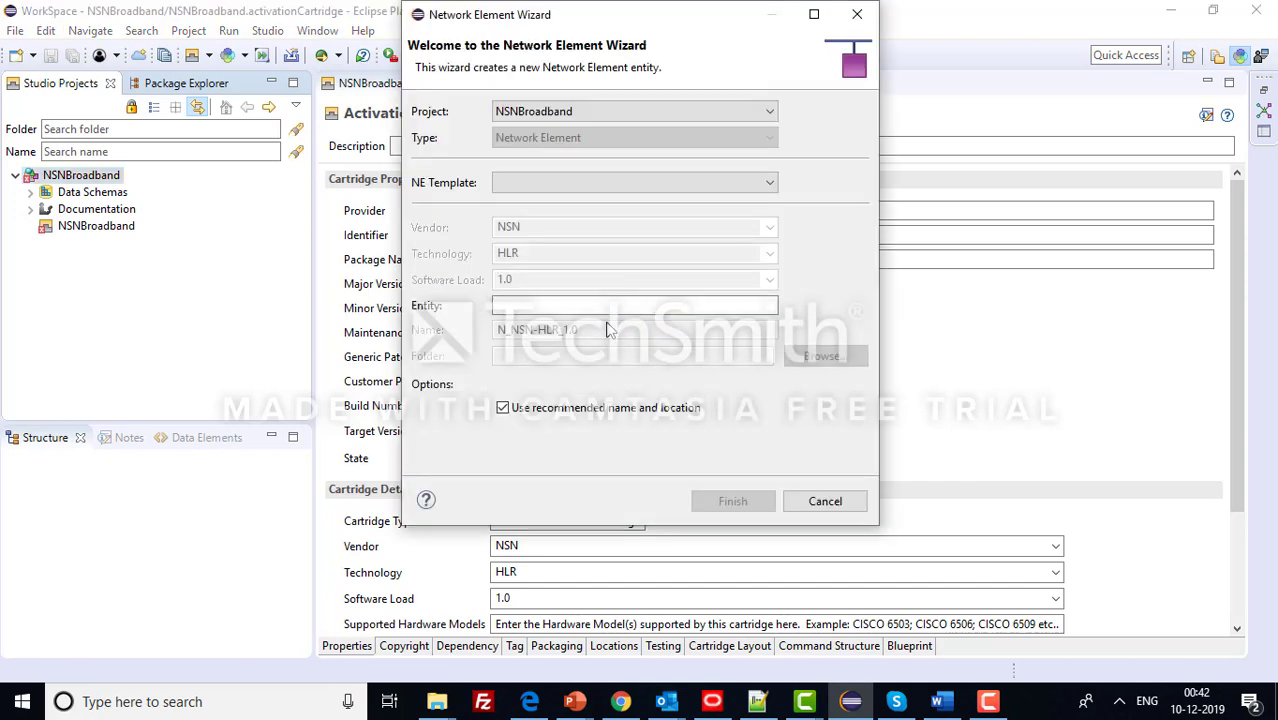
click(503, 408)
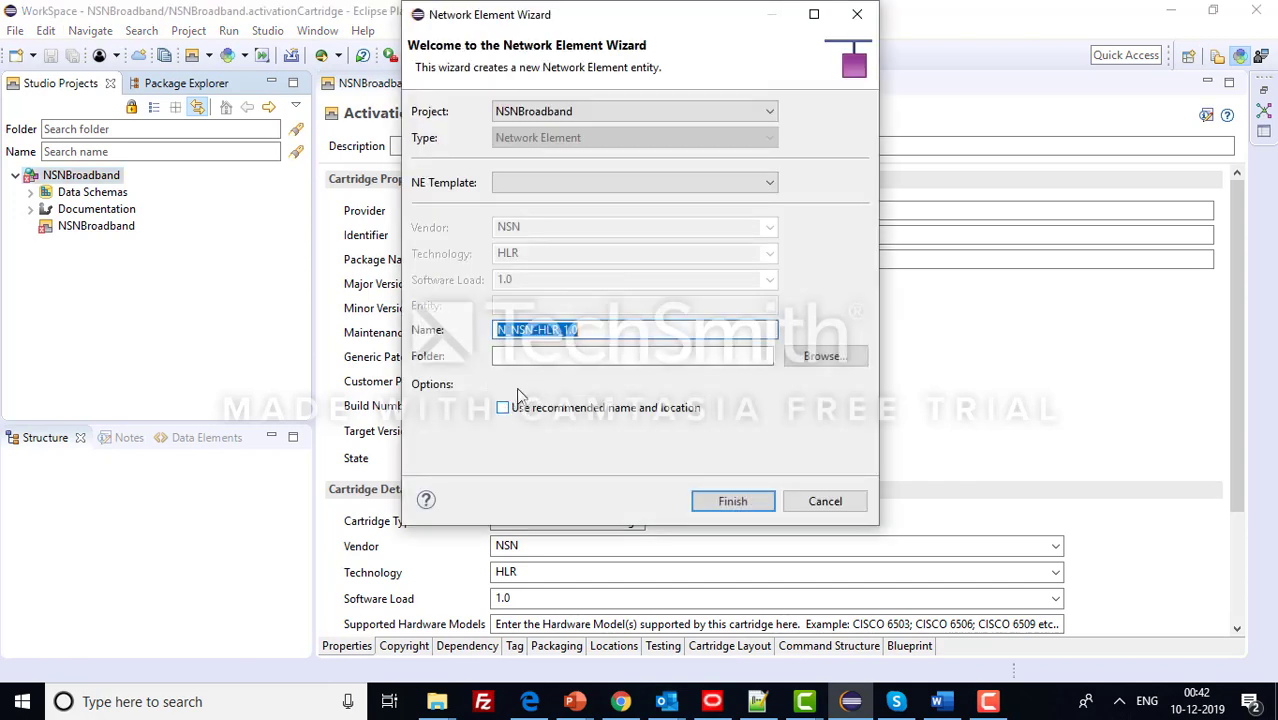
click(578, 355)
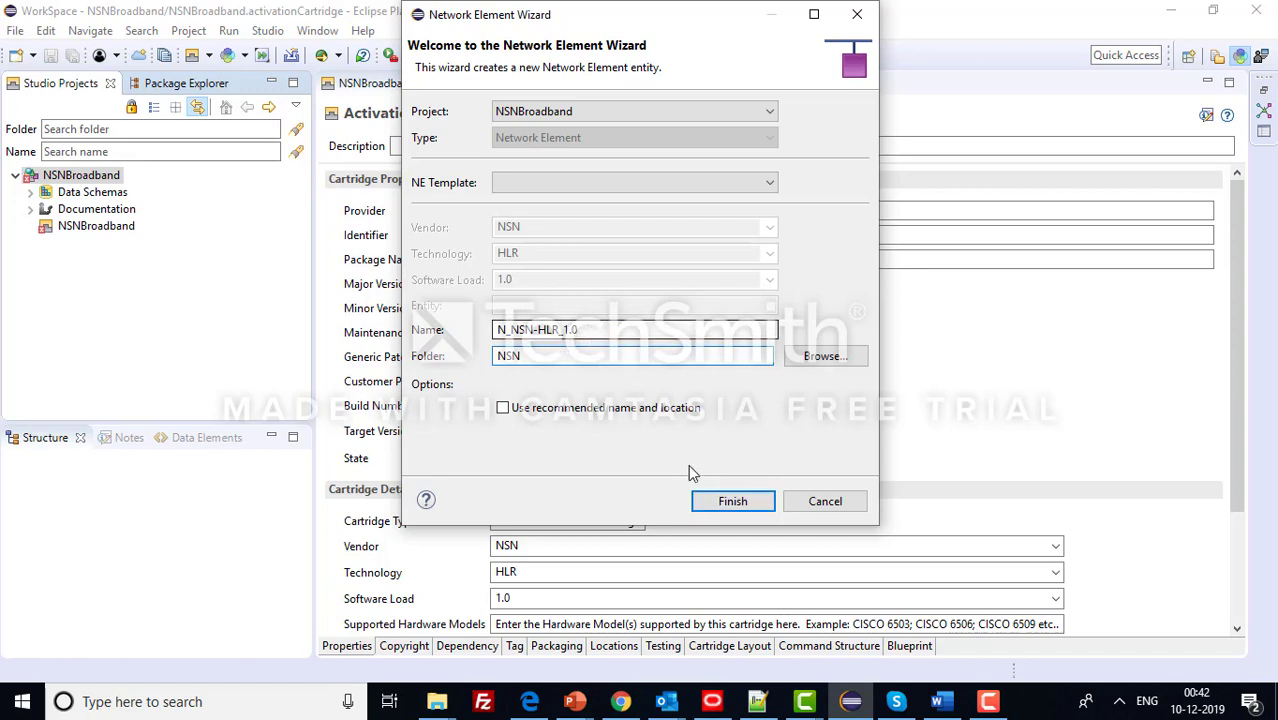
click(716, 506)
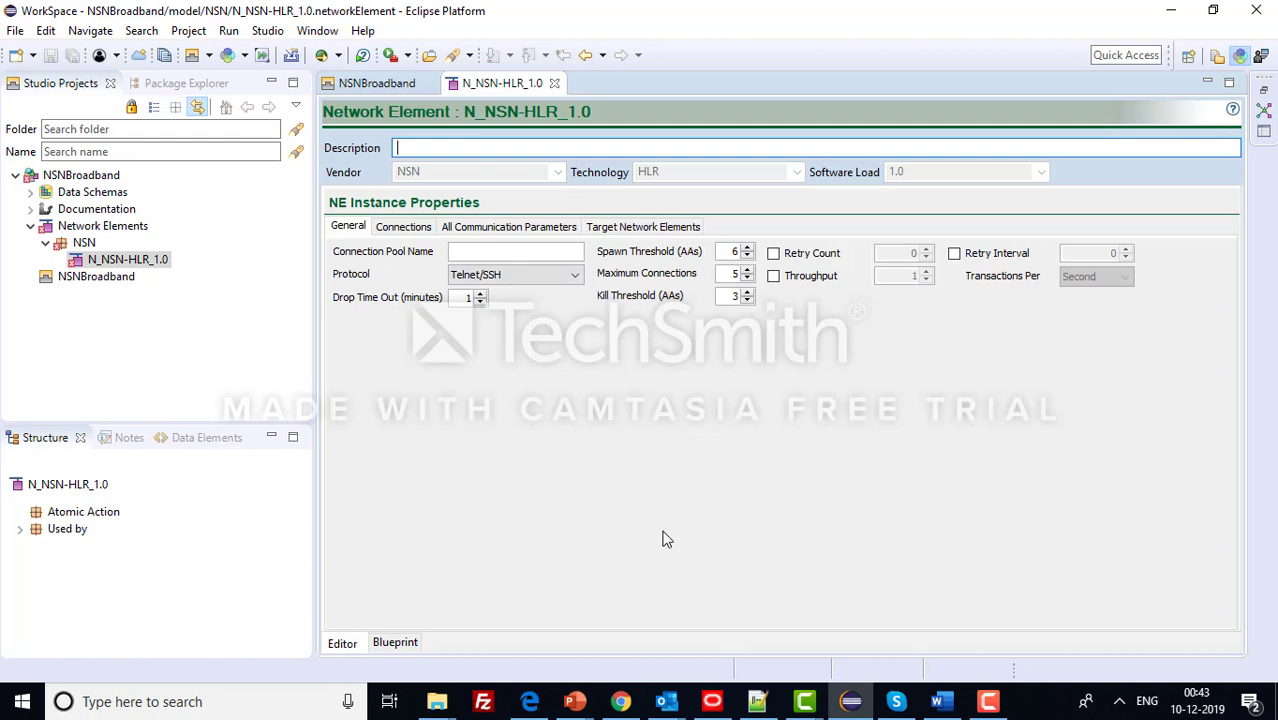
- Keep Telnet/SSH as the element's connection protocol and save
click(575, 276)
scroll(578, 365, up, 2)
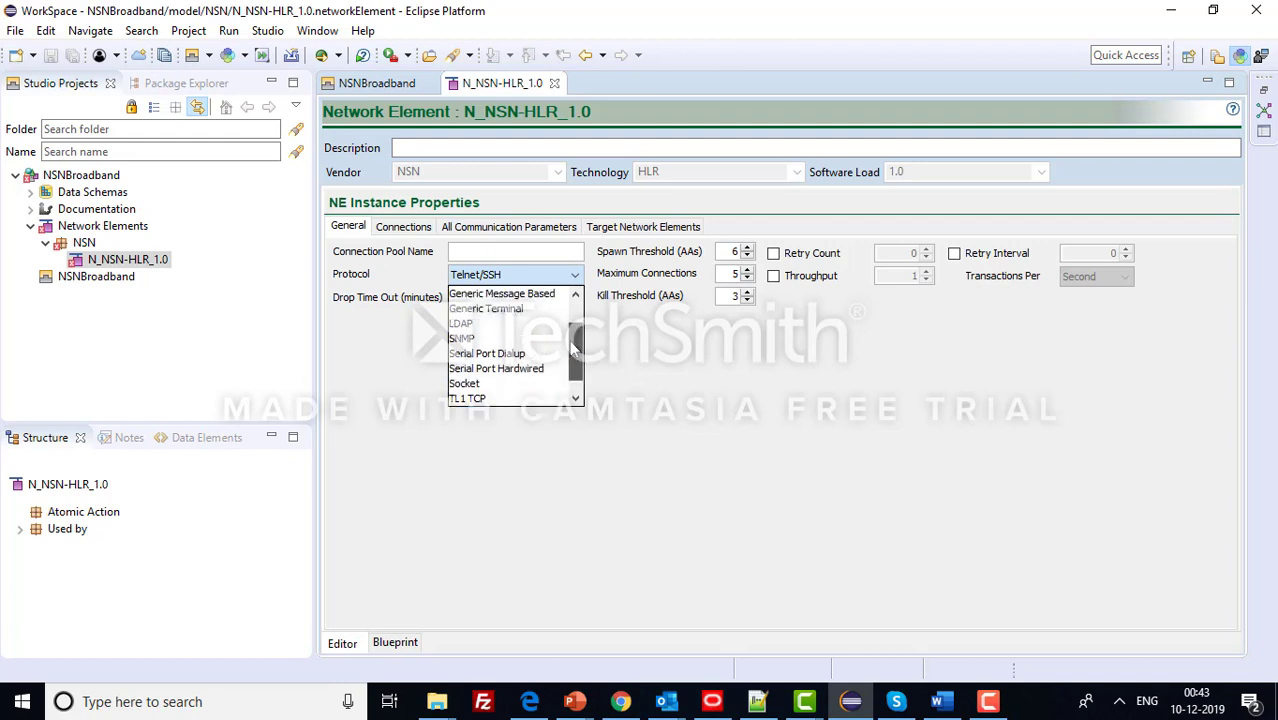
scroll(574, 368, down, 1)
scroll(571, 370, down, 2)
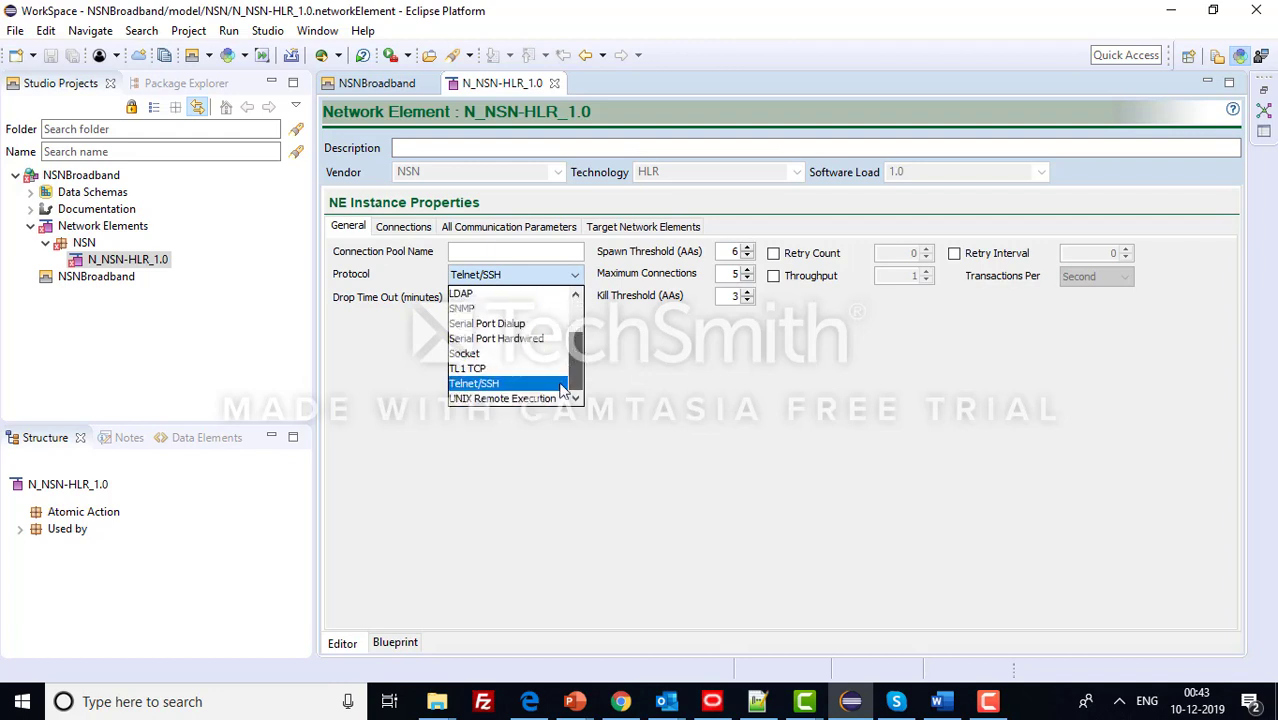
scroll(572, 372, up, 3)
scroll(574, 374, down, 3)
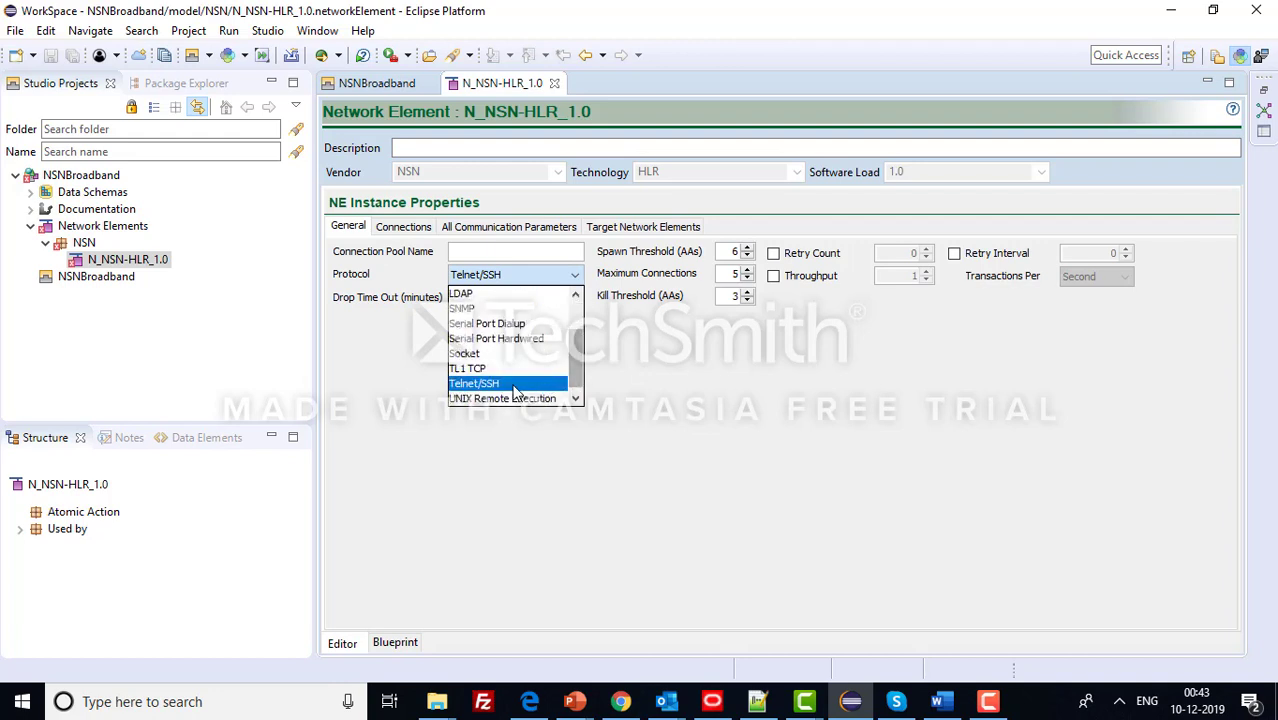
click(508, 386)
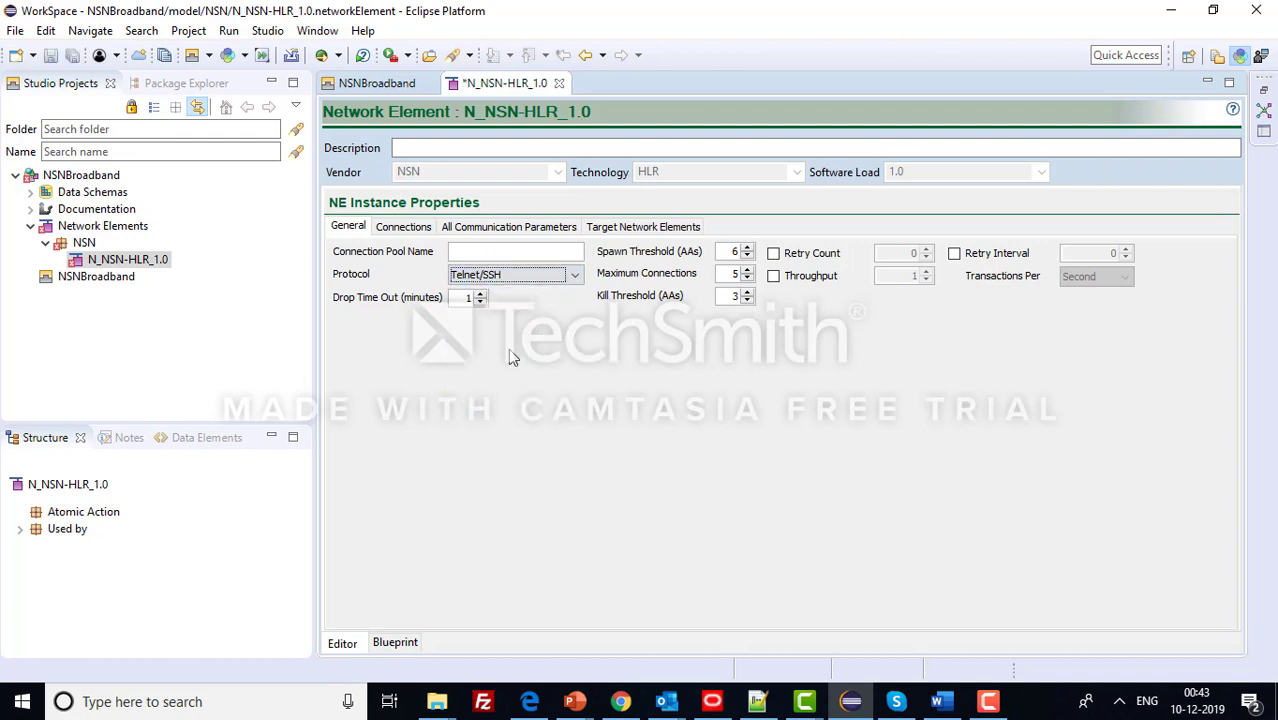
key(ctrl+s)
- Set connection pool name nsnpool and maximum connections 2, then save
click(496, 254)
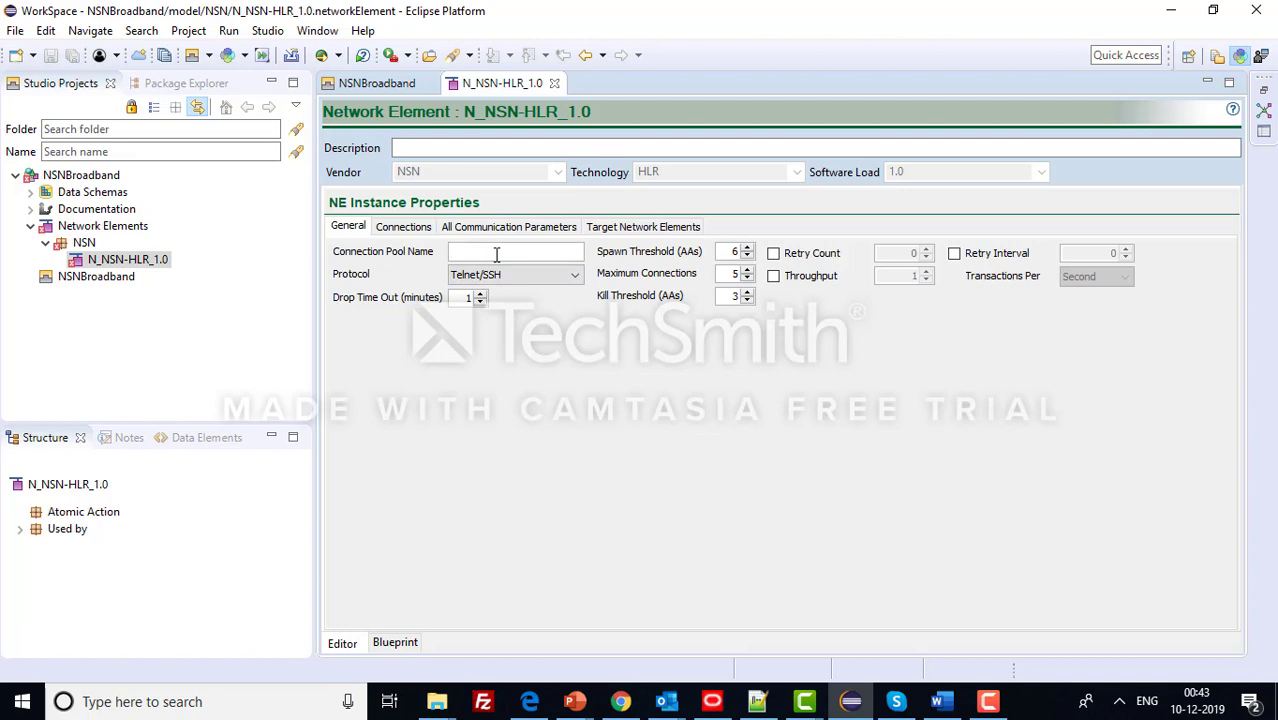
text(nsnpool)
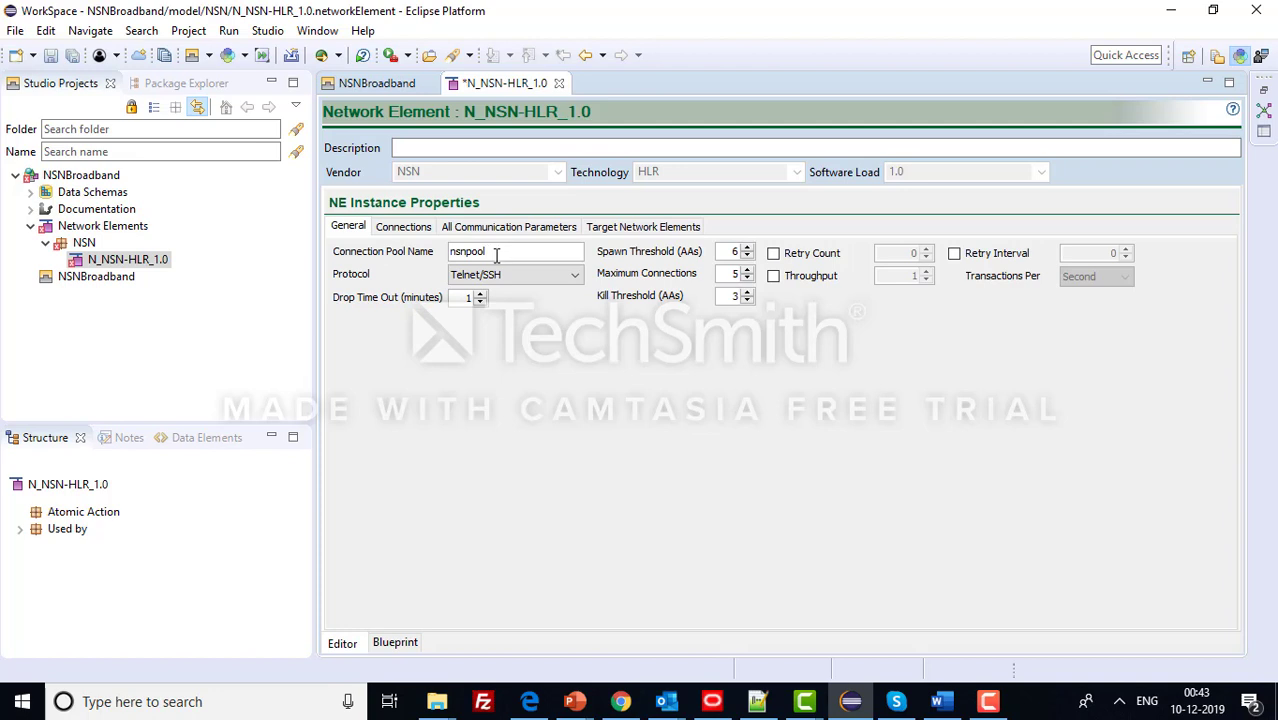
double_click(736, 274)
key(ctrl+s)
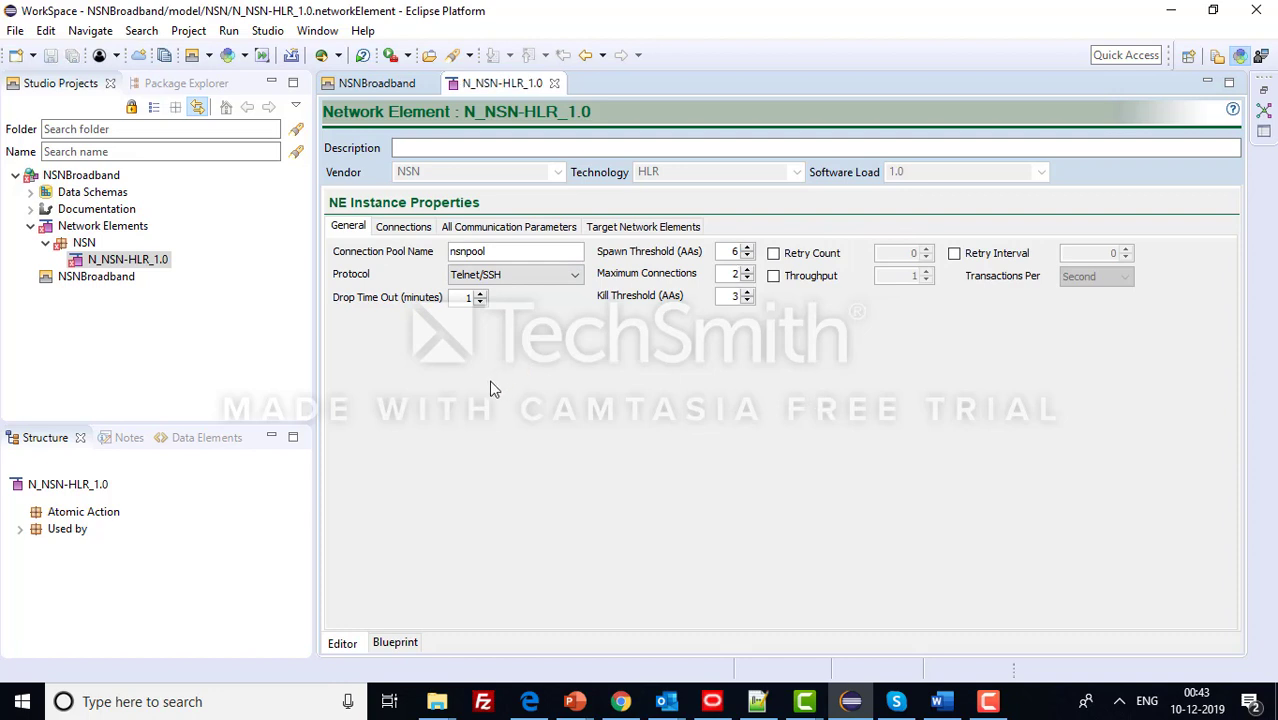
- On the Connections tab, add a connection with the predefined global parameters
click(391, 227)
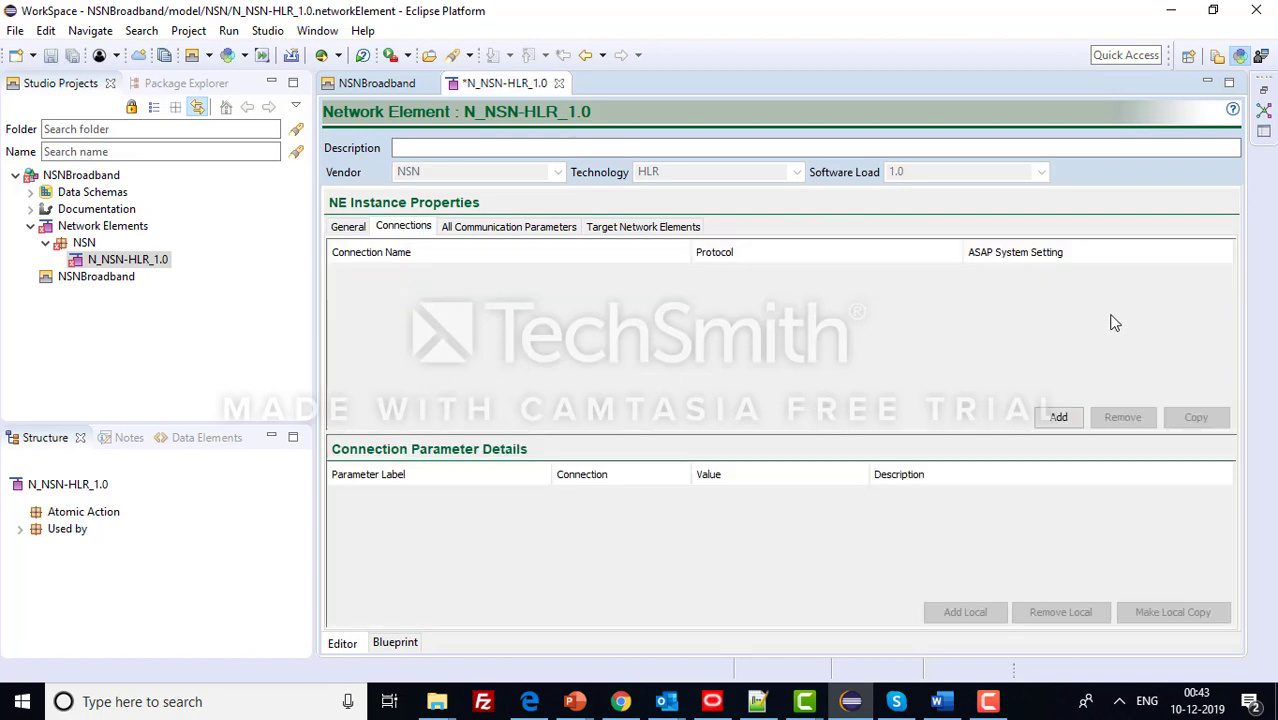
click(354, 228)
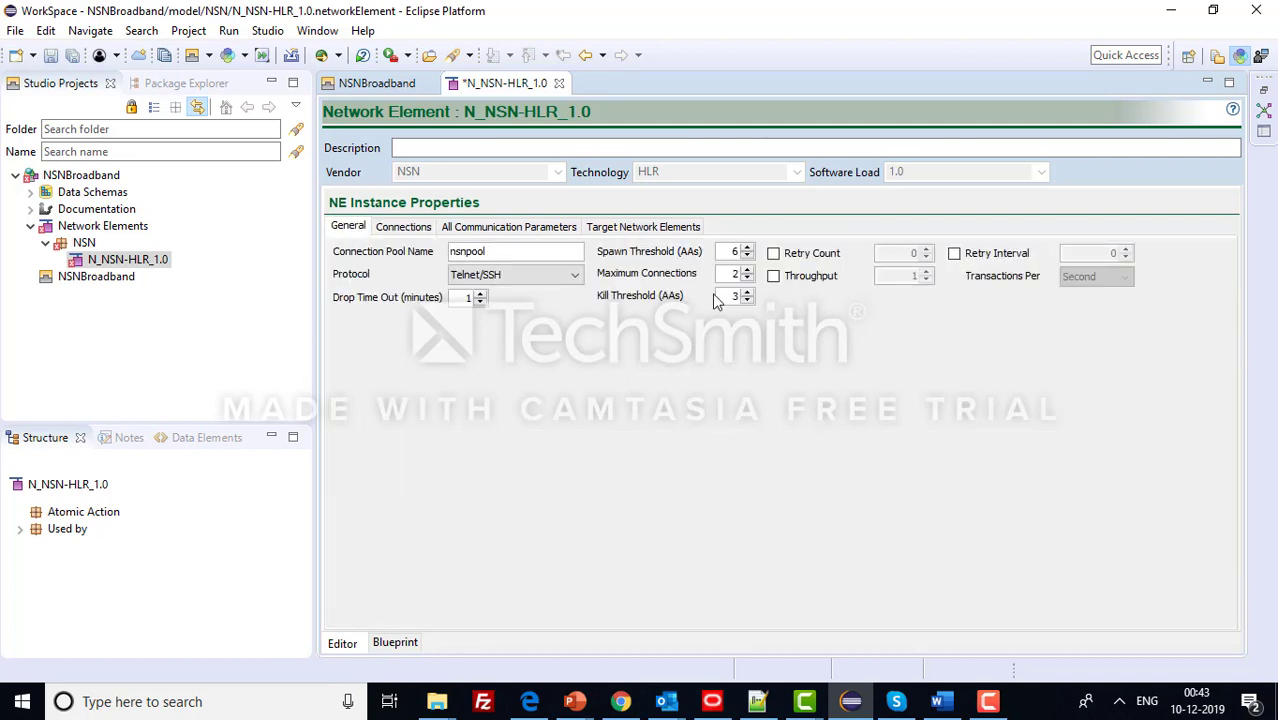
click(406, 228)
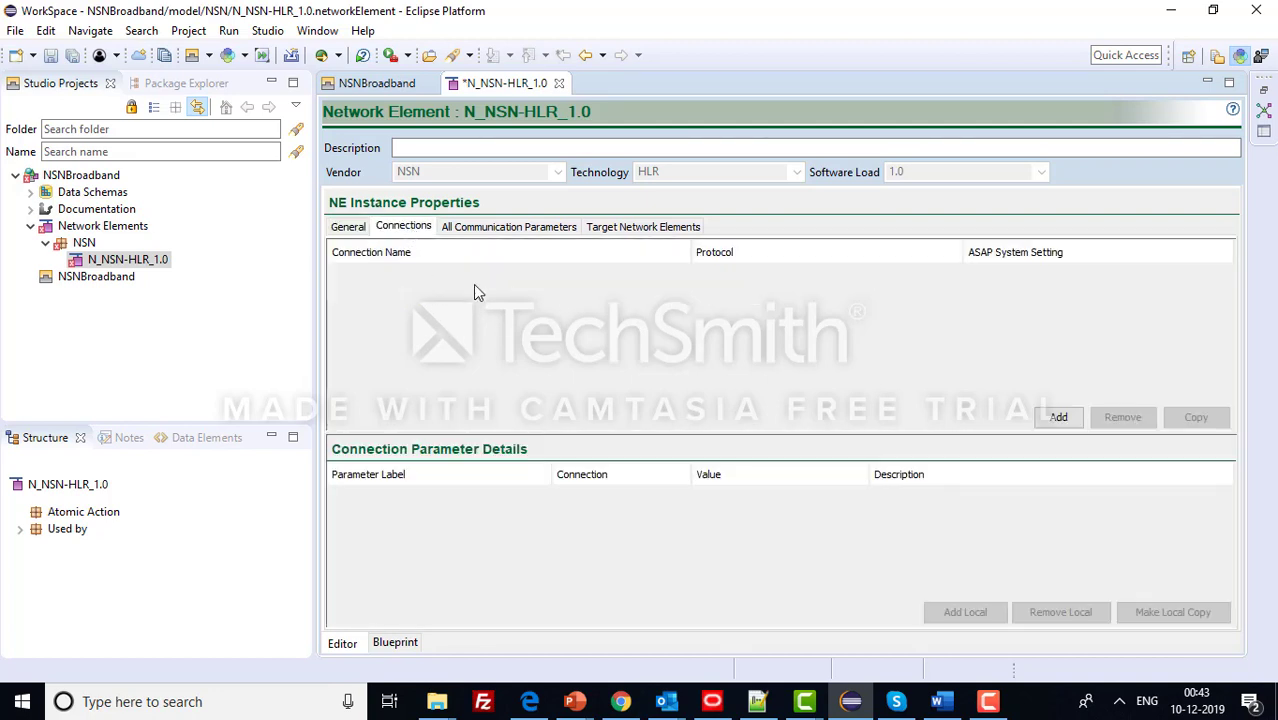
click(1058, 417)
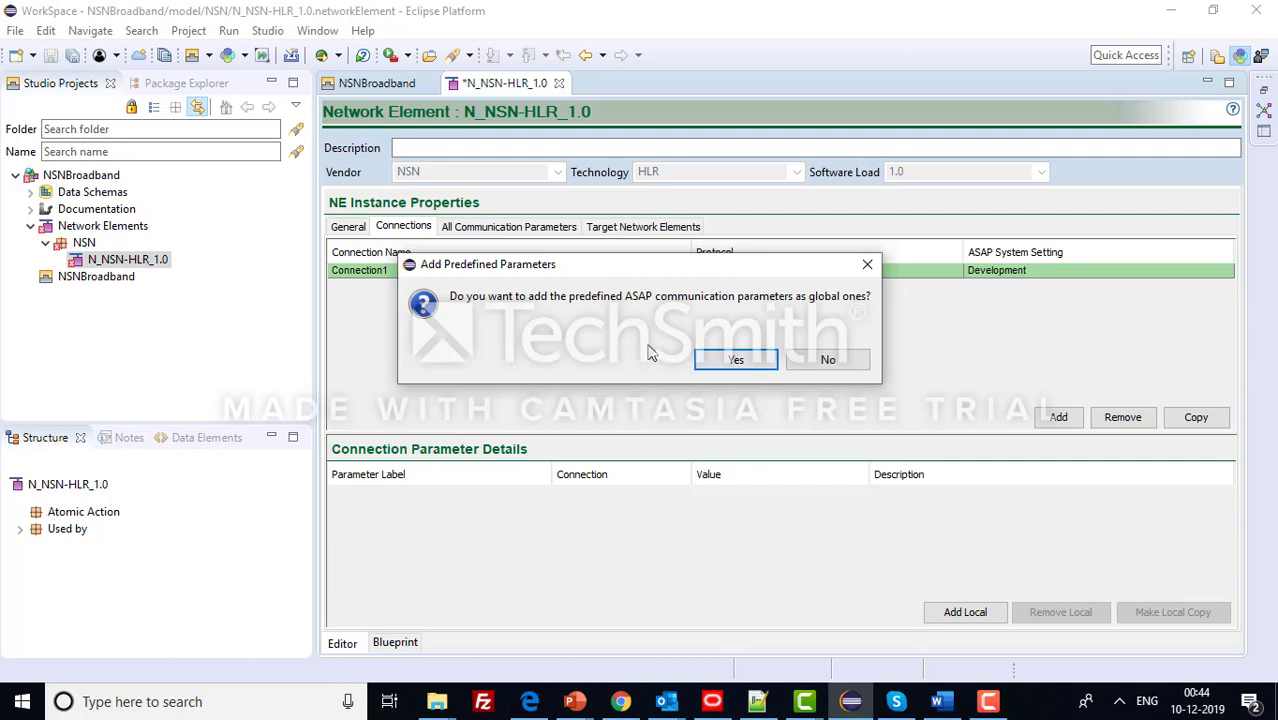
click(735, 362)
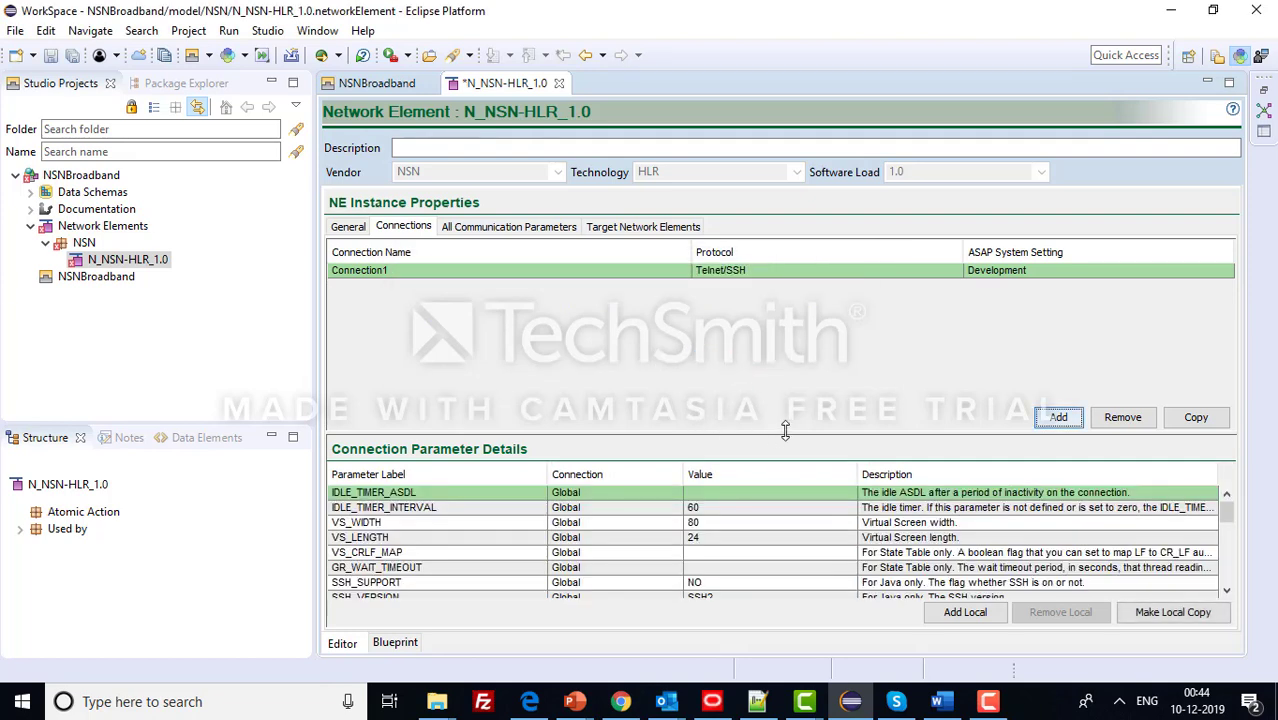
- Enlarge the connection tables, save, and add a second connection, Connection2
drag(785, 430, 785, 332)
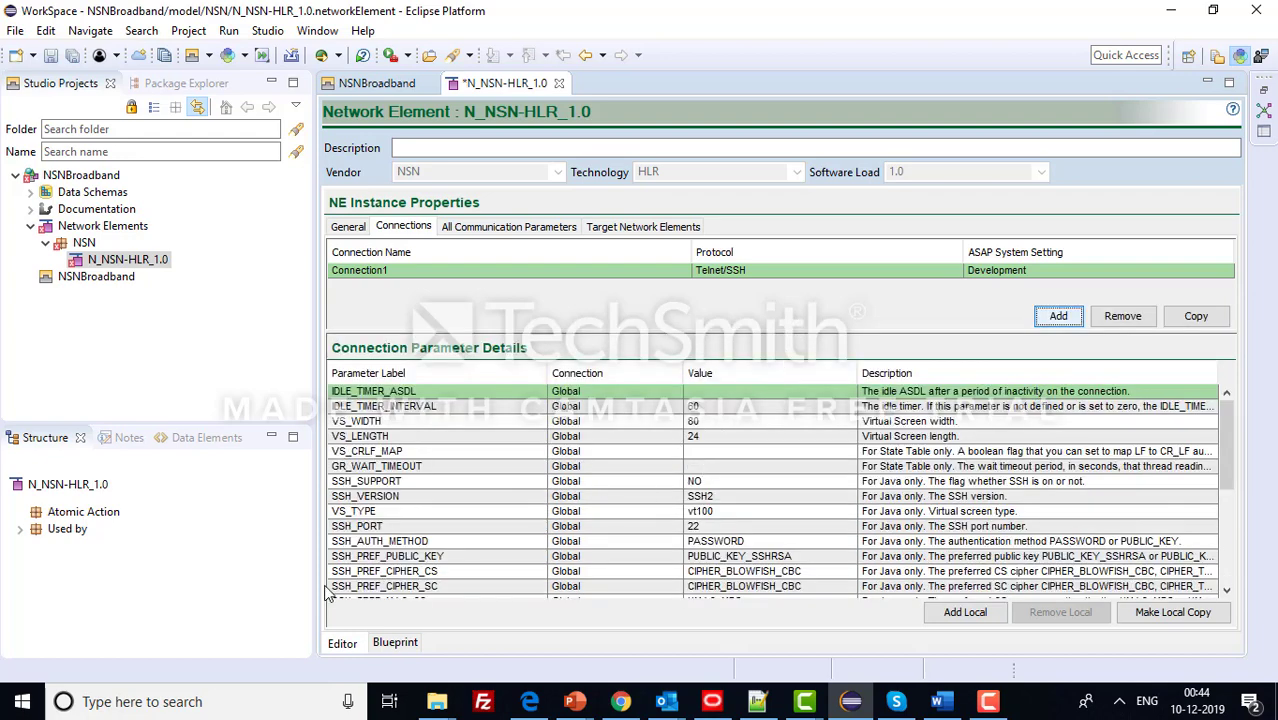
scroll(462, 530, down, 5)
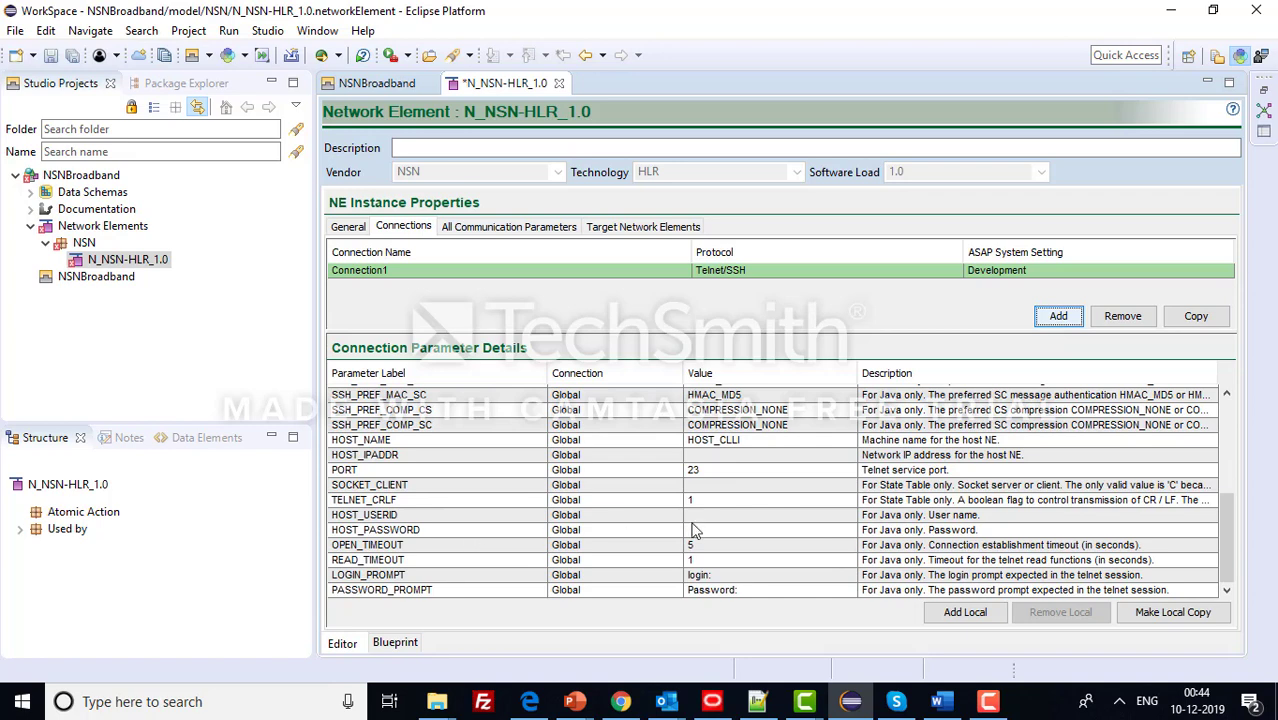
scroll(597, 525, up, 5)
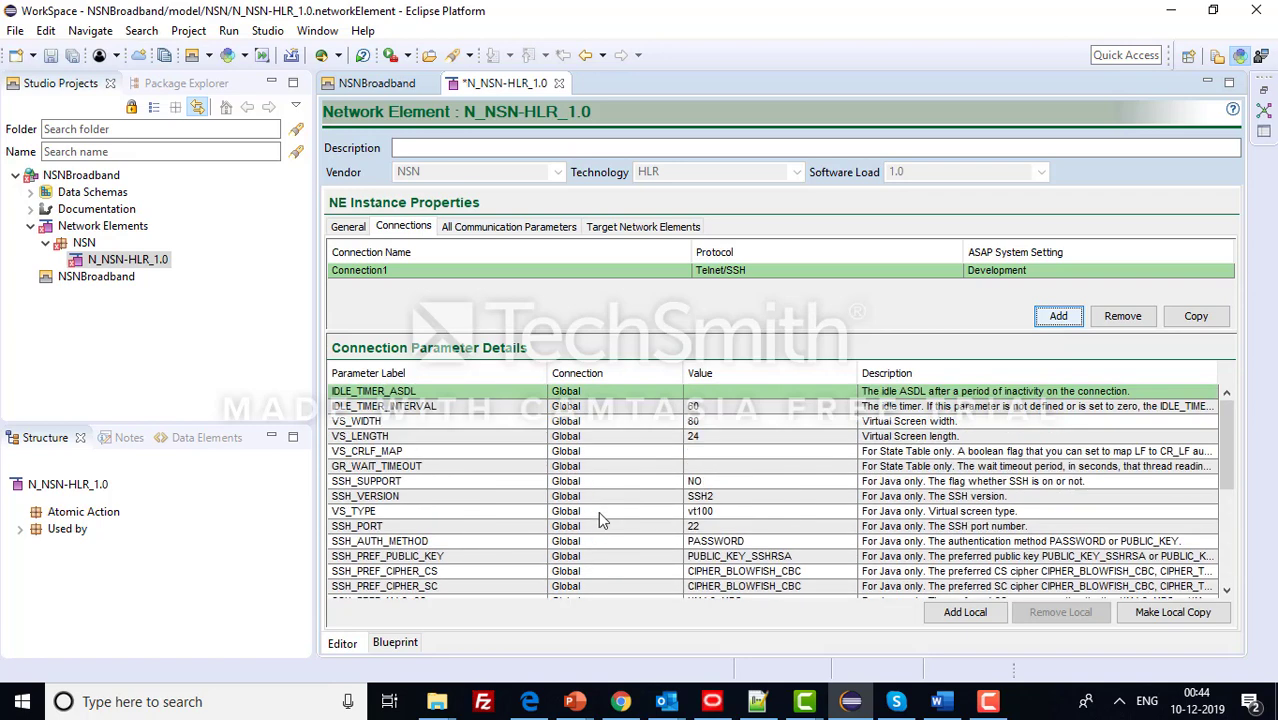
key(ctrl+s)
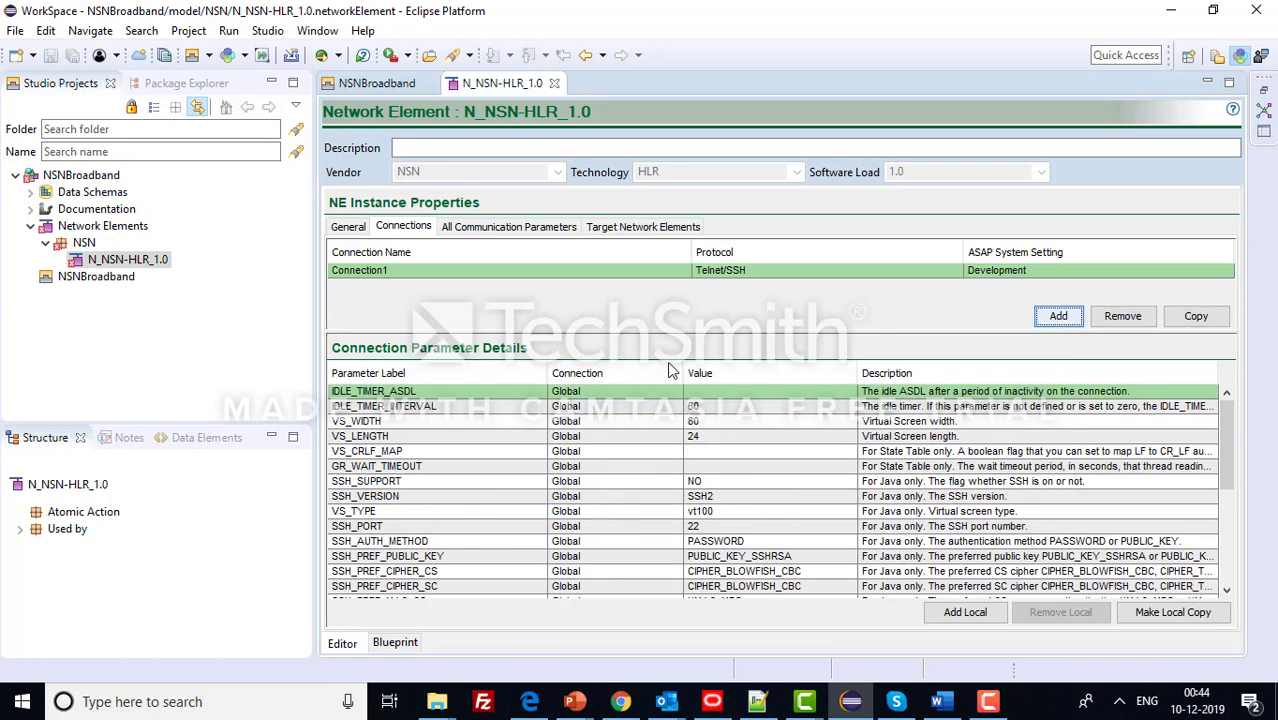
drag(678, 333, 690, 406)
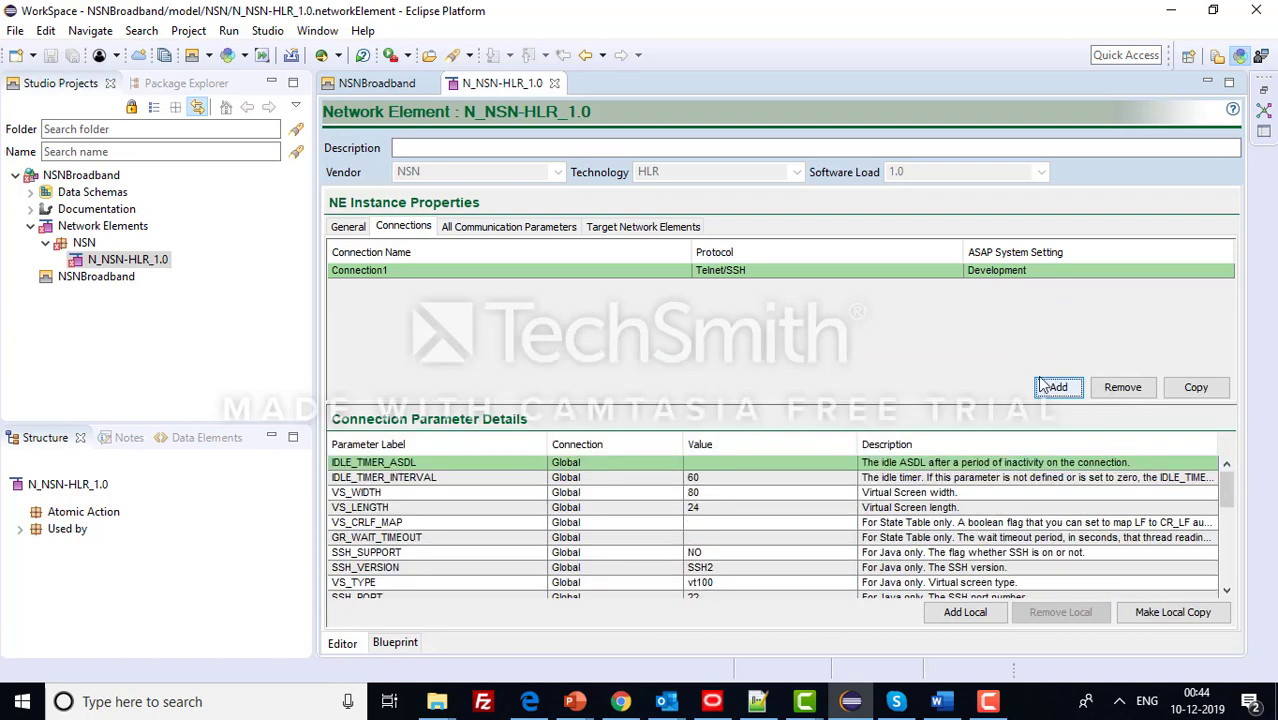
click(1040, 389)
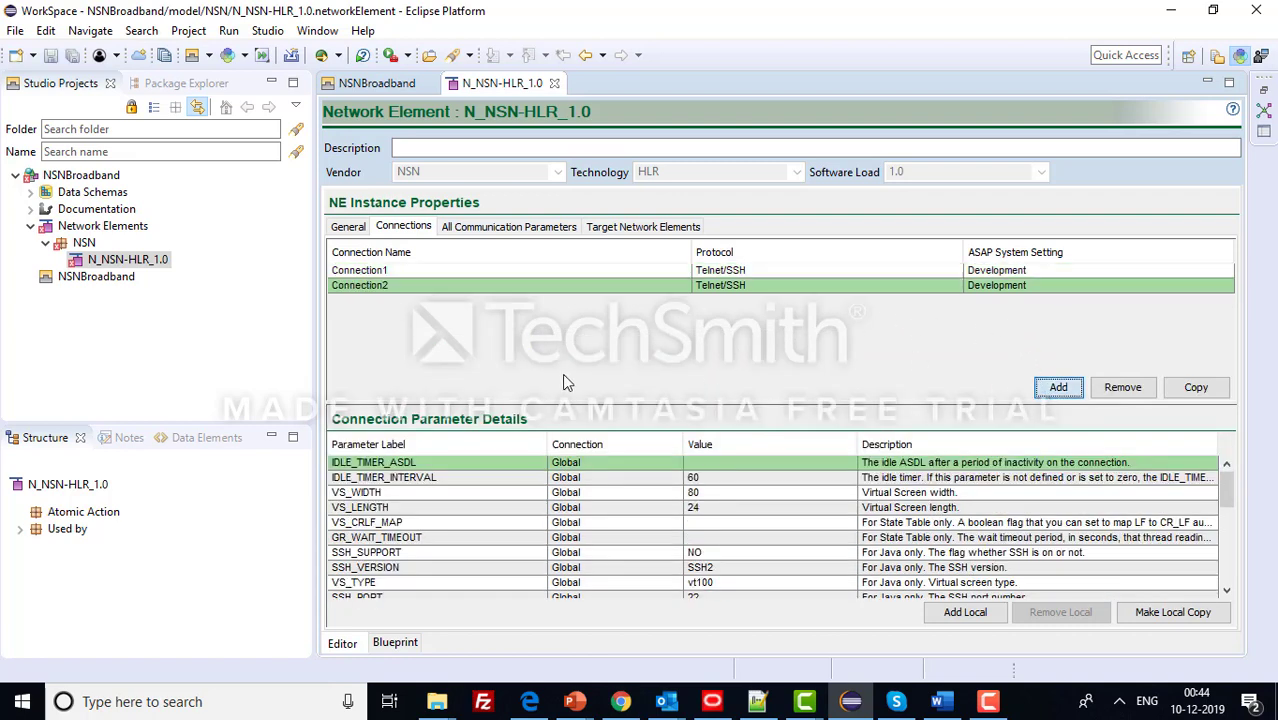
- Rename the connections to nsnconnection1 and nsnconnection2, keep the Development setting, and save
click(399, 268)
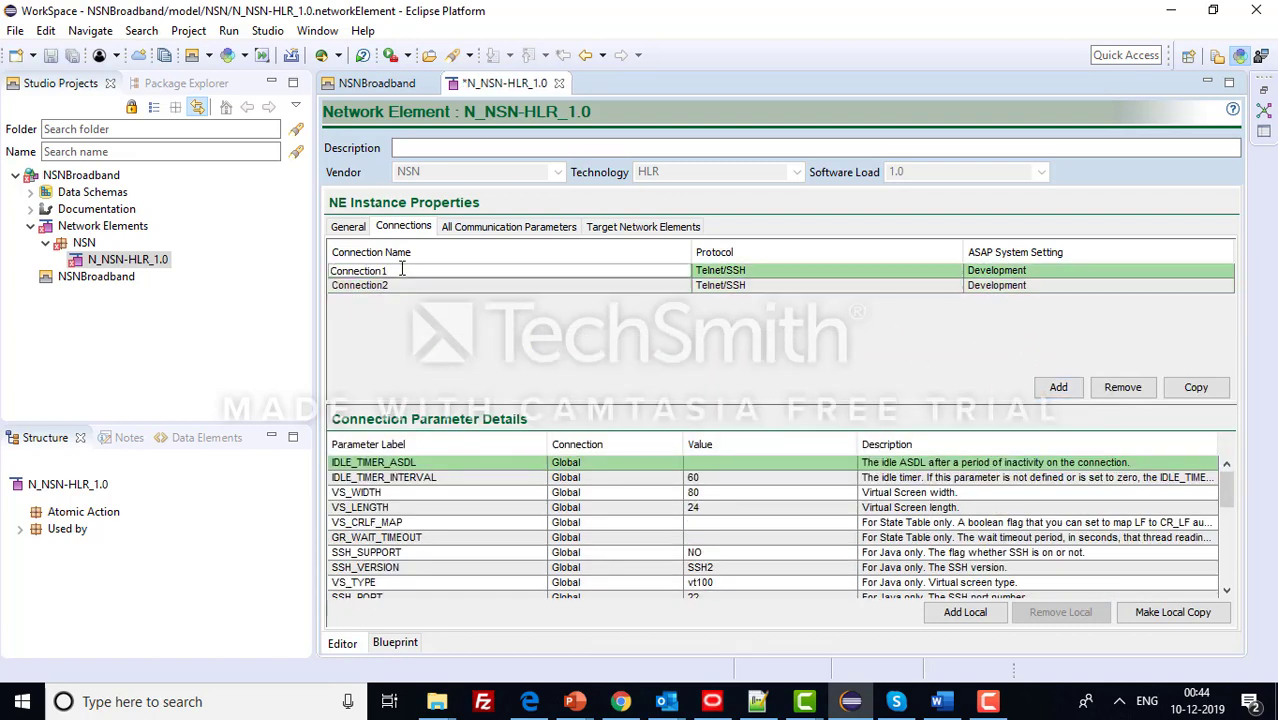
key(BackSpace)
key(BackSpace)
key(BackSpace)
key(BackSpace)
key(BackSpace)
key(BackSpace)
key(BackSpace)
key(BackSpace)
key(BackSpace)
key(BackSpace)
key(BackSpace)
click(401, 286)
key(BackSpace)
key(BackSpace)
key(BackSpace)
key(BackSpace)
key(BackSpace)
key(BackSpace)
key(BackSpace)
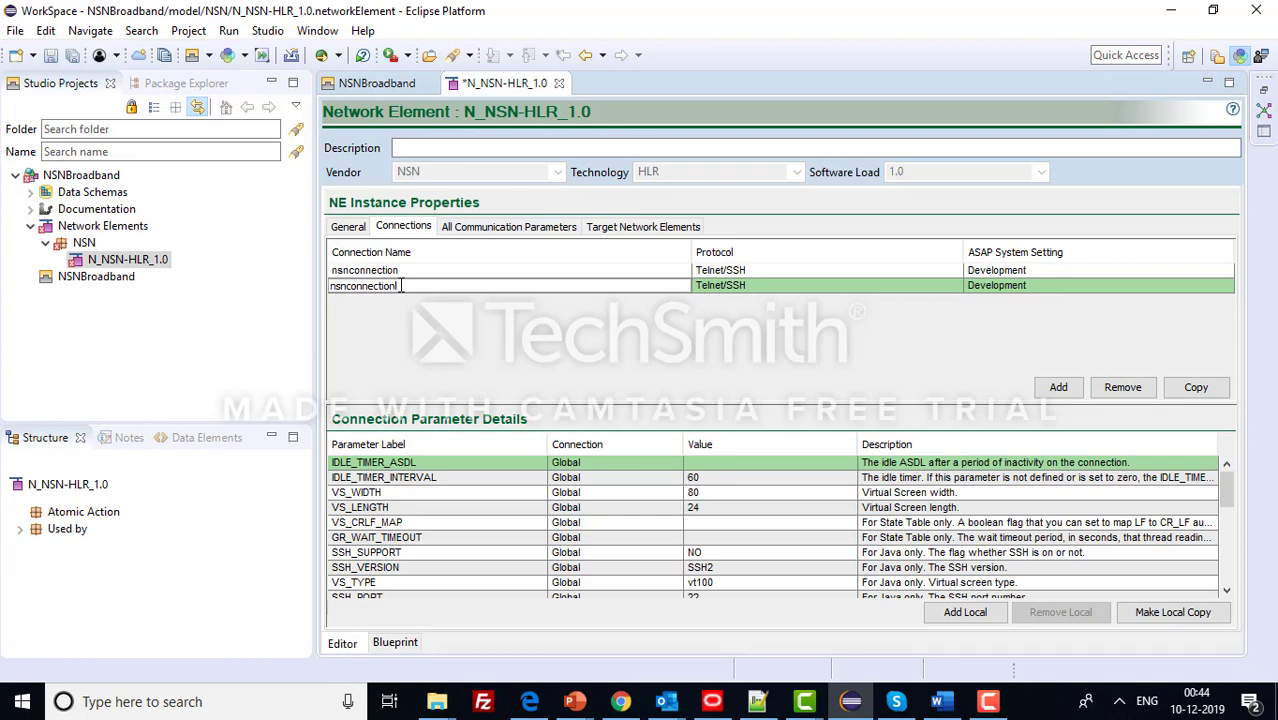
click(418, 270)
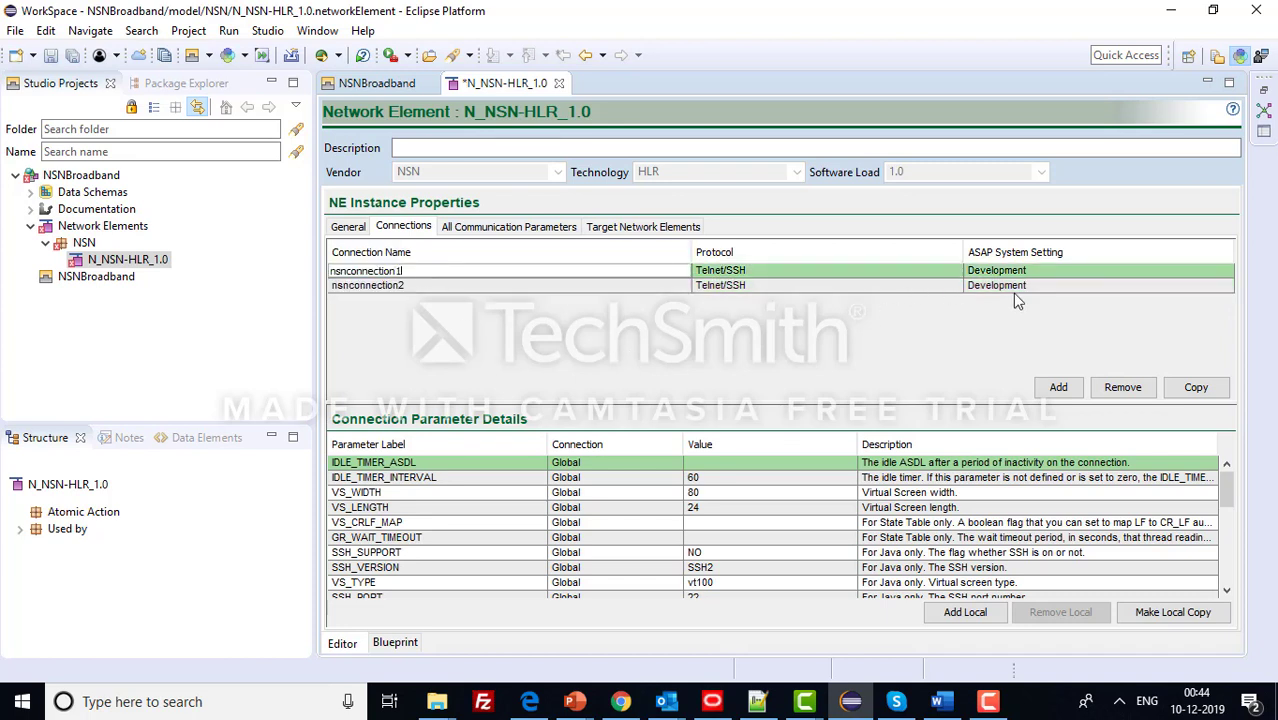
click(1037, 270)
click(1039, 272)
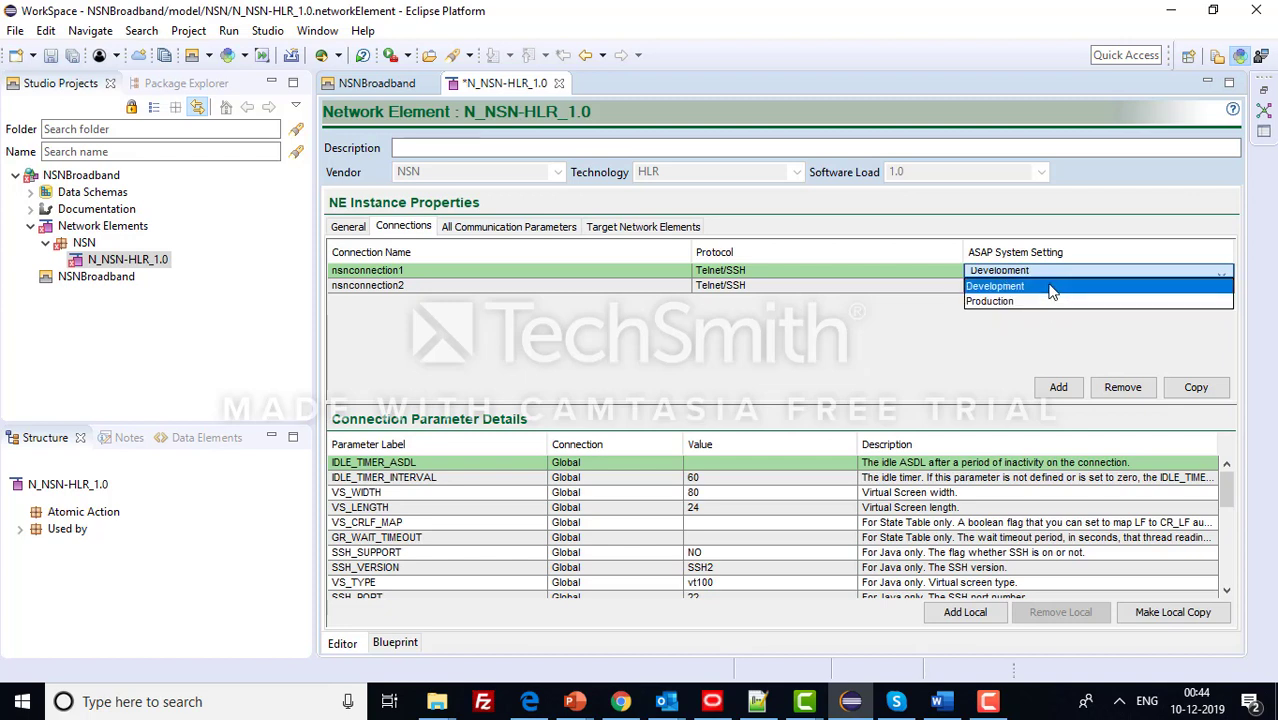
click(1051, 290)
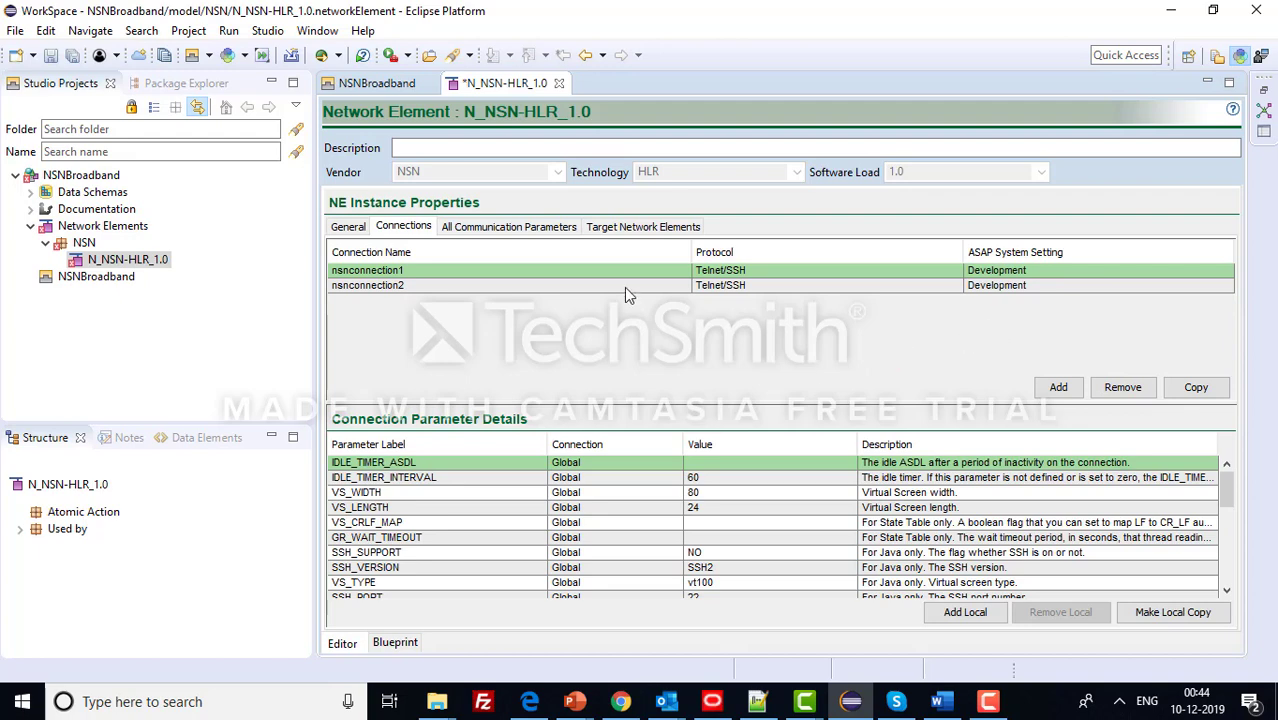
key(ctrl+s)
- Review the All Communication Parameters list, then show the empty Target Network Elements page
click(525, 229)
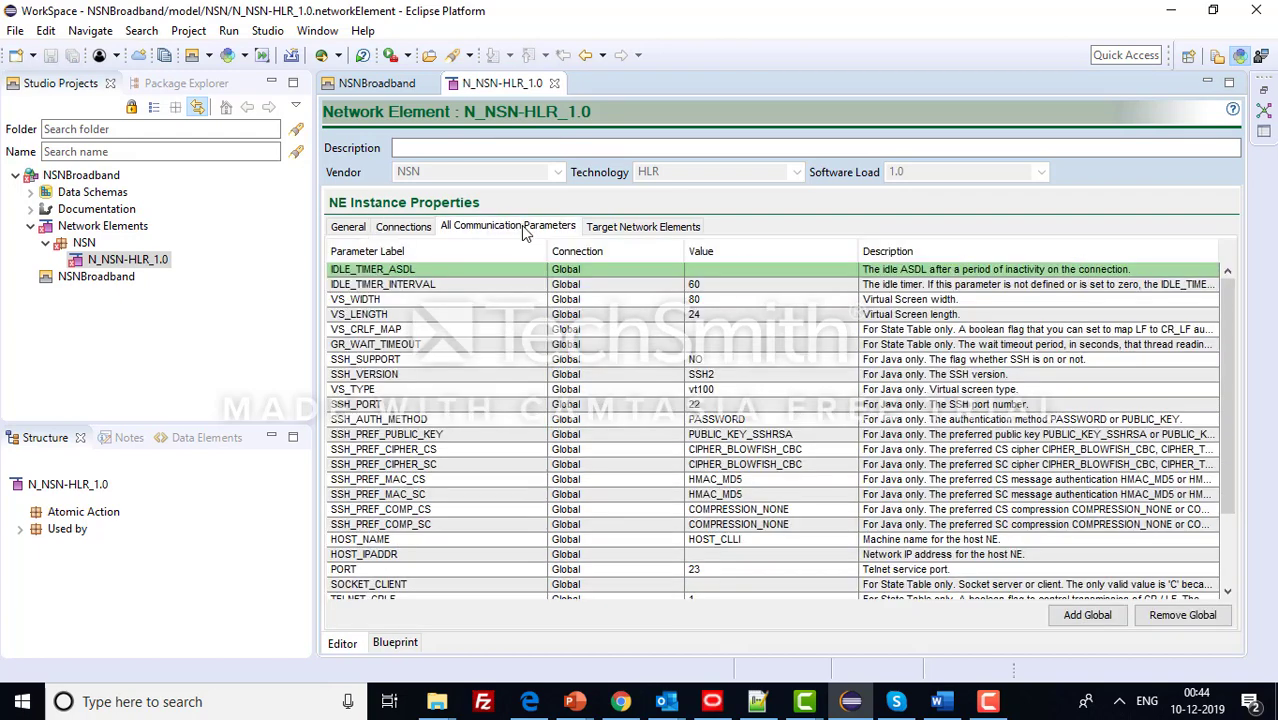
scroll(568, 356, down, 3)
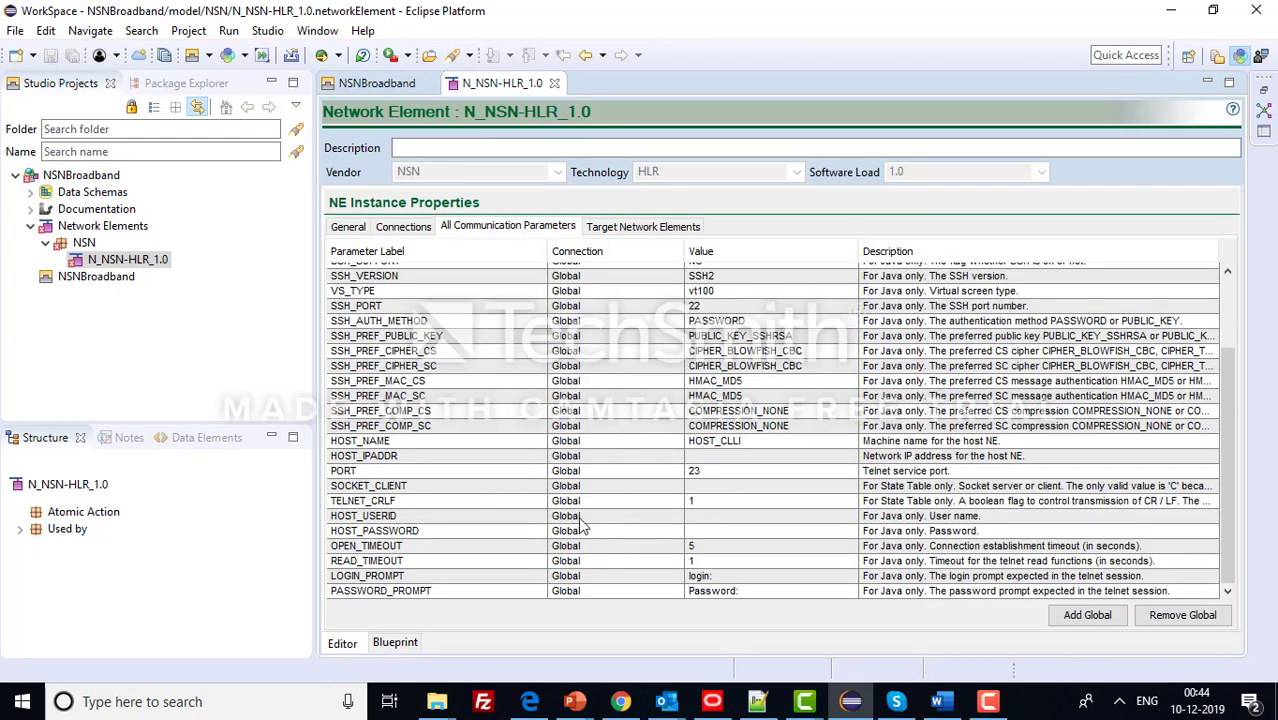
click(410, 228)
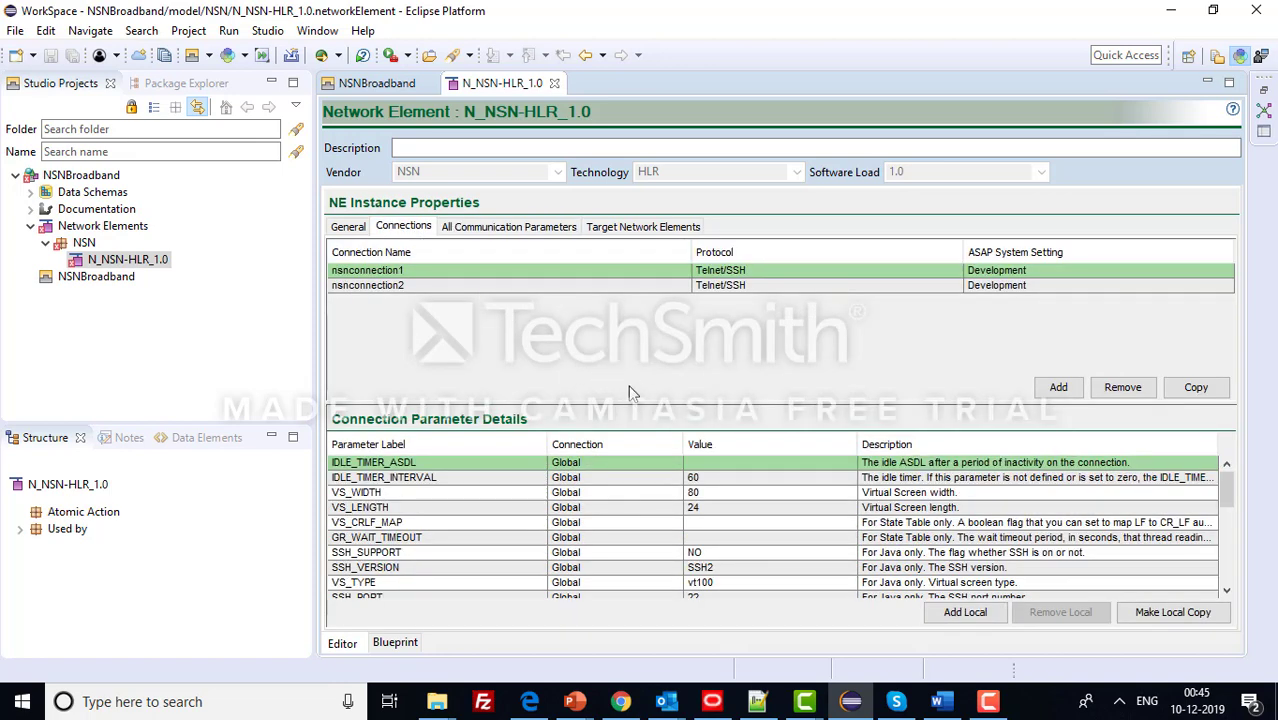
click(507, 229)
scroll(650, 435, down, 3)
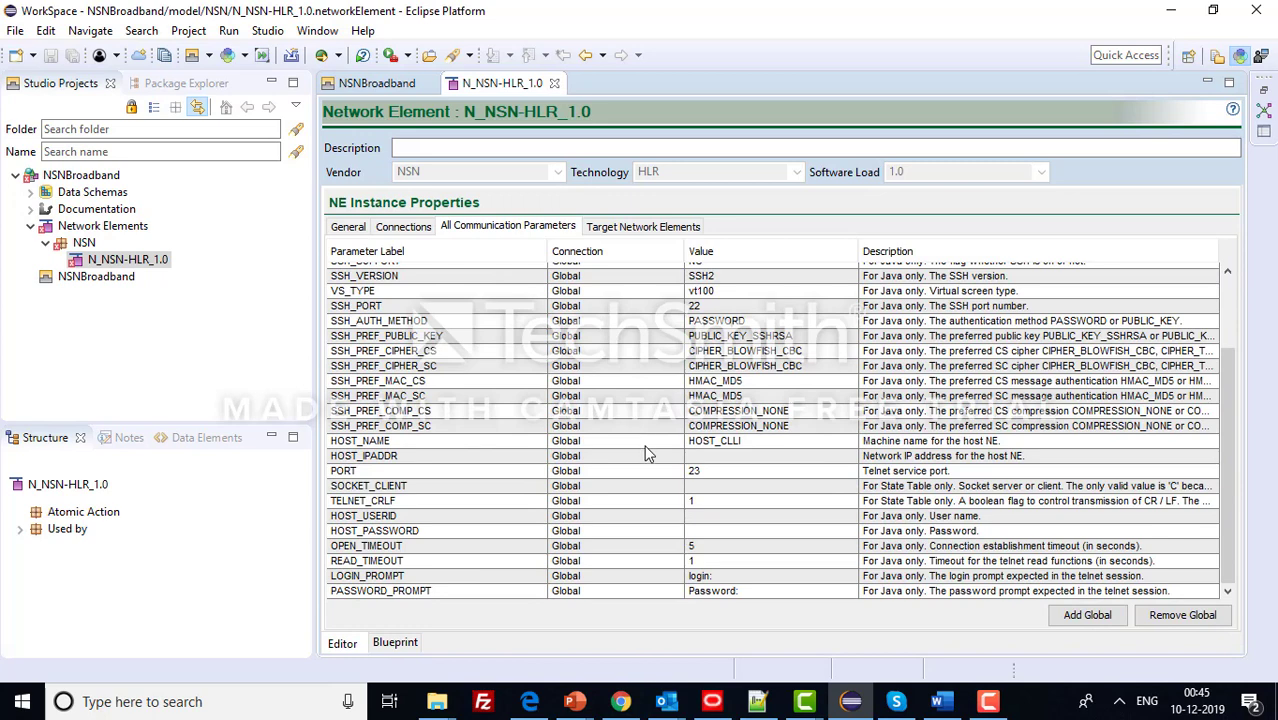
scroll(688, 465, up, 5)
click(652, 226)
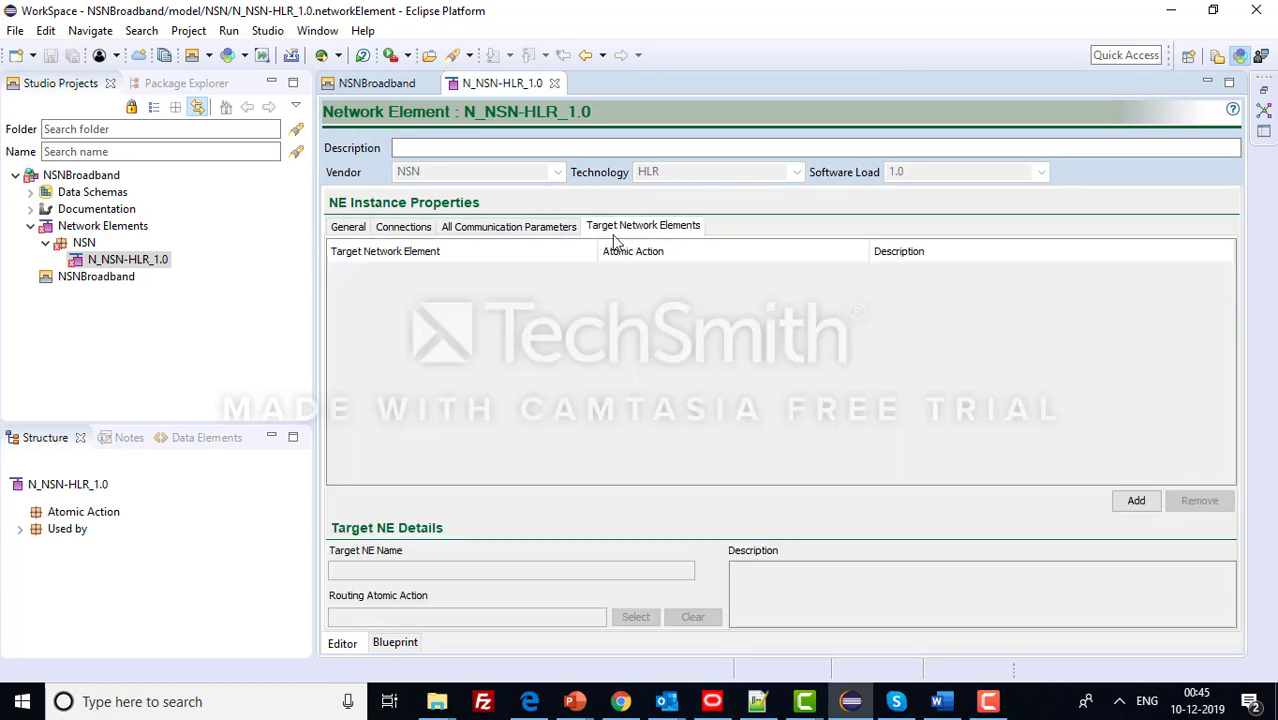
- Add a target network element, rename TargetNE_1 to NSN-HLR, and save it
click(1137, 502)
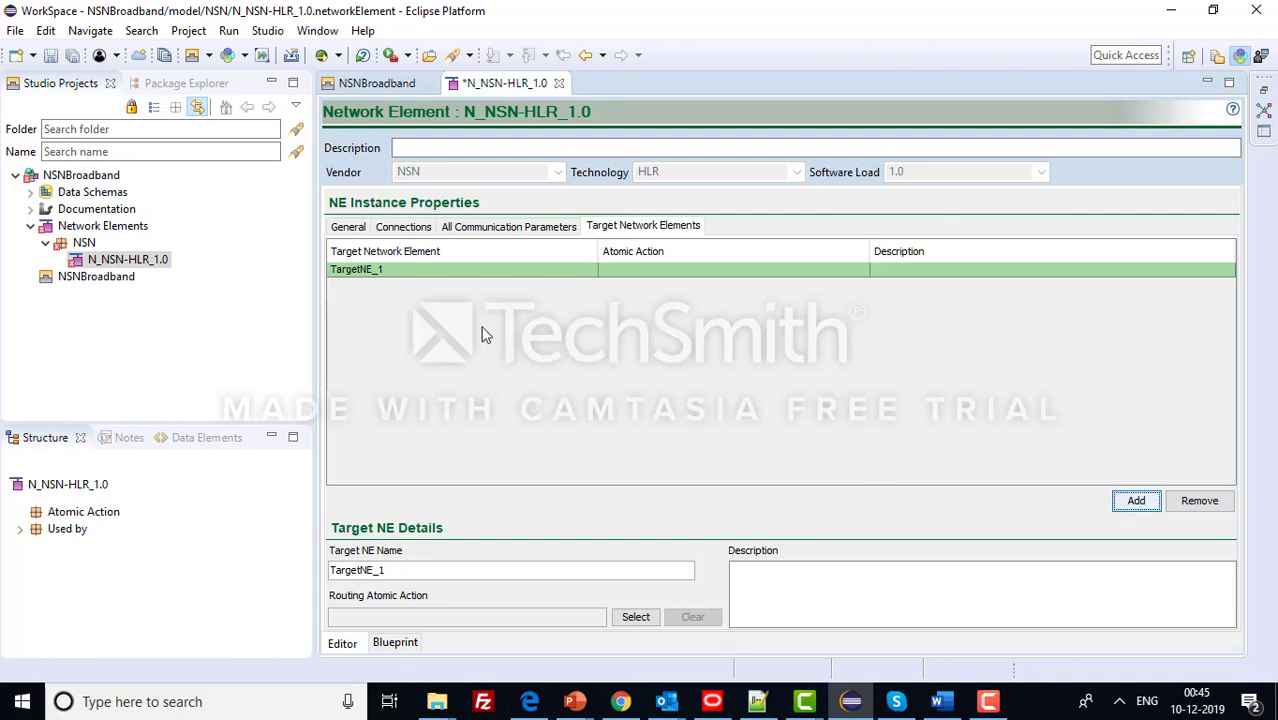
click(420, 268)
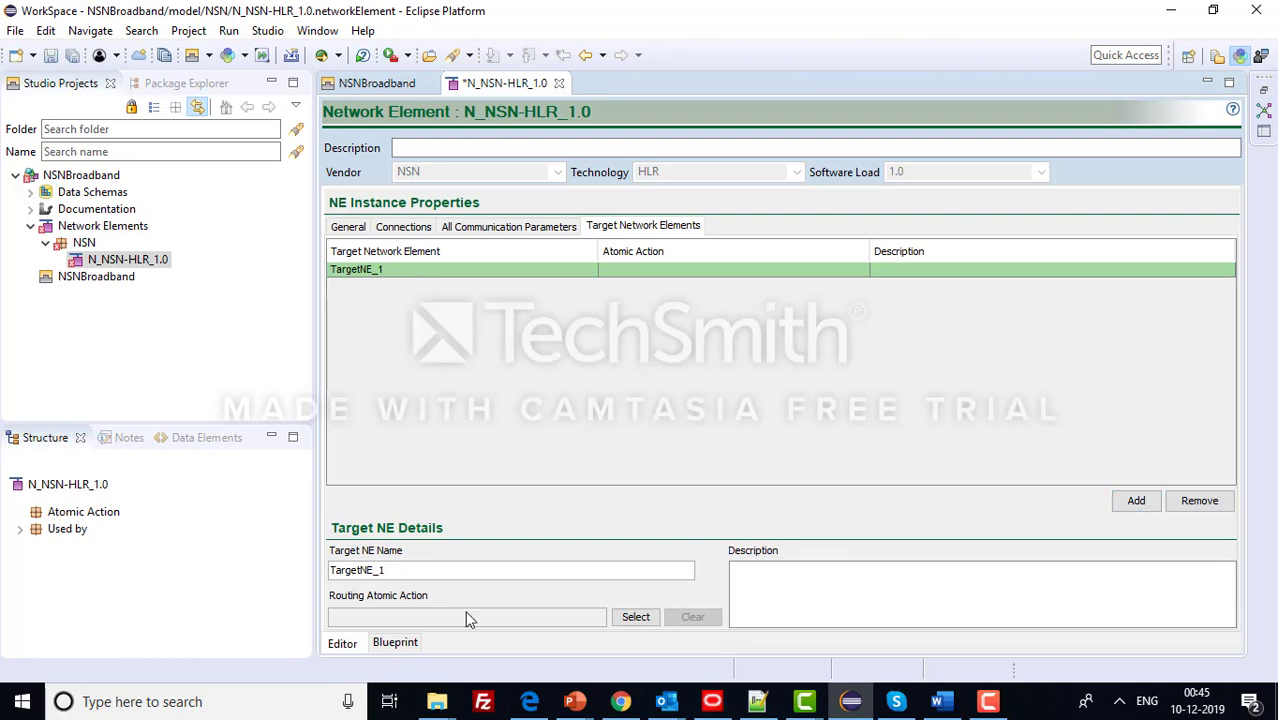
drag(418, 573, 320, 569)
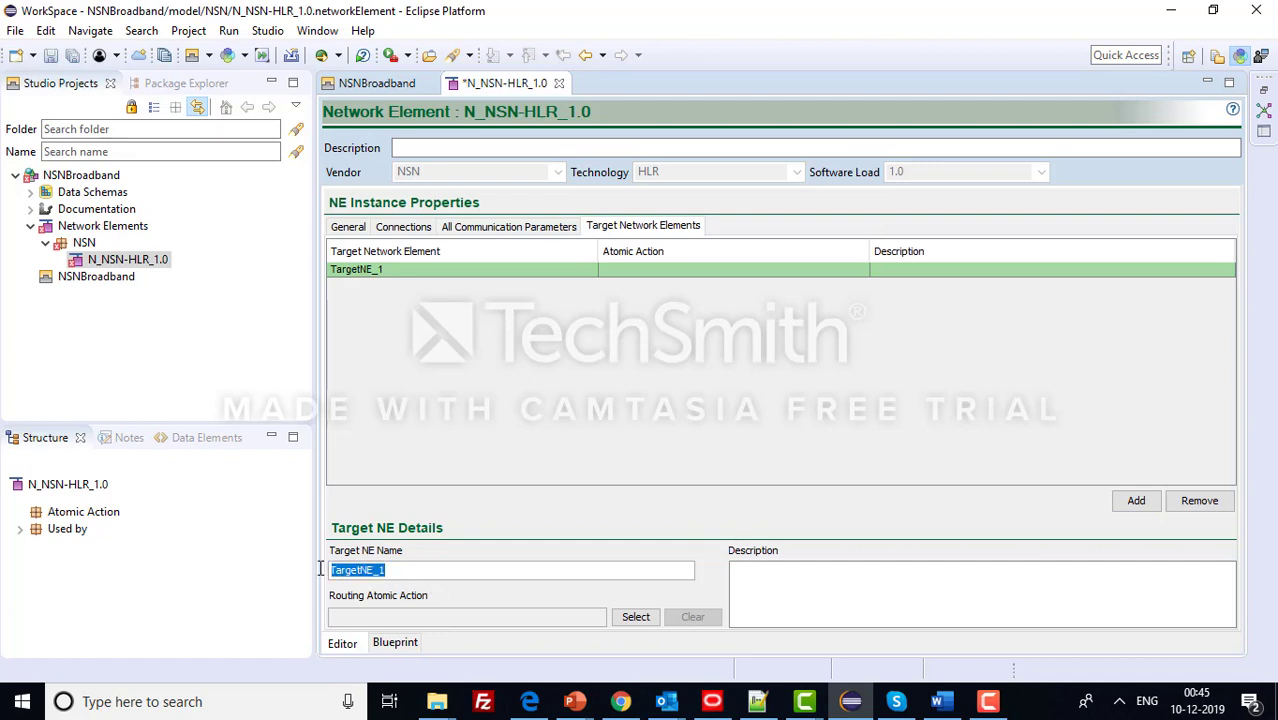
text(NSN-HLR)
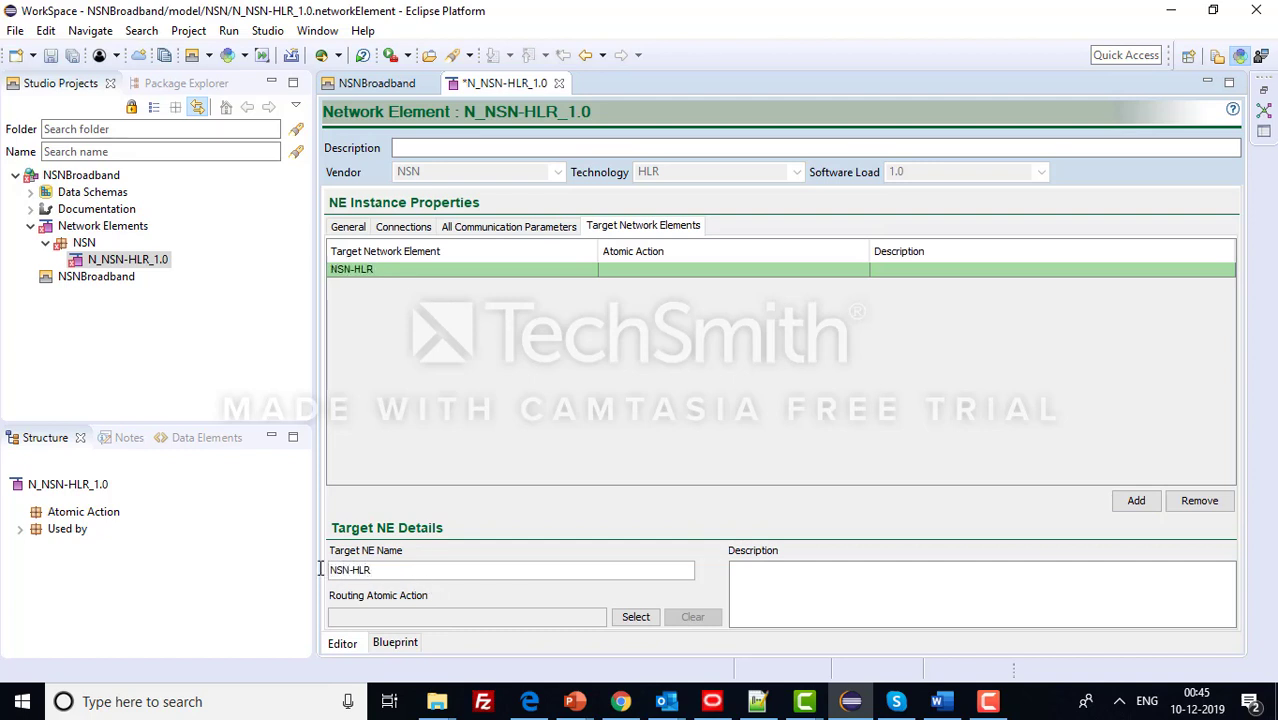
key(ctrl+s)
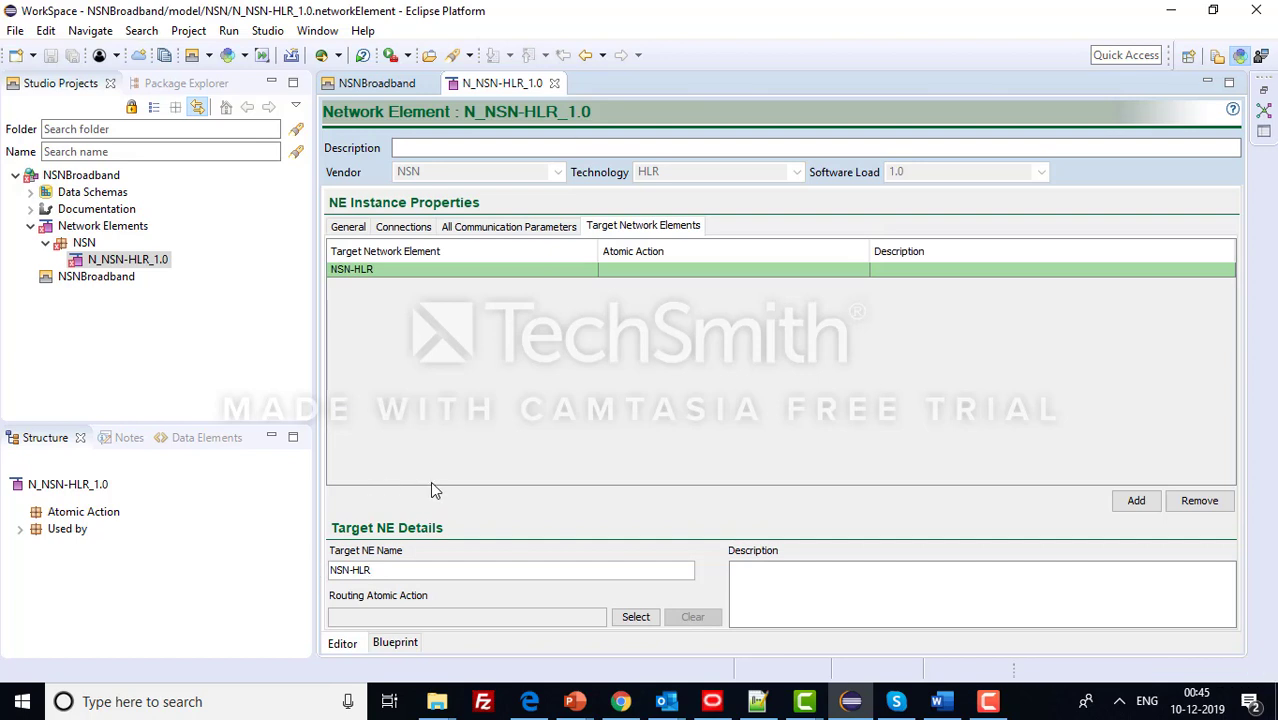
click(513, 228)
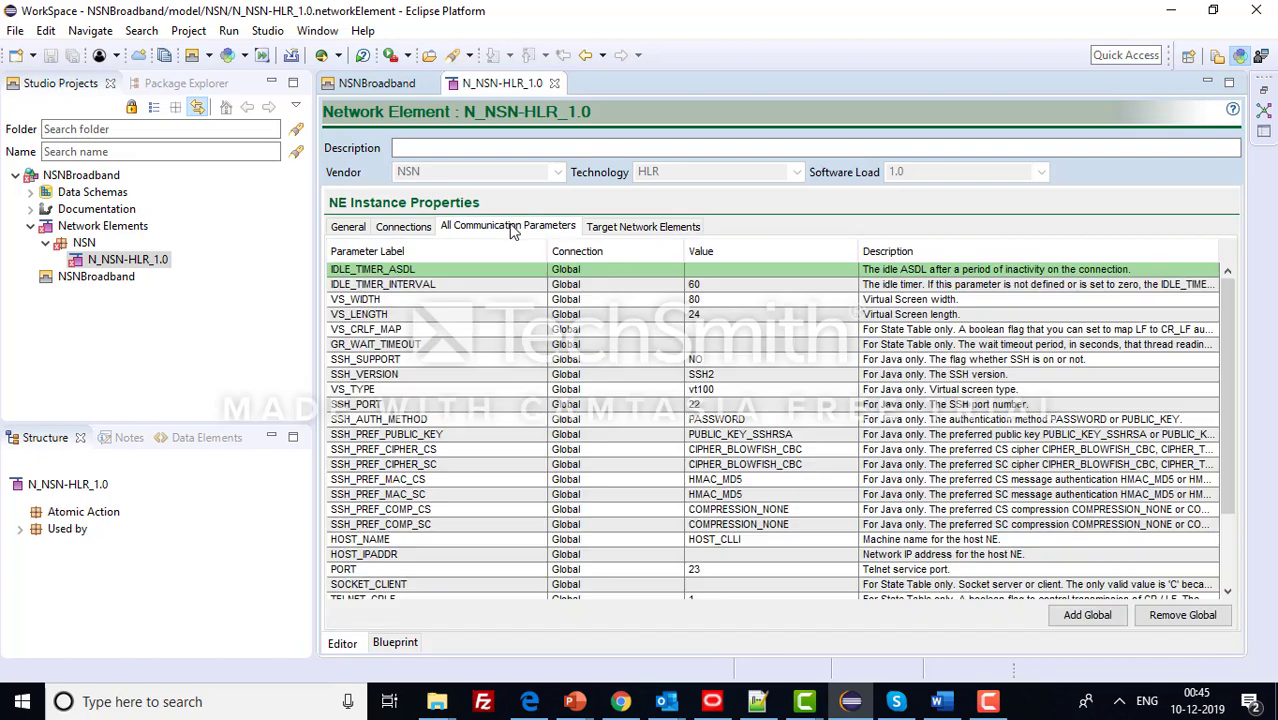
- Review the connection pool settings, enter the host user ID and password values, and save
click(411, 229)
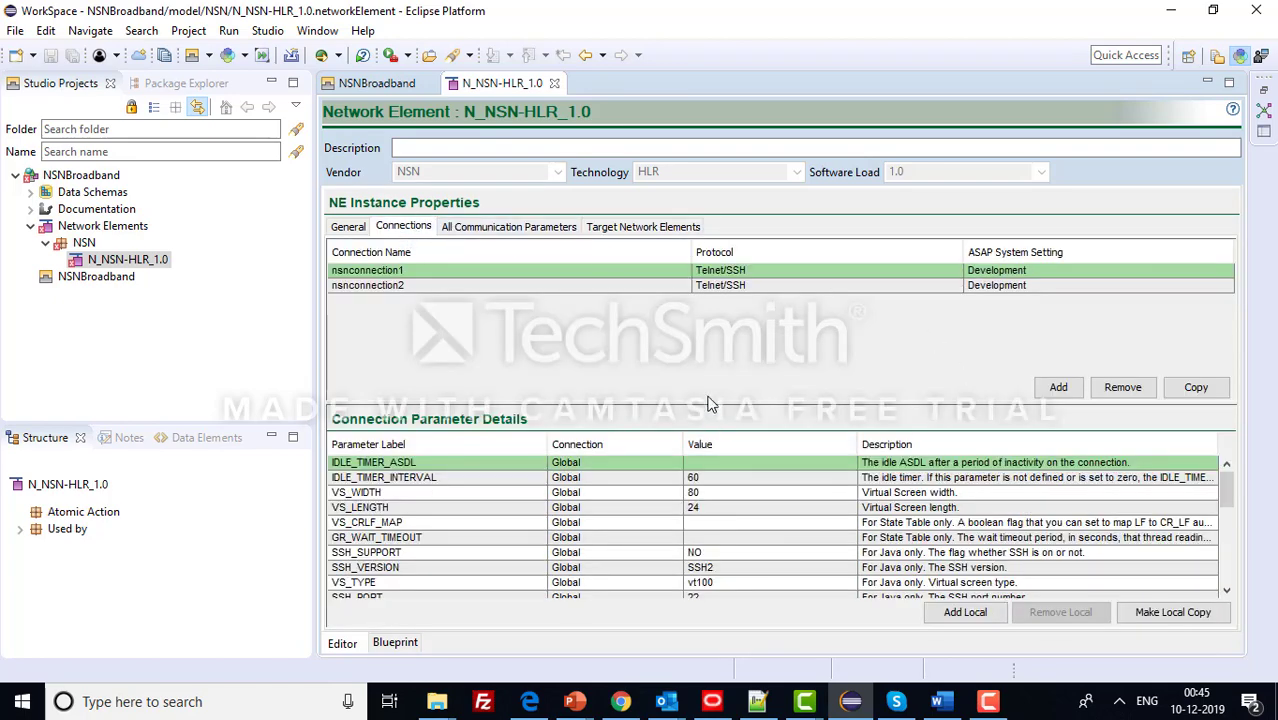
click(348, 227)
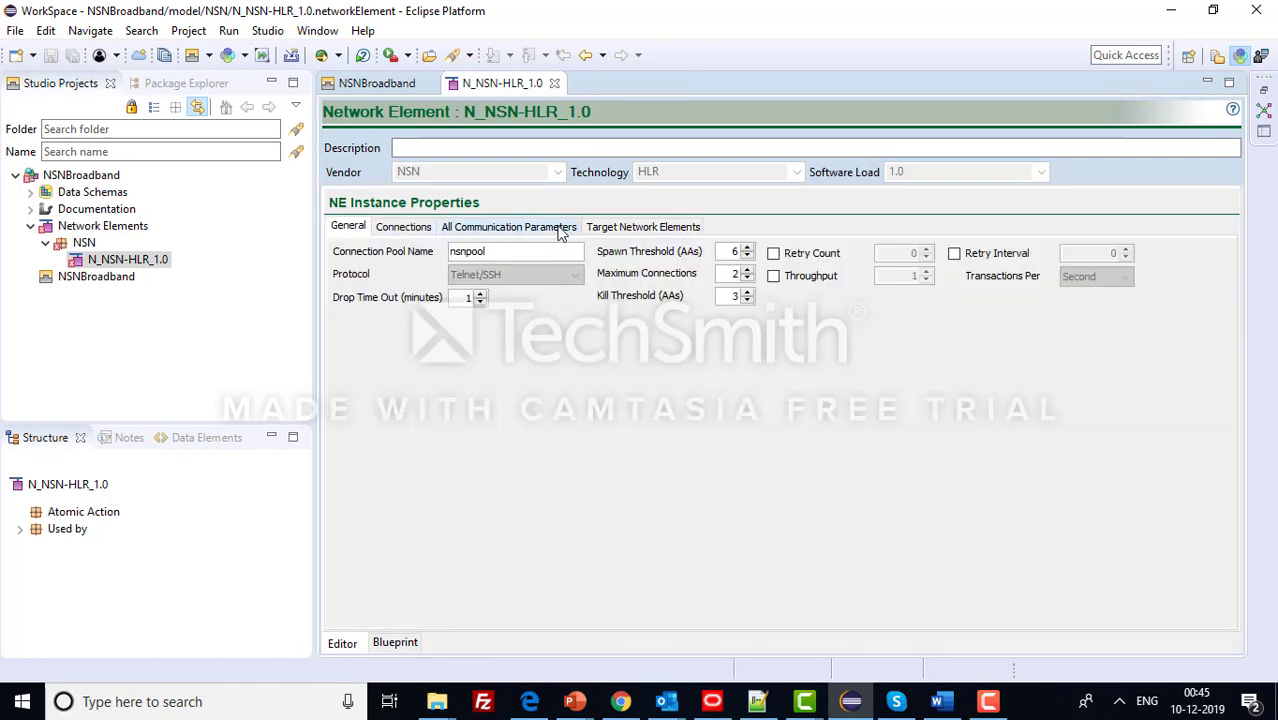
click(545, 227)
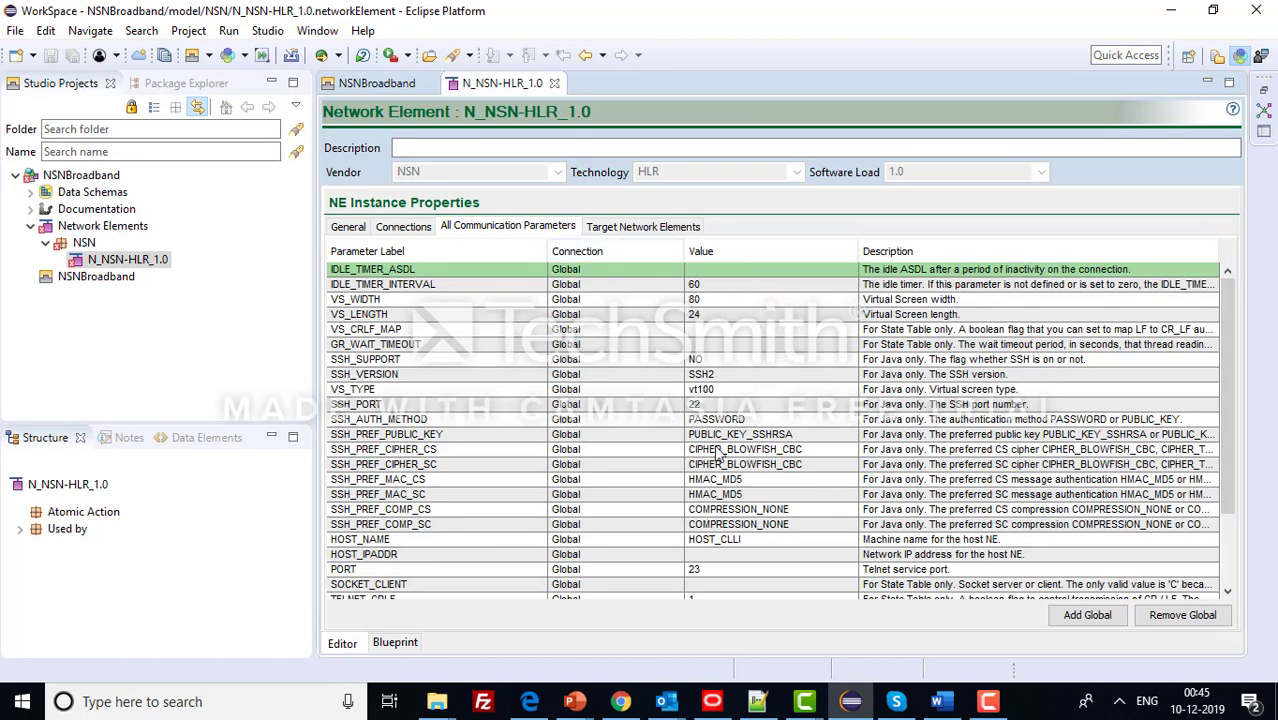
scroll(720, 455, down, 3)
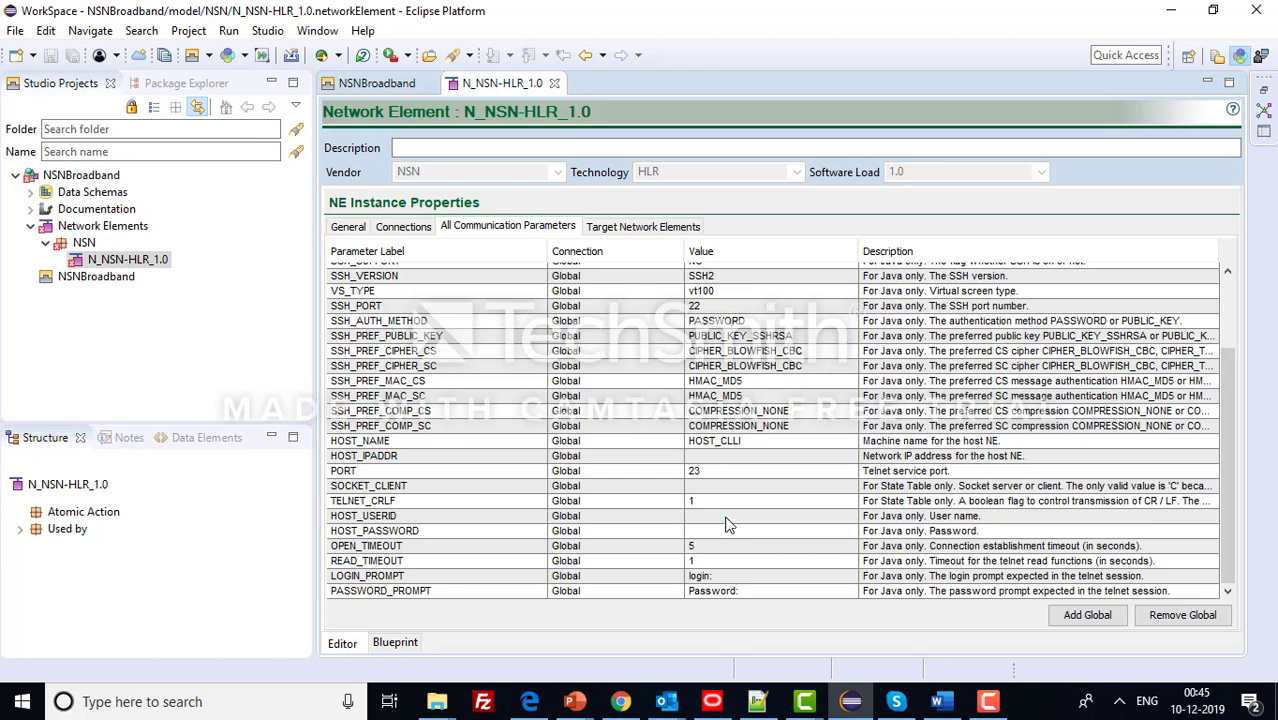
click(727, 517)
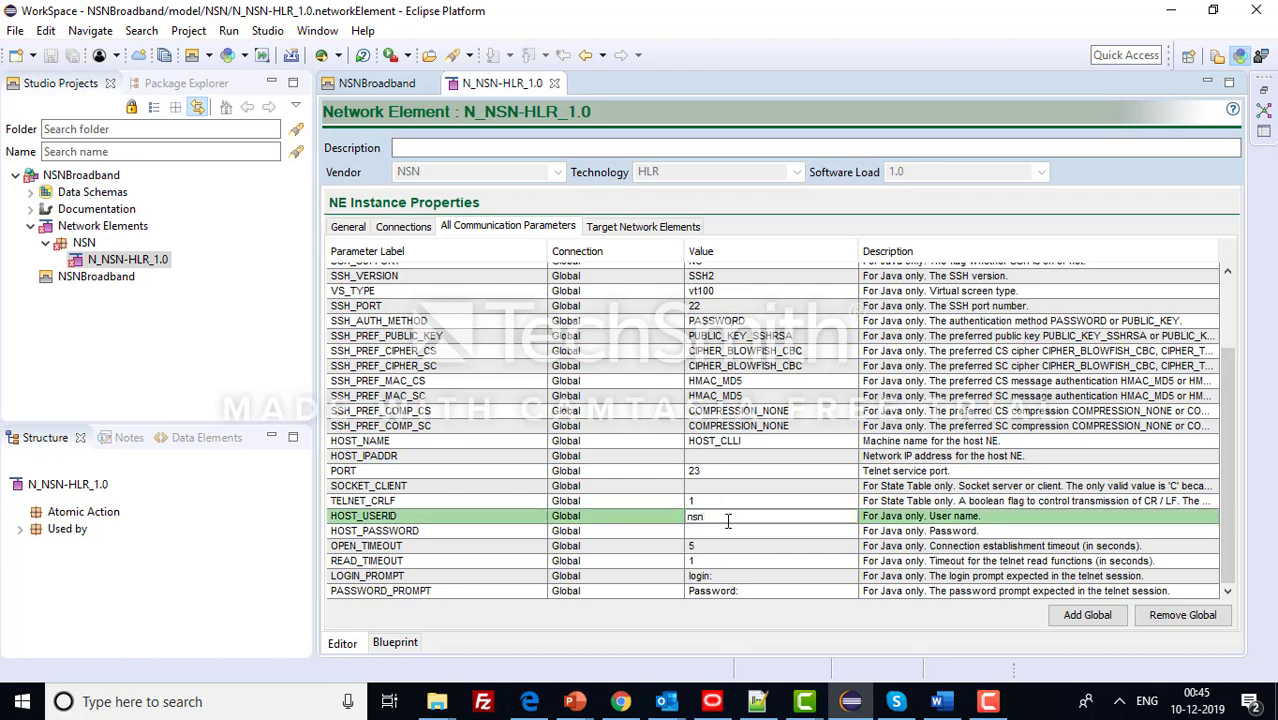
click(716, 531)
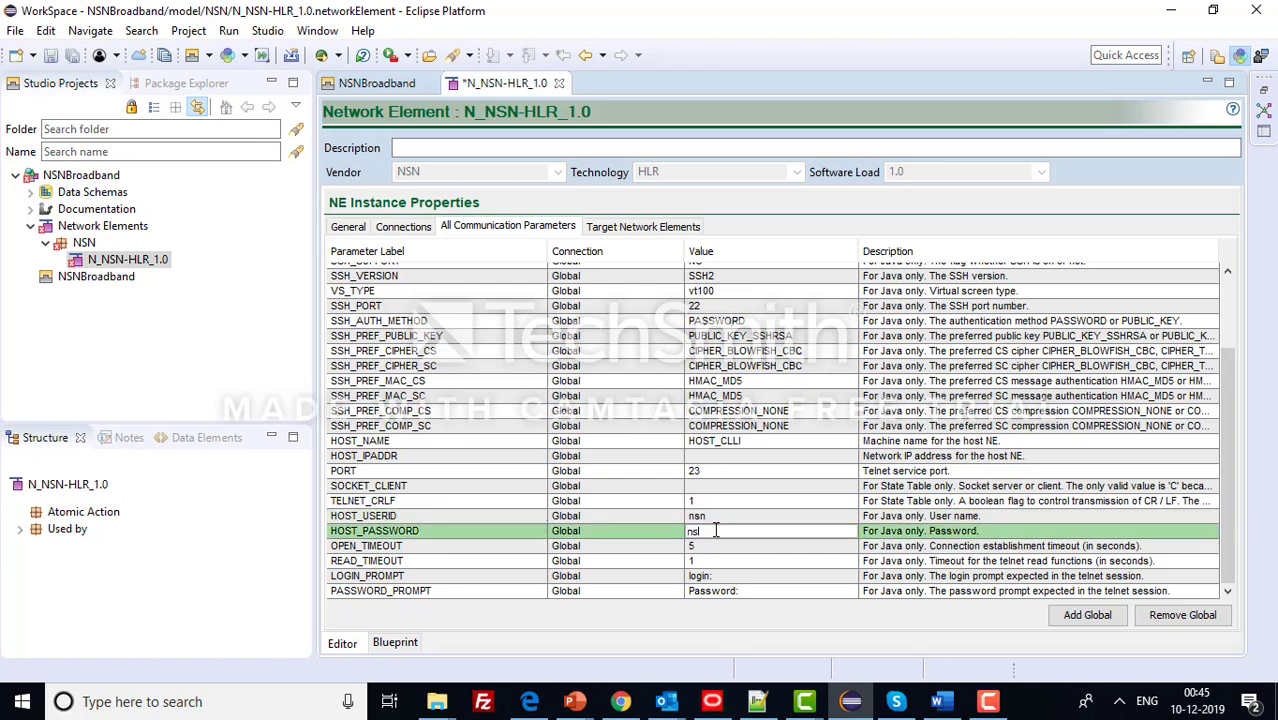
click(714, 486)
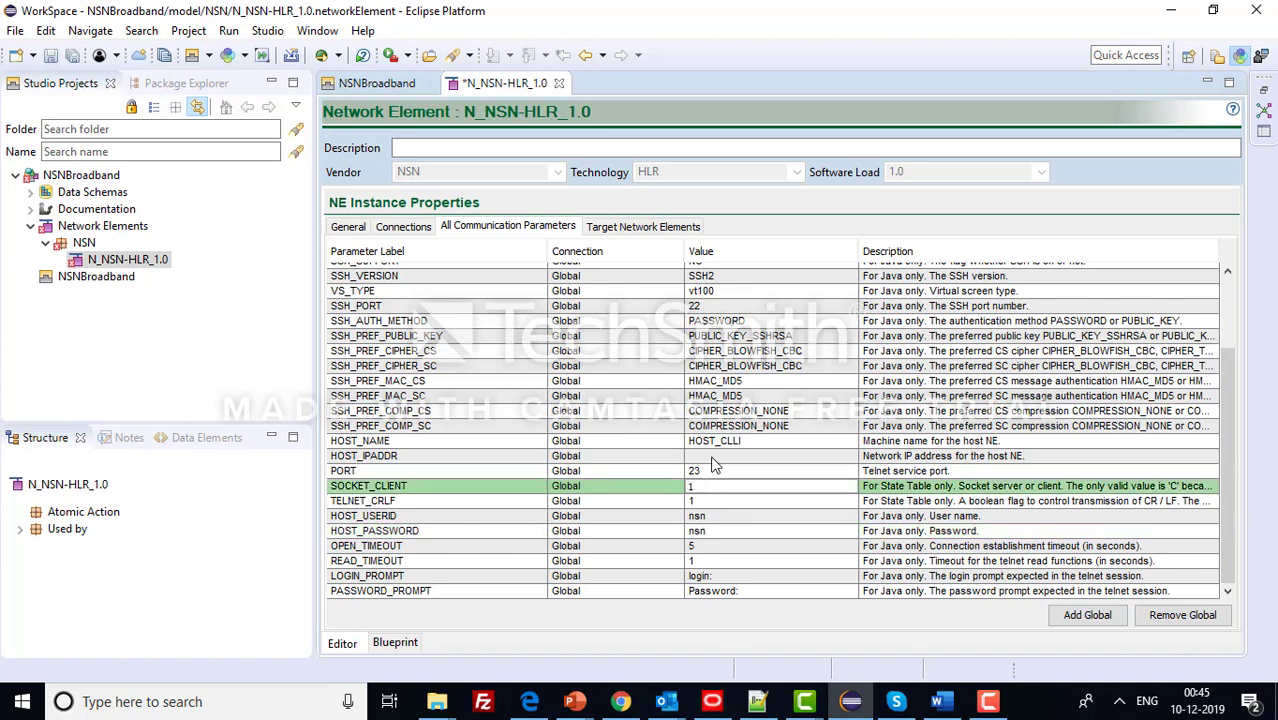
click(713, 455)
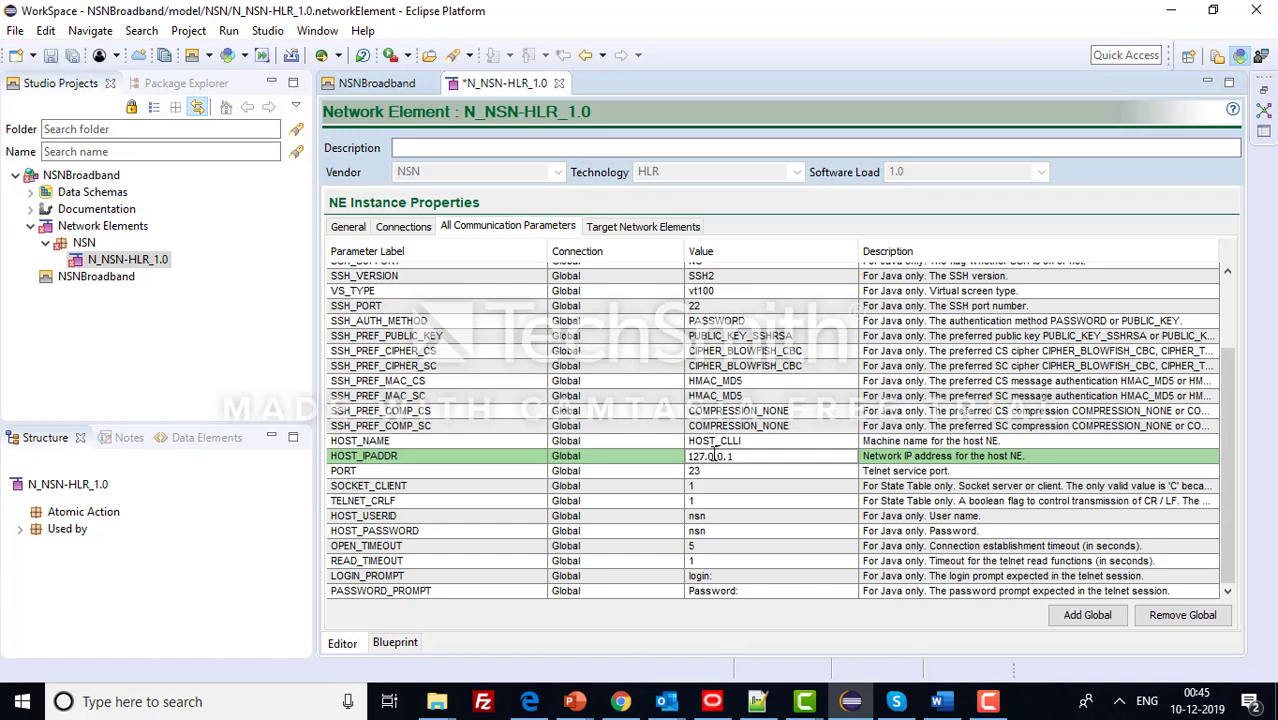
key(ctrl+s)
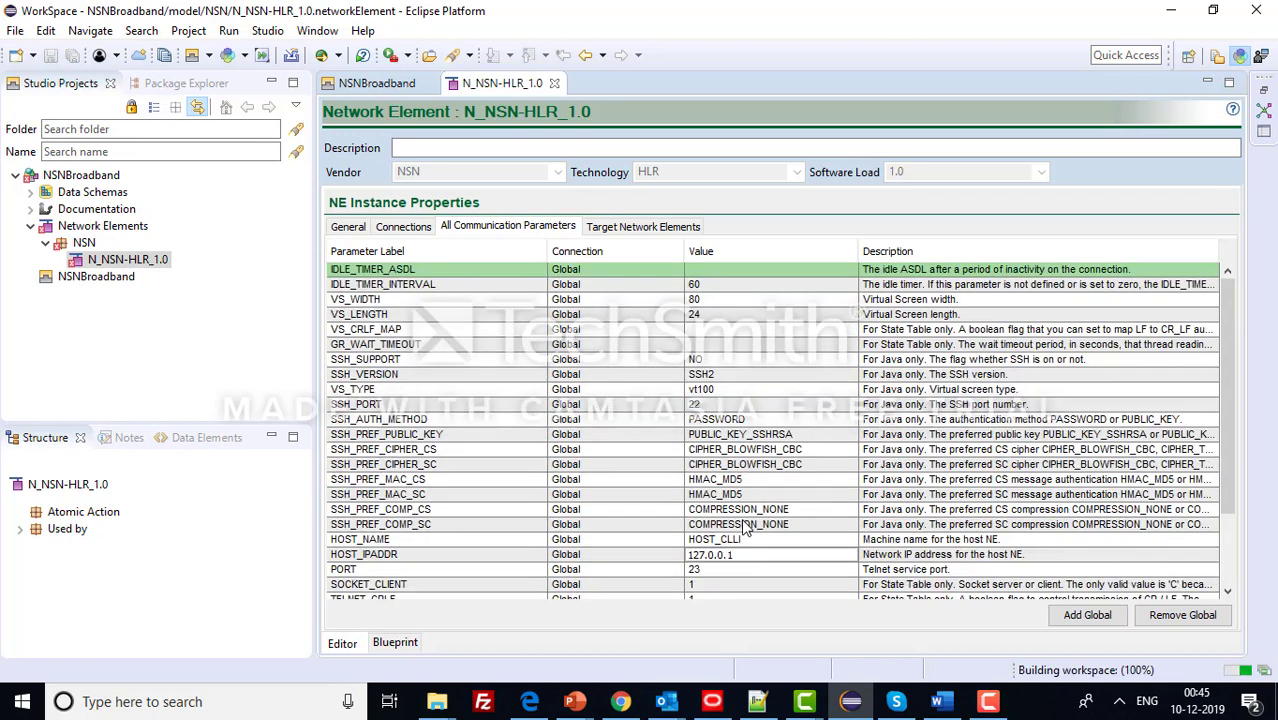
- Set the GR_WAIT_TIMEOUT and VS_CRLF_MAP parameter values to 1 and save
click(706, 348)
click(706, 346)
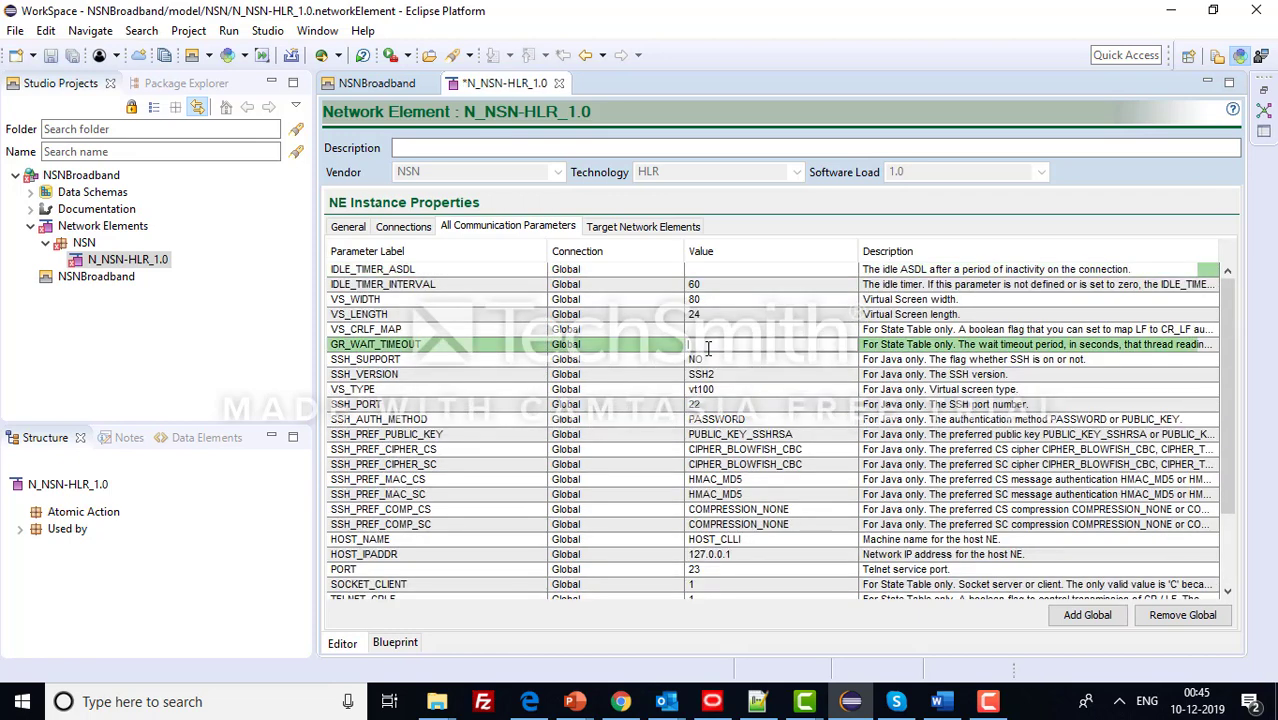
text(1)
click(708, 329)
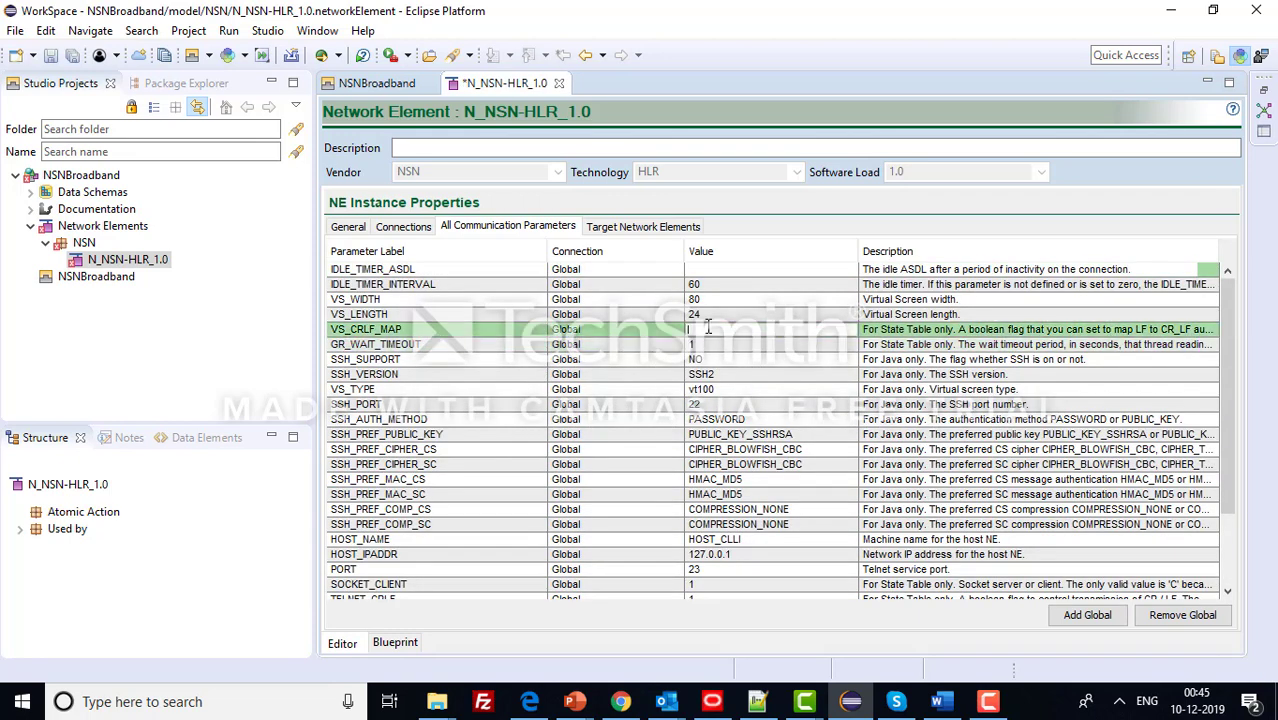
click(721, 271)
text(1)
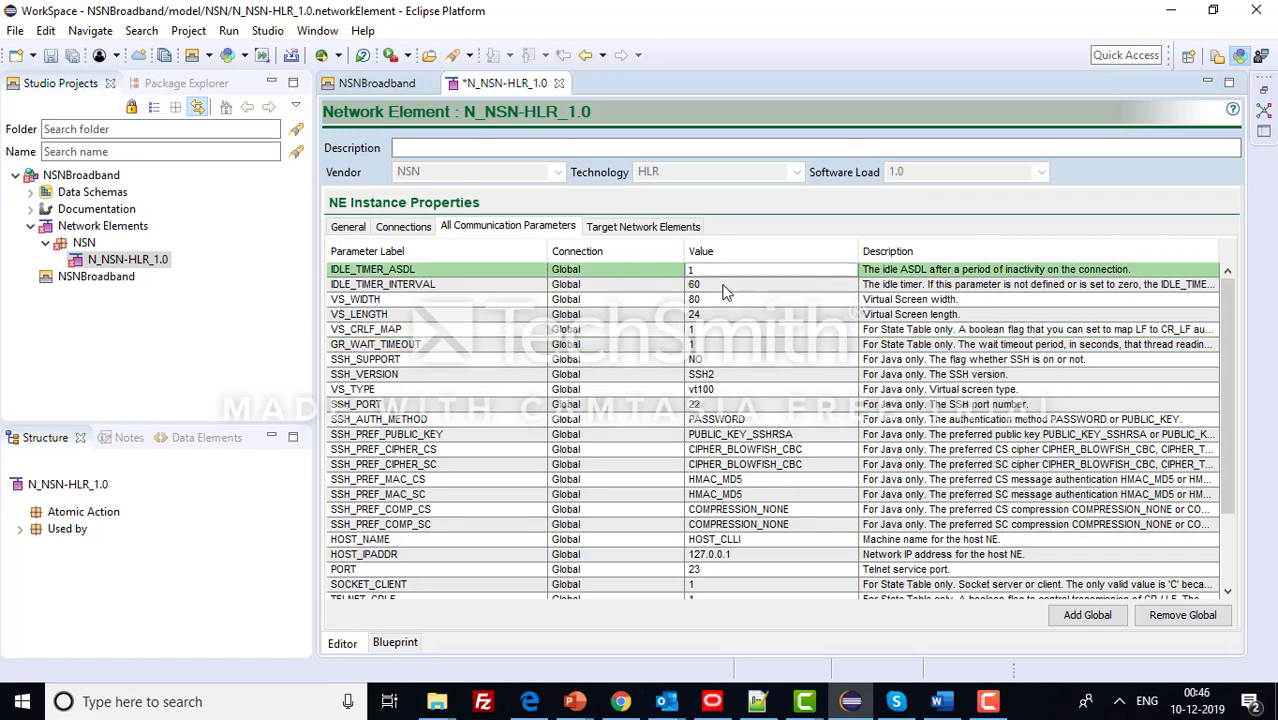
key(ctrl+s)
- Set IDLE_TIMER_ASDL to 1 and save the N_NSN-HLR_1.0 element again
scroll(637, 399, down, 3)
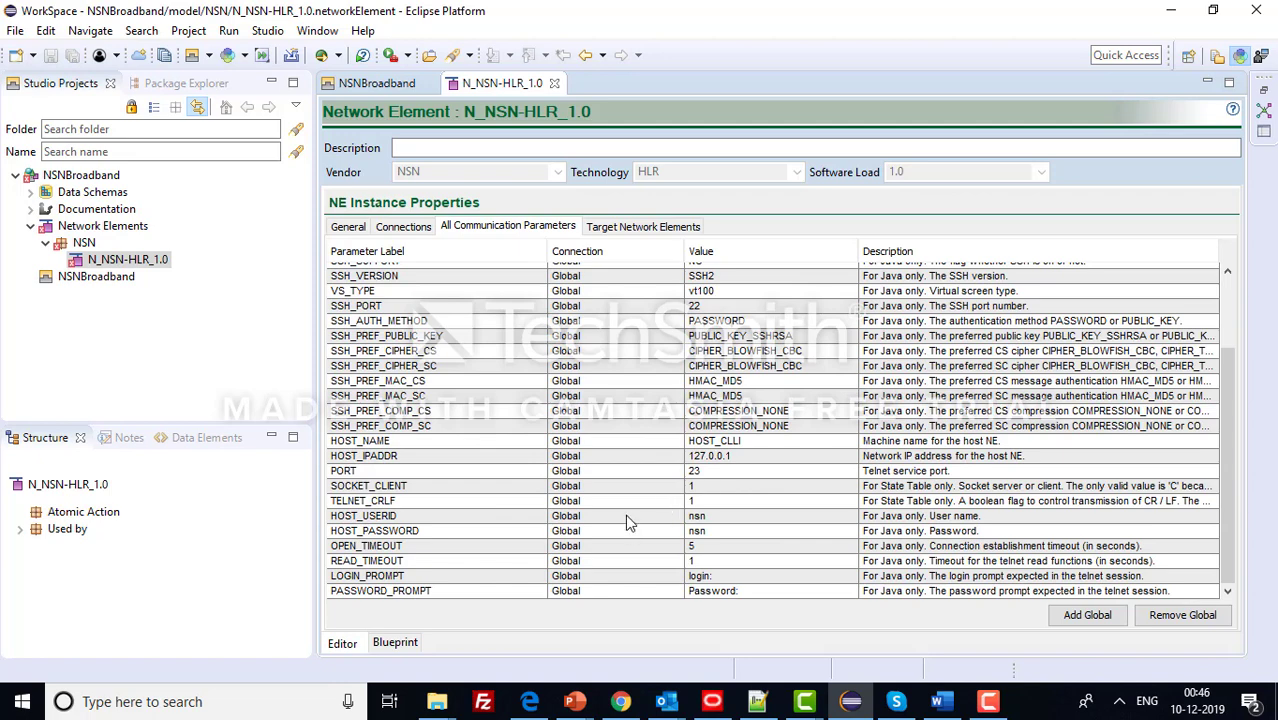
scroll(518, 491, up, 3)
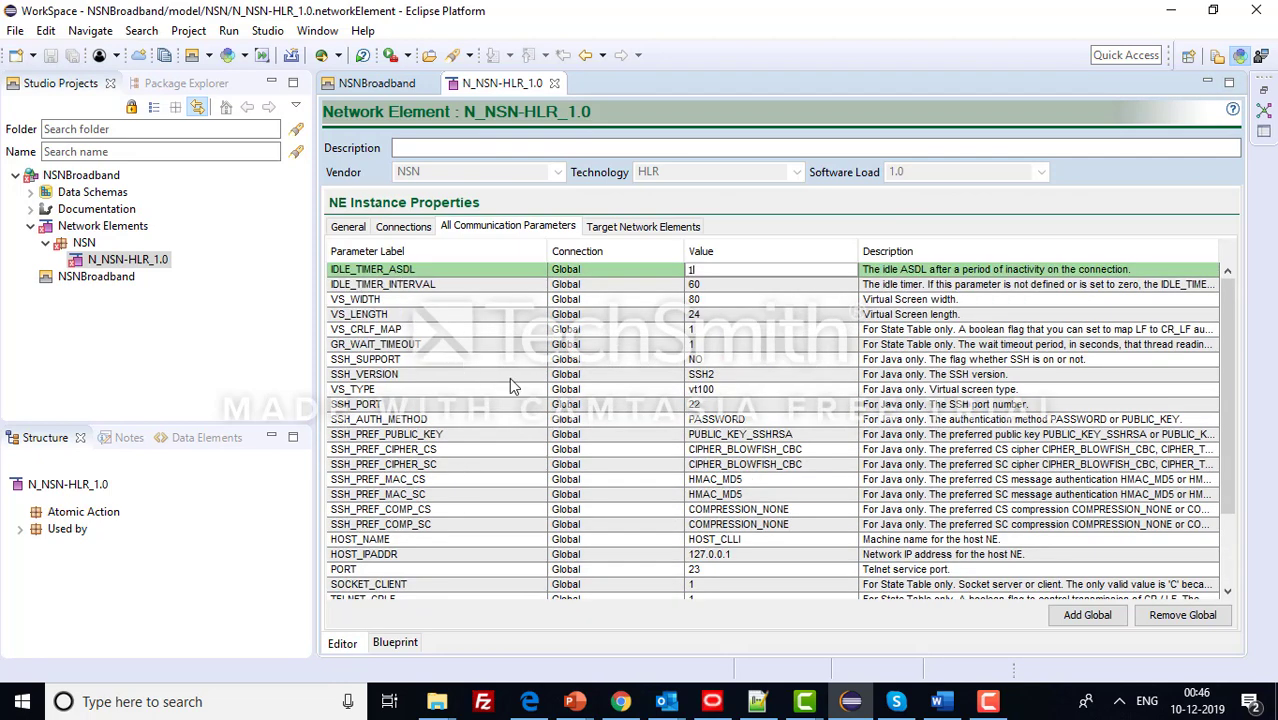
click(726, 405)
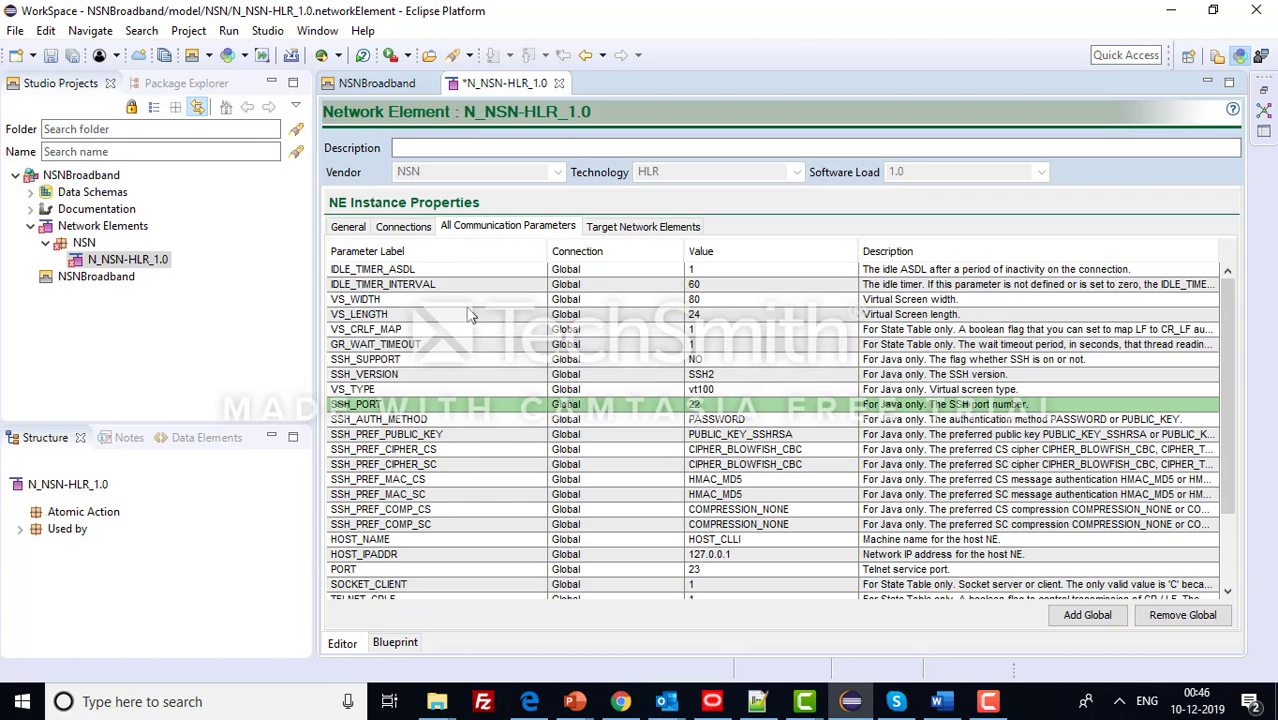
scroll(521, 379, down, 2)
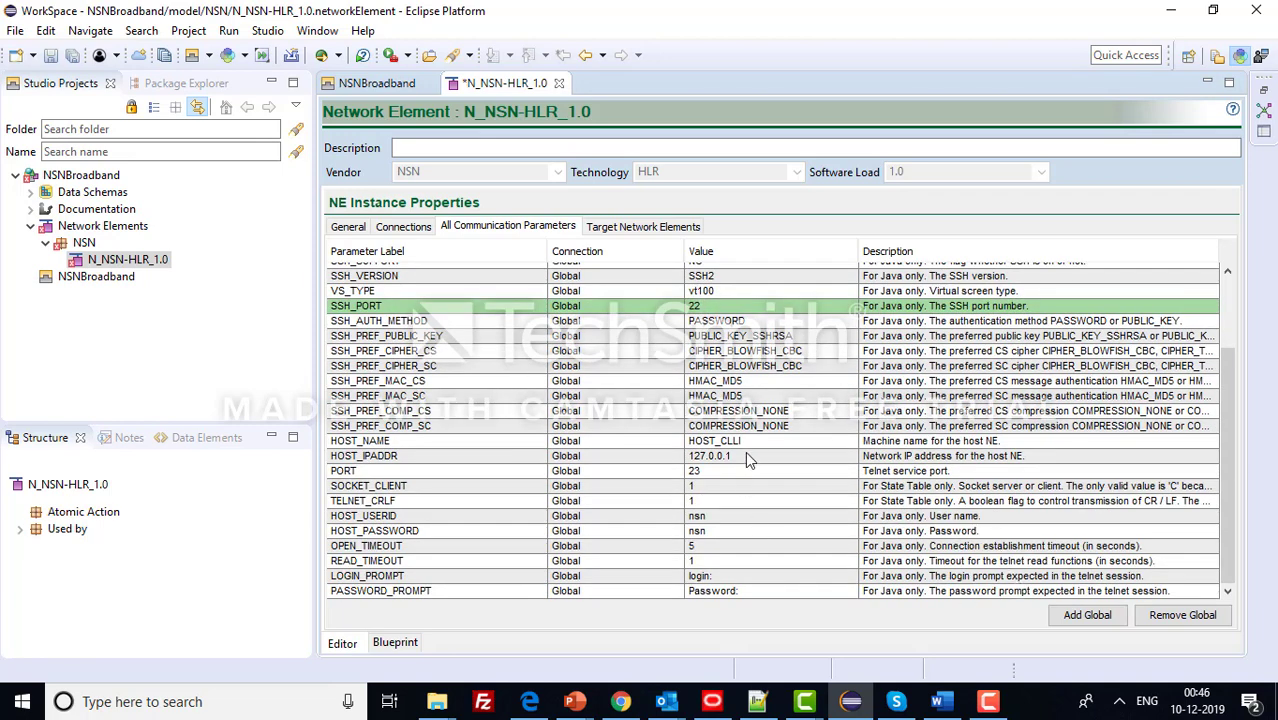
click(988, 701)
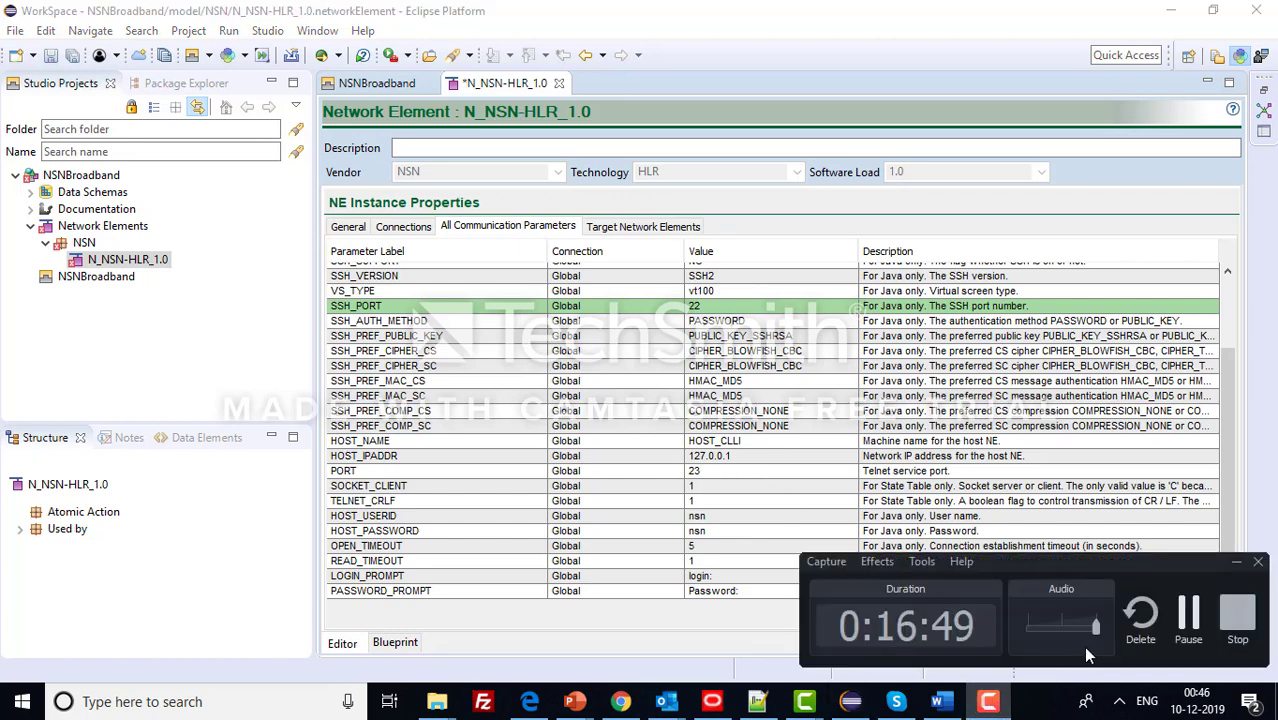
click(1188, 620)
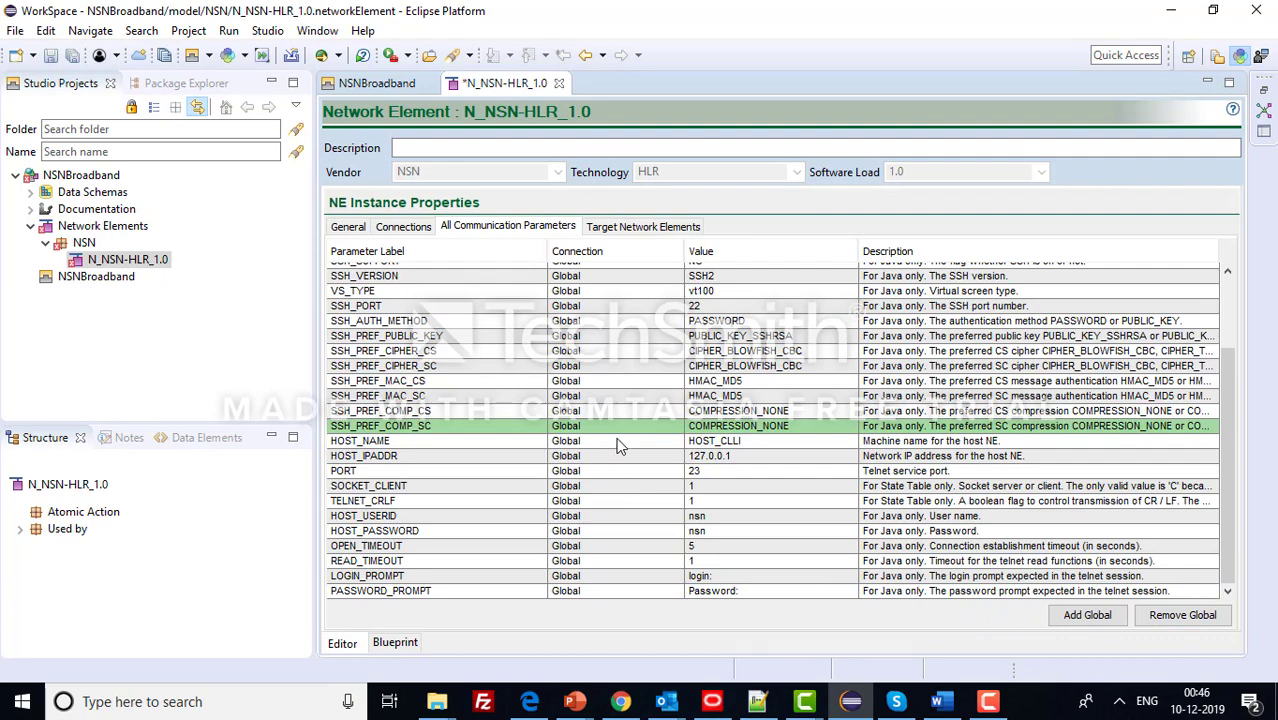
key(ctrl+s)
scroll(636, 475, down, 3)
scroll(635, 481, up, 3)
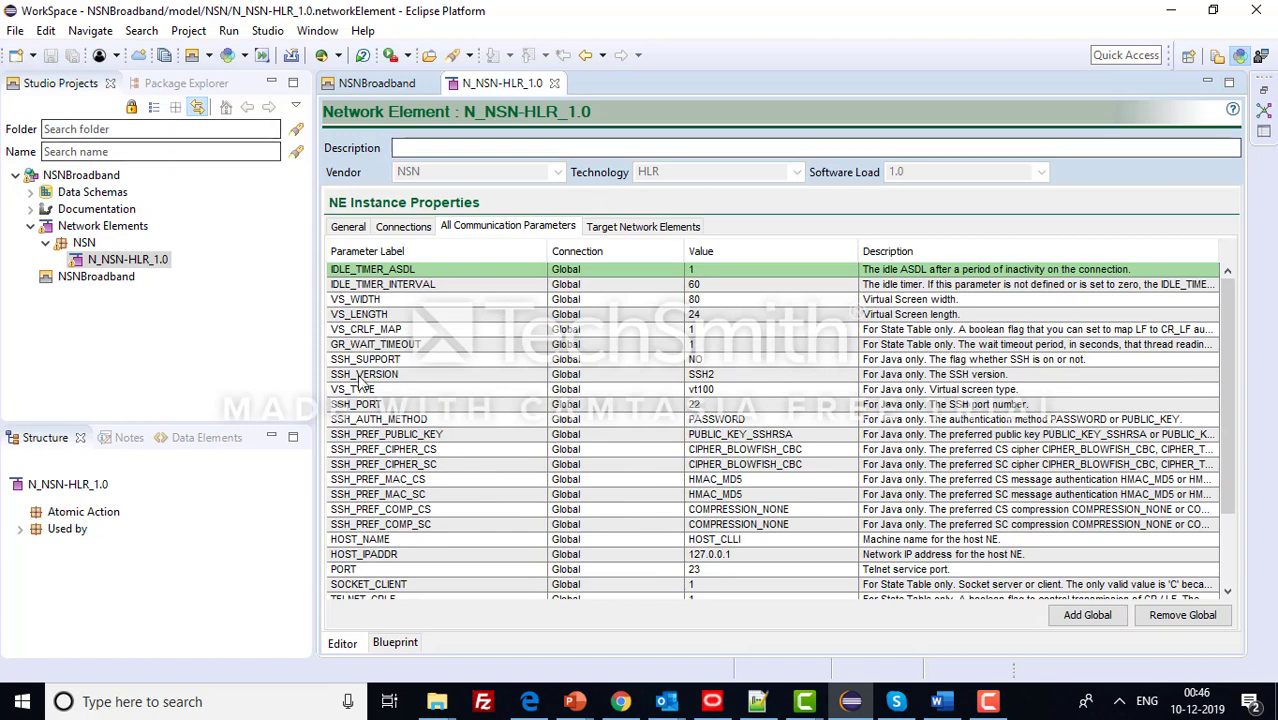
click(758, 700)
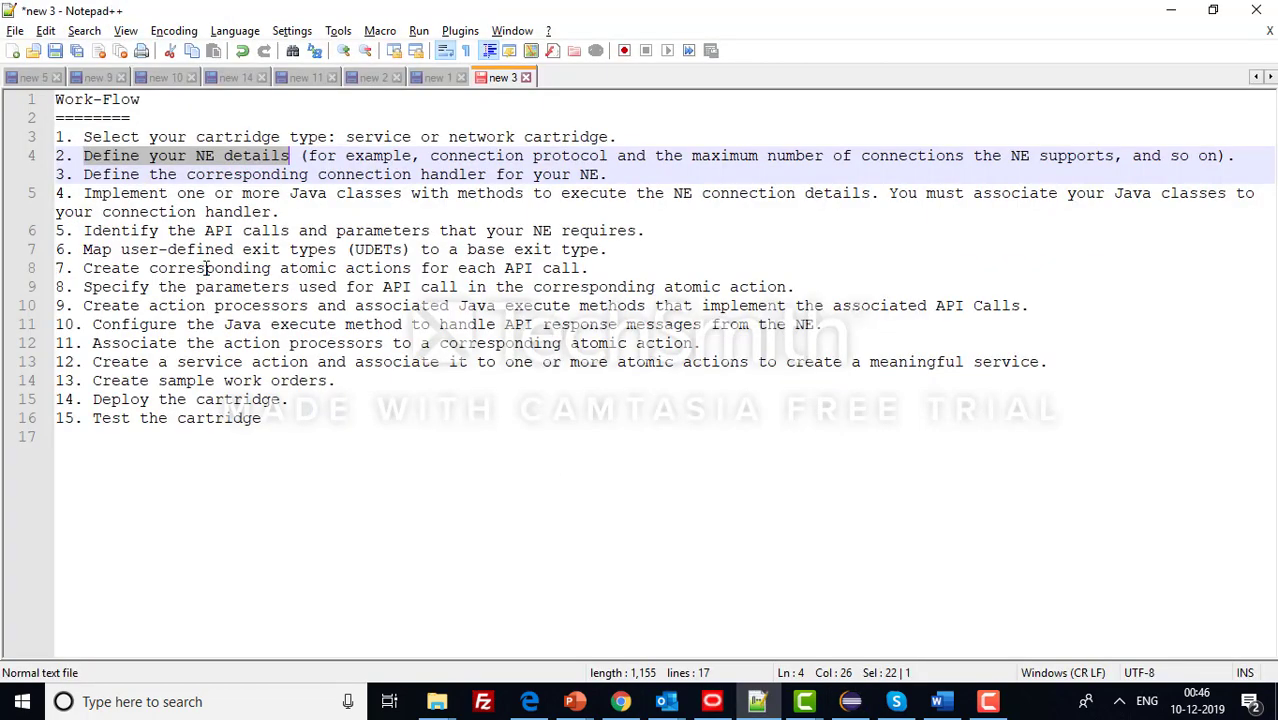
drag(84, 176, 568, 193)
click(866, 705)
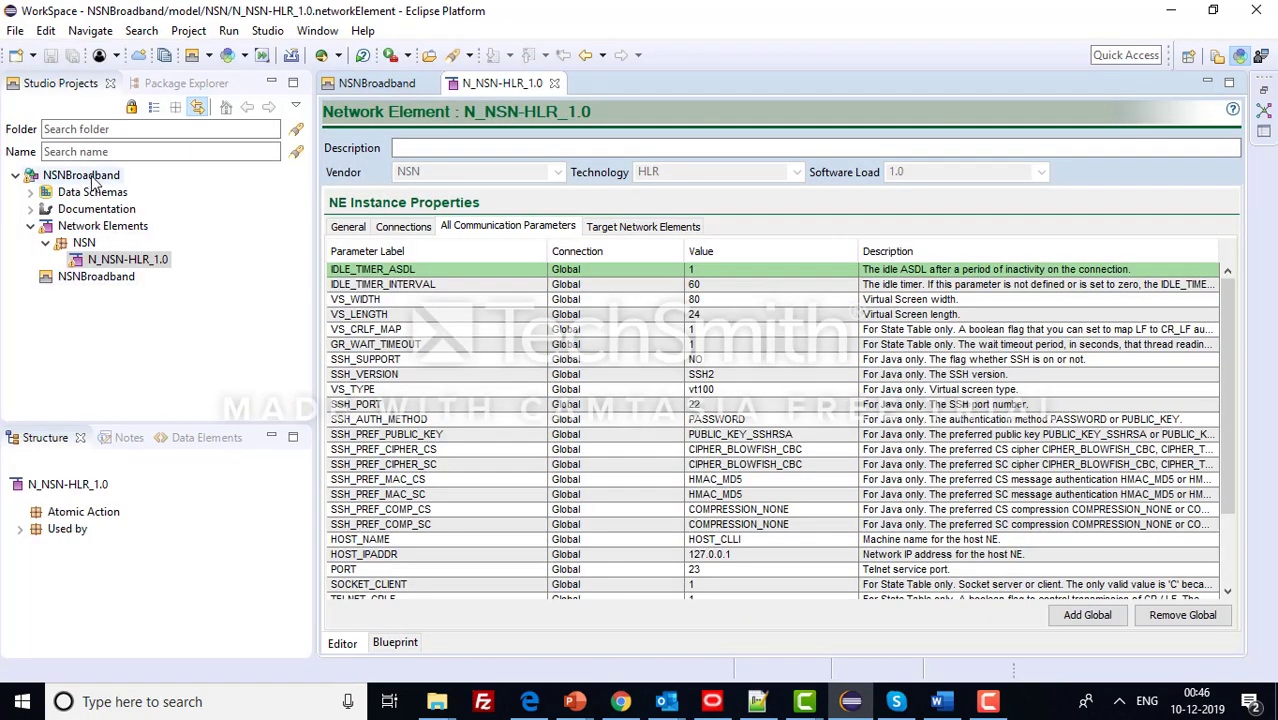
- Create NE connection handler NSNCONNECTIONHANDLER in folder NSN of the NSNBroadband project
click(92, 177)
right_click(92, 177)
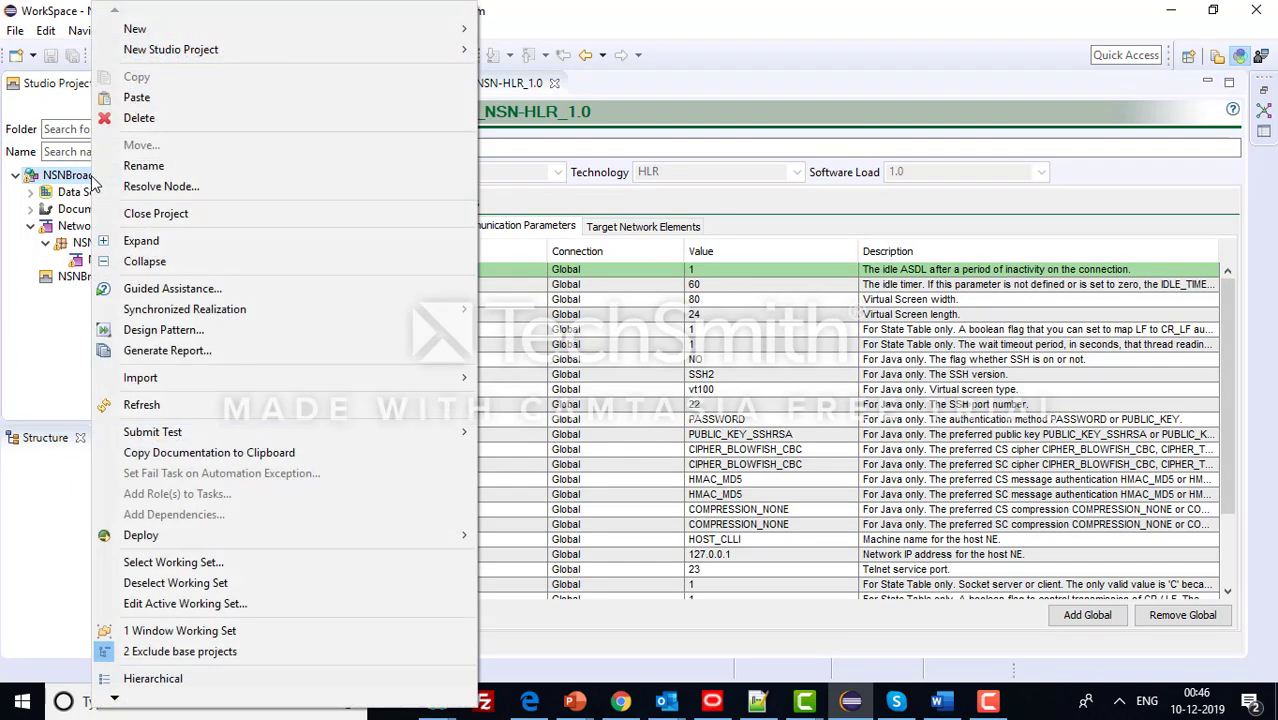
mouse_move(435, 30)
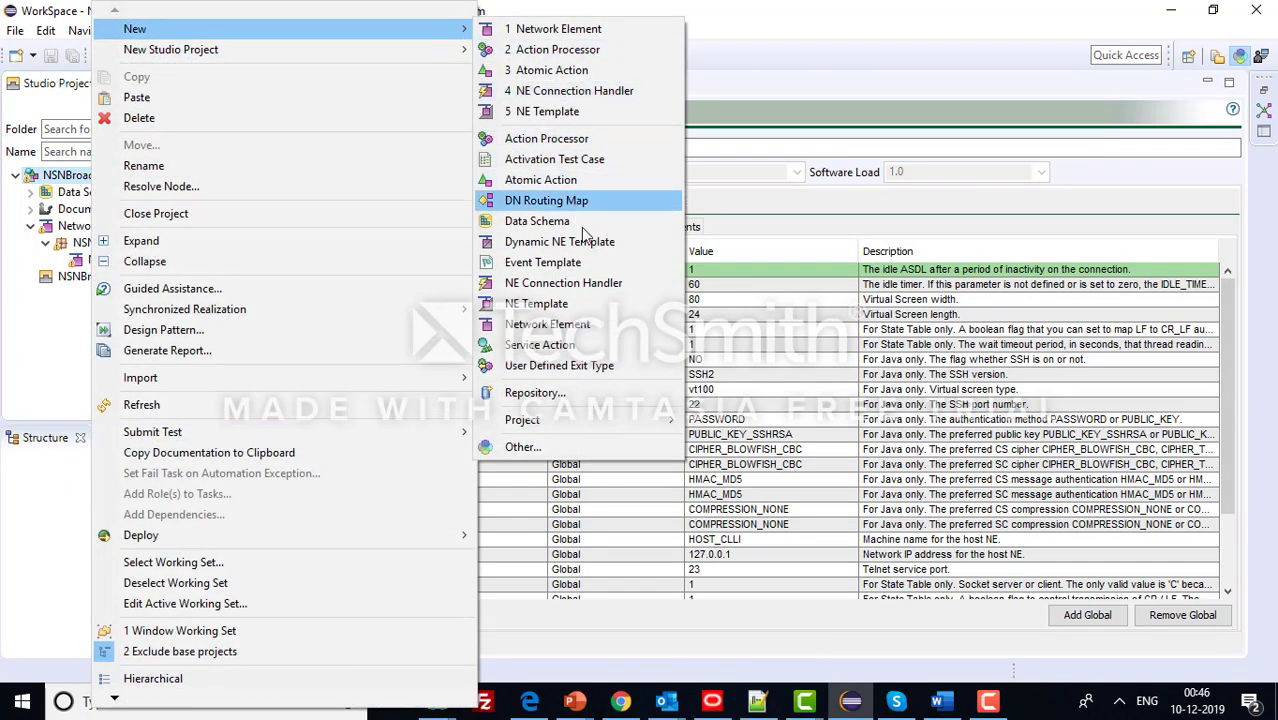
click(598, 284)
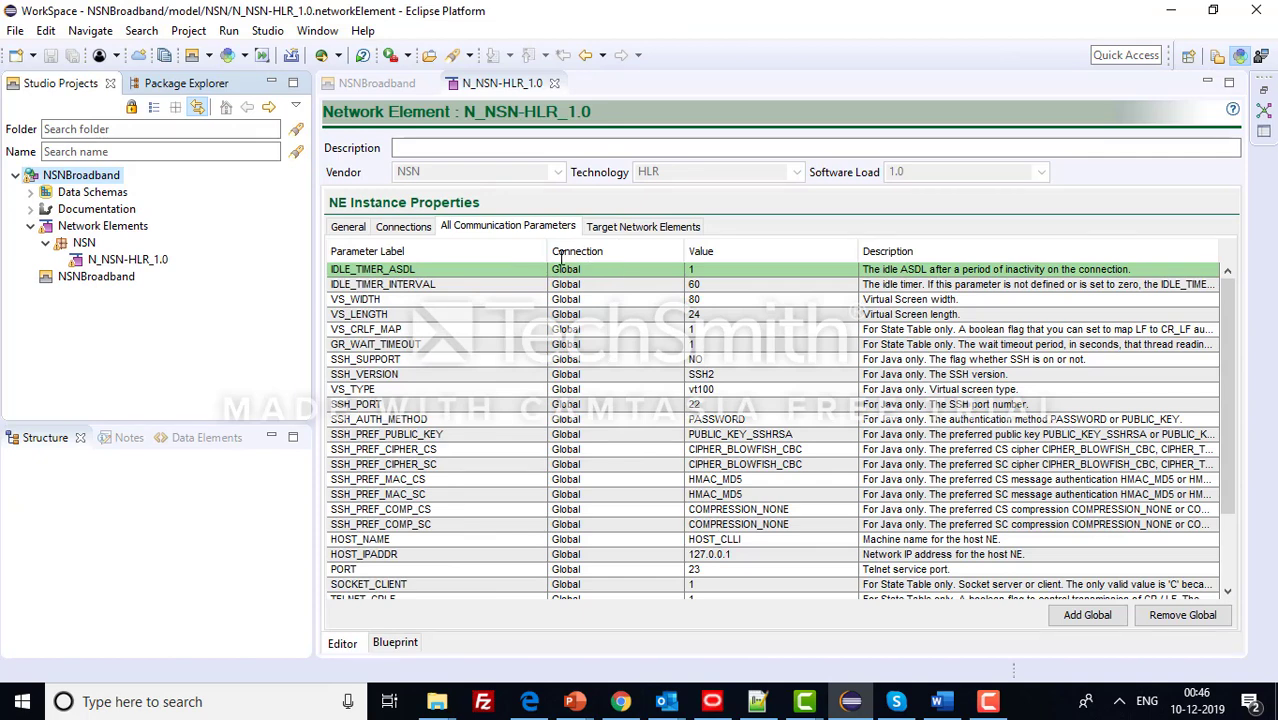
text(NSNCO)
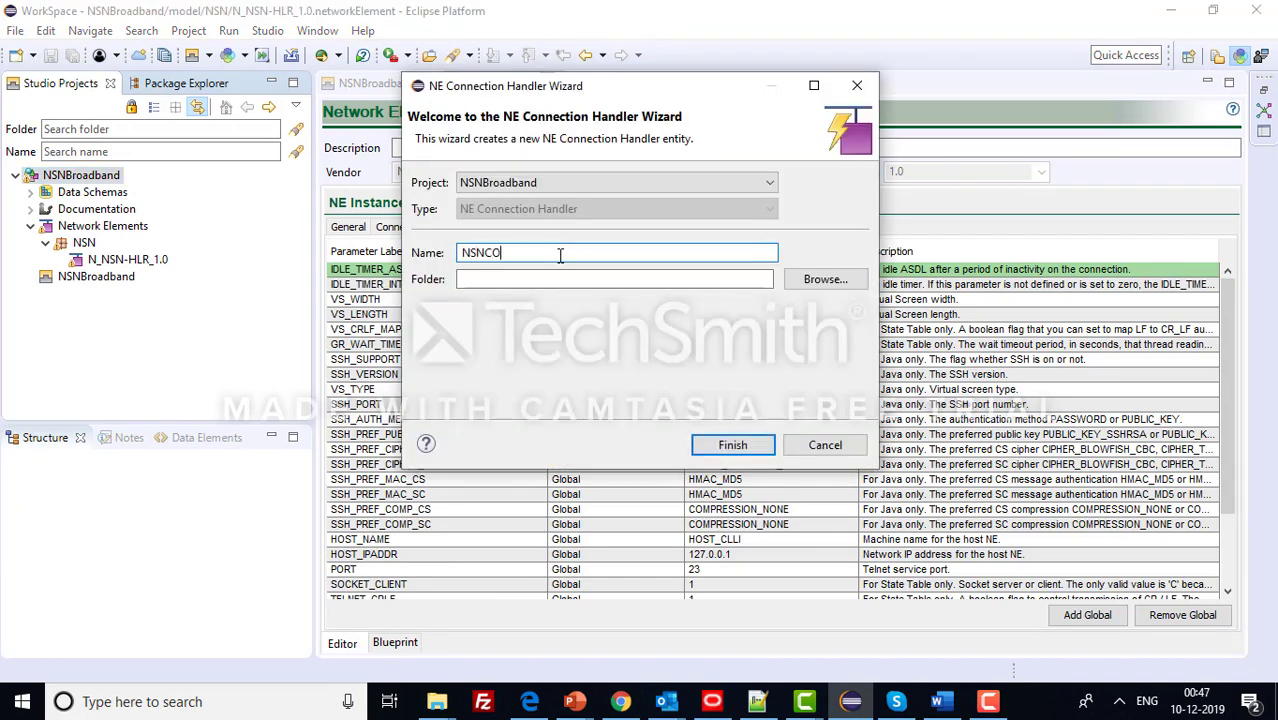
text(NNECTIONHANDLER)
click(553, 278)
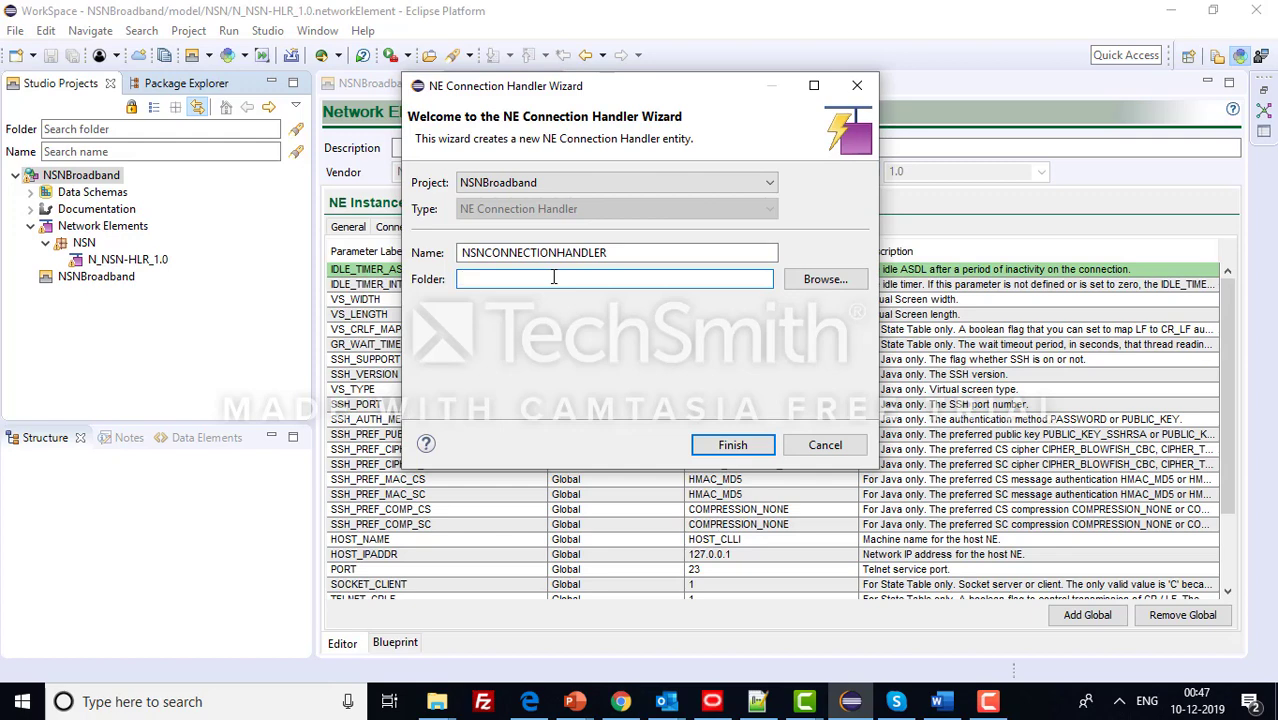
text(NSN)
click(742, 450)
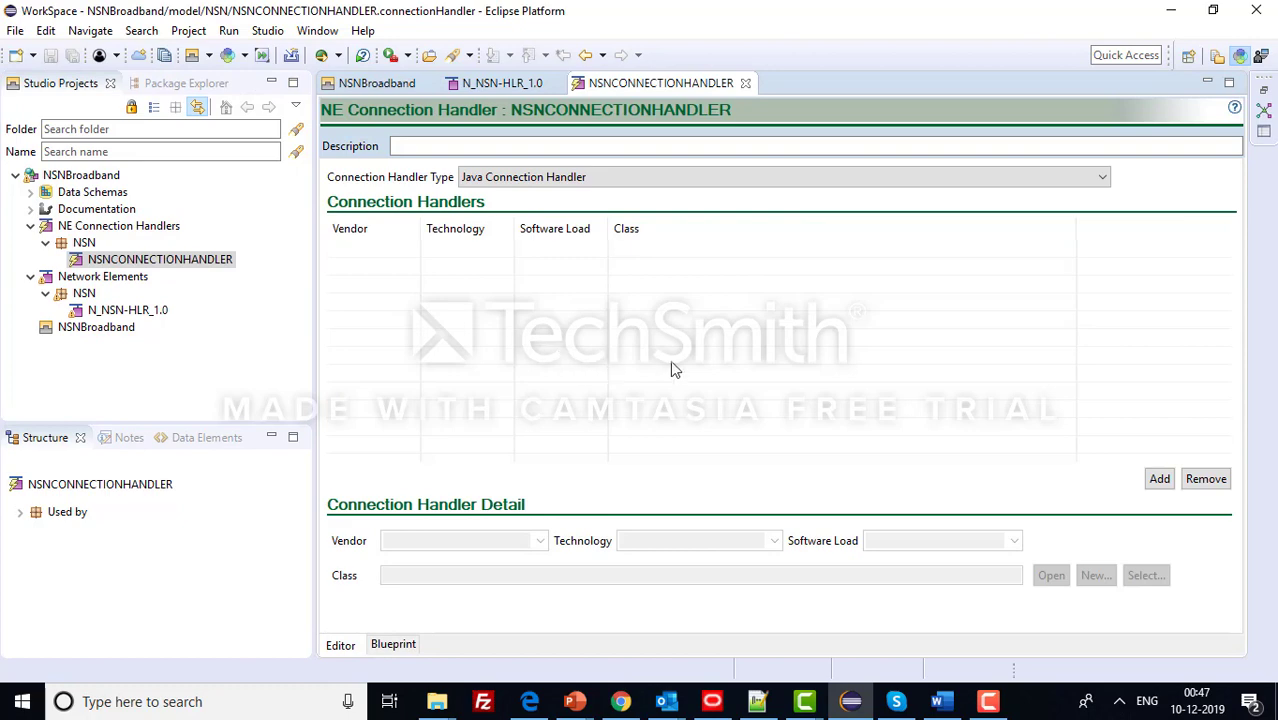
click(757, 701)
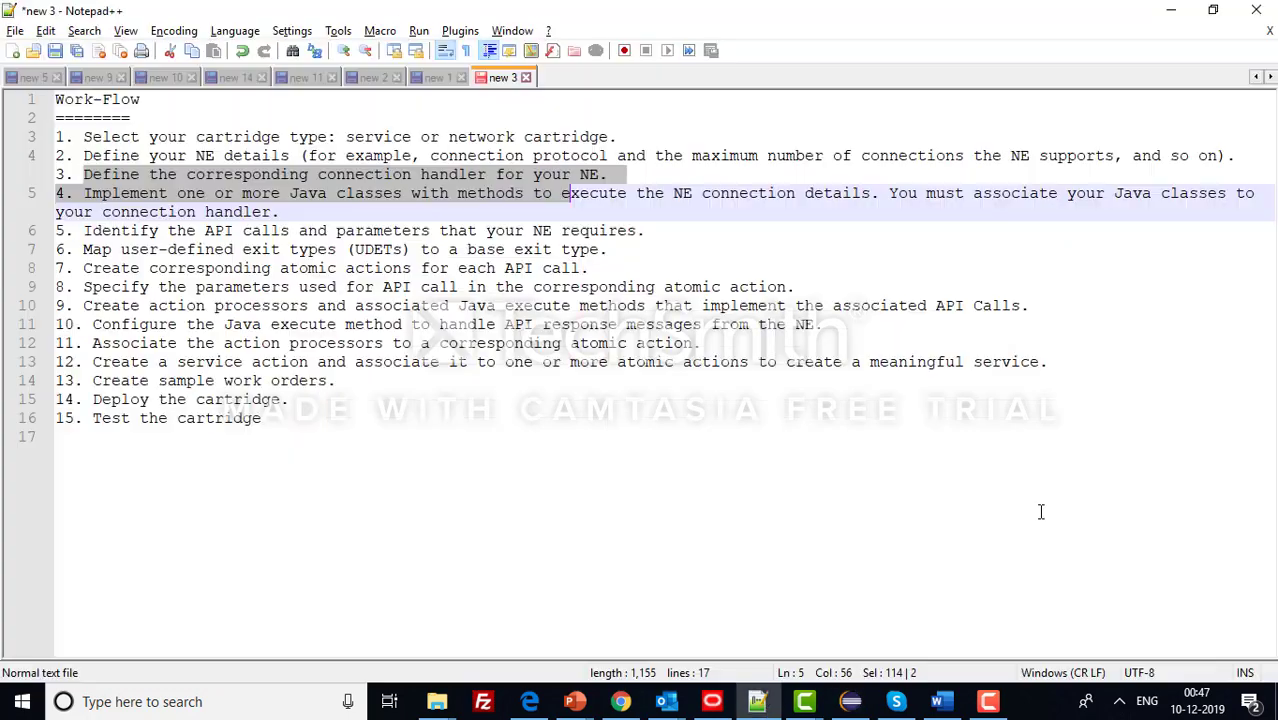
click(234, 231)
drag(84, 193, 982, 195)
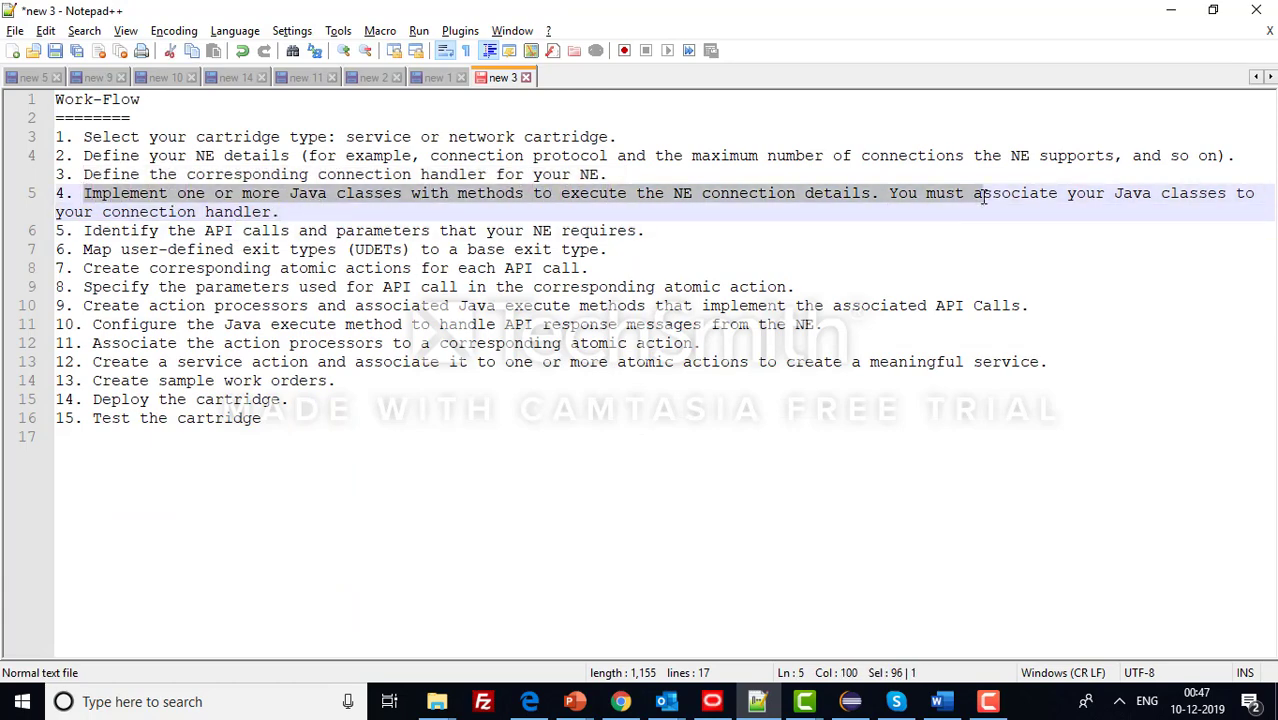
click(860, 702)
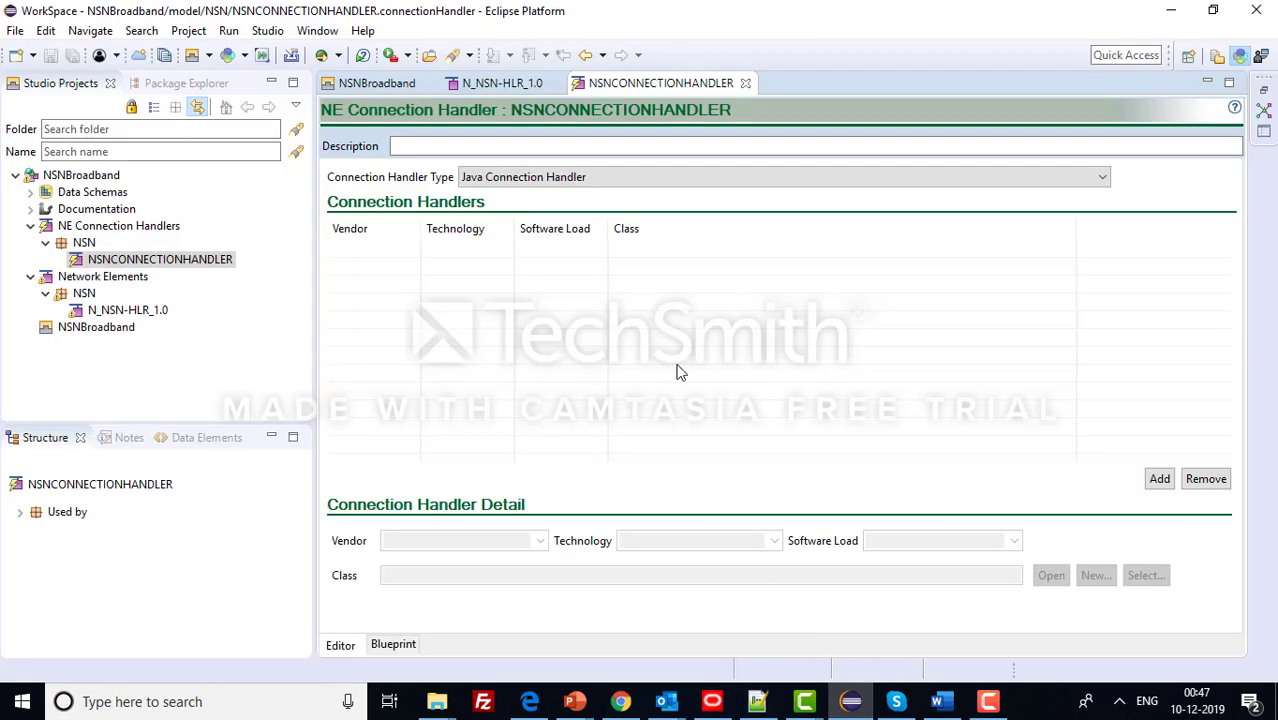
- Add an NSN/HLR/1.0 entry backed by Telnet class NSNConnectionHandler in package com.celcom.nsn.hlr
click(1158, 479)
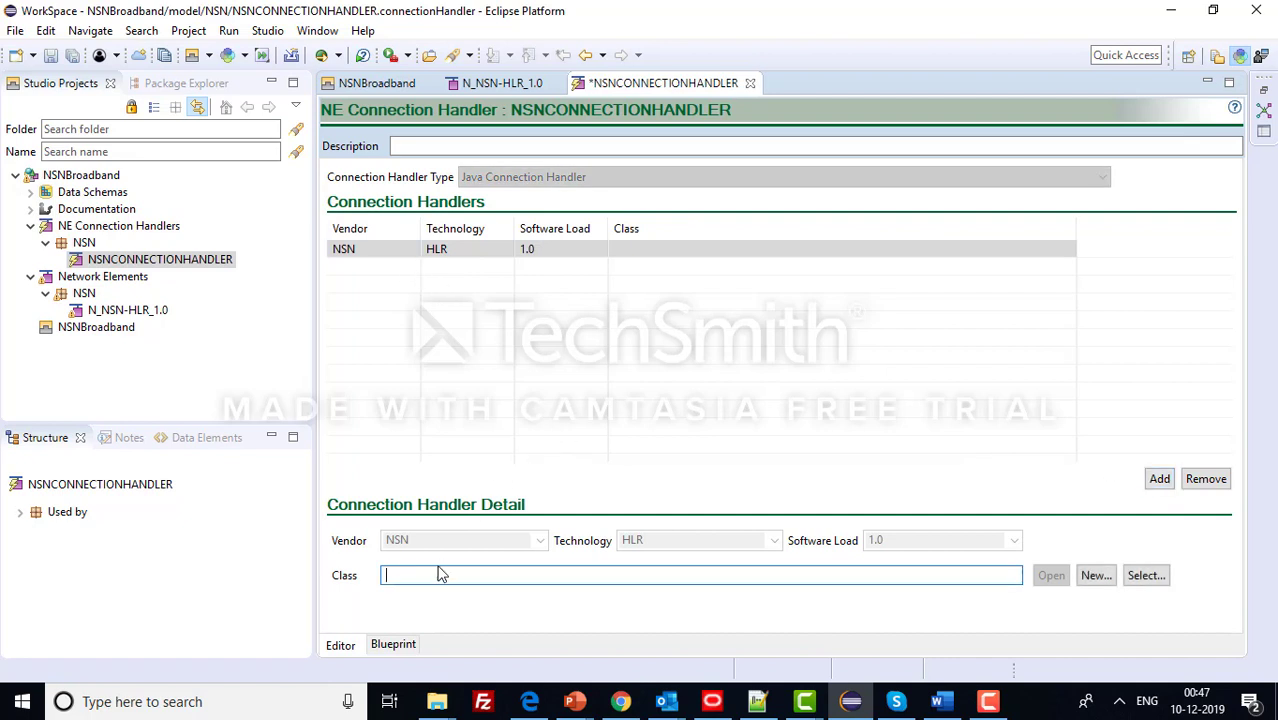
click(1096, 577)
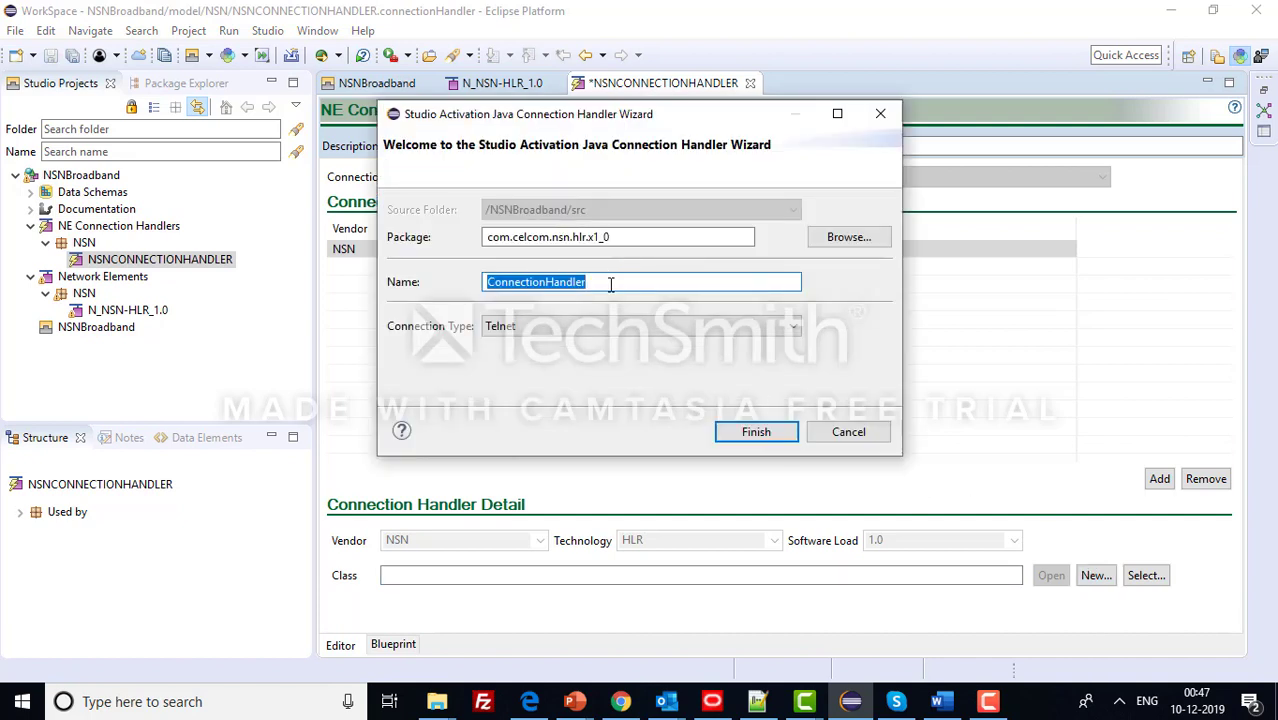
click(590, 328)
click(589, 328)
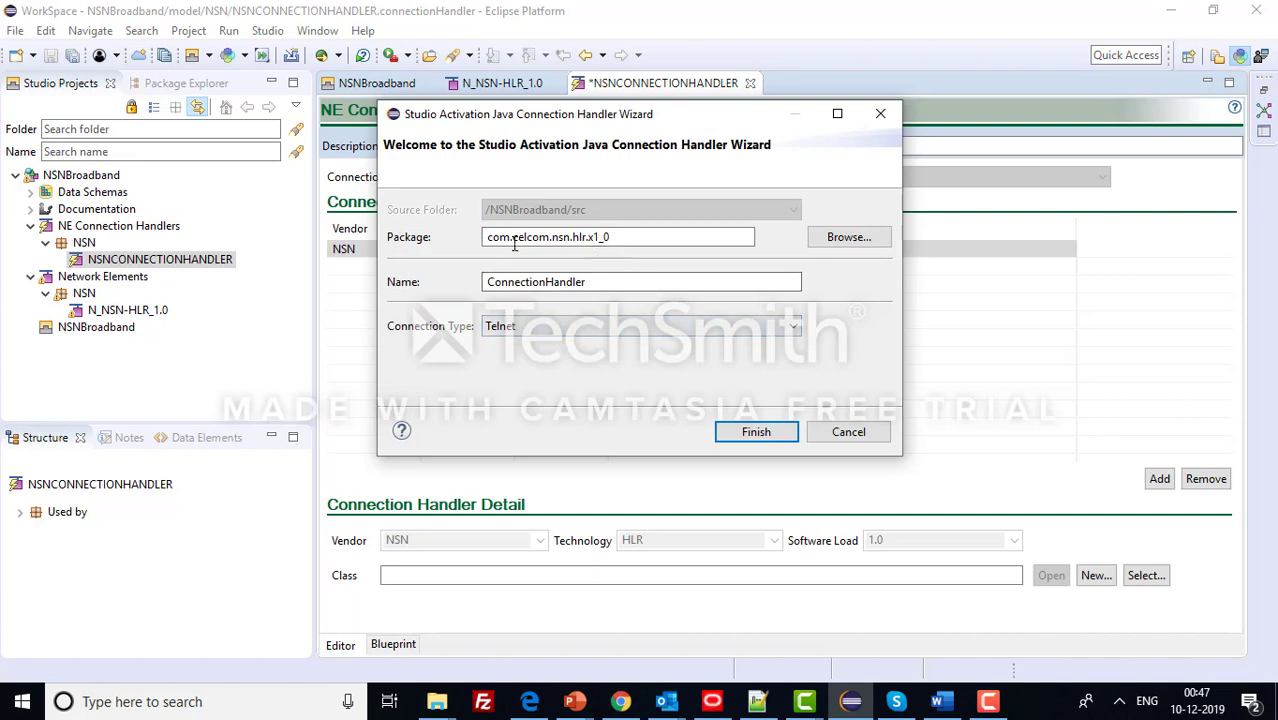
click(622, 240)
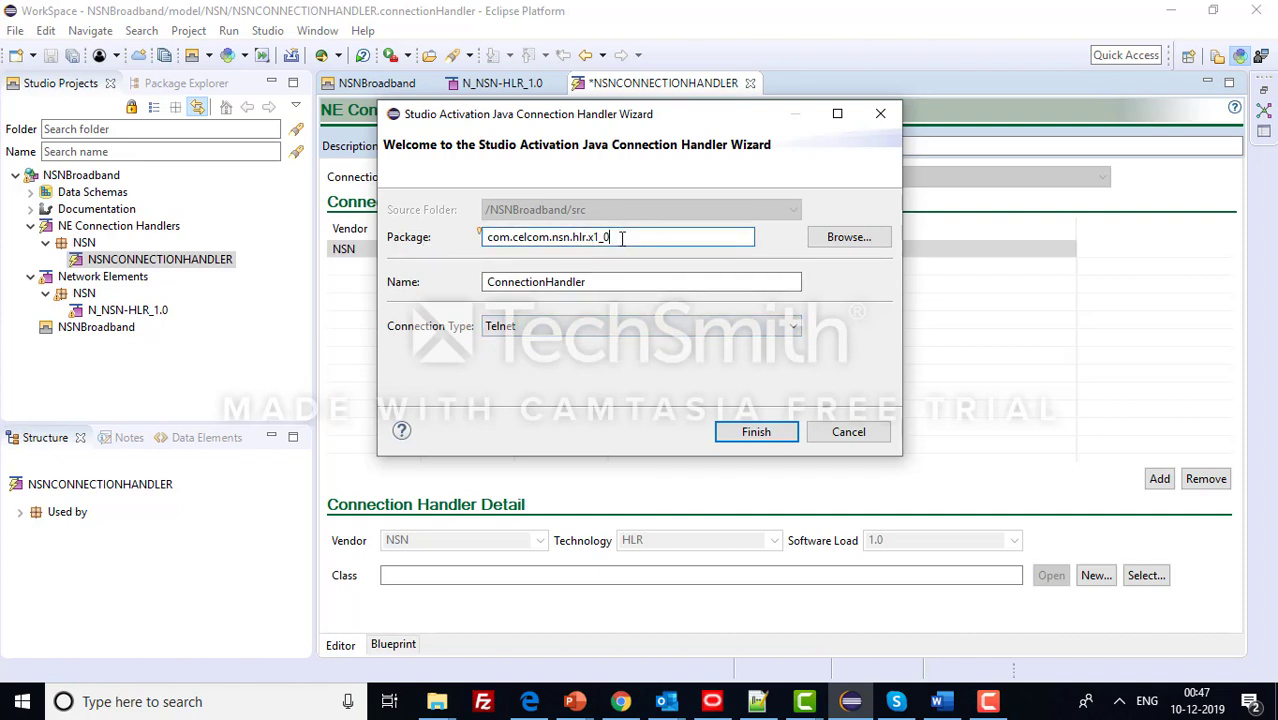
key(BackSpace)
key(BackSpace)
click(487, 283)
text(NSN)
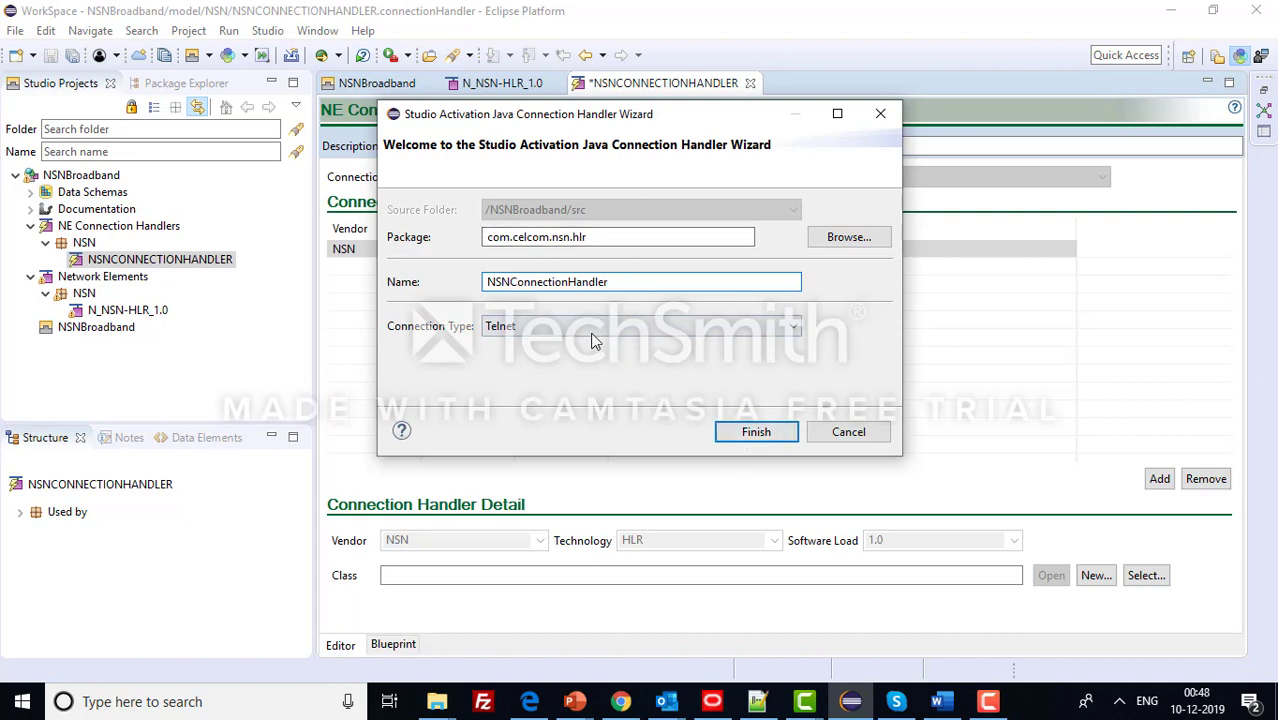
click(756, 432)
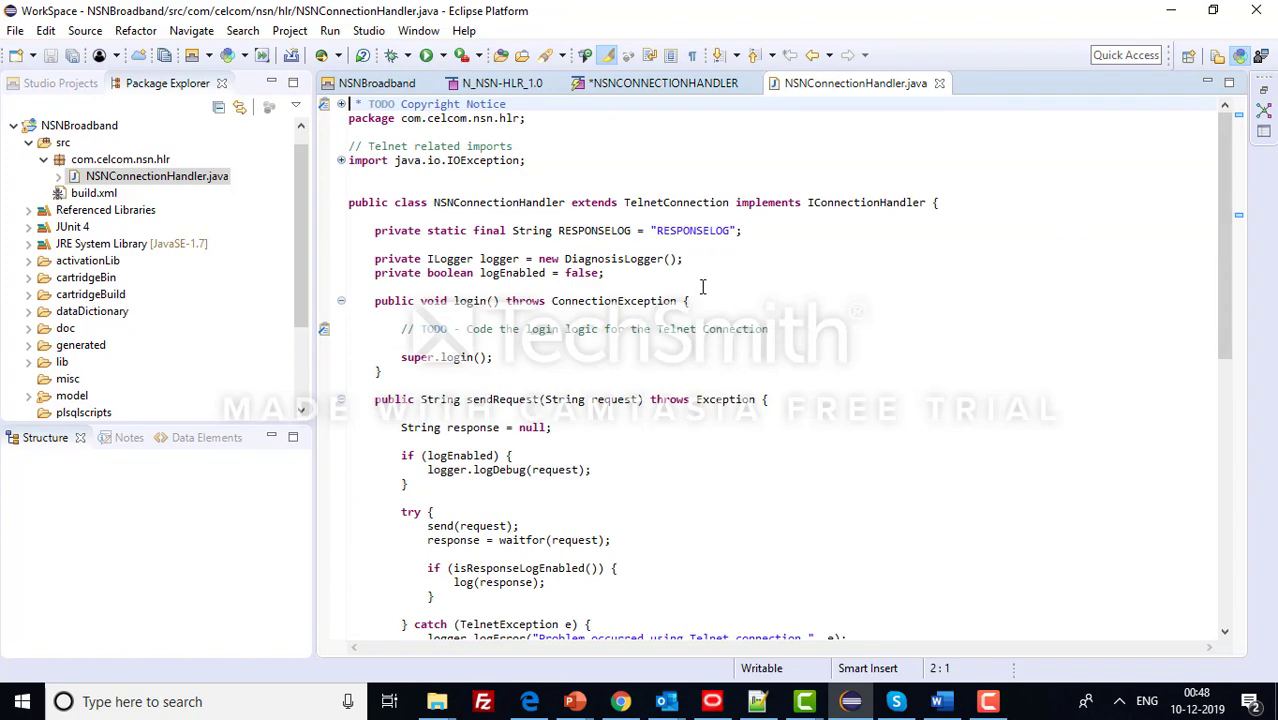
click(663, 83)
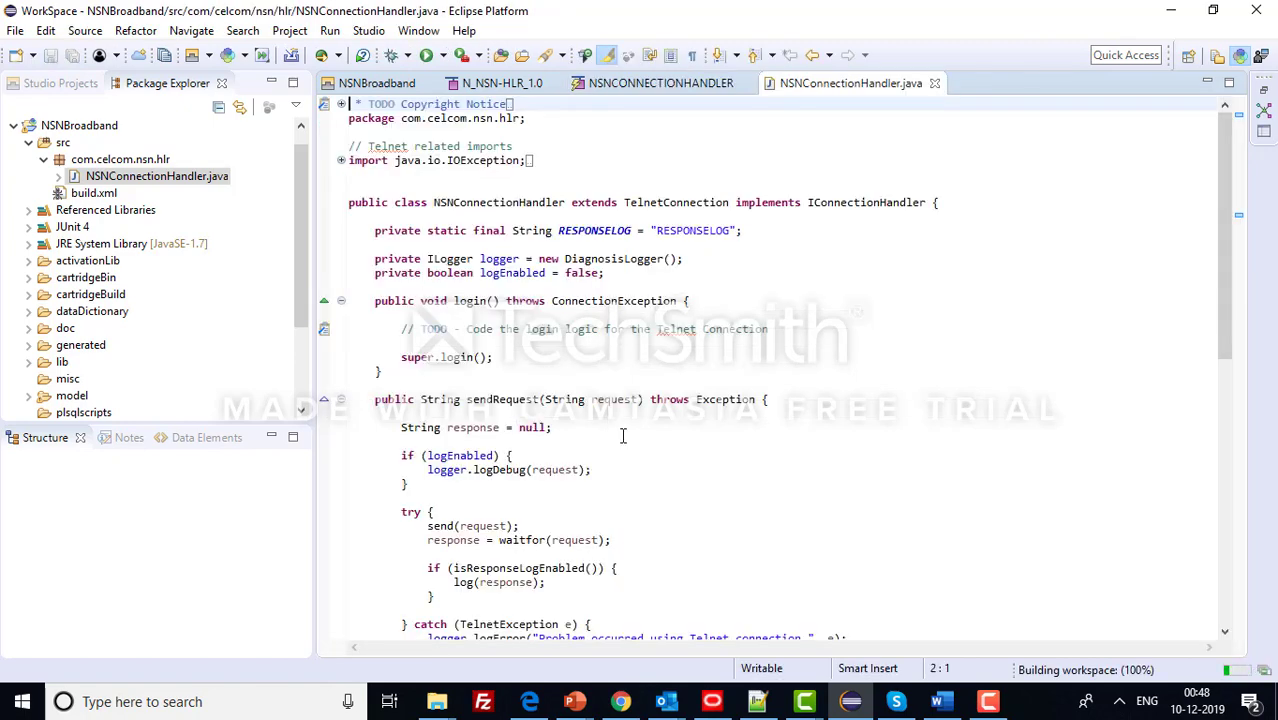
scroll(622, 436, down, 9)
scroll(603, 427, down, 5)
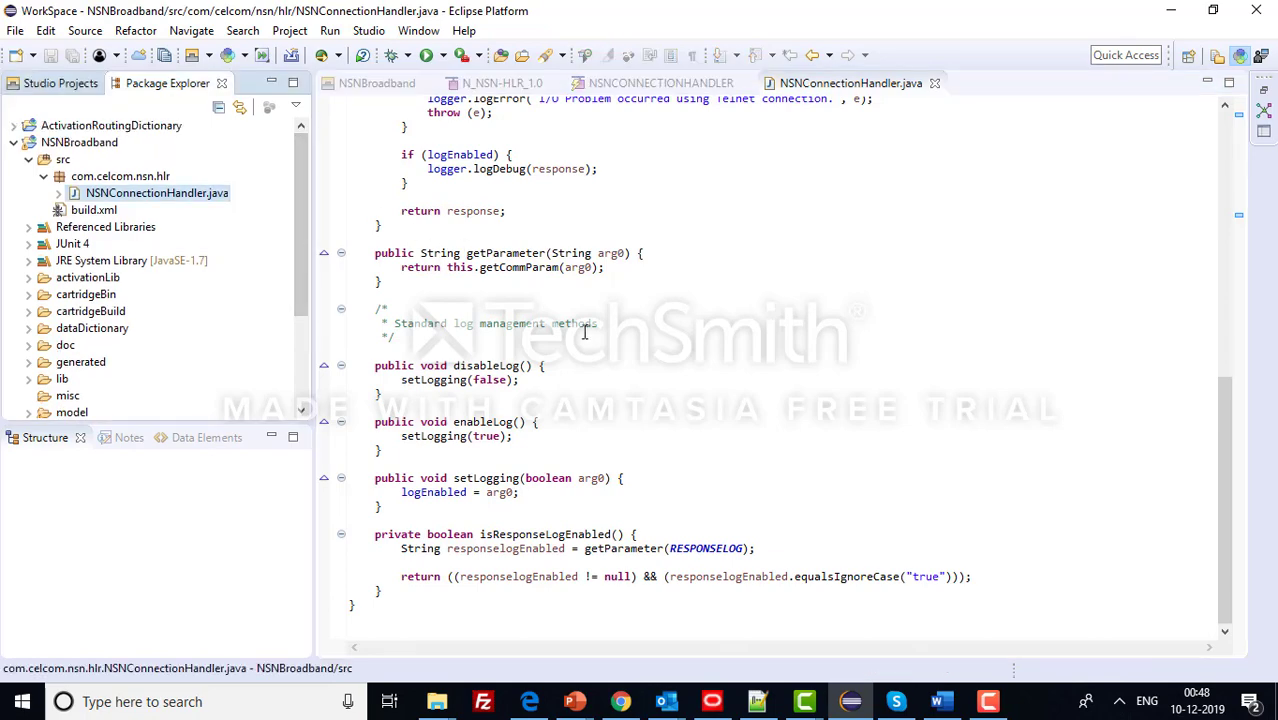
scroll(650, 366, up, 8)
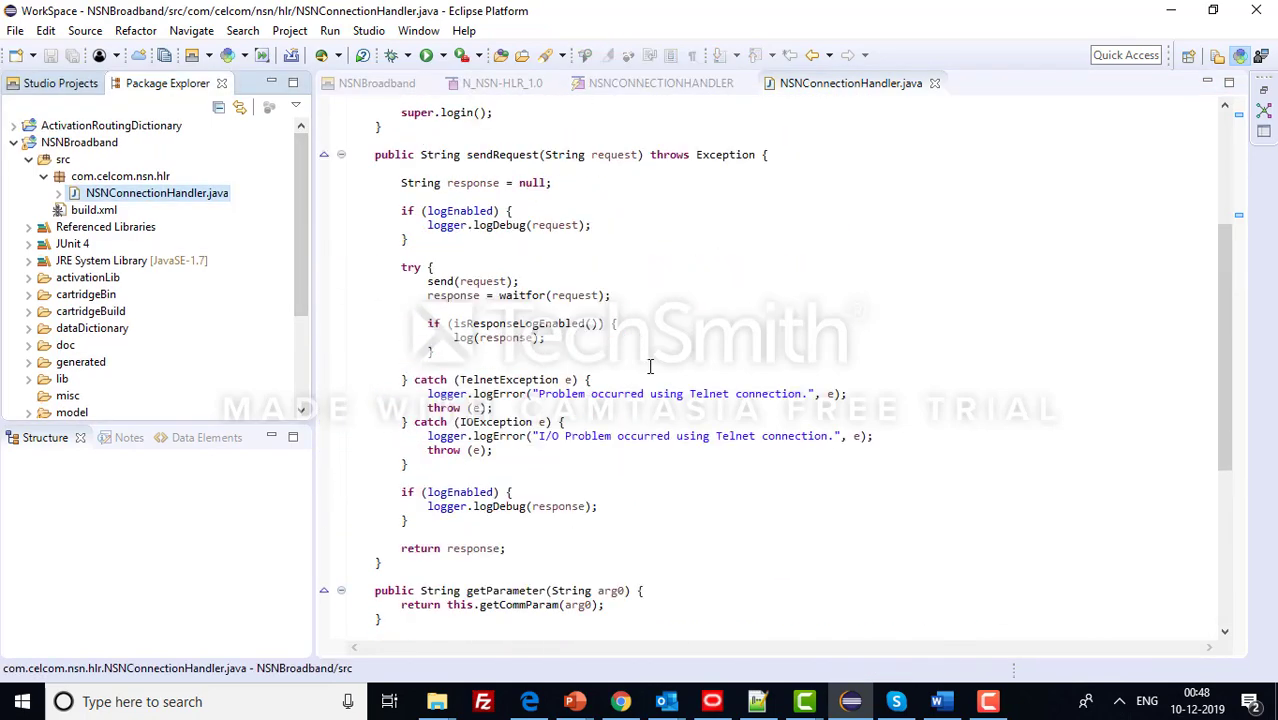
scroll(650, 366, up, 6)
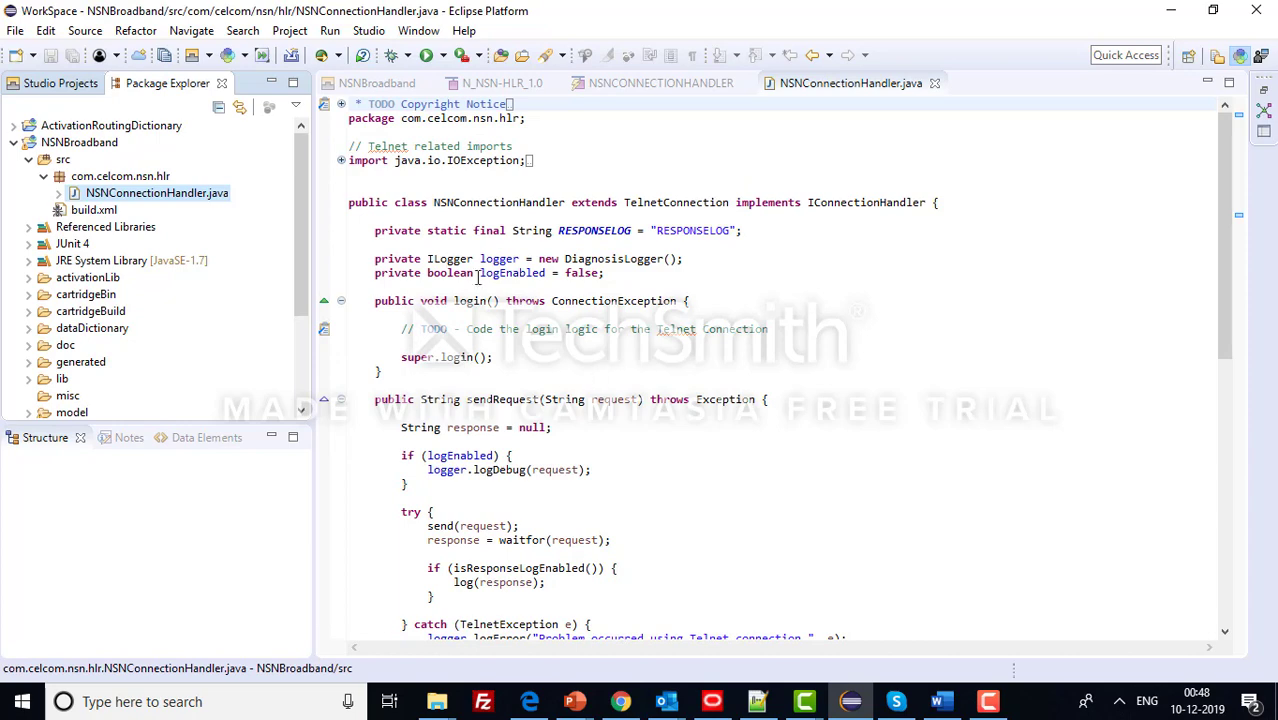
click(480, 314)
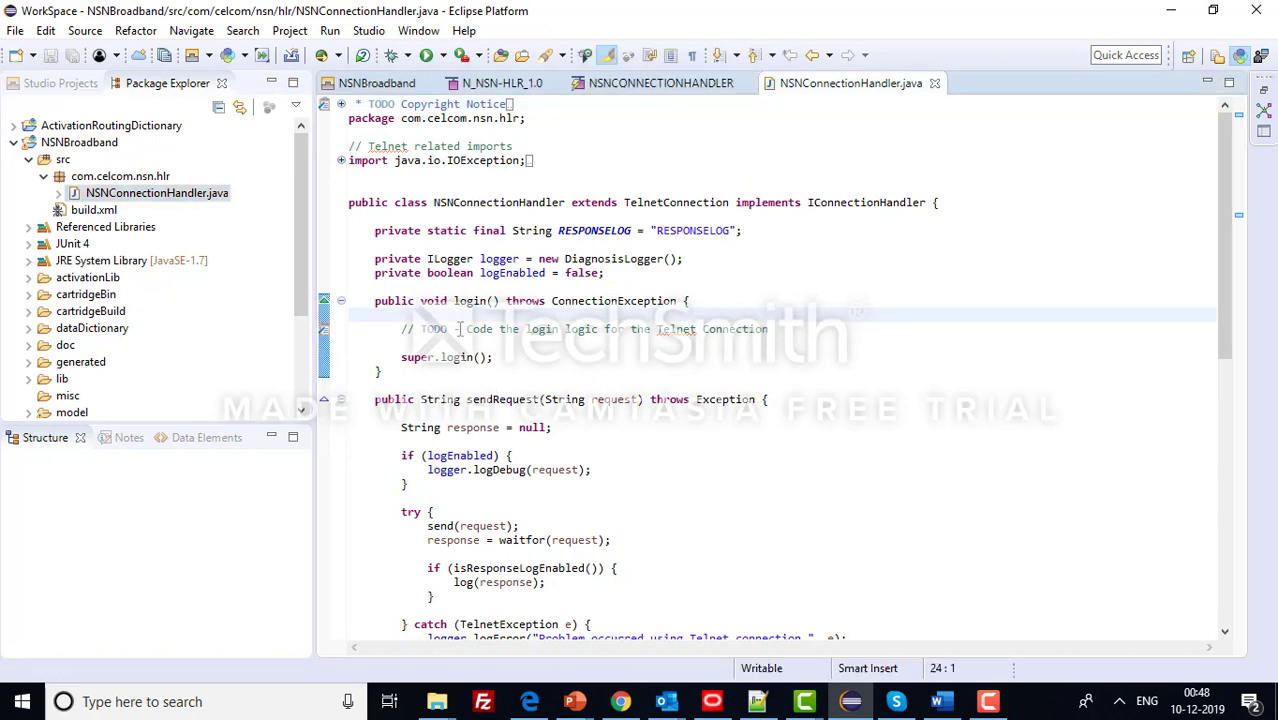
scroll(490, 272, down, 3)
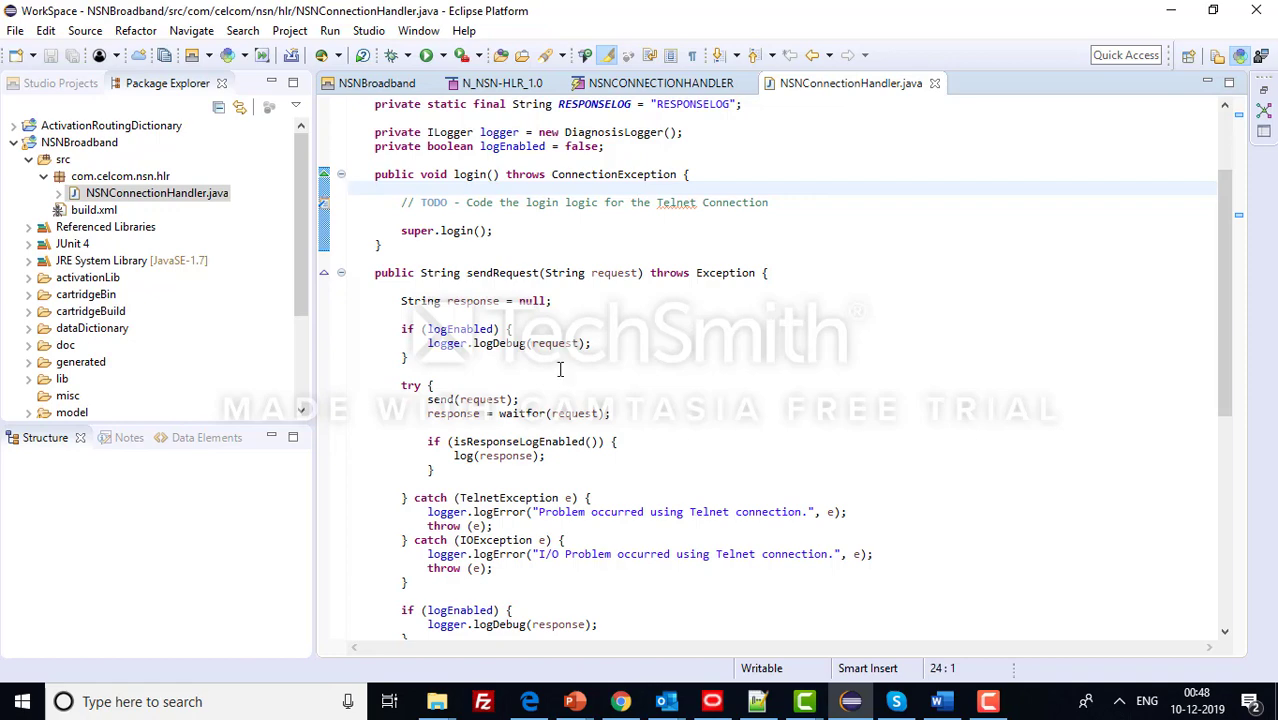
- Highlight work-flow steps 4 and 5, then find logEnabled in the handler's sendRequest method
click(755, 705)
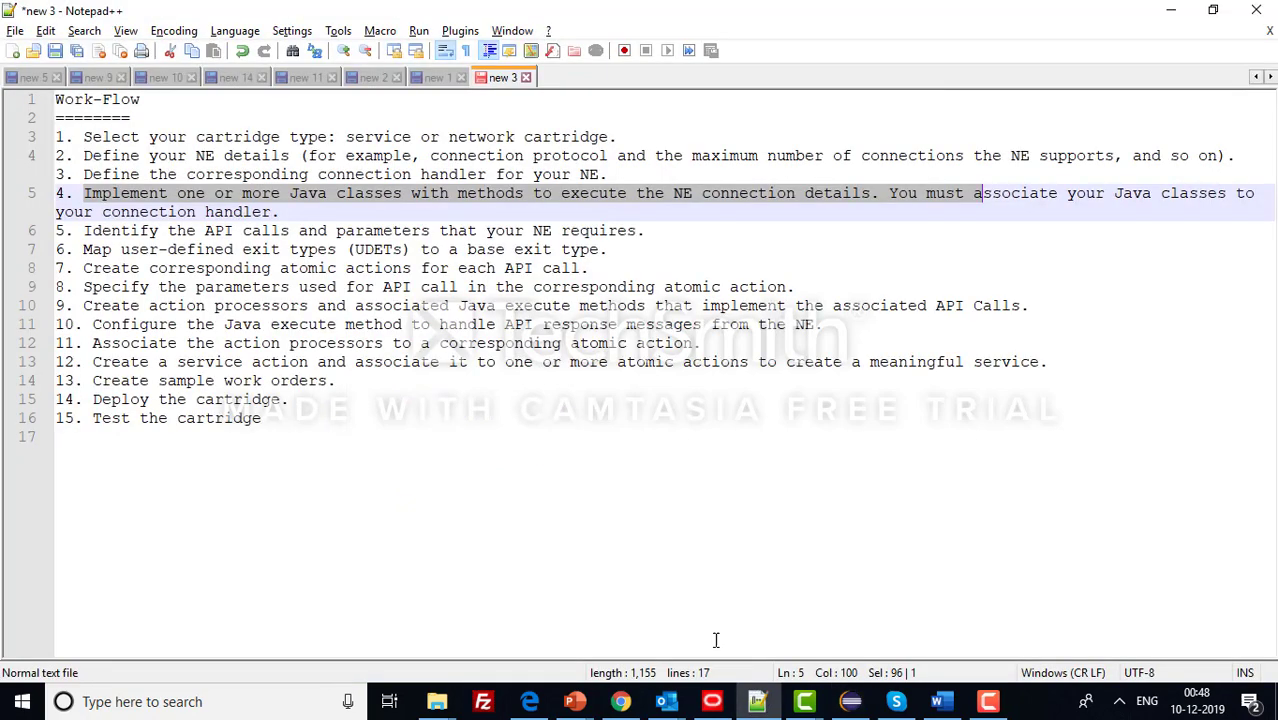
click(197, 197)
drag(113, 193, 308, 232)
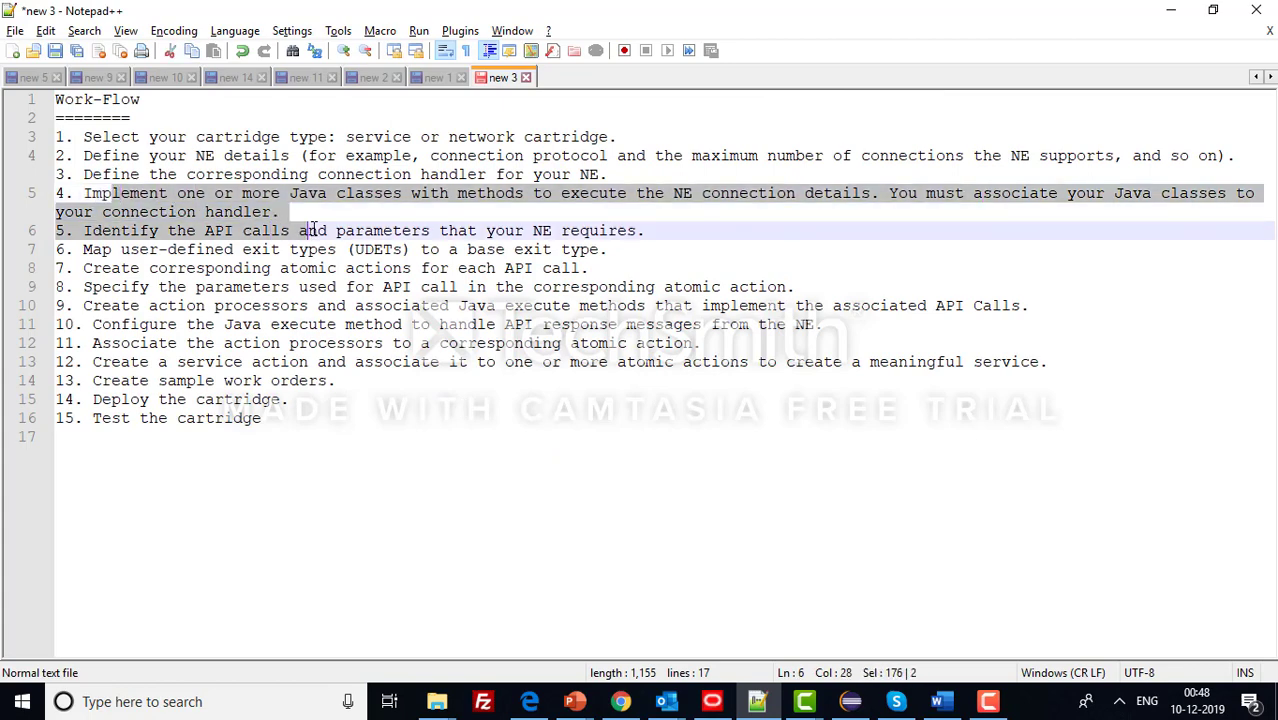
click(850, 701)
double_click(500, 331)
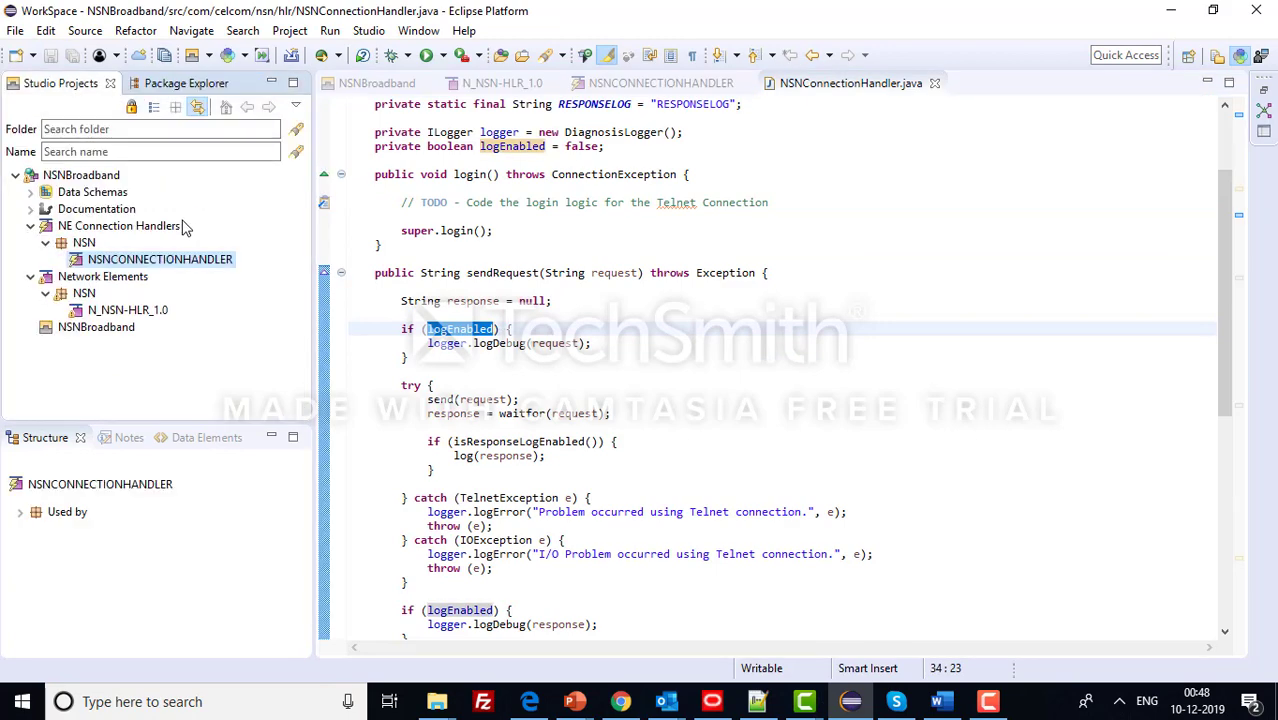
- Highlight step 5 on API calls and step 6 on mapping UDETs, then return to Design Studio
click(760, 701)
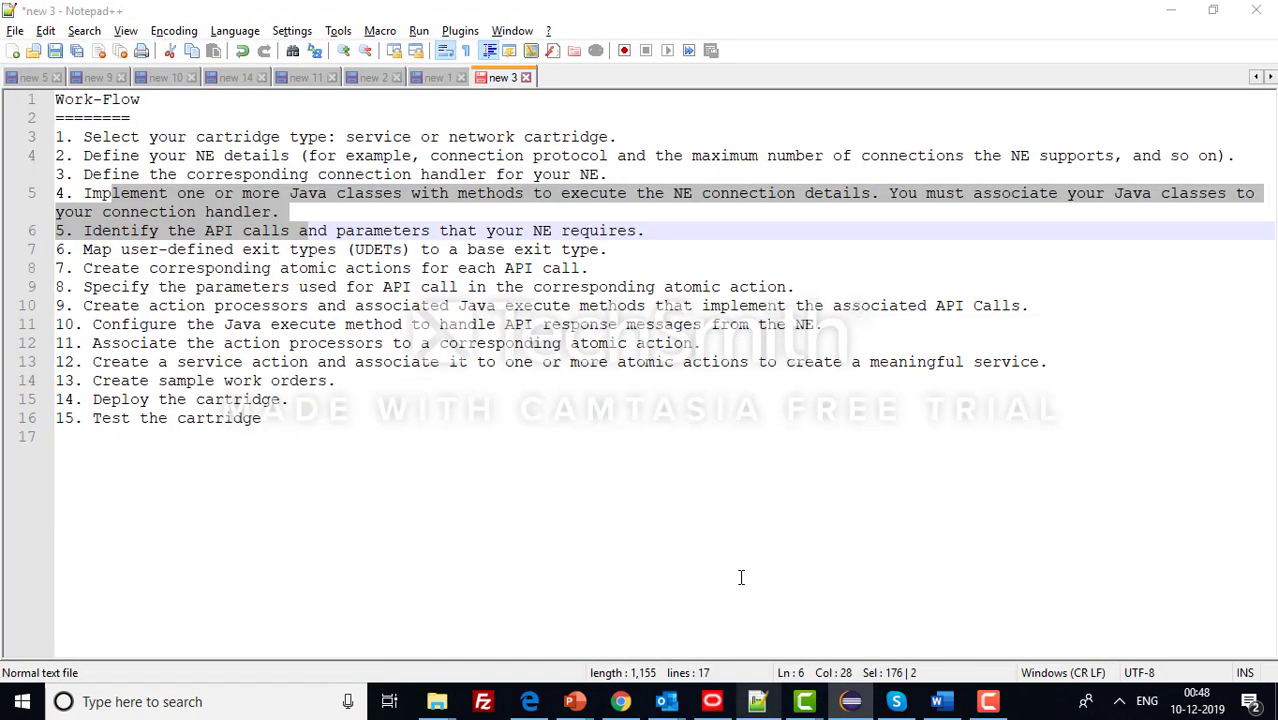
click(150, 268)
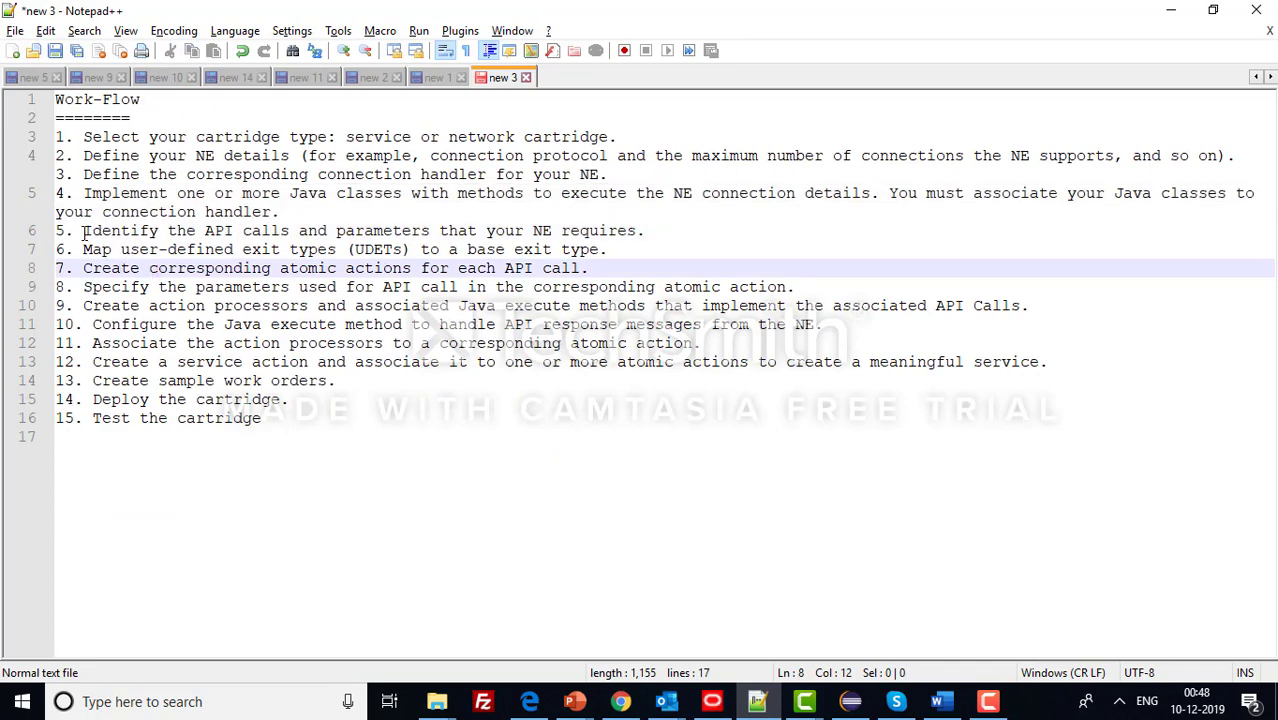
drag(84, 232, 637, 234)
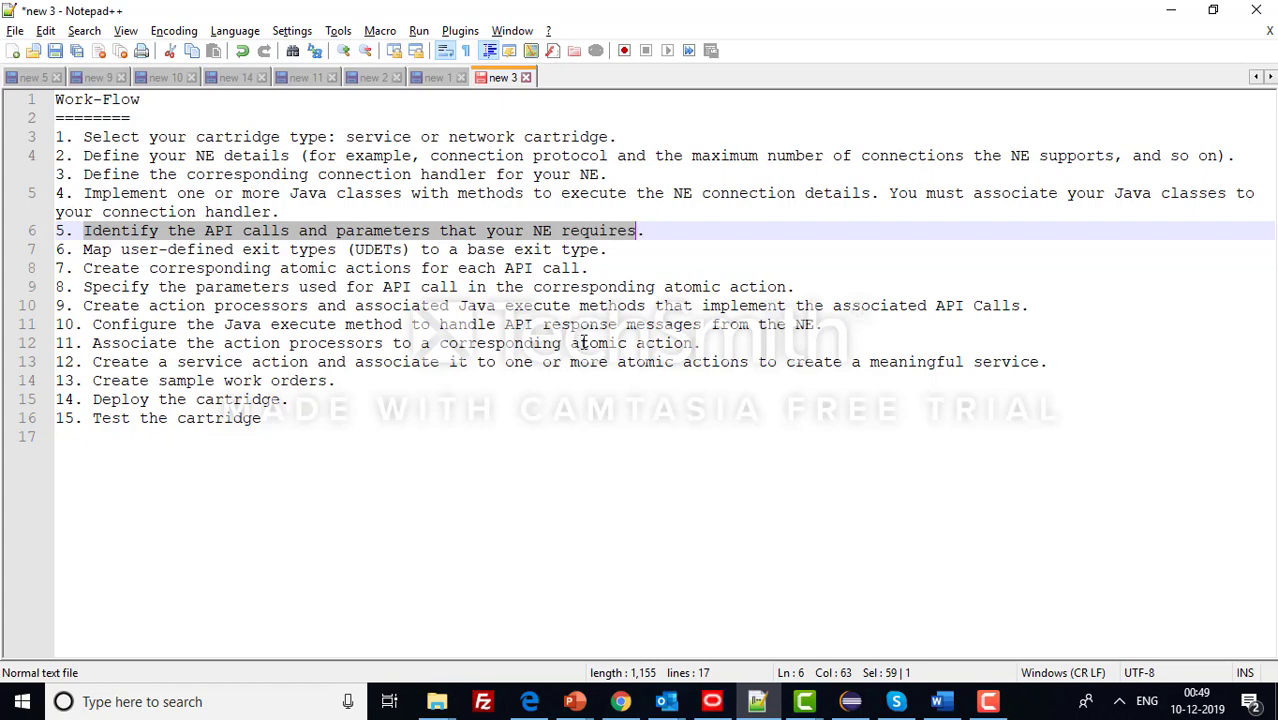
click(987, 701)
click(1188, 620)
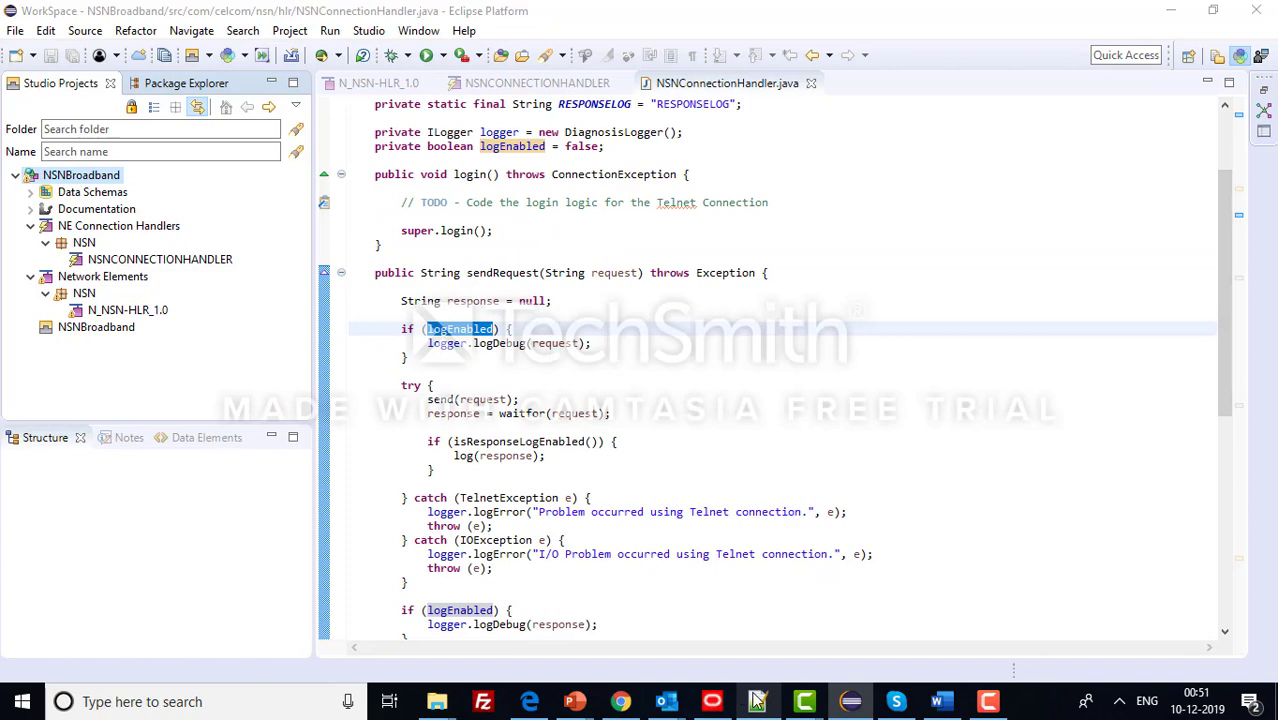
click(757, 701)
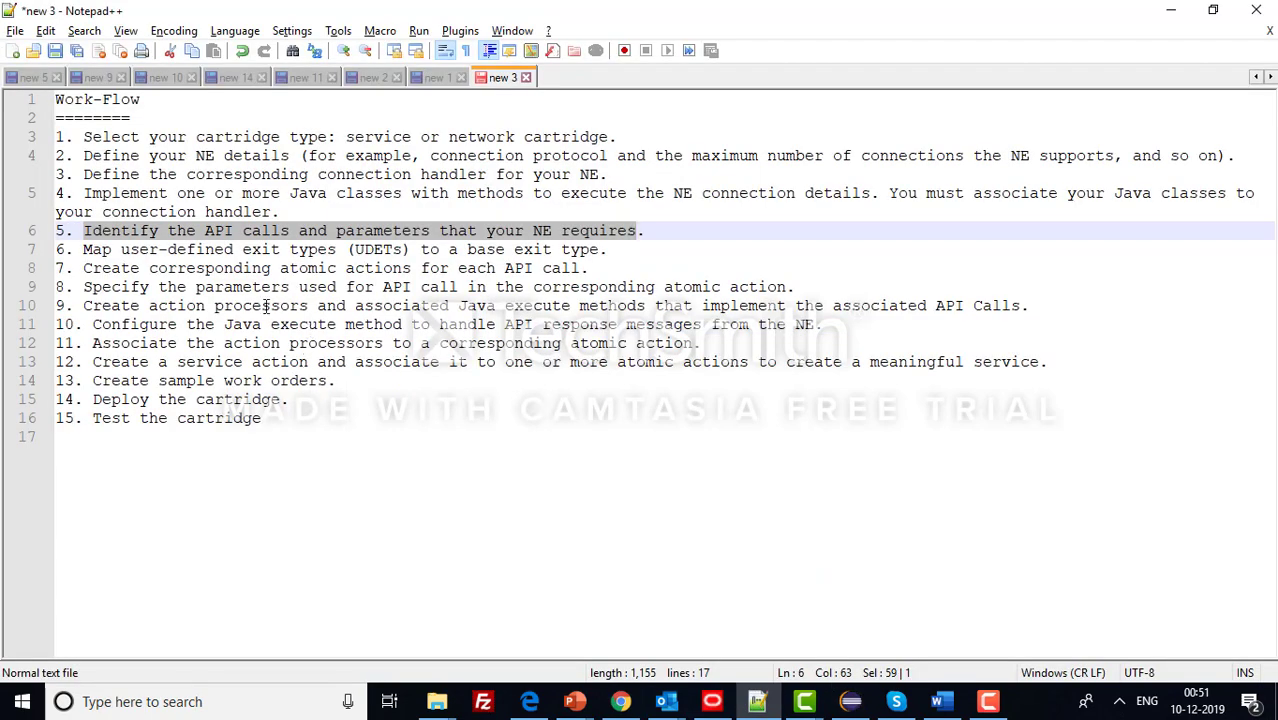
drag(84, 250, 592, 249)
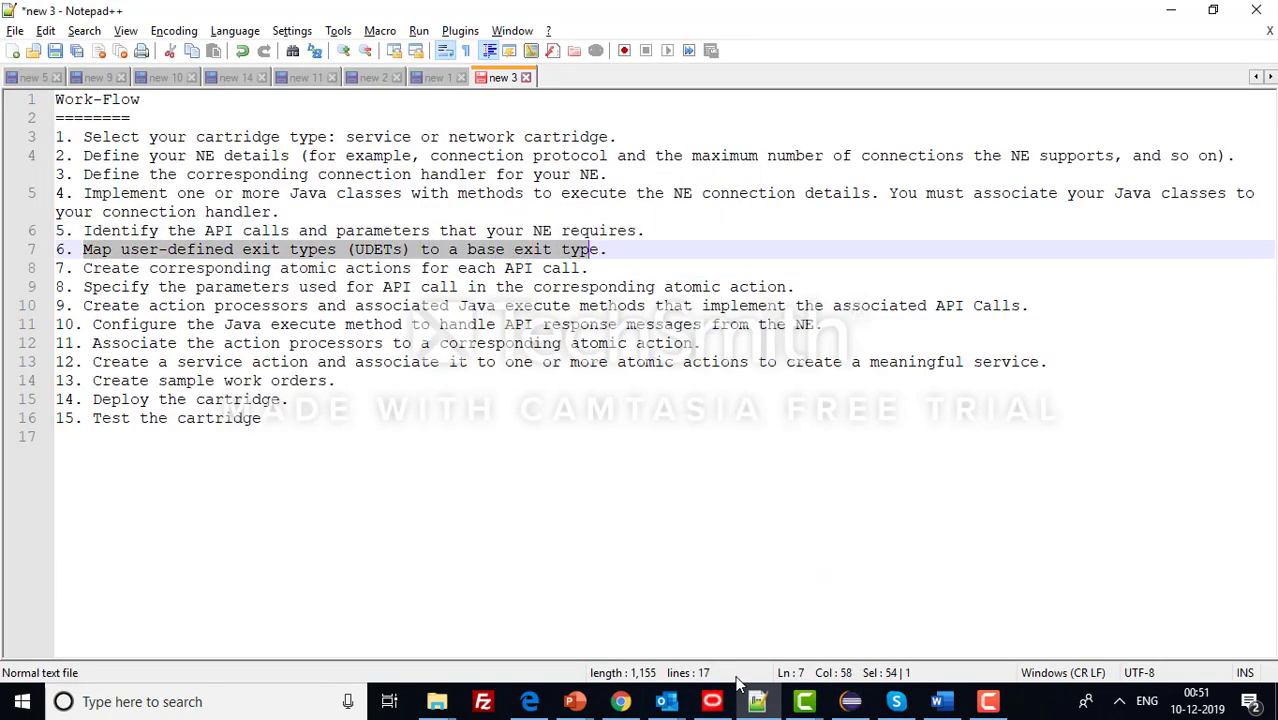
click(851, 702)
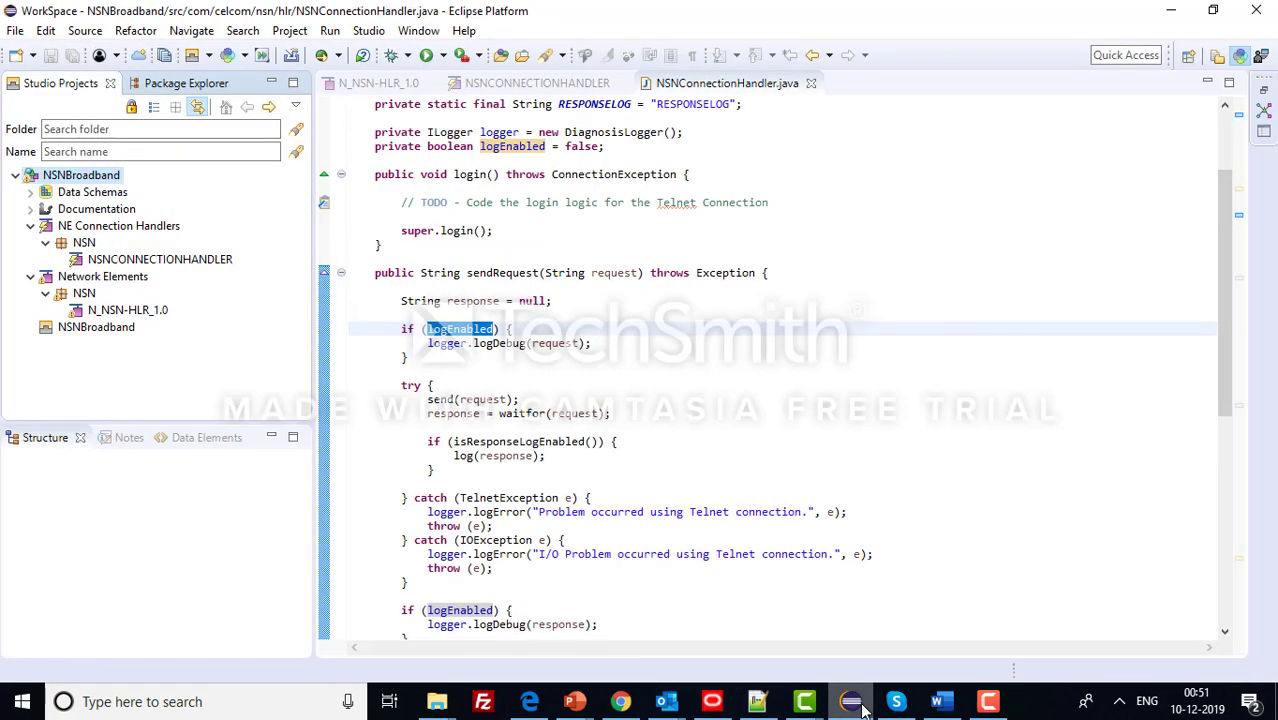
- Create User Defined Exit Type NSNUDET in folder NSN of the NSNBroadband project
right_click(105, 178)
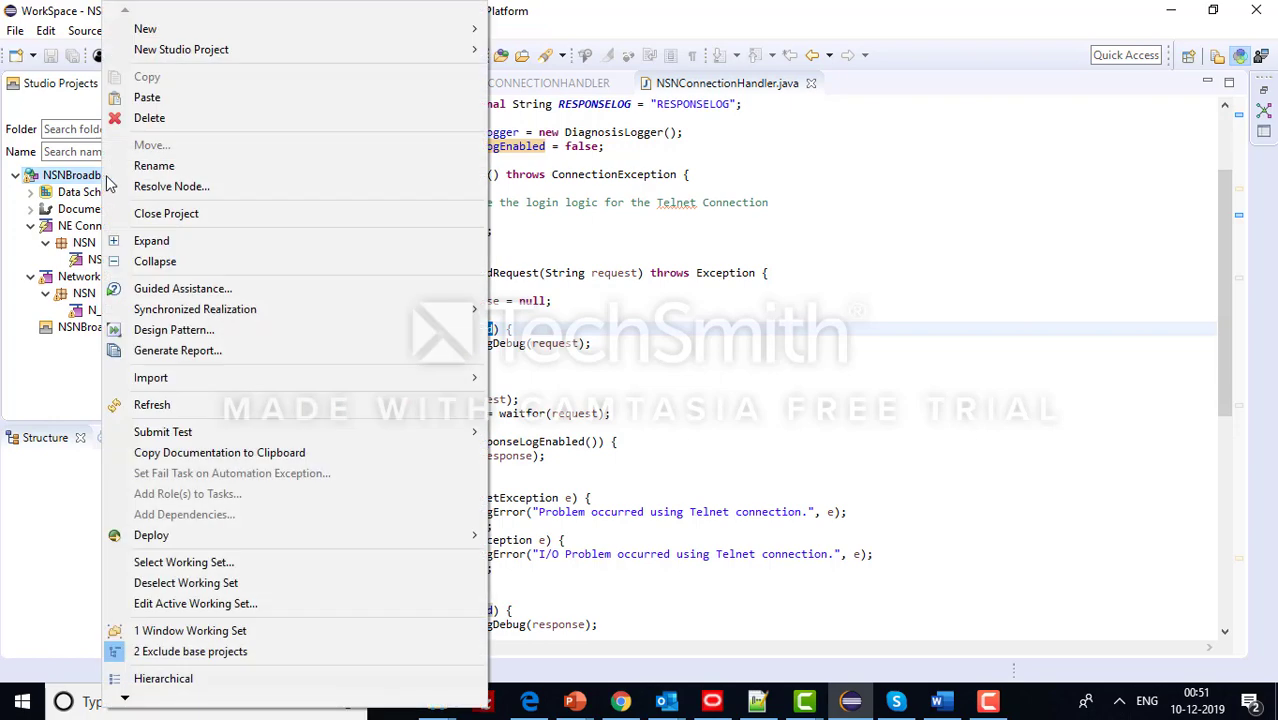
mouse_move(483, 42)
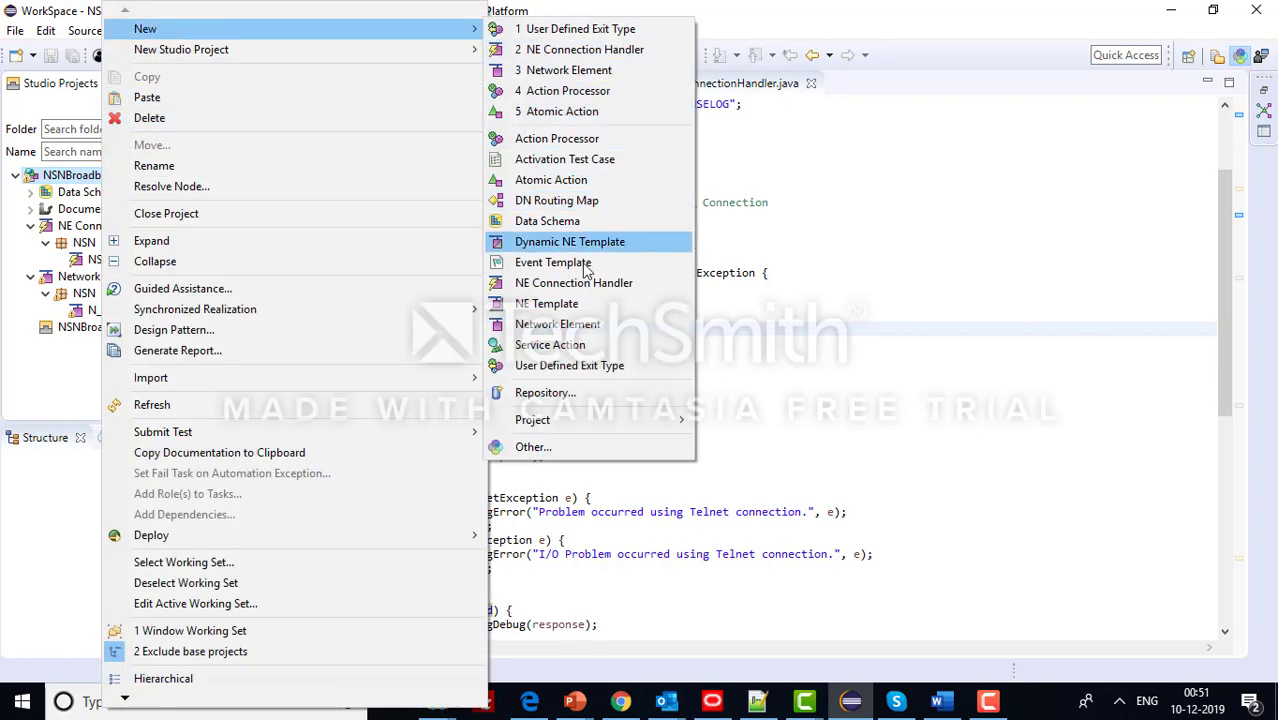
click(619, 367)
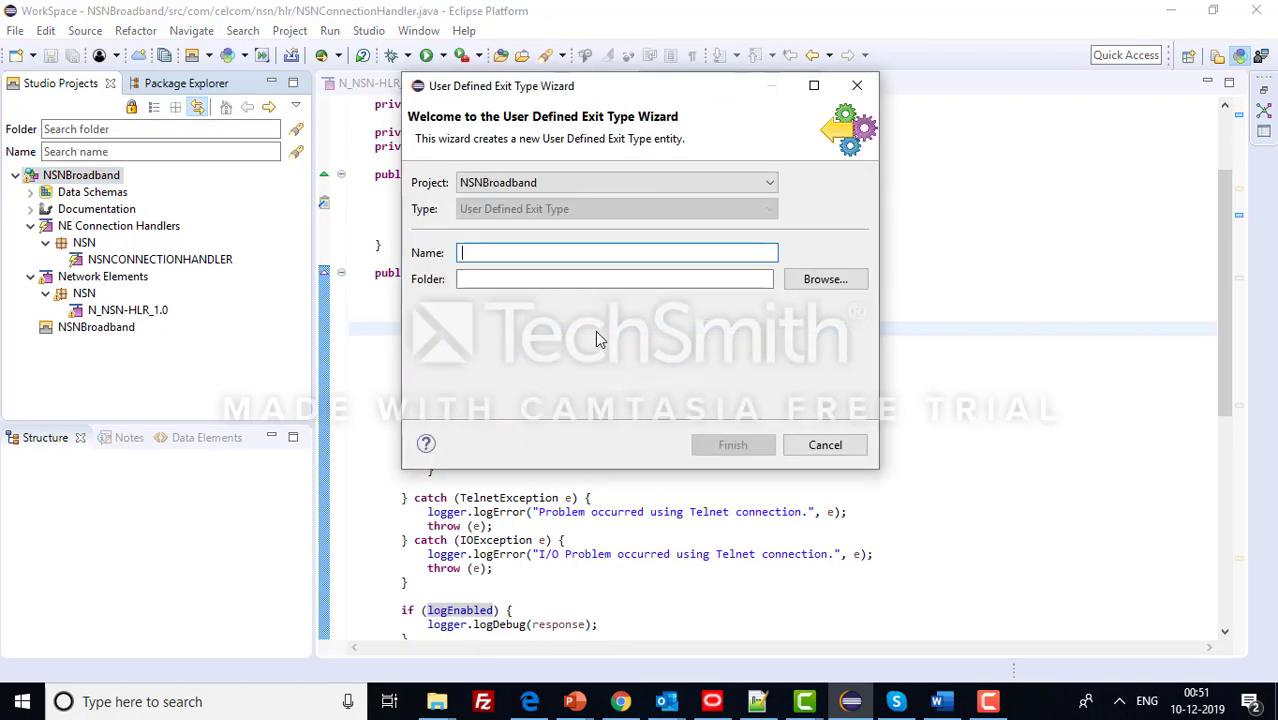
text(NSNUDET)
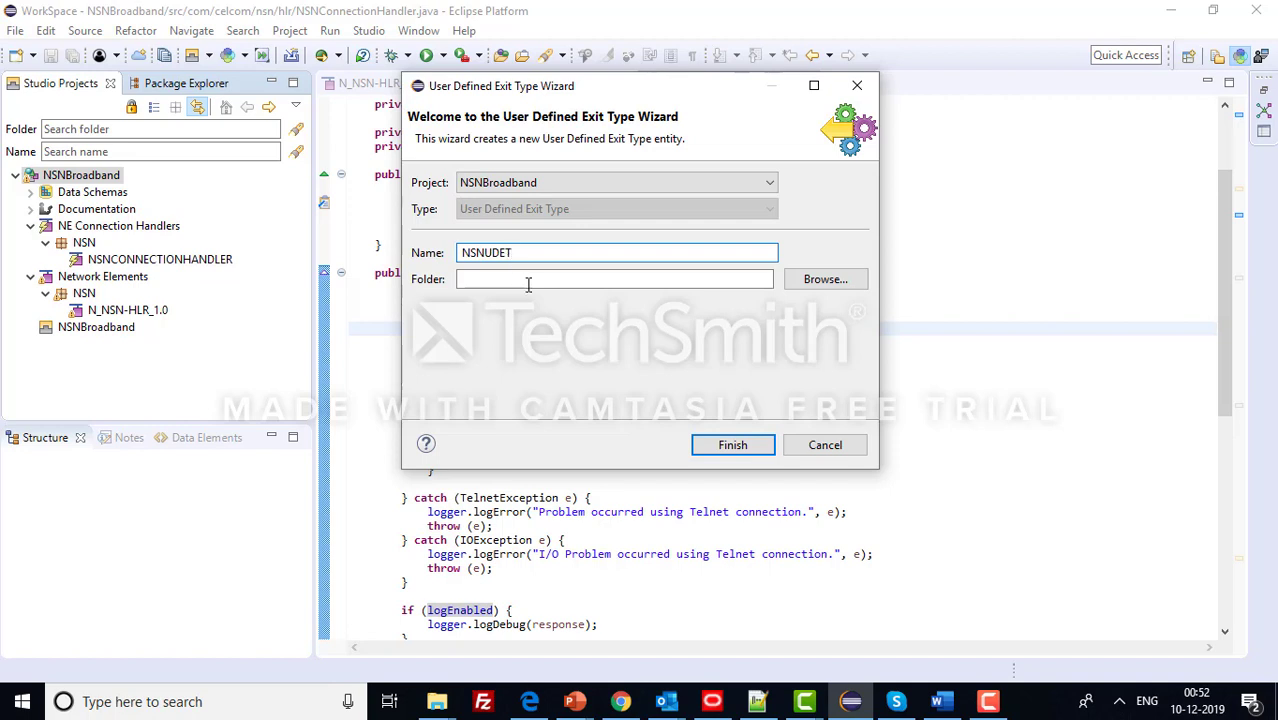
click(500, 279)
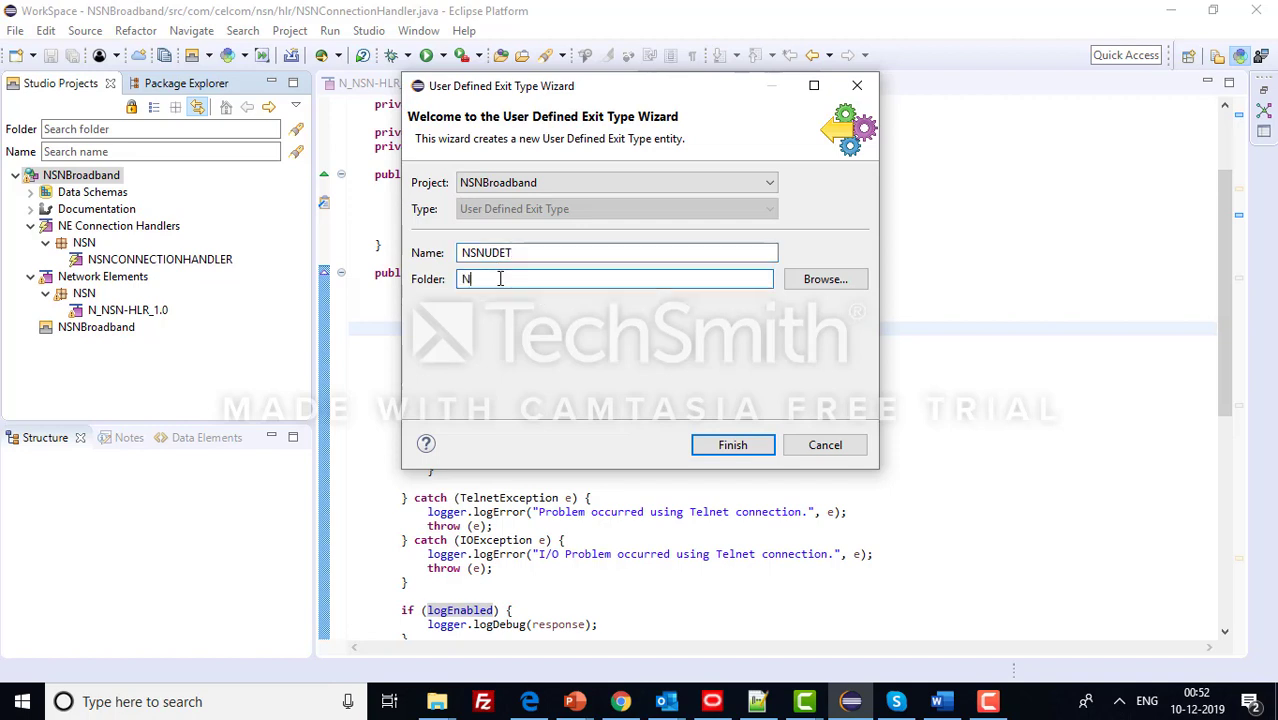
click(733, 446)
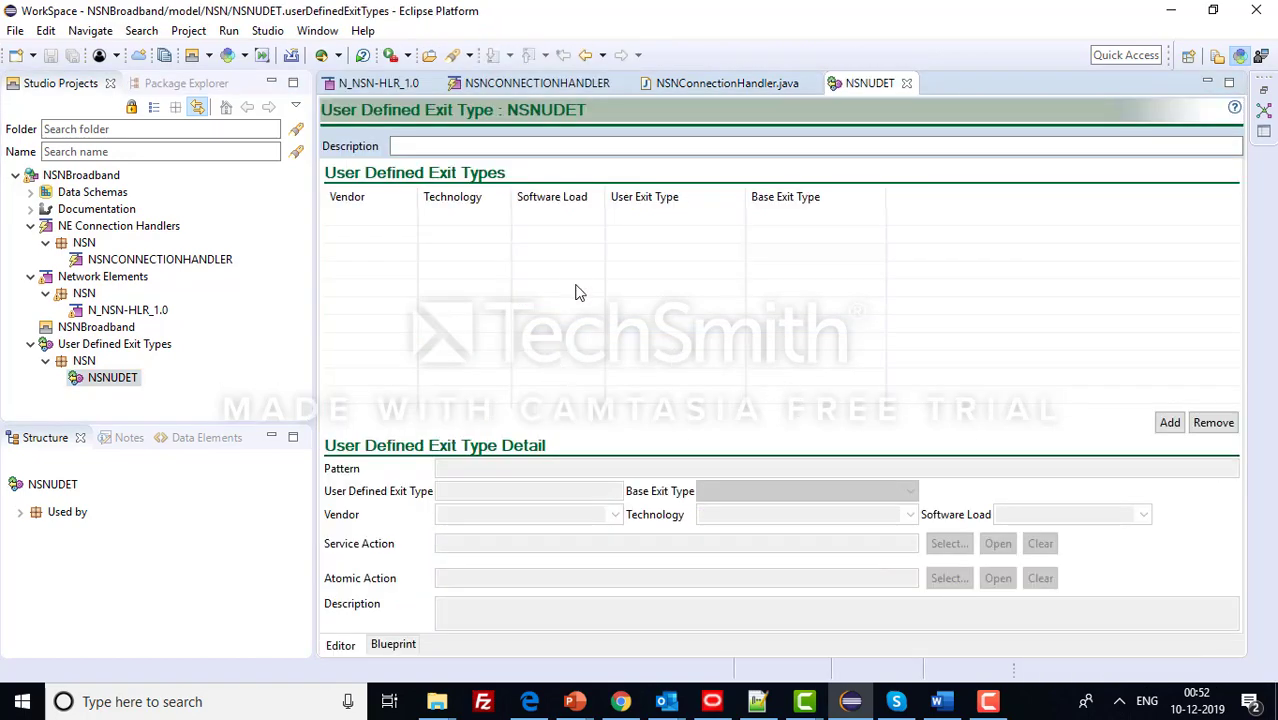
- Add an NSN/HLR 1.0 exit-type entry with pattern CF161515 and base exit type FAIL, and save
click(1170, 423)
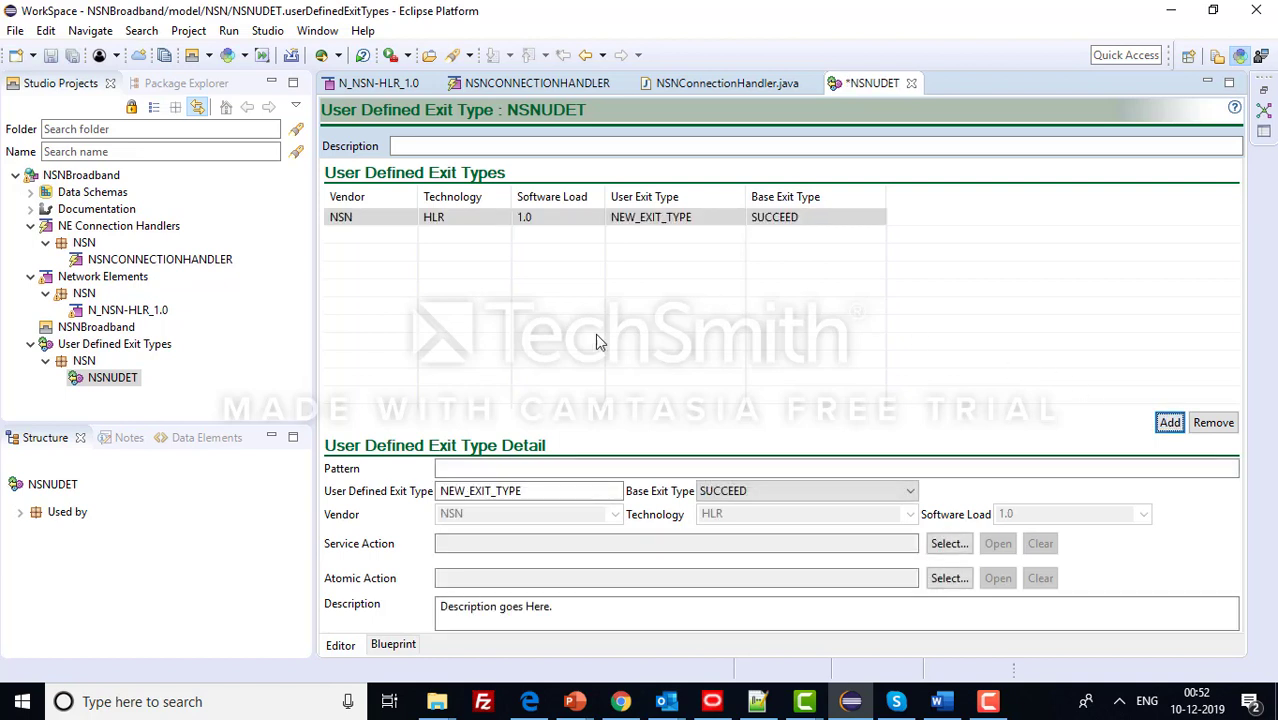
click(528, 469)
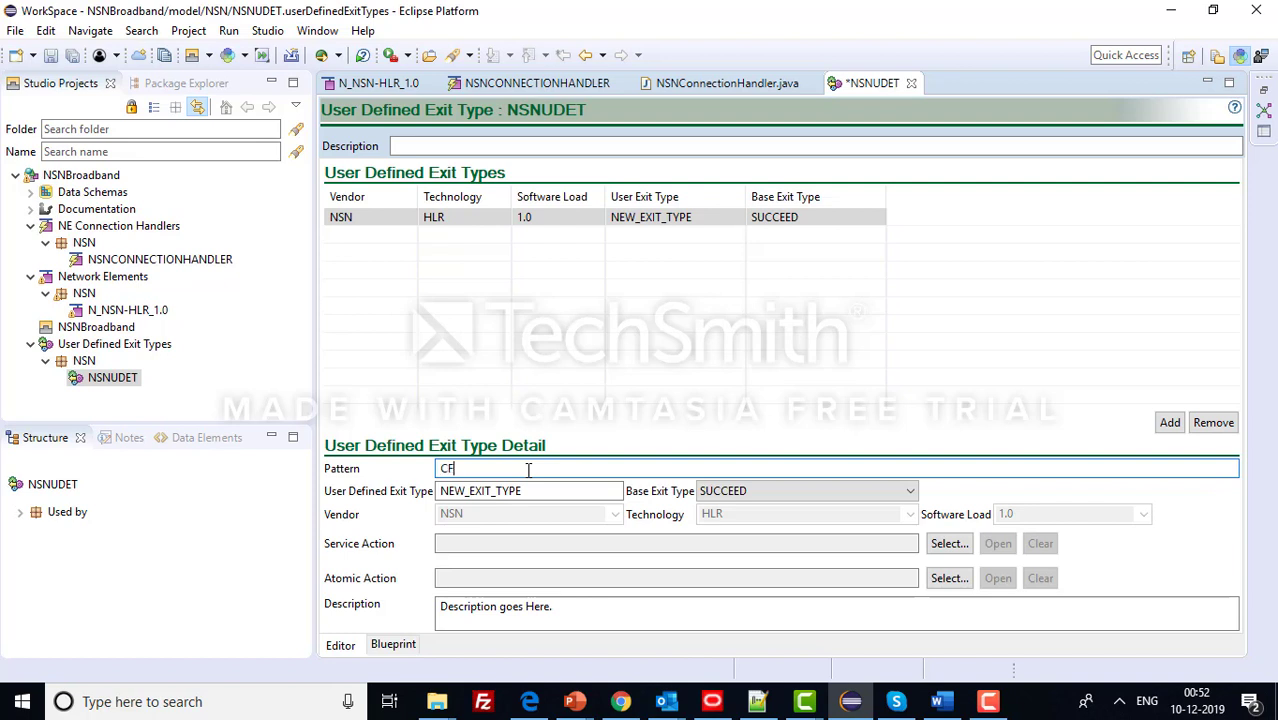
text(CF161515)
click(866, 492)
click(842, 524)
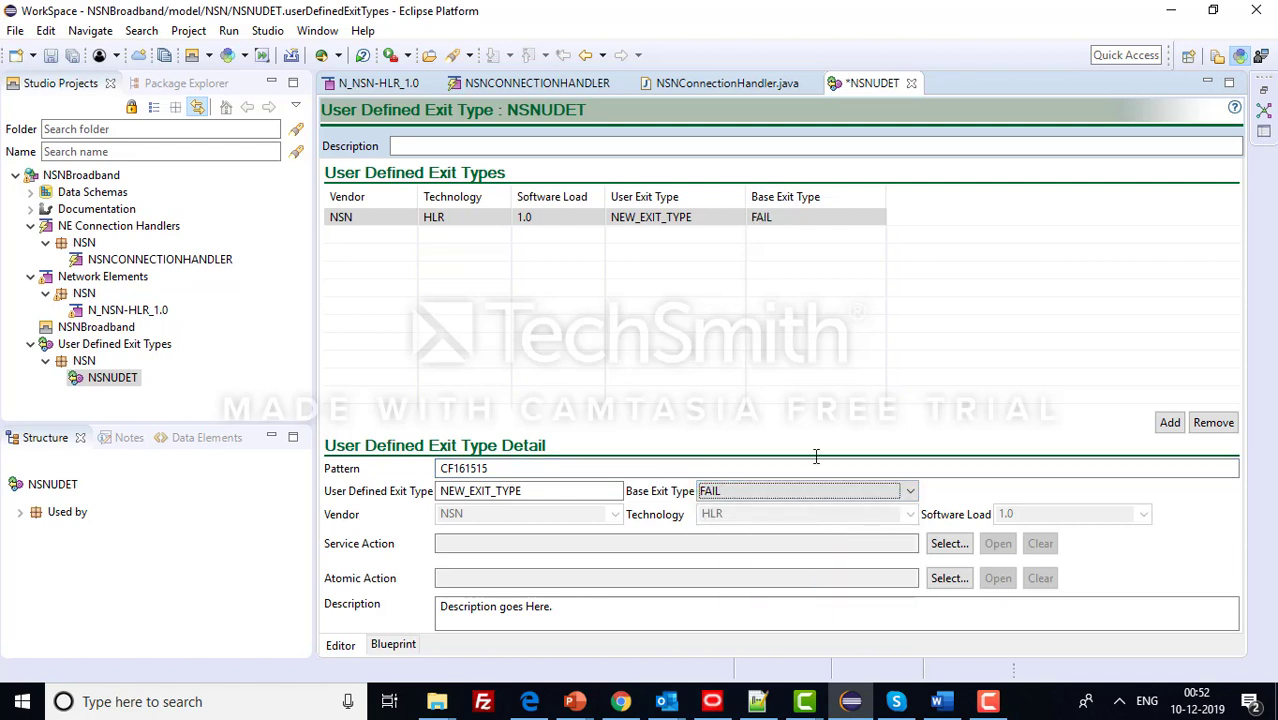
key(ctrl+s)
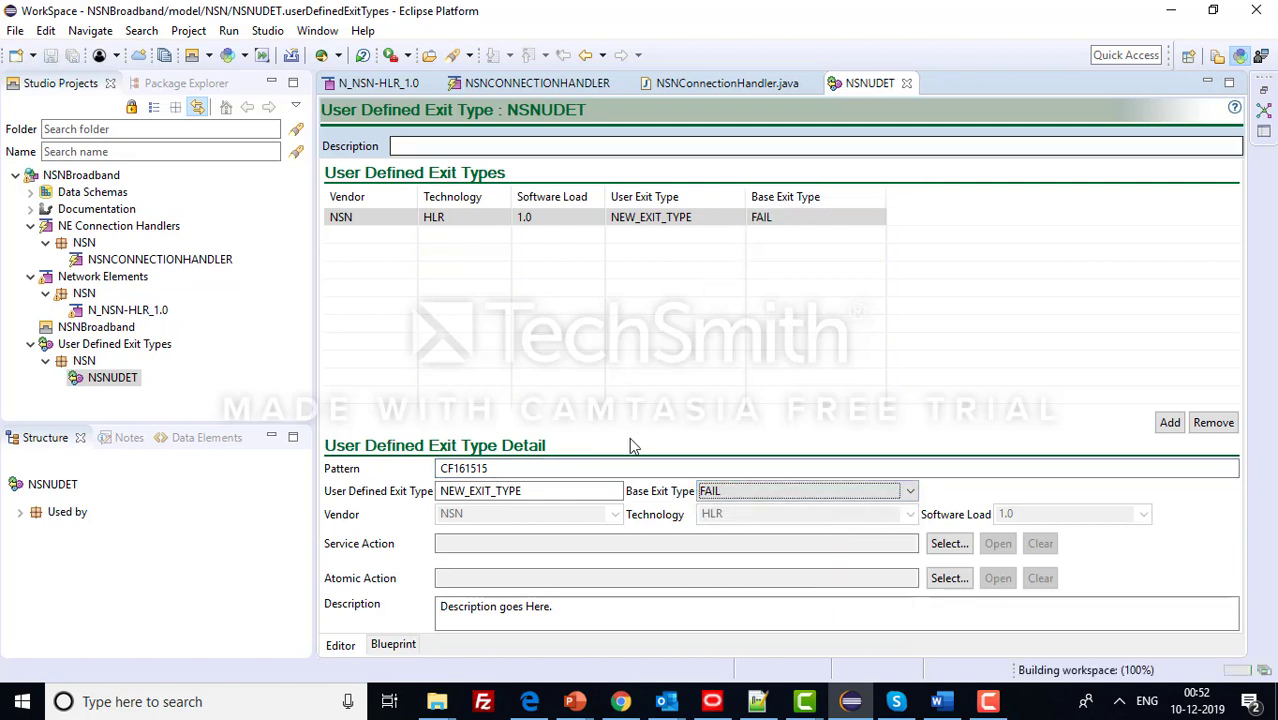
click(514, 471)
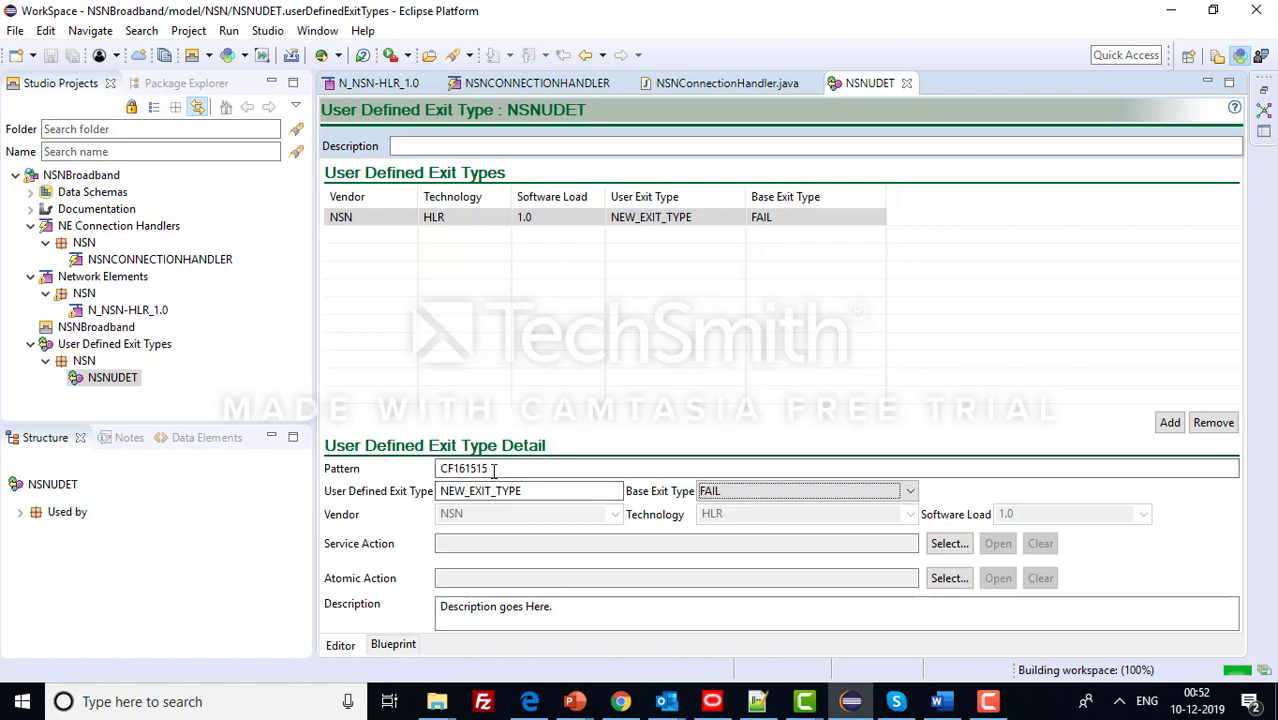
double_click(466, 467)
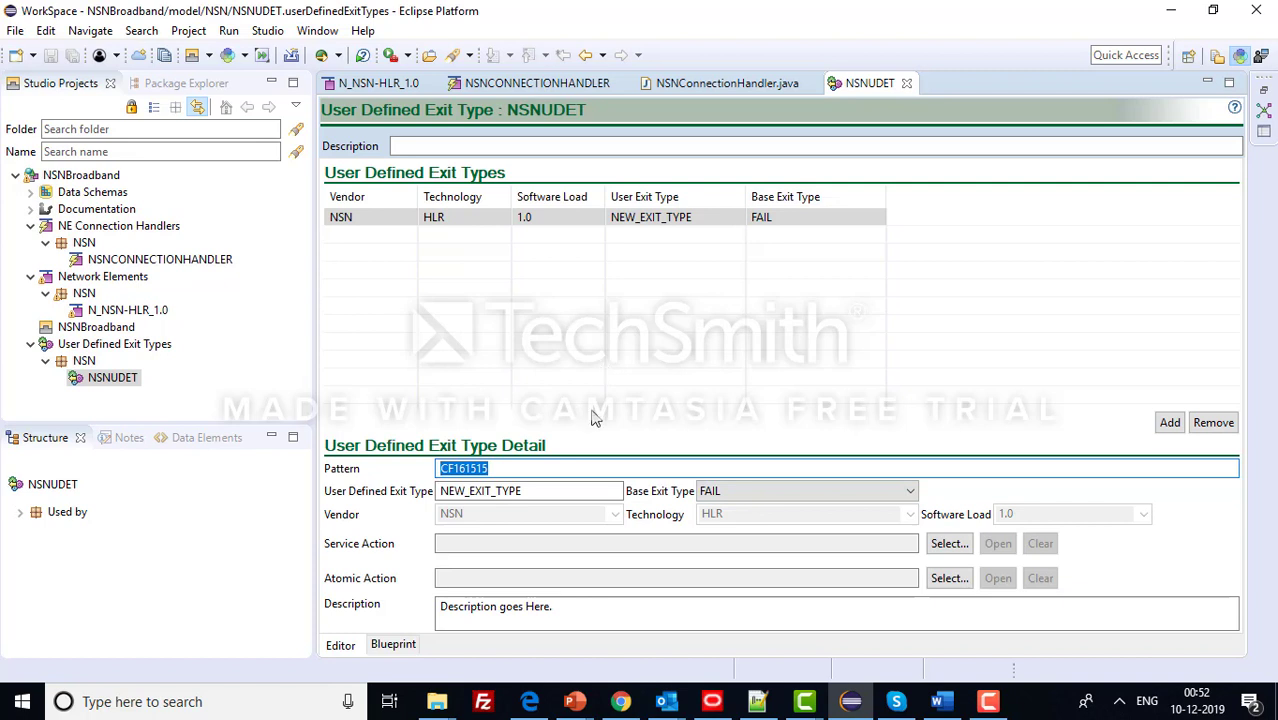
- Add more exit-type entries to NSNUDET, six in total, and save
click(1169, 422)
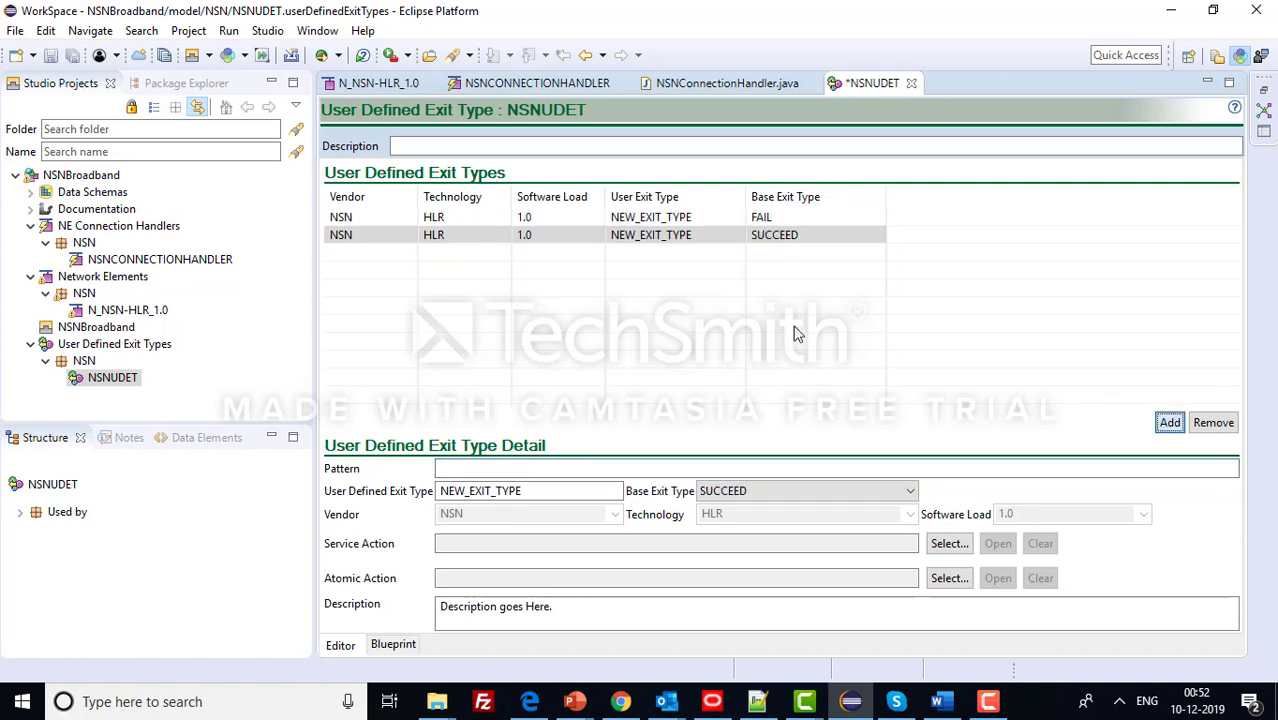
click(1166, 423)
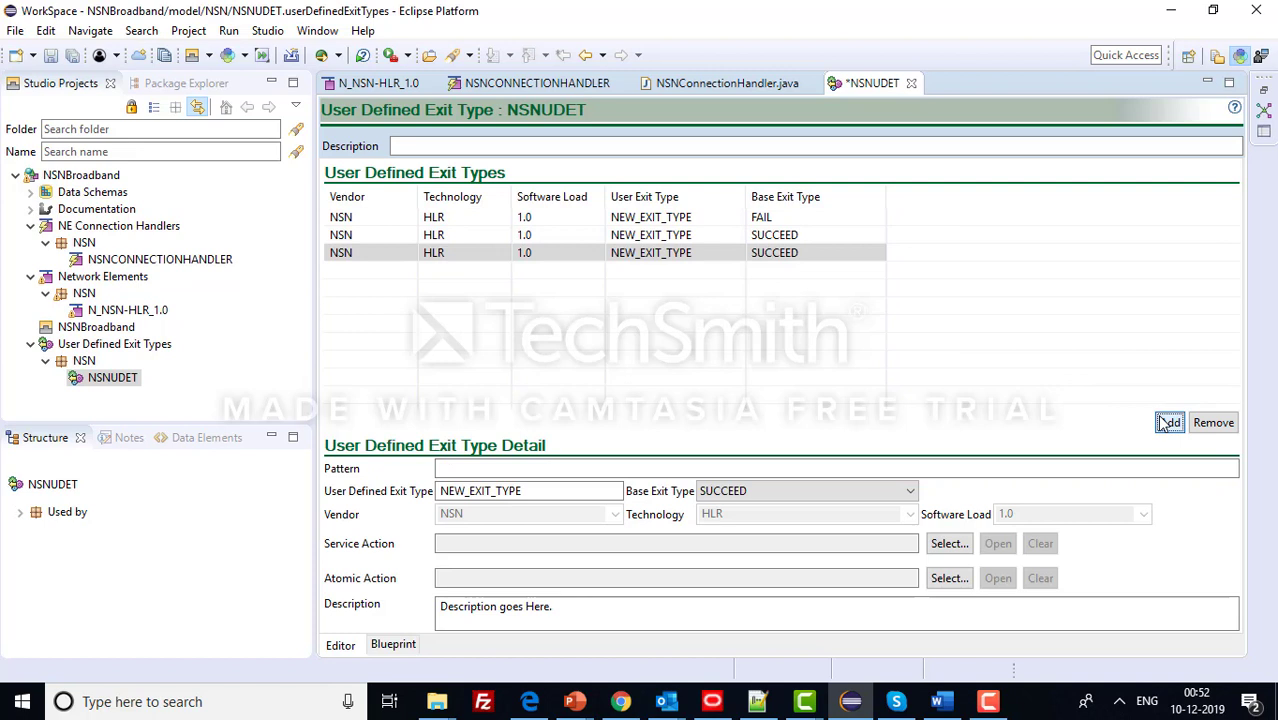
click(1162, 419)
click(1162, 419)
click(1162, 419)
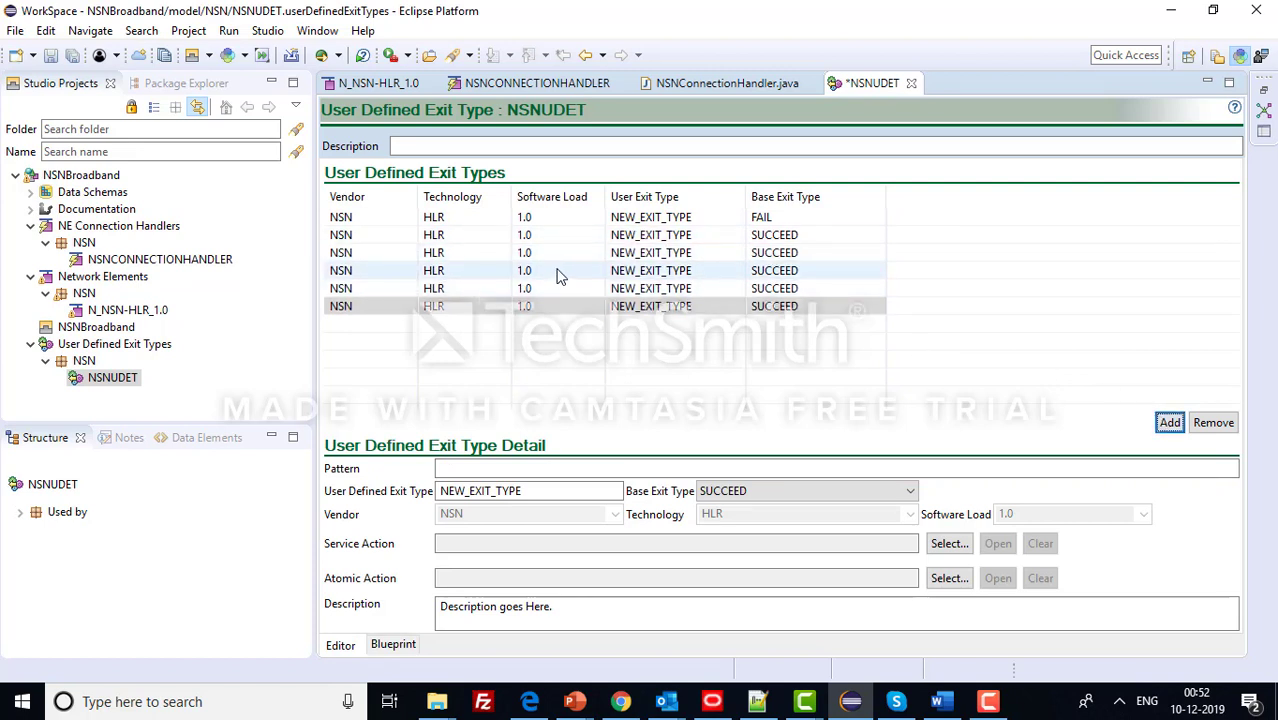
key(ctrl+s)
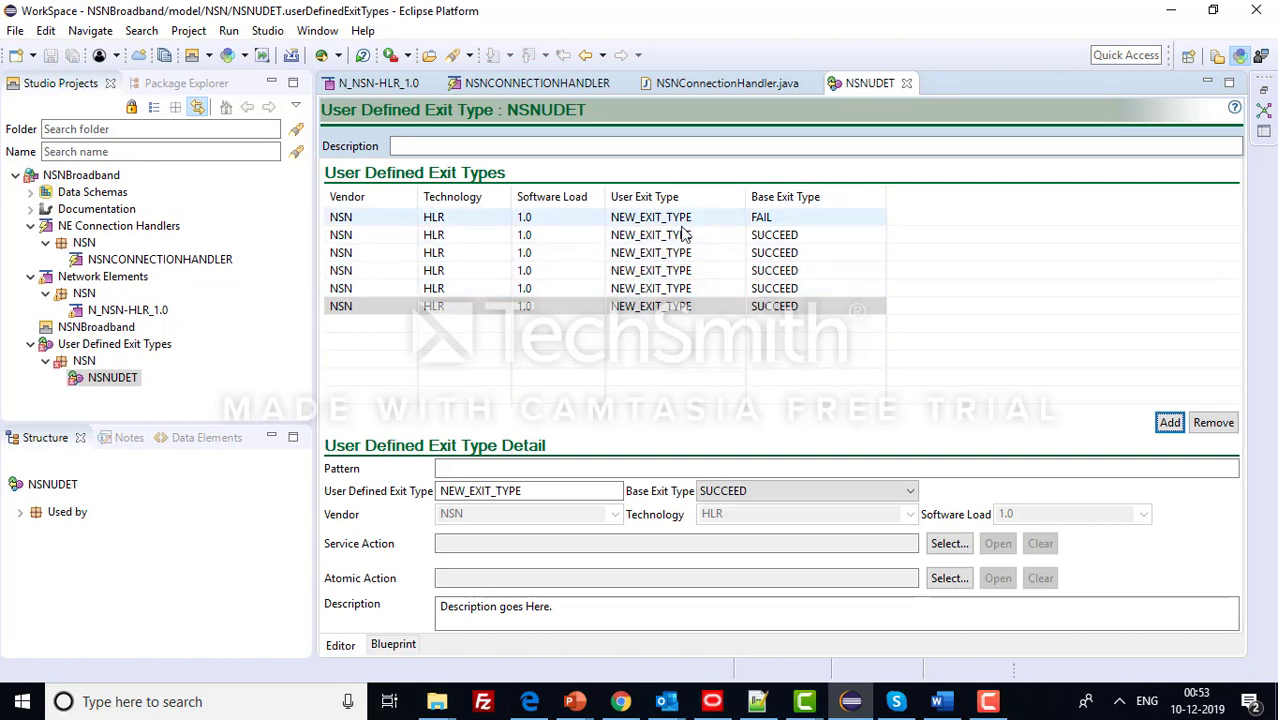
- Change the first mapping's base exit type to RETRY, then SOFT_FAIL, and save
click(768, 220)
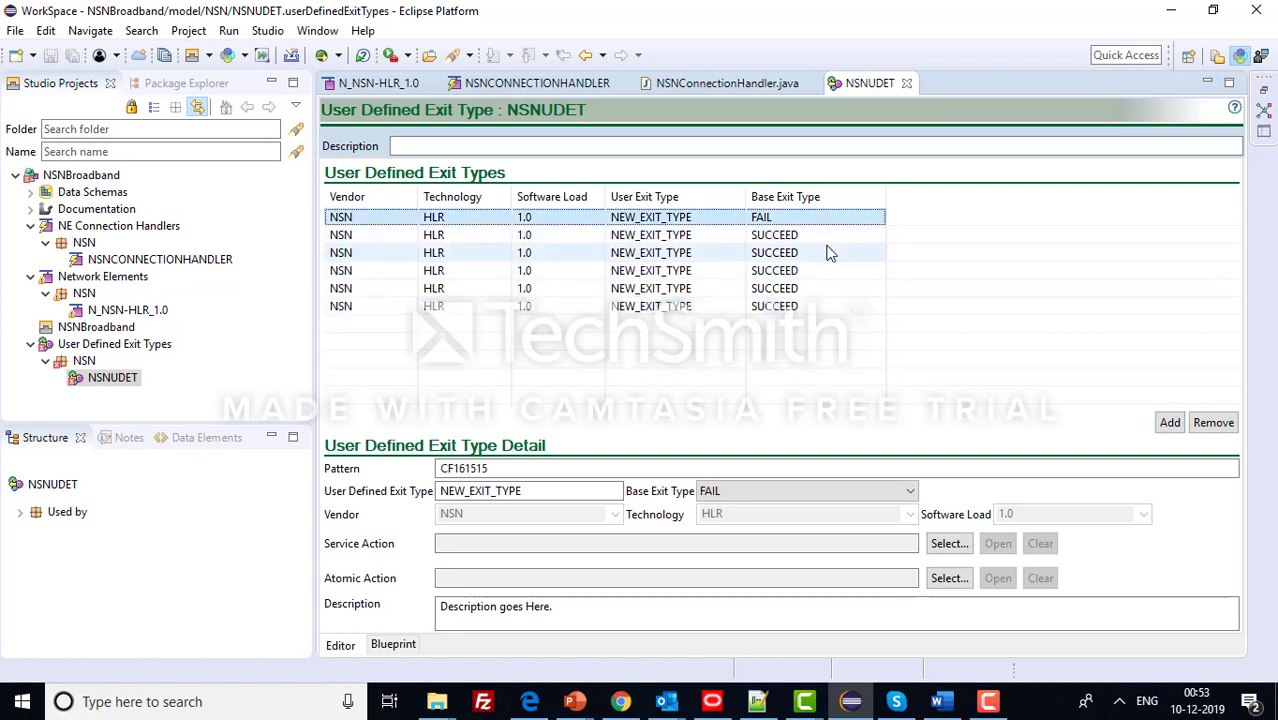
click(798, 491)
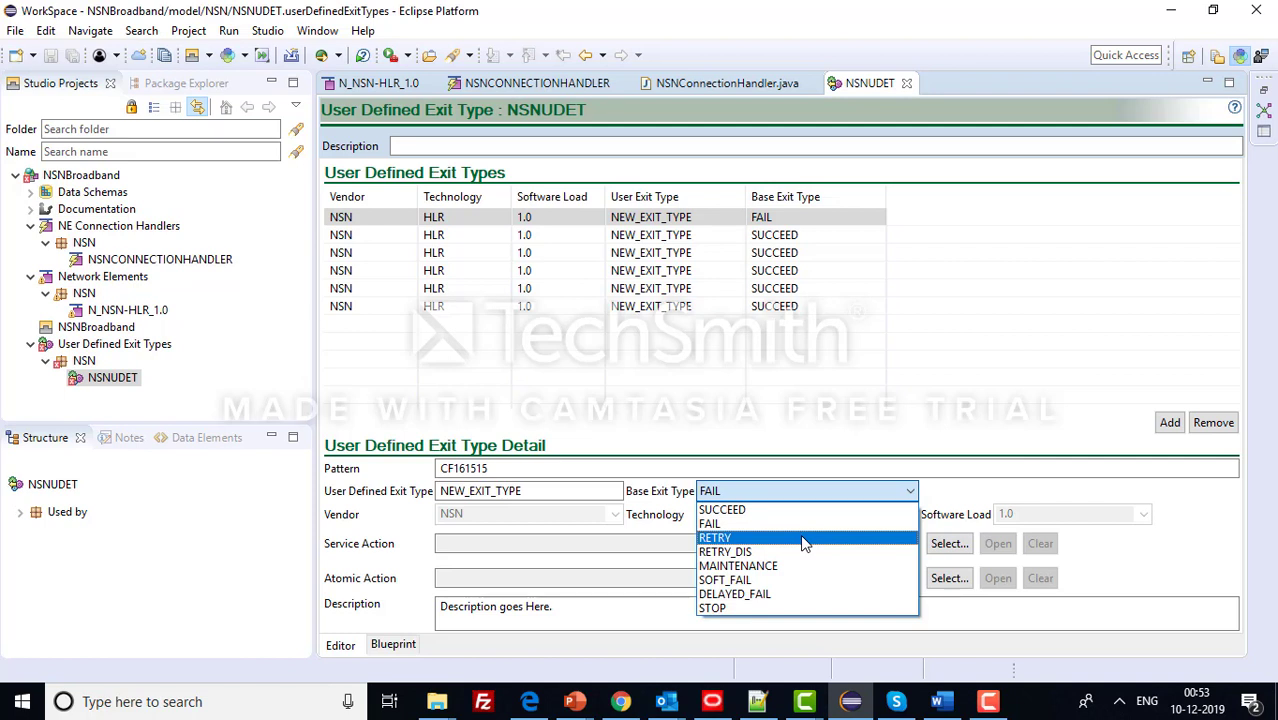
click(785, 537)
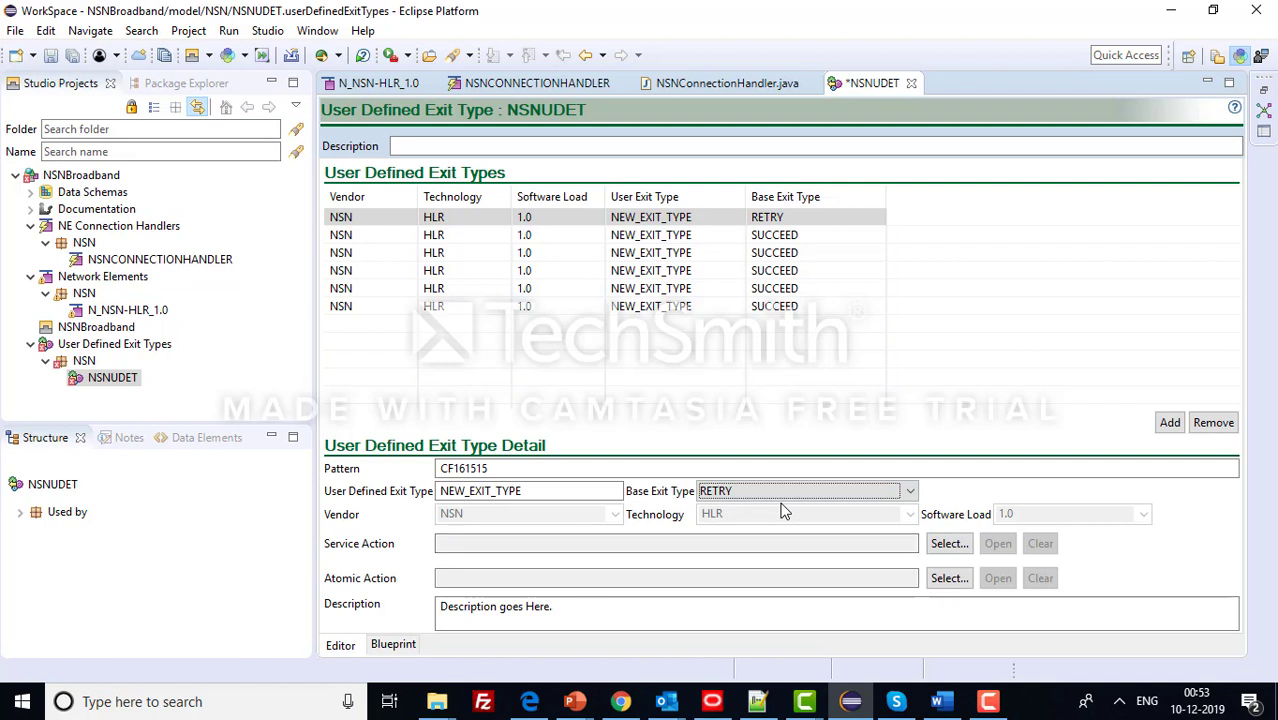
key(ctrl+s)
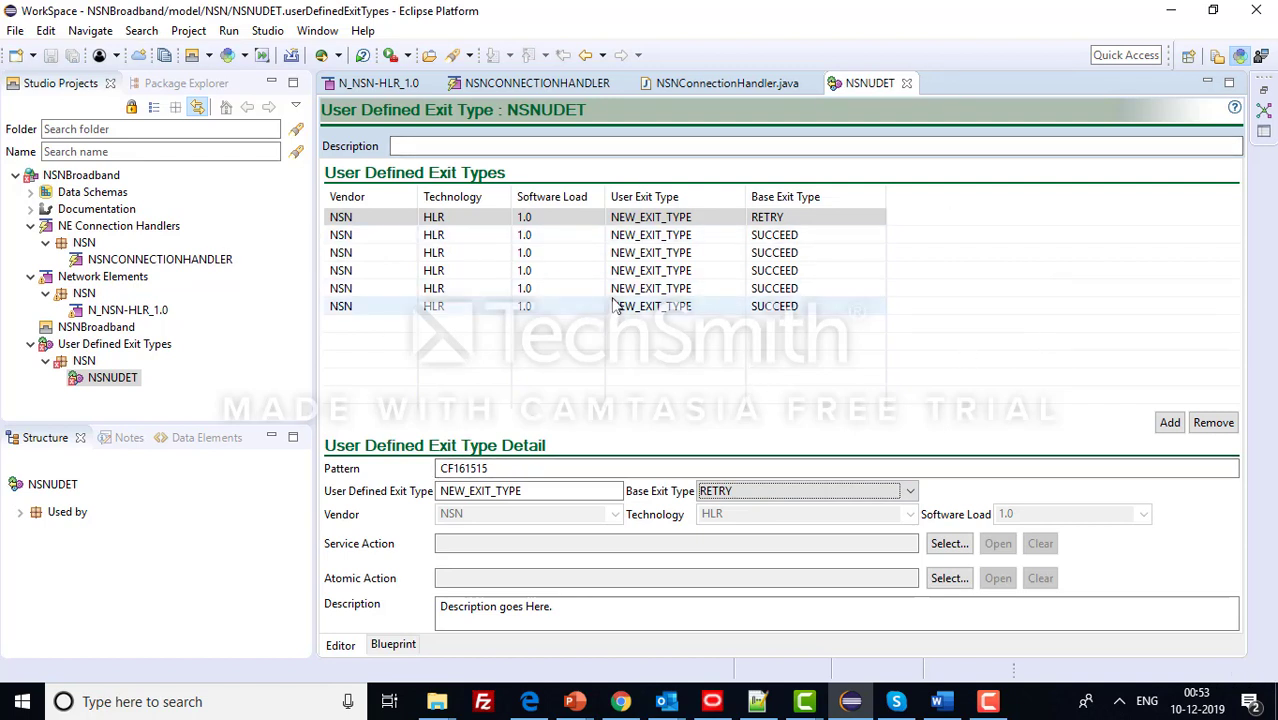
scroll(602, 326, down, 1)
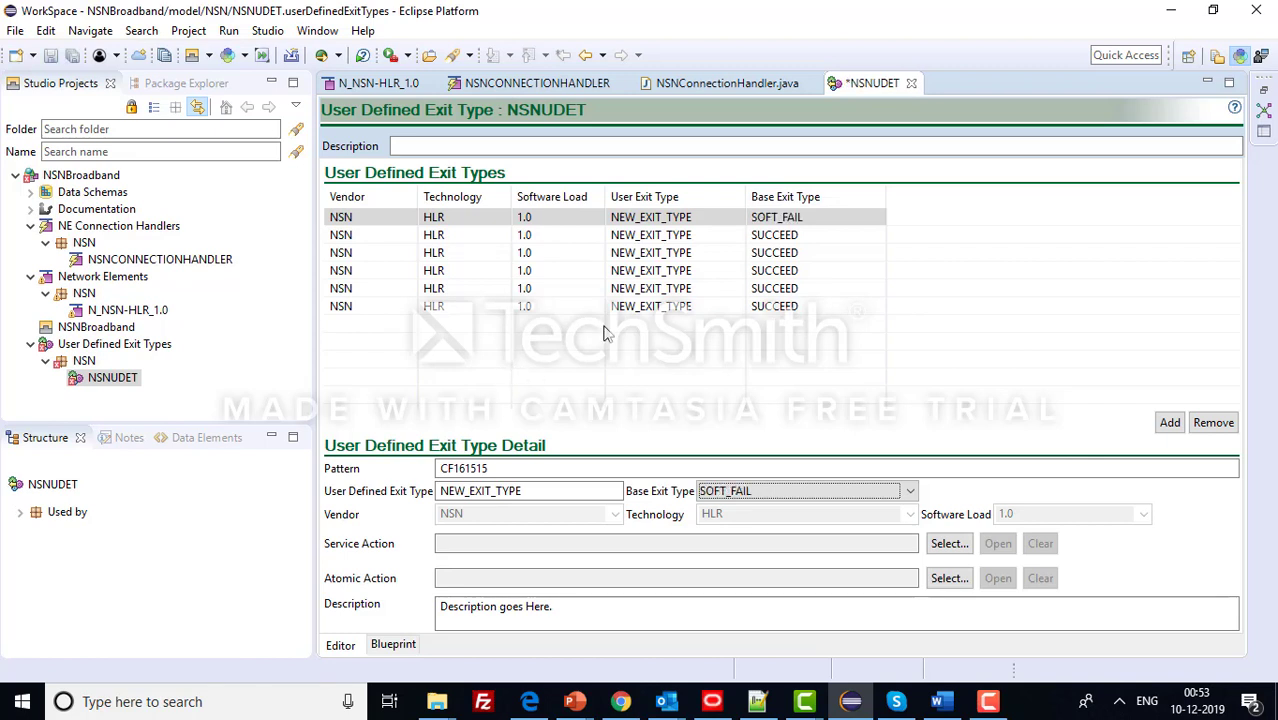
click(591, 272)
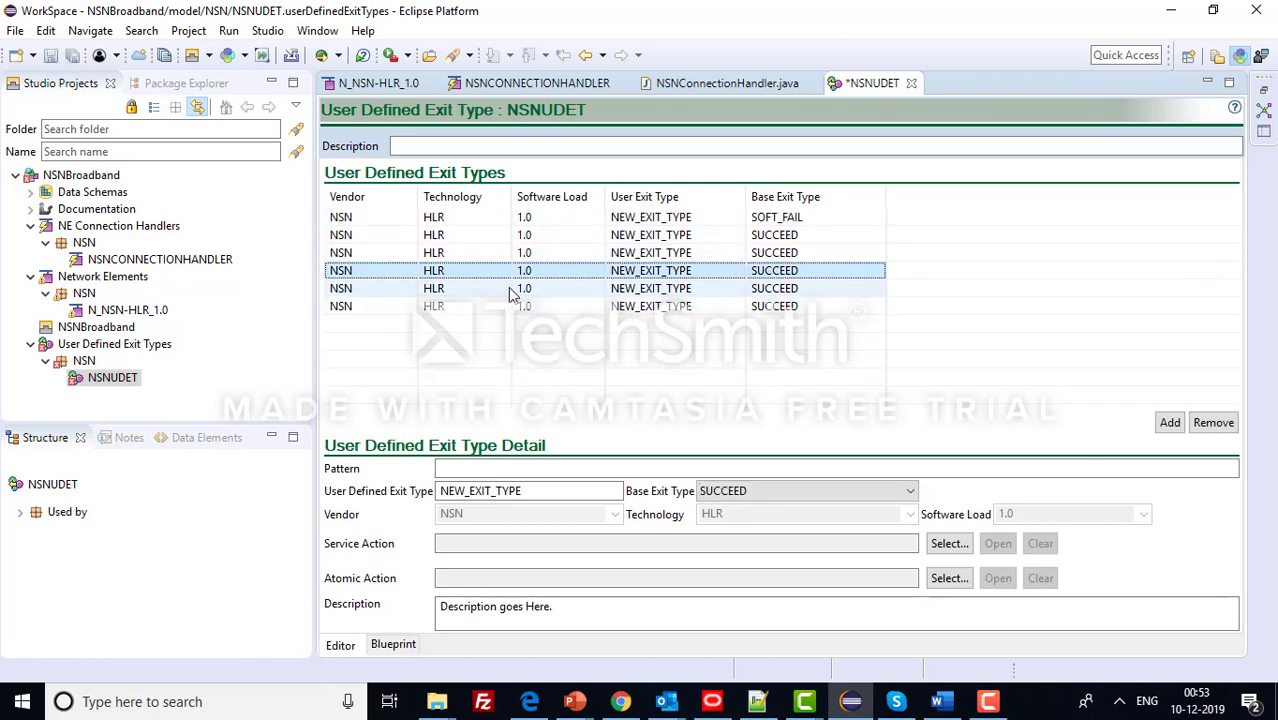
key(ctrl+s)
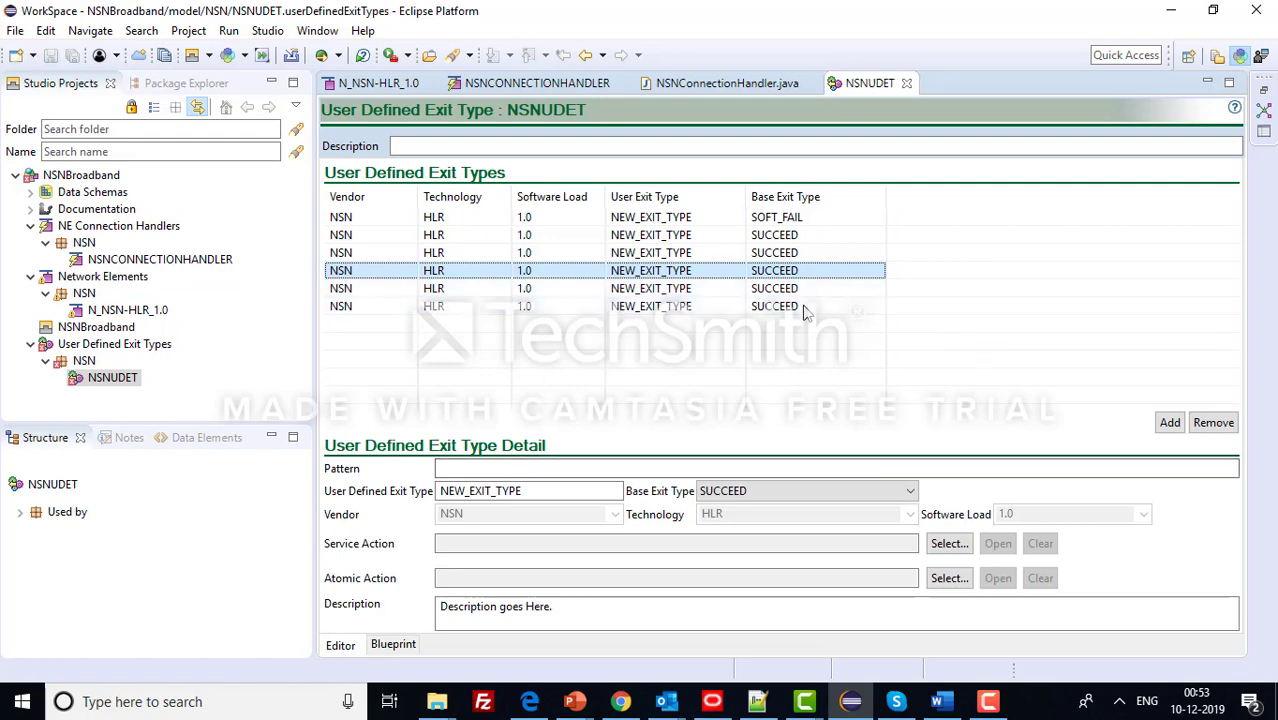
click(757, 700)
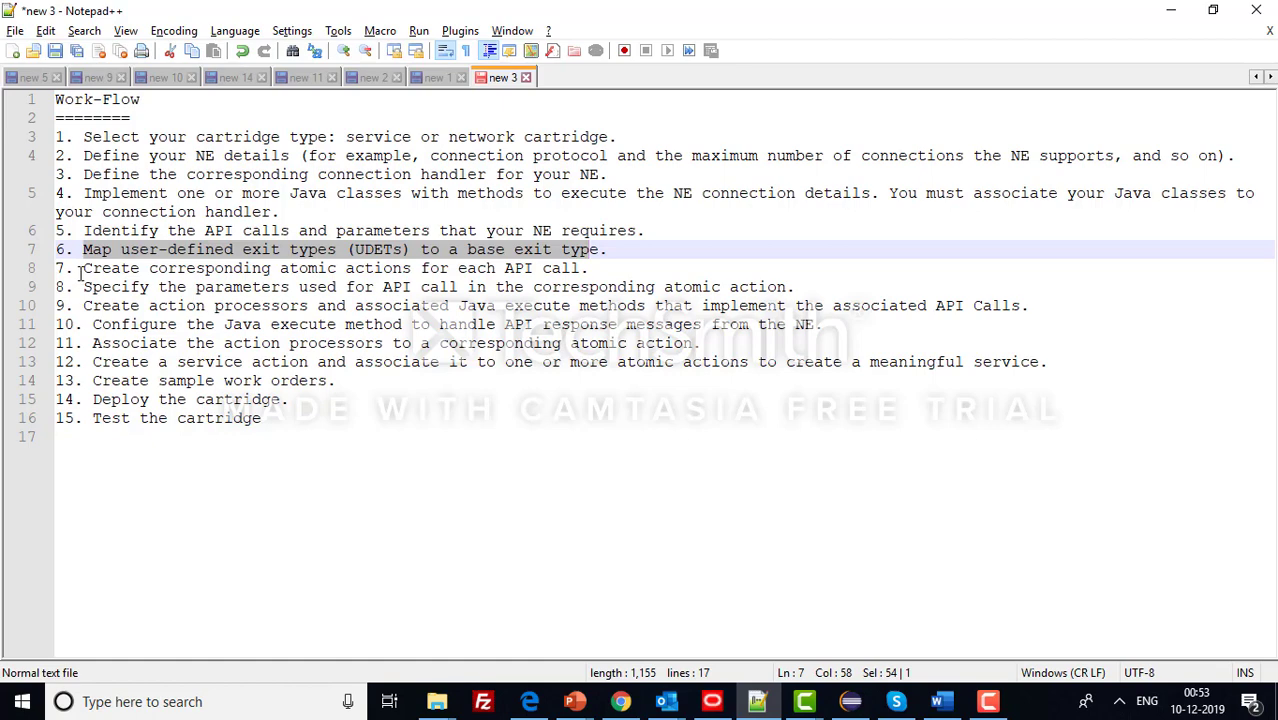
- Highlight step 7 on creating atomic actions per API call, then return to Design Studio
drag(83, 268, 600, 268)
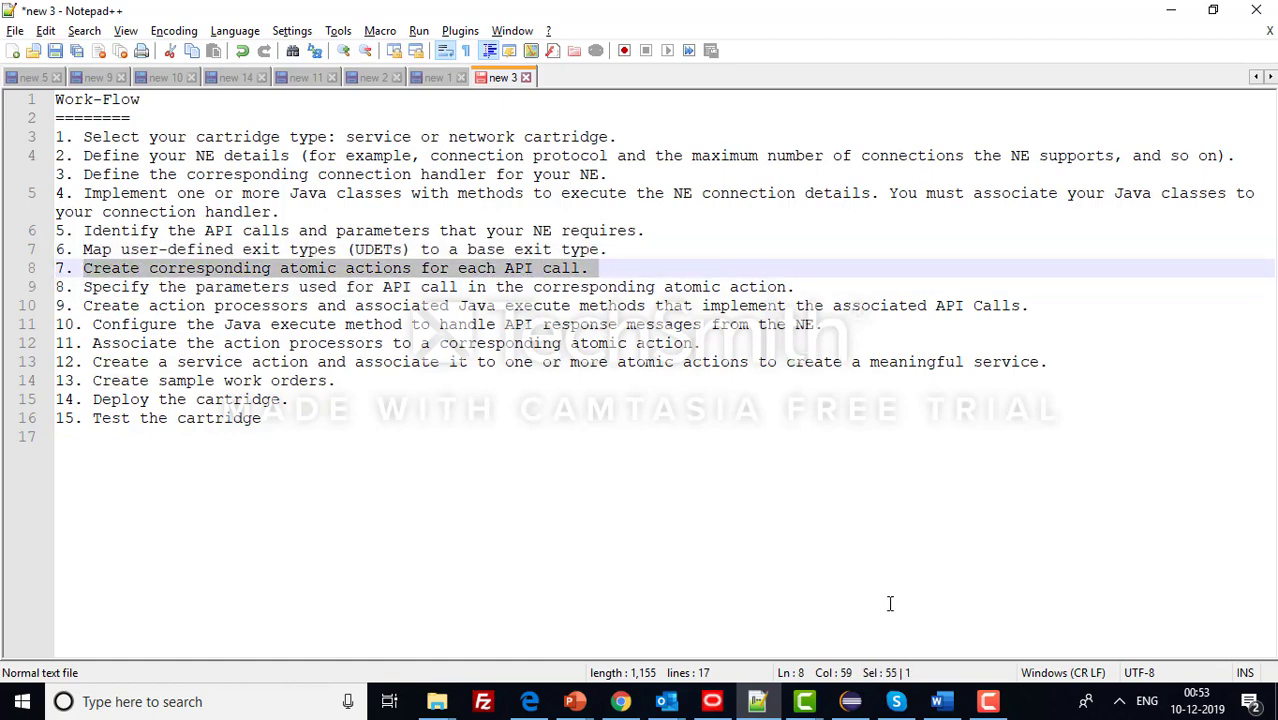
click(850, 700)
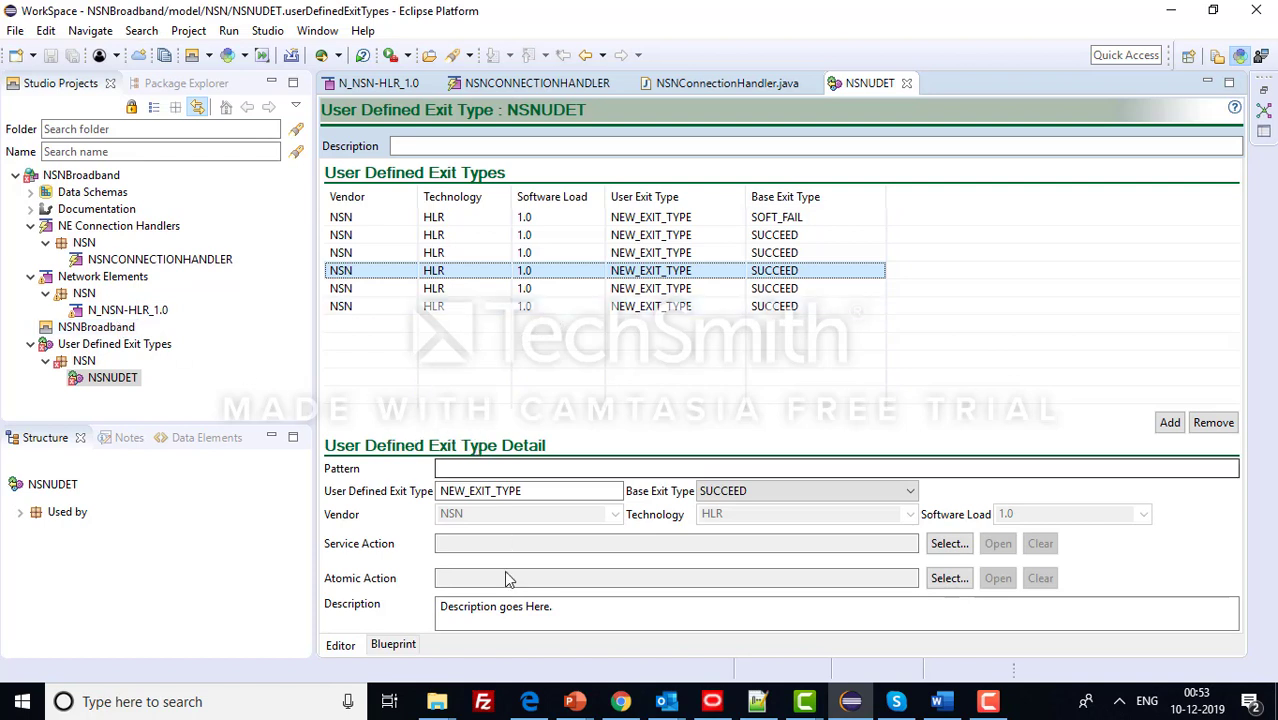
- Open the NSNBroadband project's New menu, then back out without creating anything
click(99, 178)
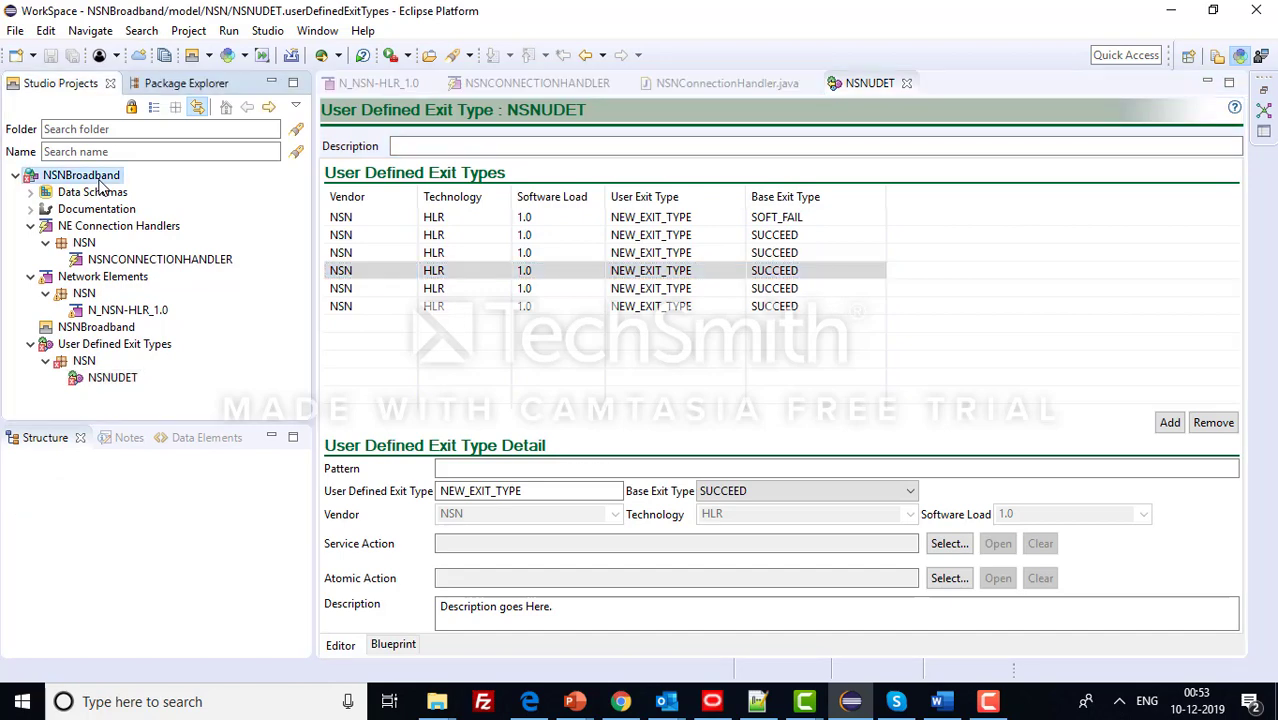
right_click(99, 184)
mouse_move(468, 29)
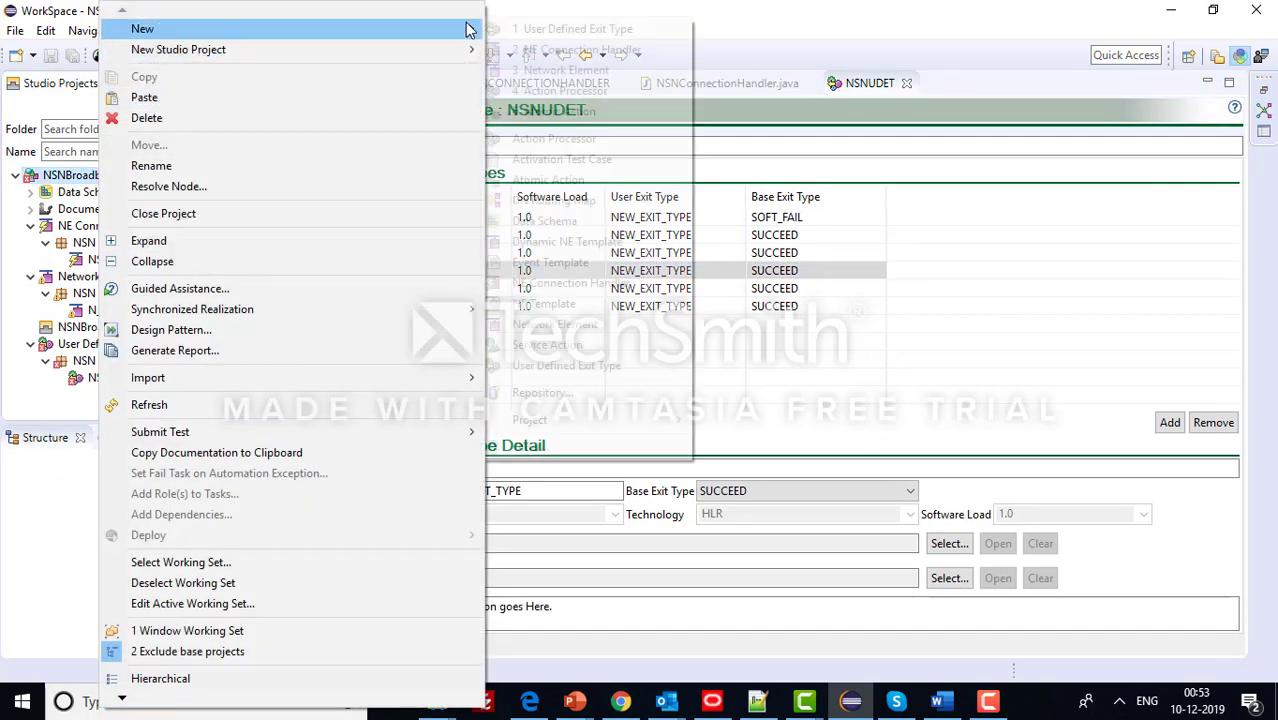
click(988, 703)
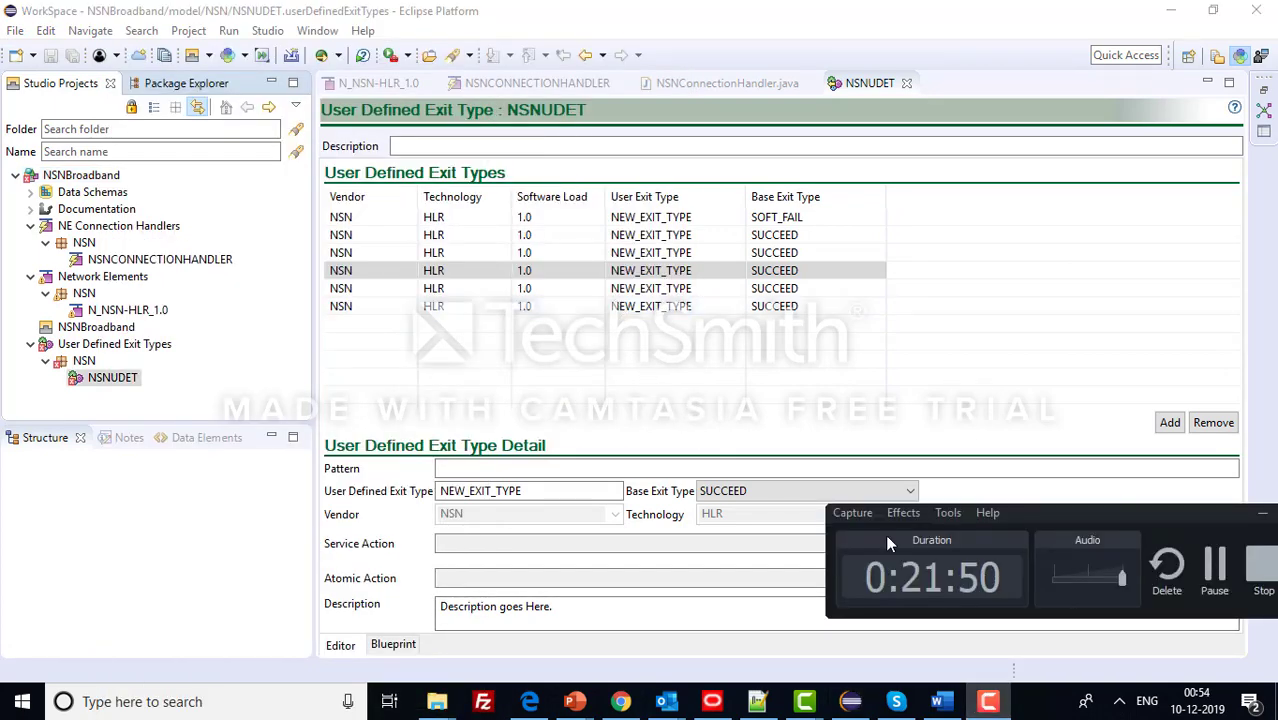
click(1264, 514)
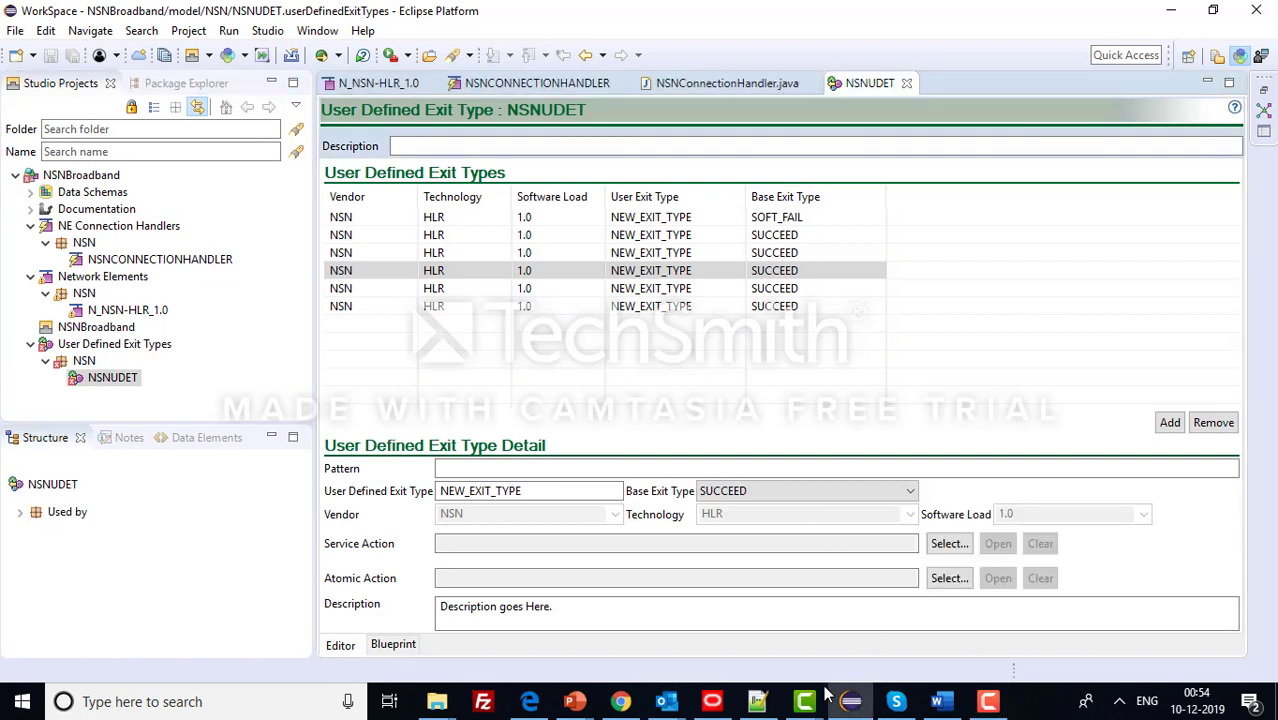
- Create atomic action A_NSN-HLR_ADD_SUB in folder NSN with a custom, unrecommended name
click(107, 175)
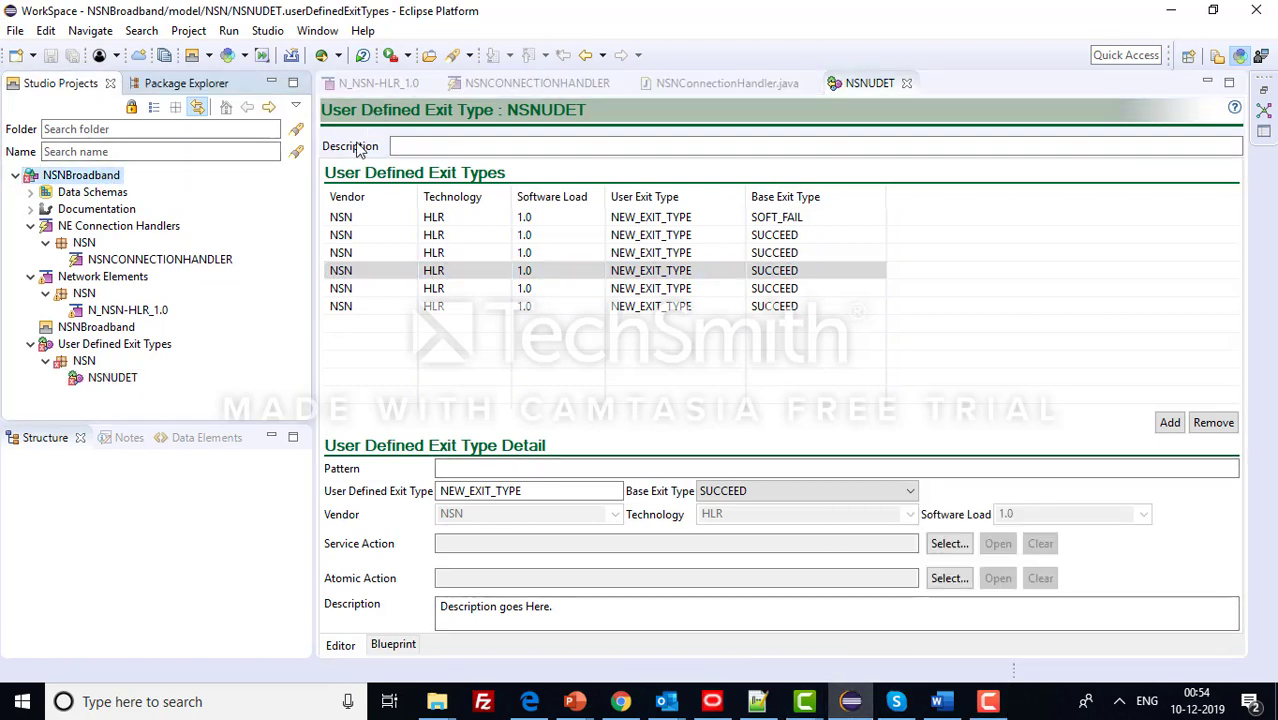
right_click(103, 170)
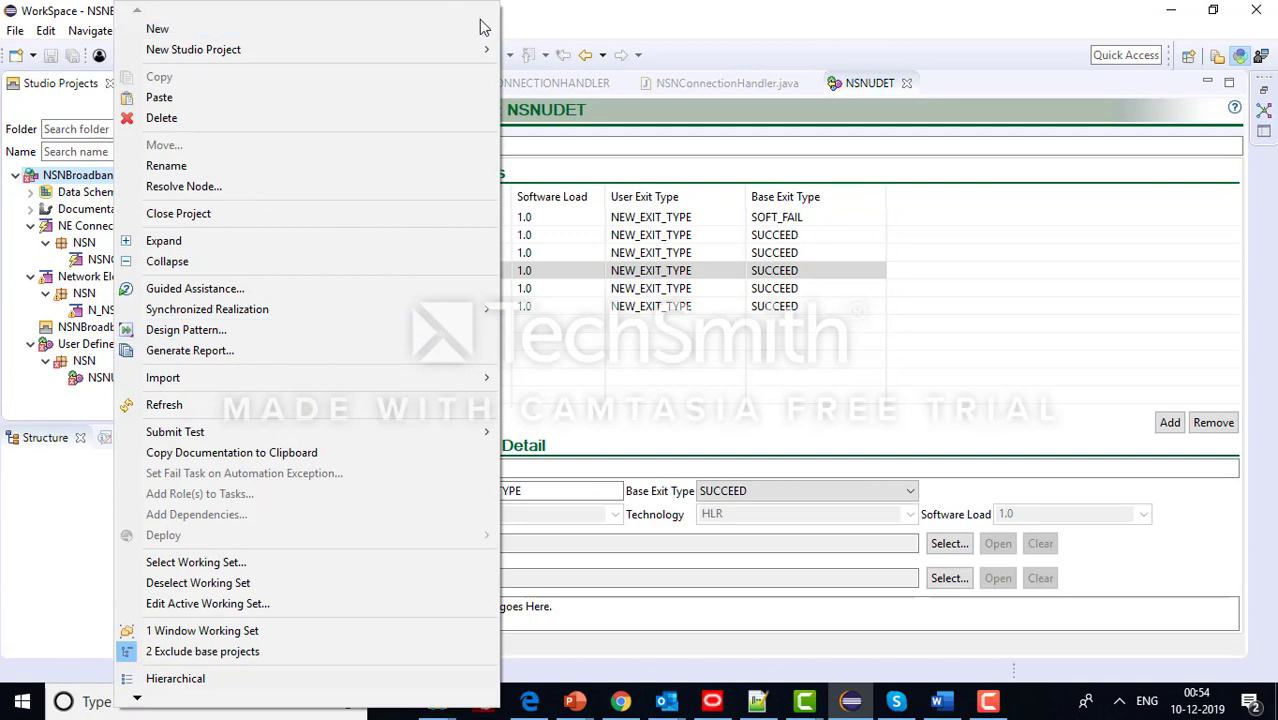
mouse_move(485, 28)
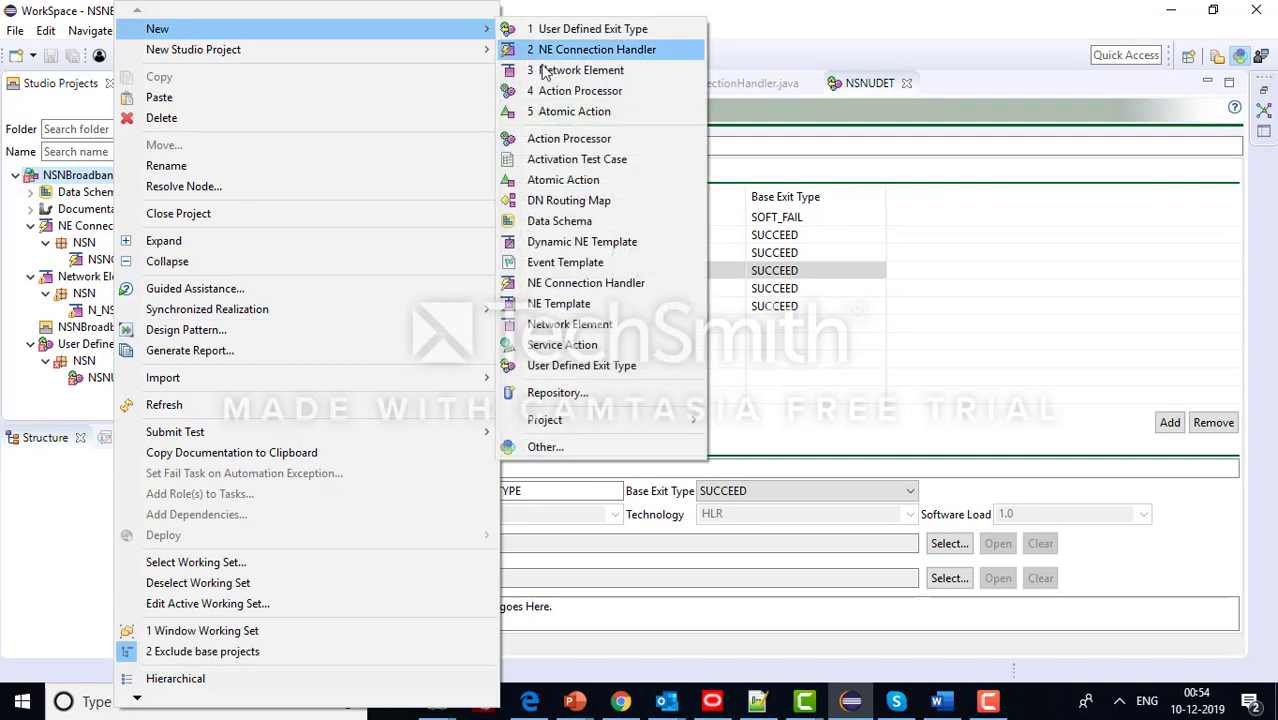
click(592, 114)
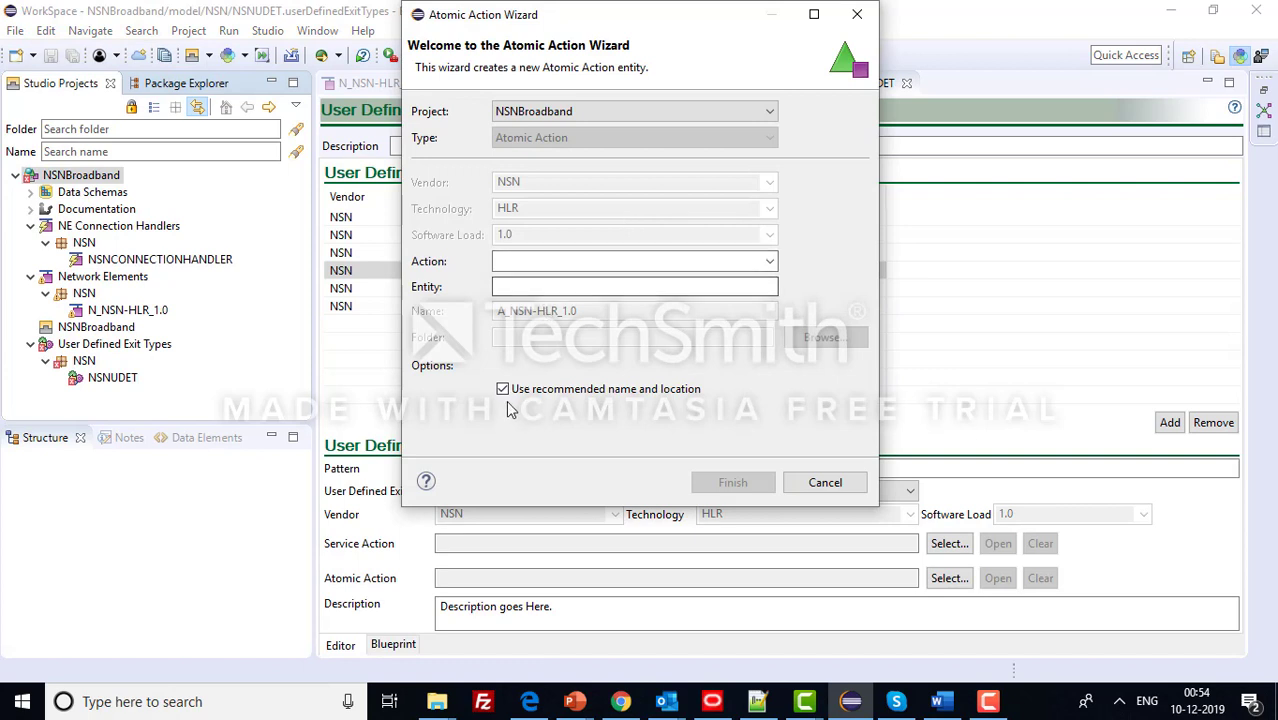
click(502, 389)
click(527, 337)
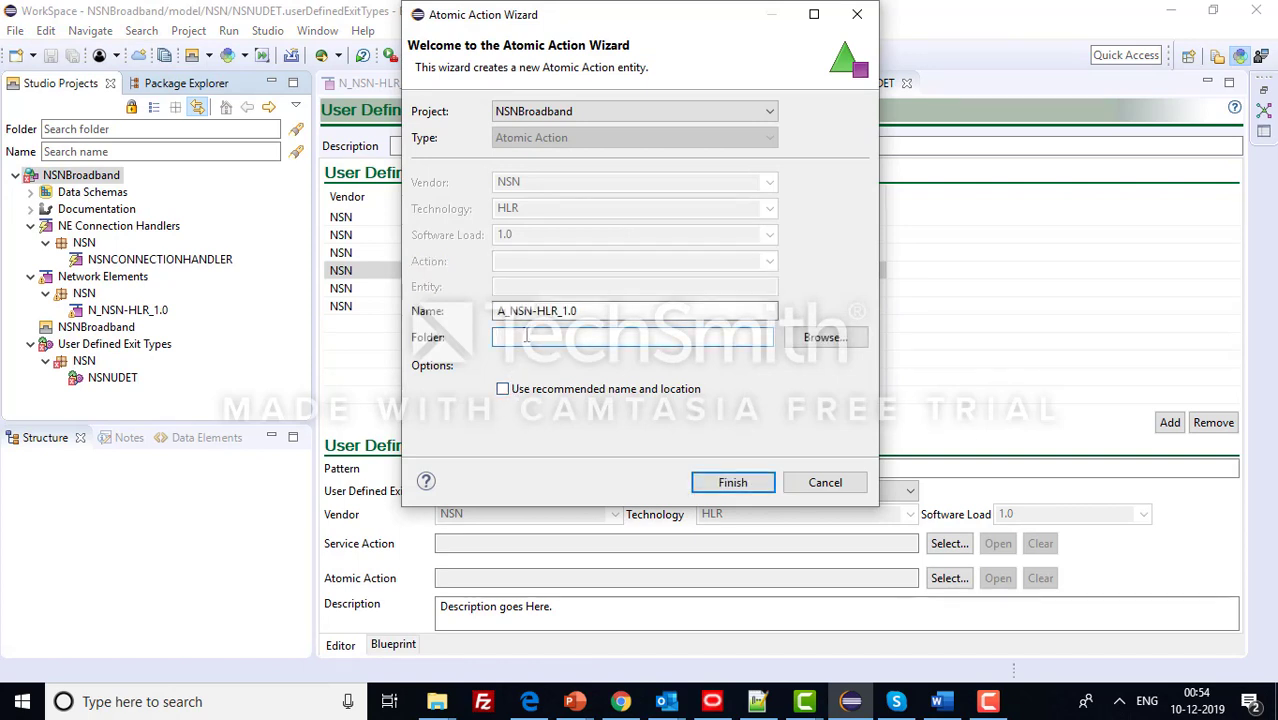
click(599, 310)
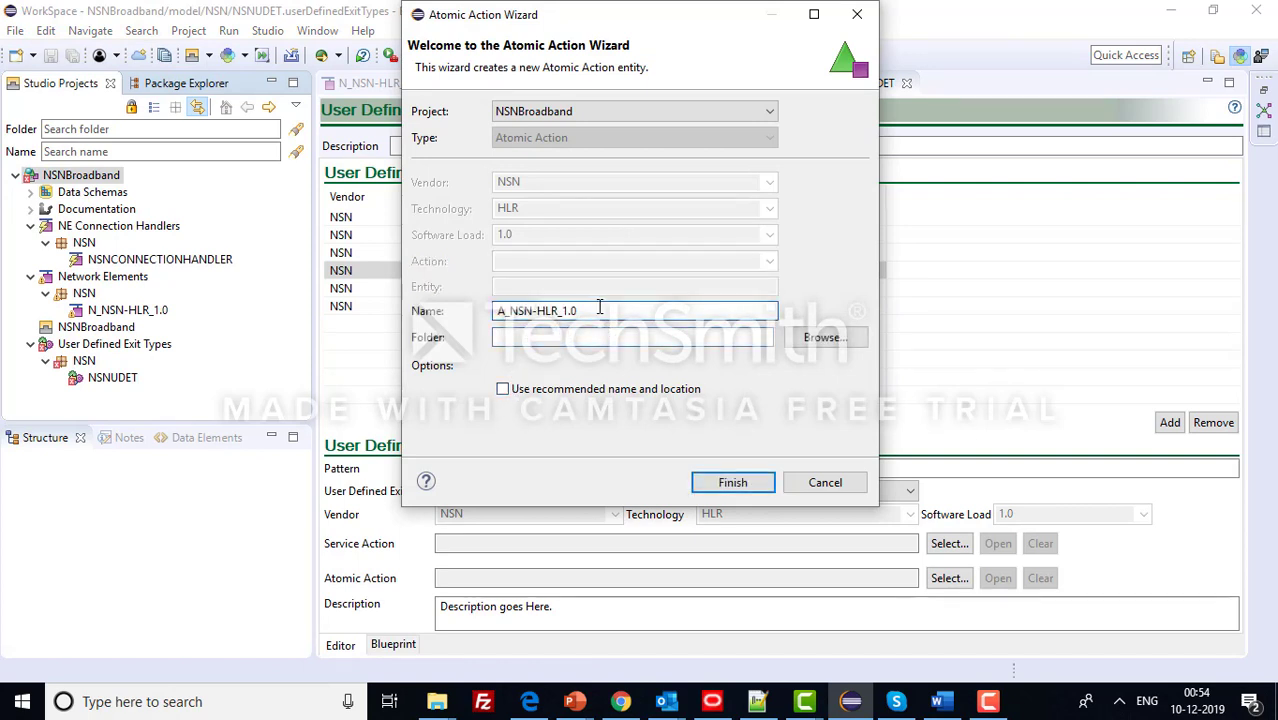
key(BackSpace)
key(BackSpace)
key(BackSpace)
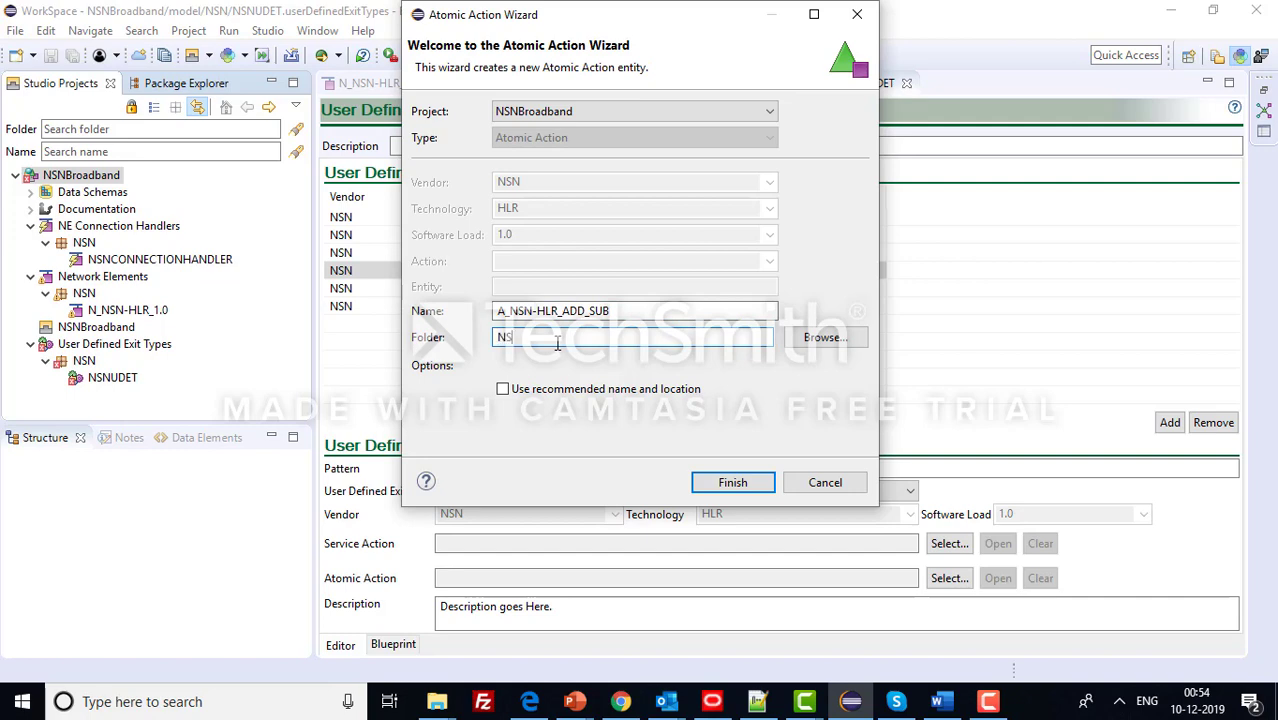
click(716, 478)
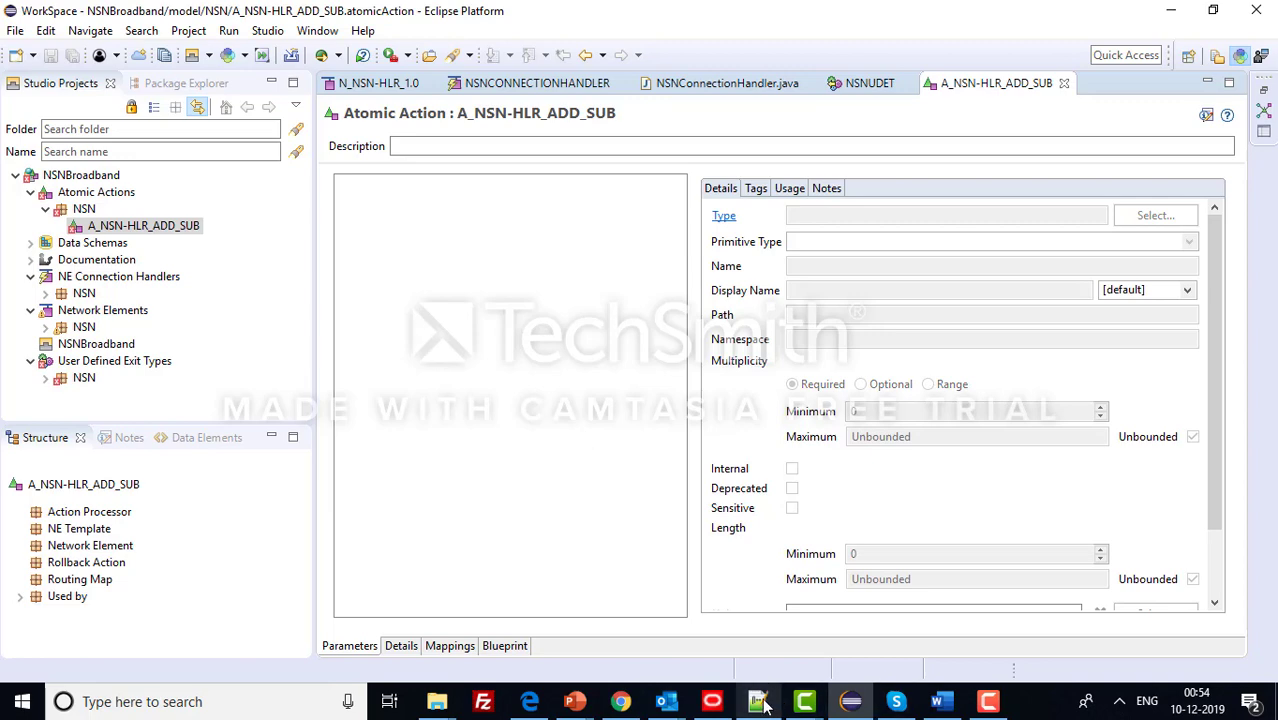
- Check workflow note step 8 about specifying API parameters
click(750, 650)
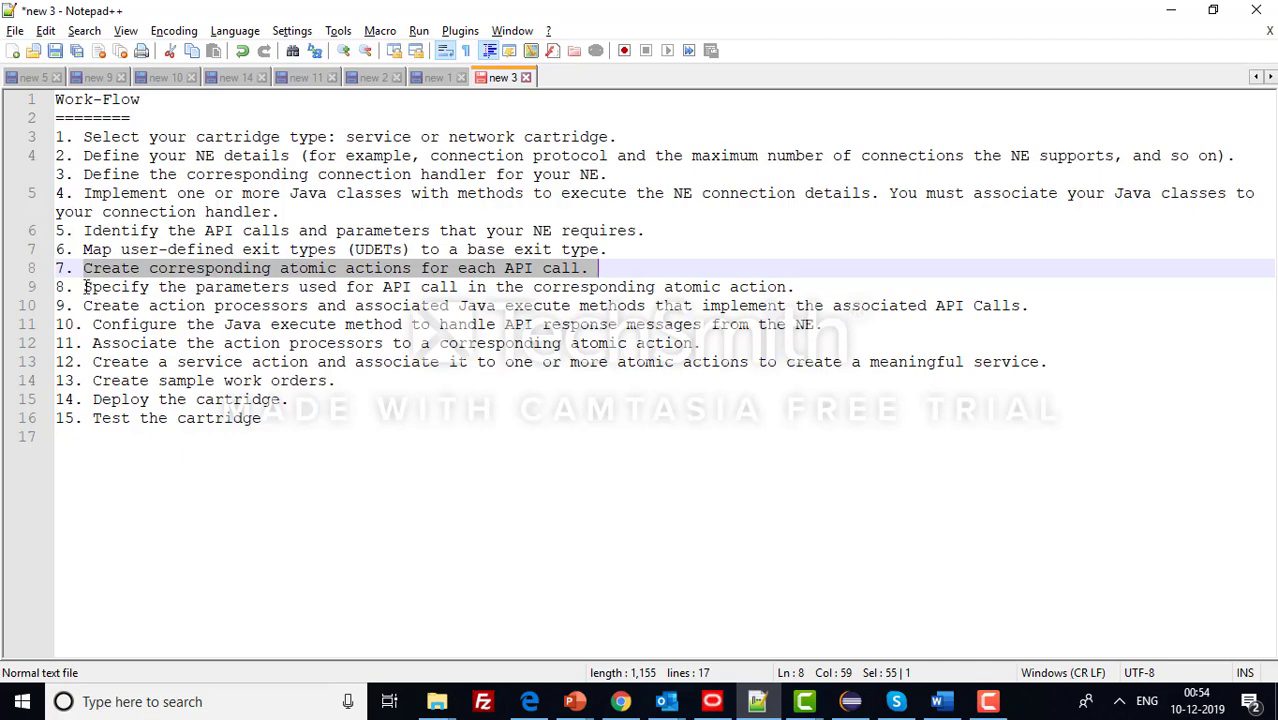
drag(87, 287, 800, 287)
click(851, 701)
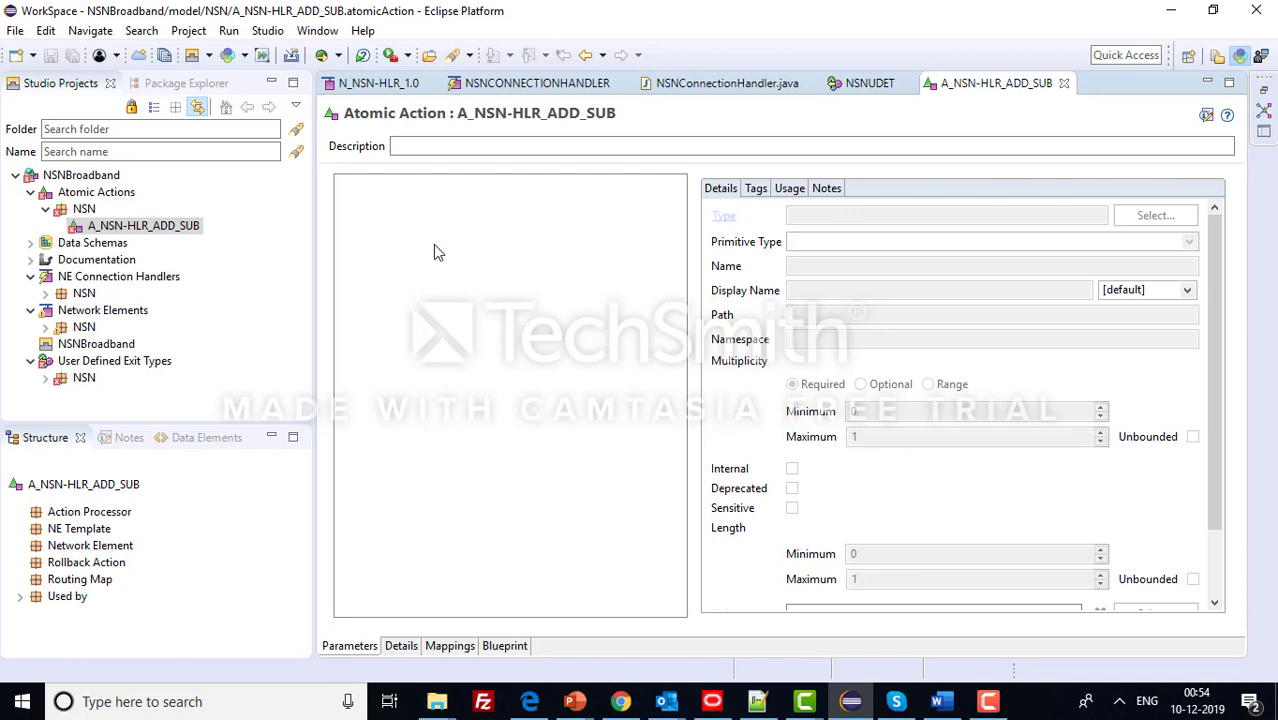
- Add a new simple element parameter NAME (optional string, max length 40) and save
right_click(434, 246)
click(402, 270)
right_click(416, 253)
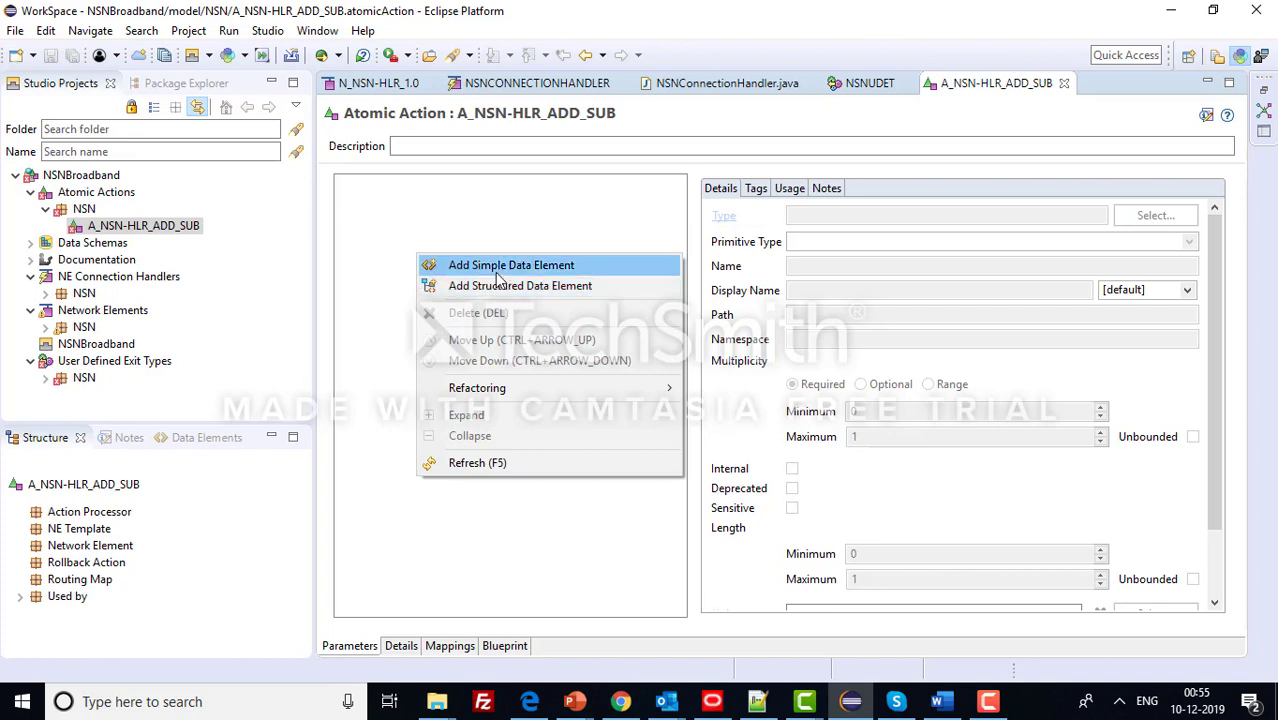
click(493, 267)
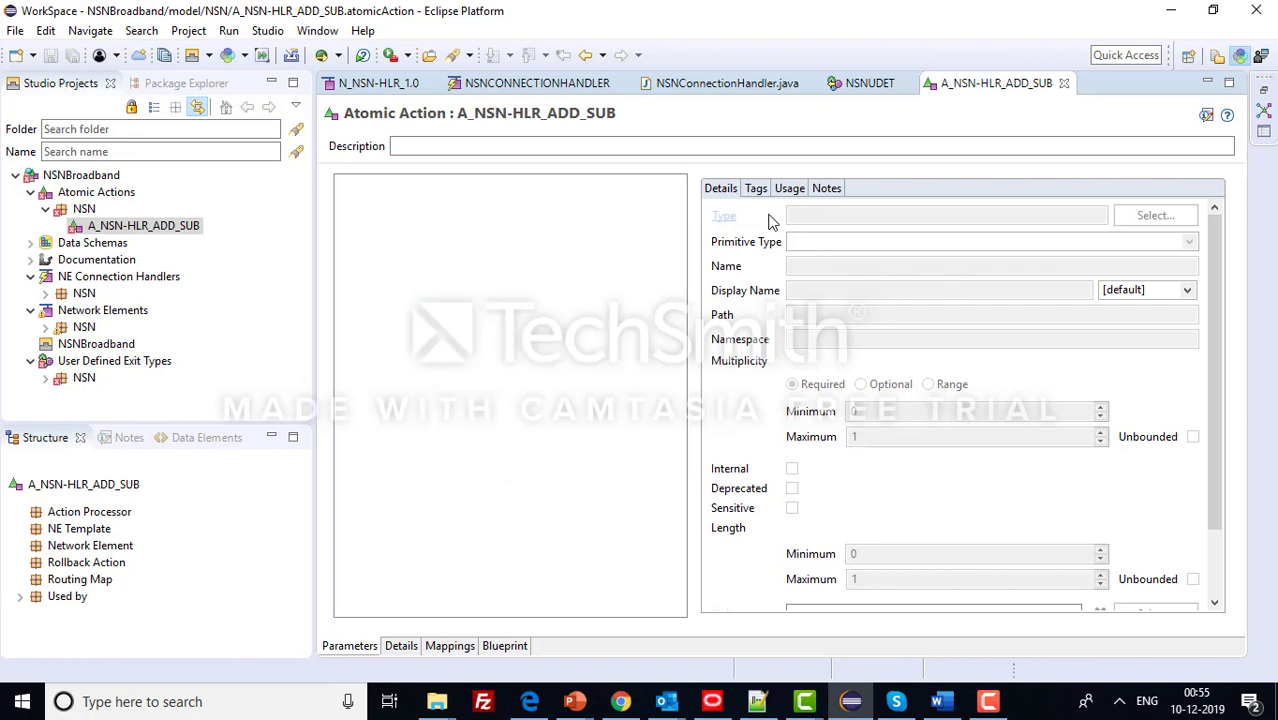
click(455, 107)
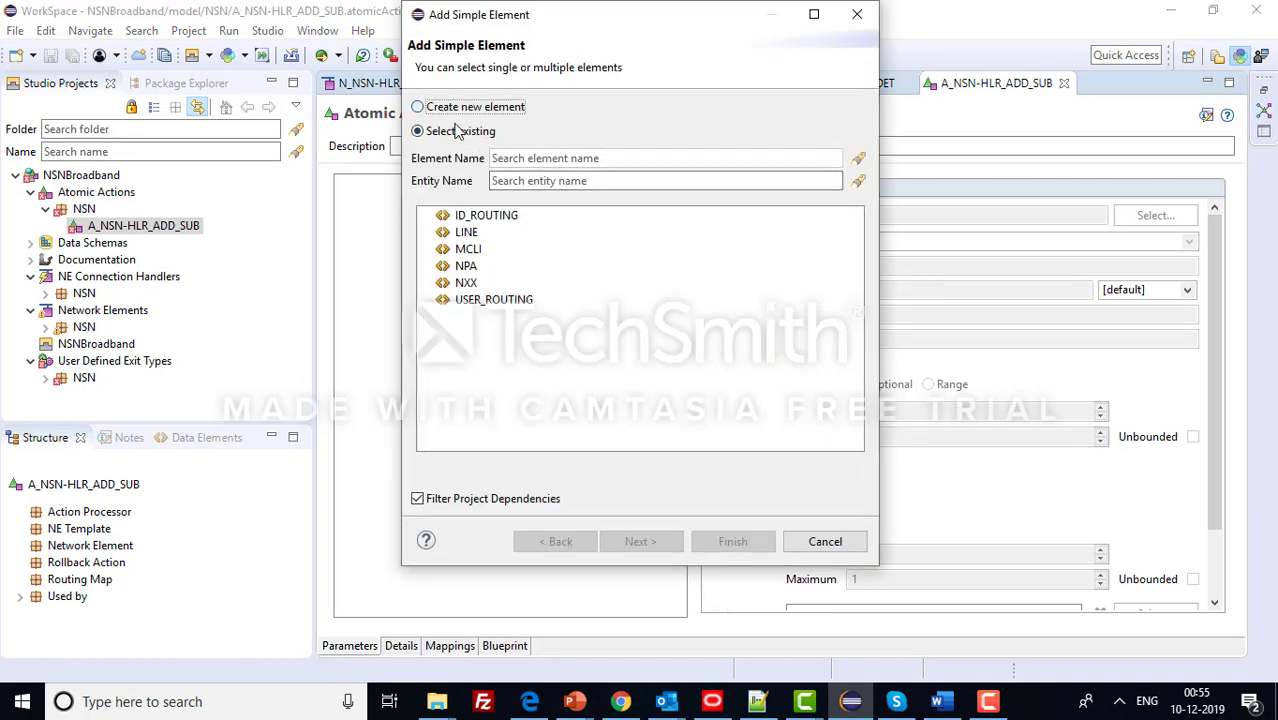
click(640, 541)
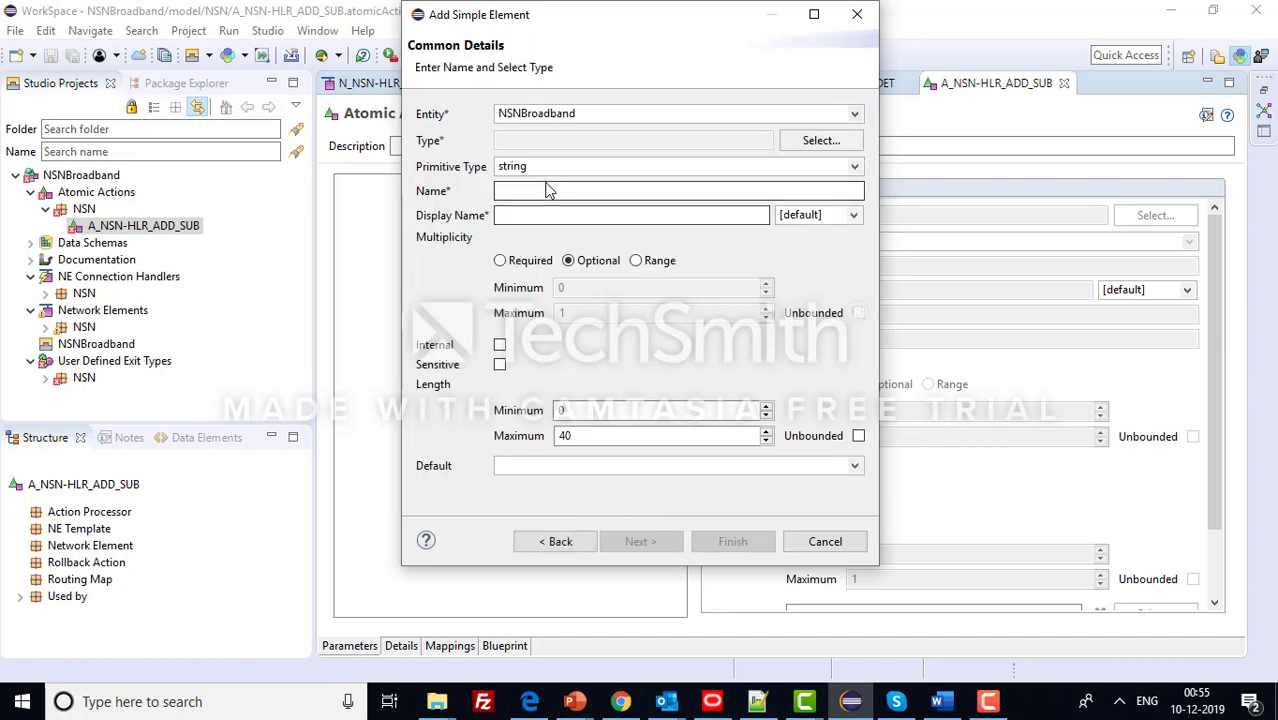
click(547, 190)
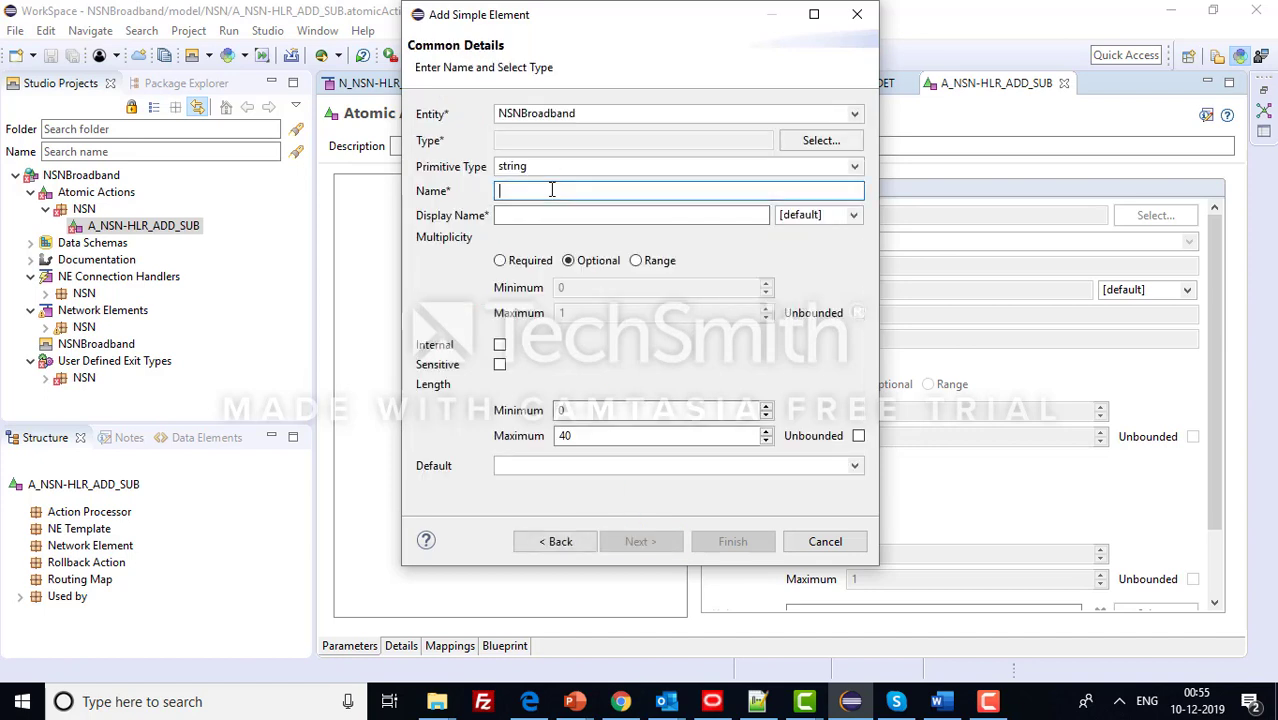
text(NAME)
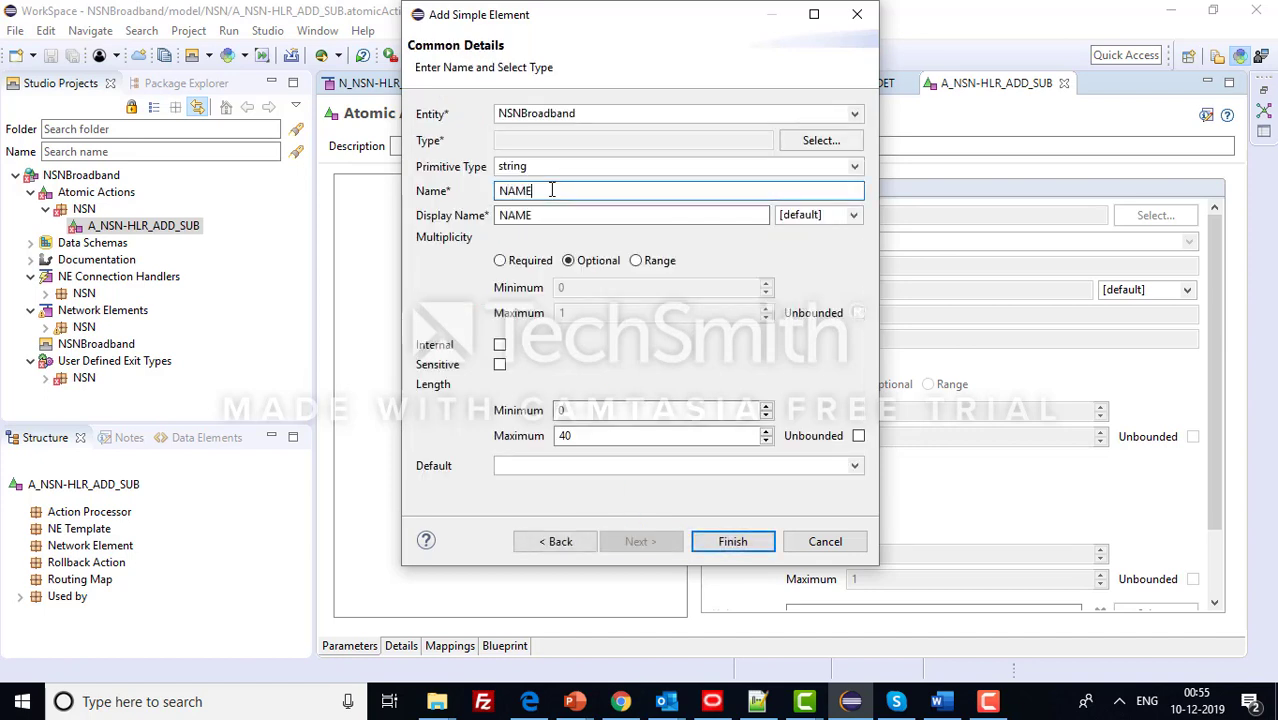
click(741, 548)
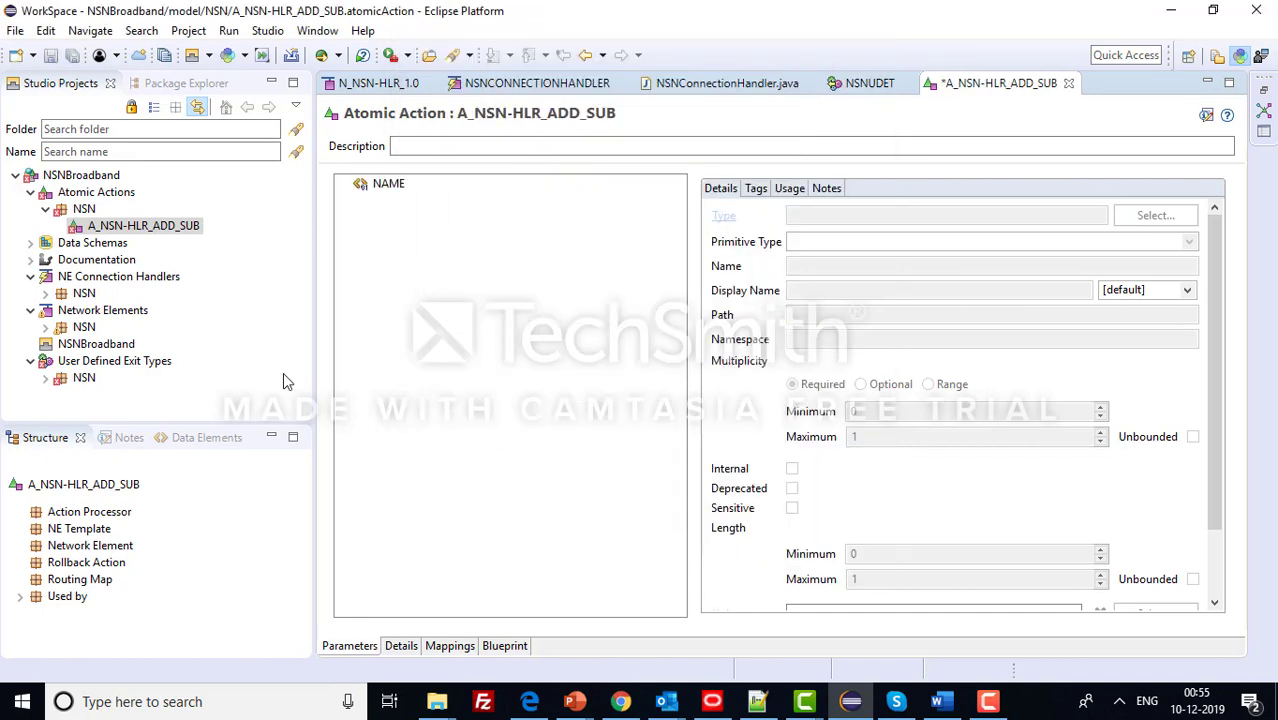
key(ctrl+s)
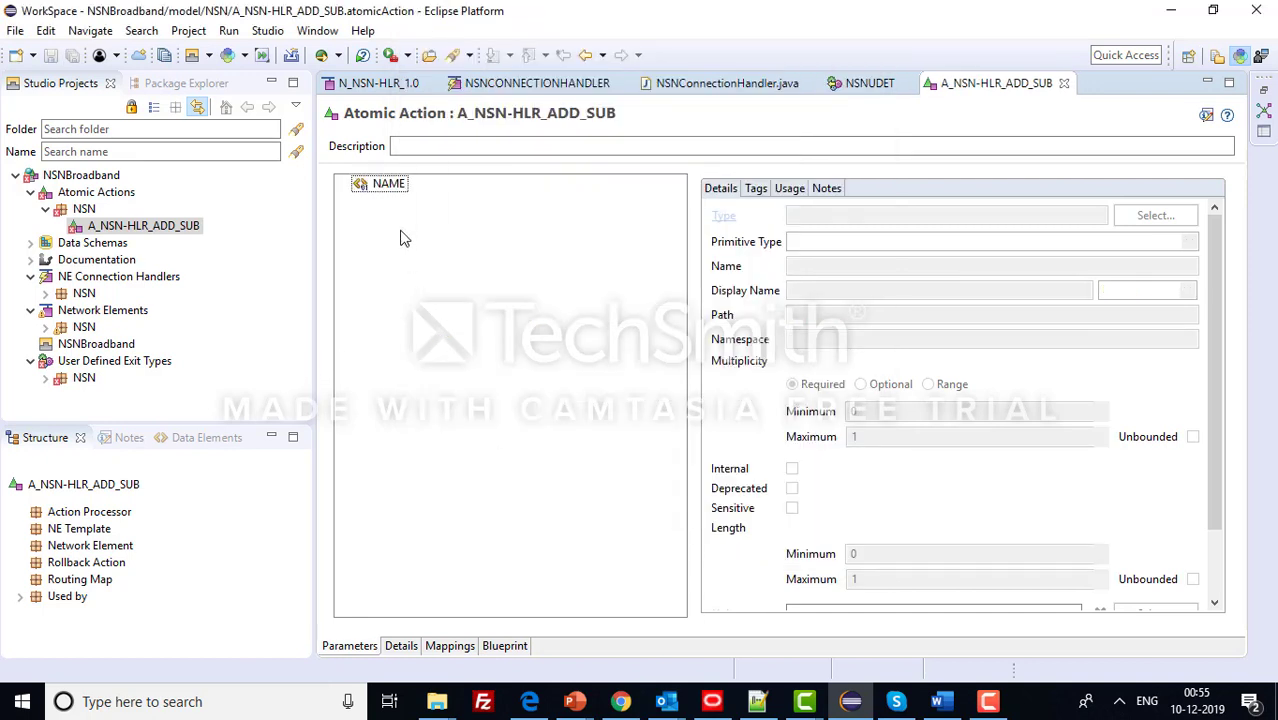
- Add a new structured data element parameter named ID and save the atomic action
right_click(400, 234)
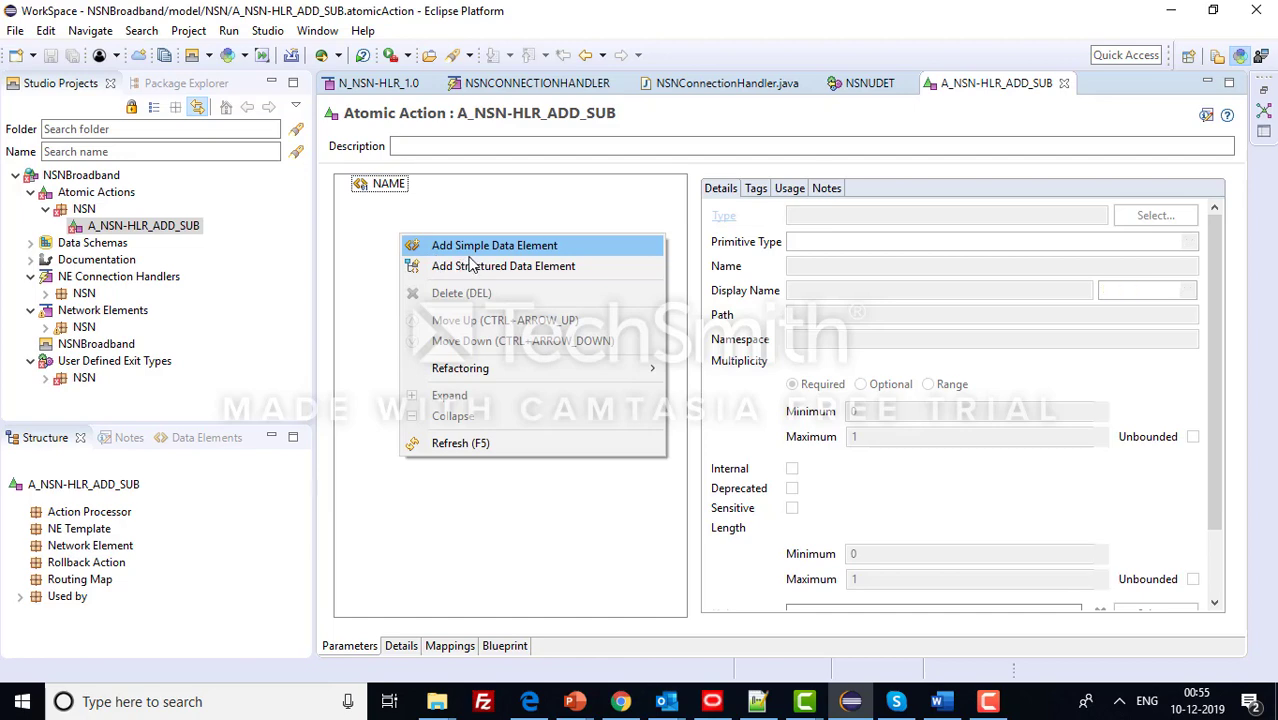
click(472, 265)
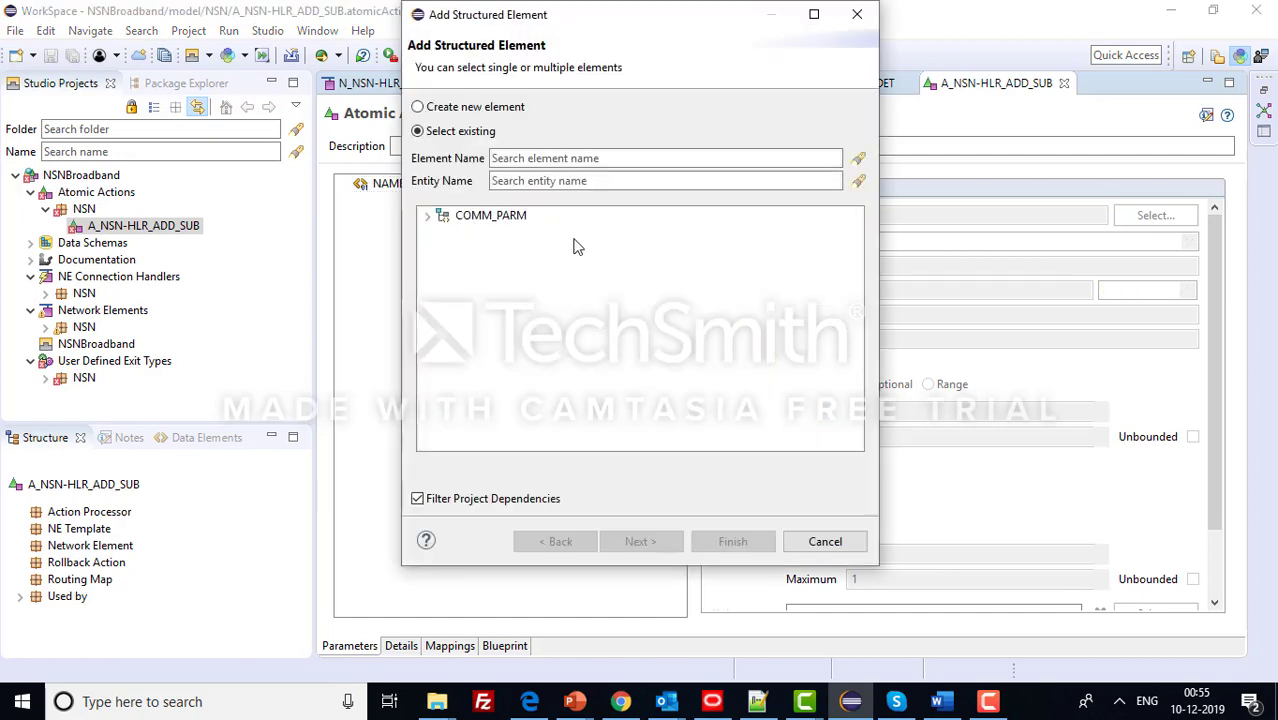
click(452, 107)
click(645, 541)
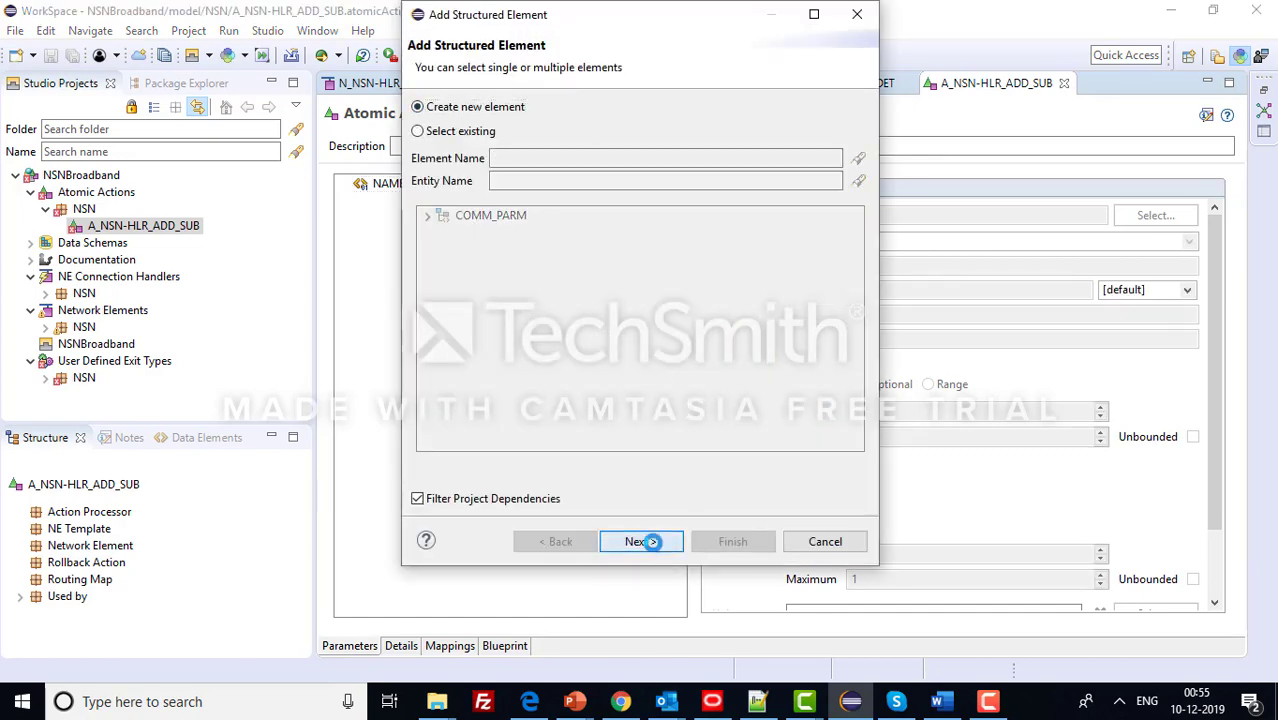
click(525, 191)
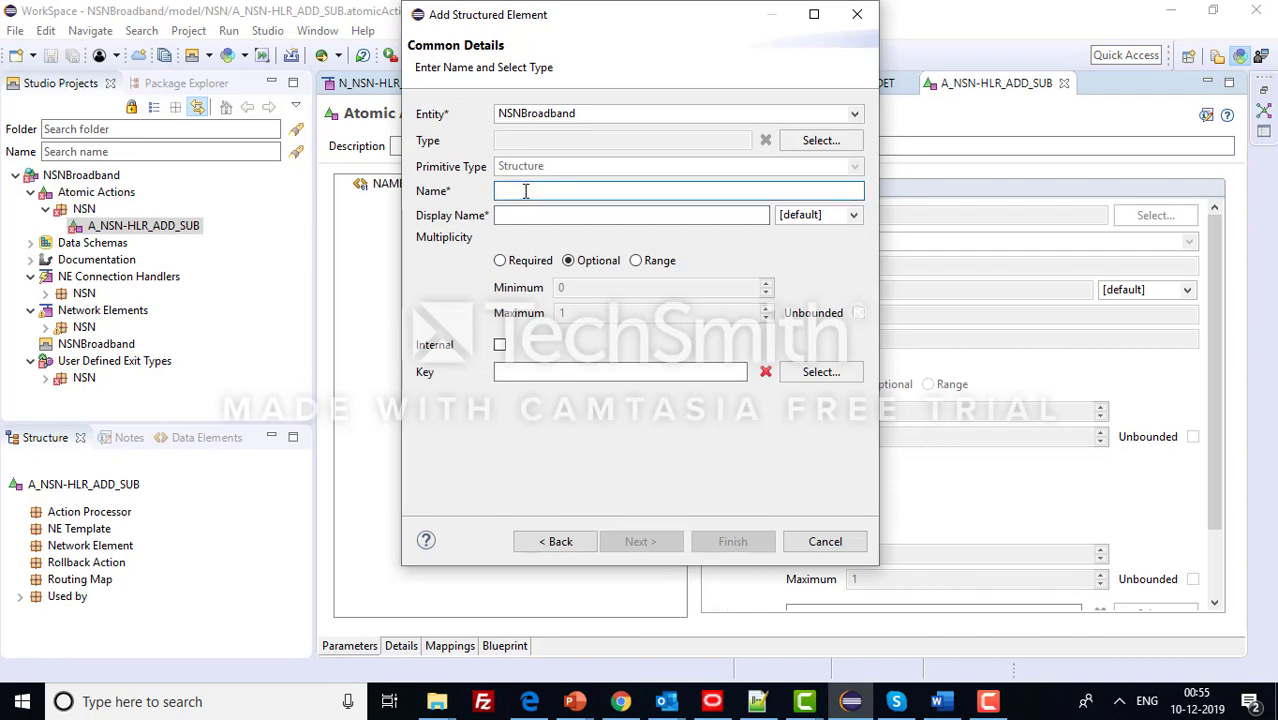
text(ID)
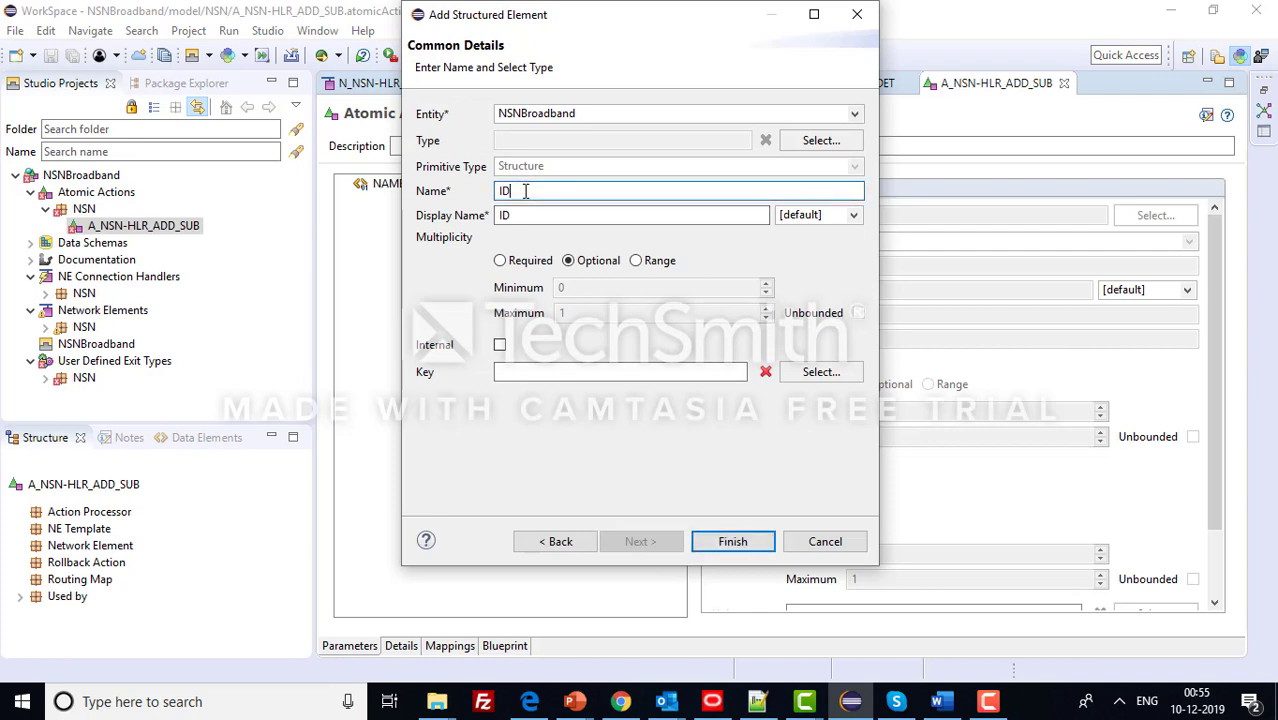
click(732, 542)
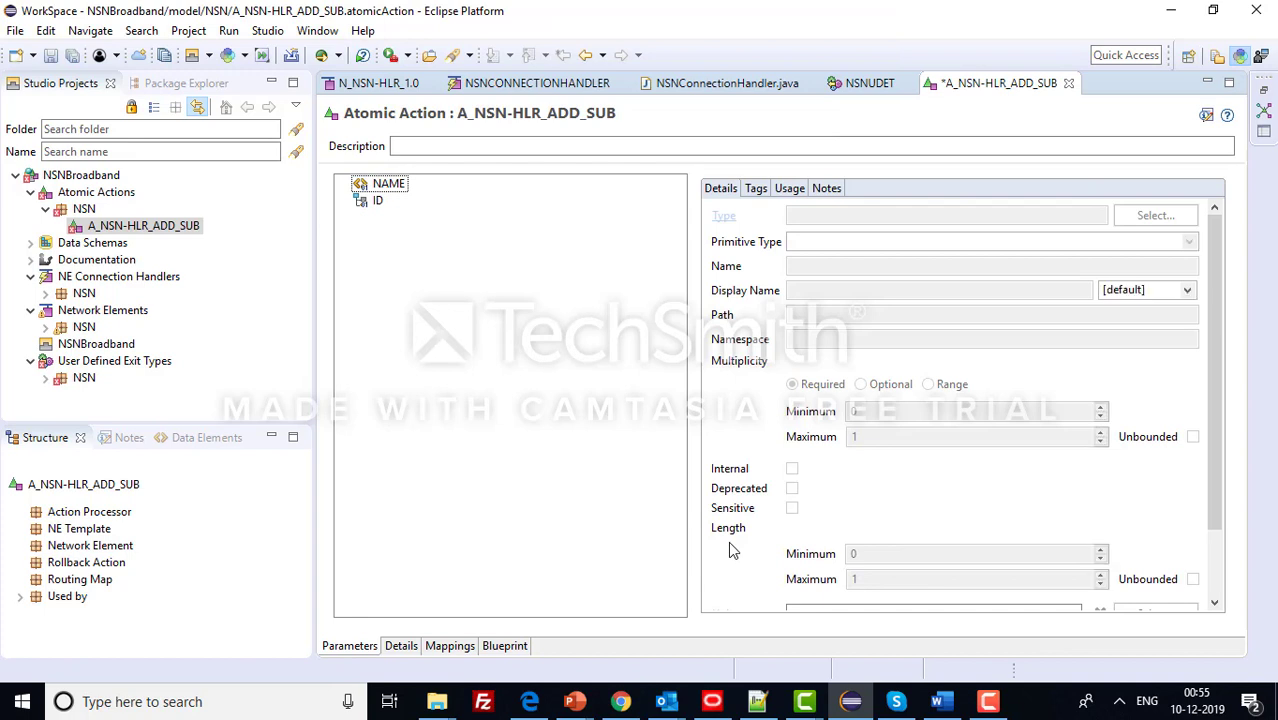
key(ctrl+s)
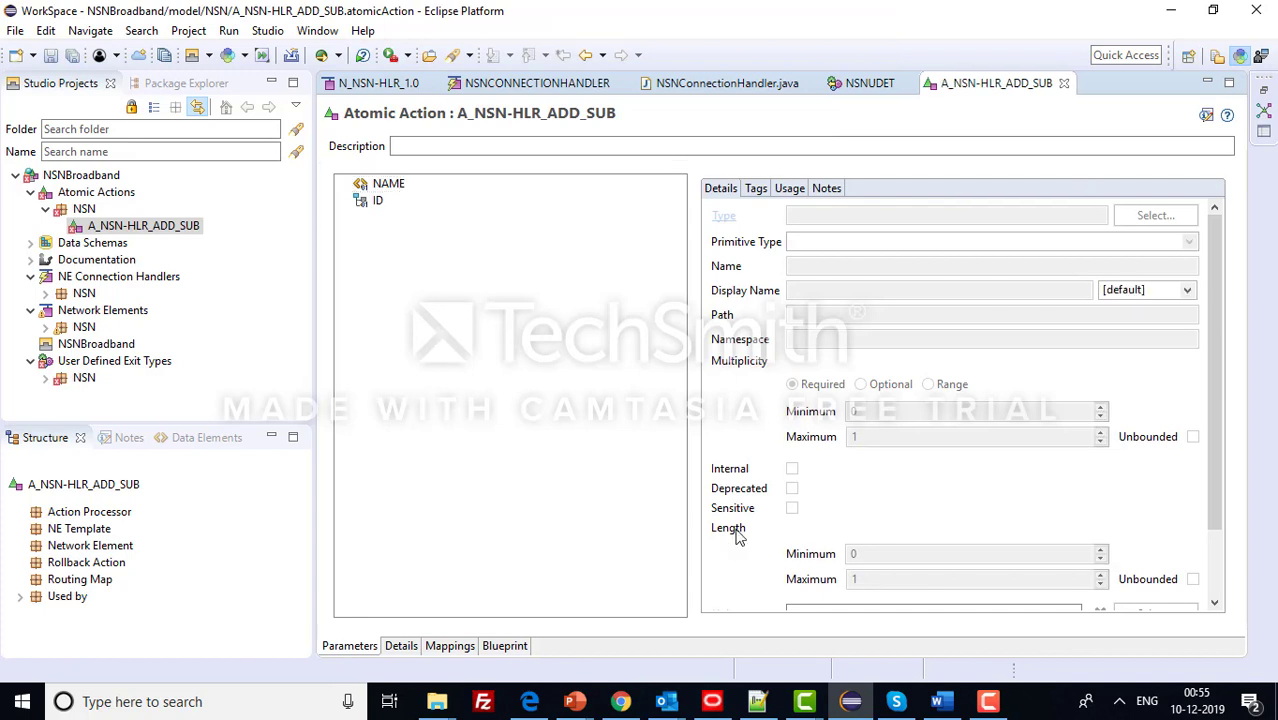
right_click(409, 268)
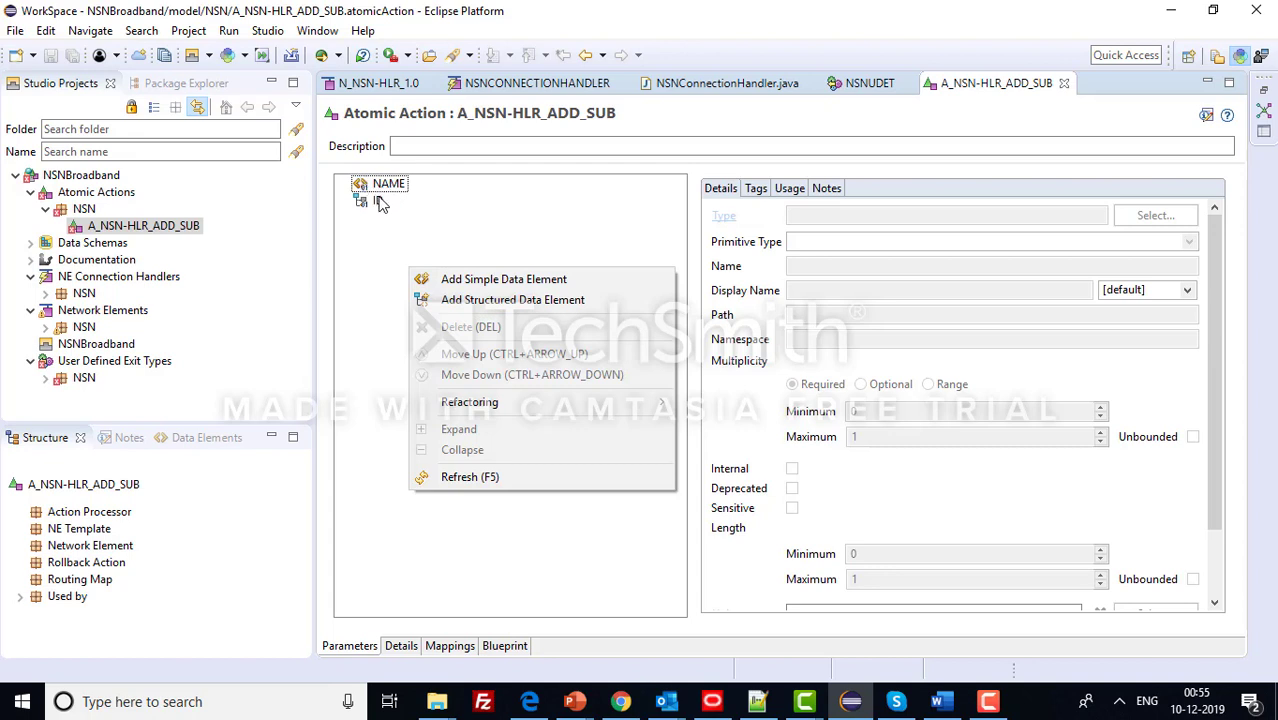
click(366, 251)
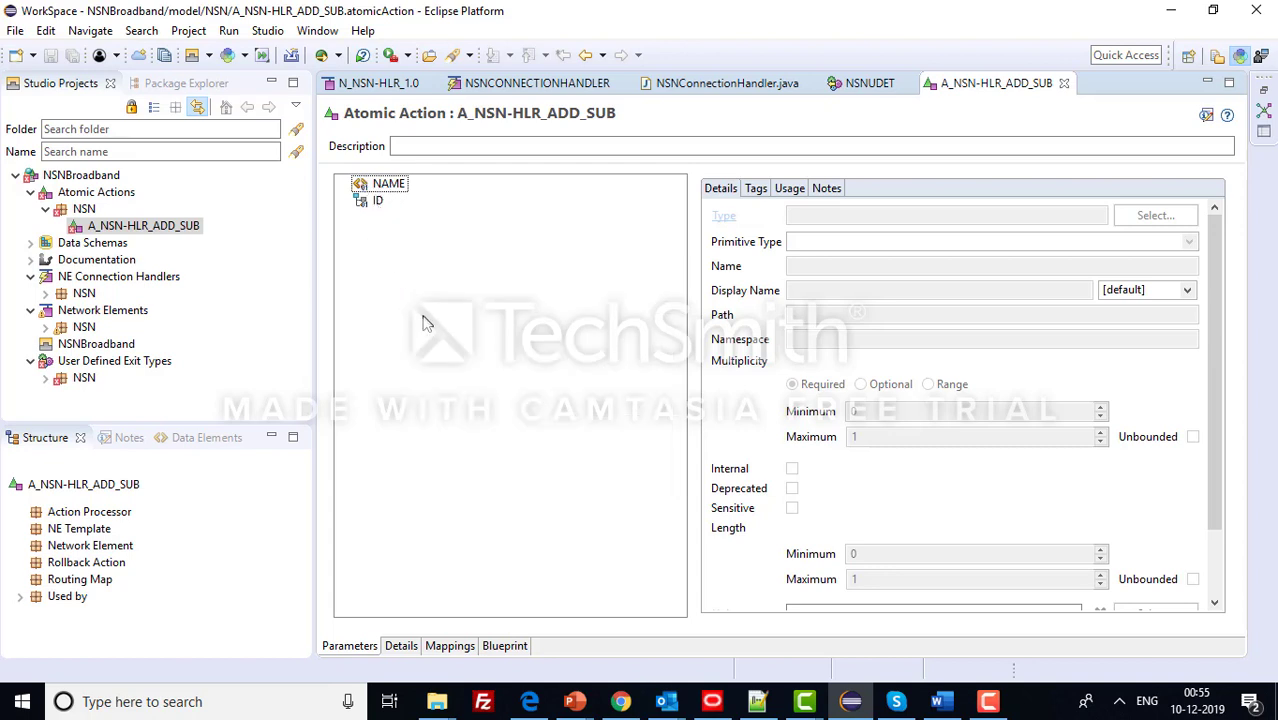
- Review the workflow note on creating action processors, checking the other workspace for reference
click(757, 701)
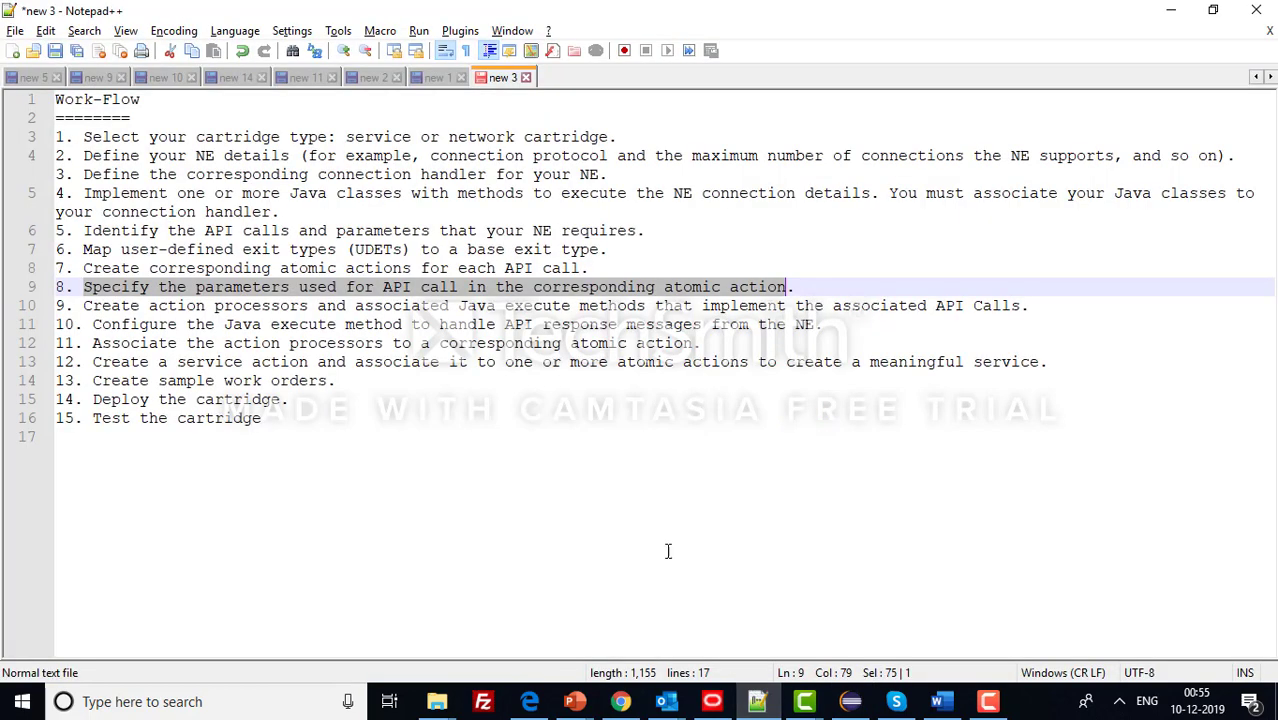
click(82, 307)
drag(86, 307, 845, 324)
click(712, 701)
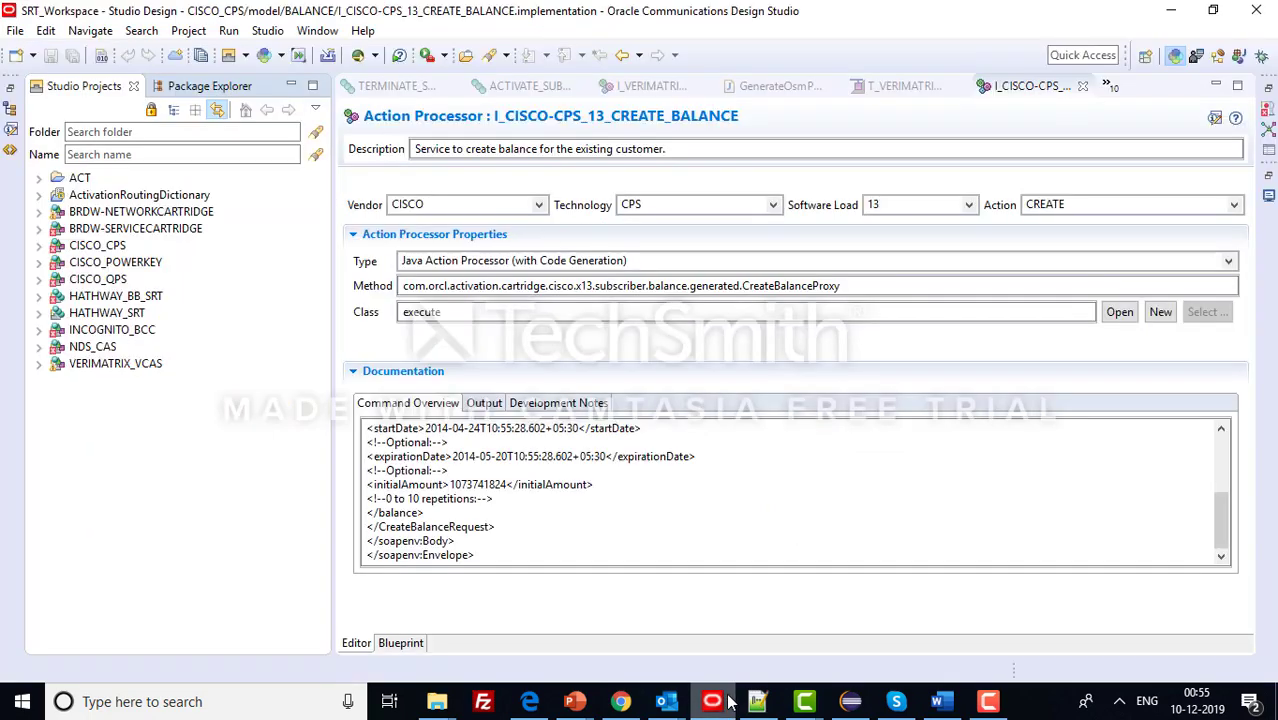
click(850, 701)
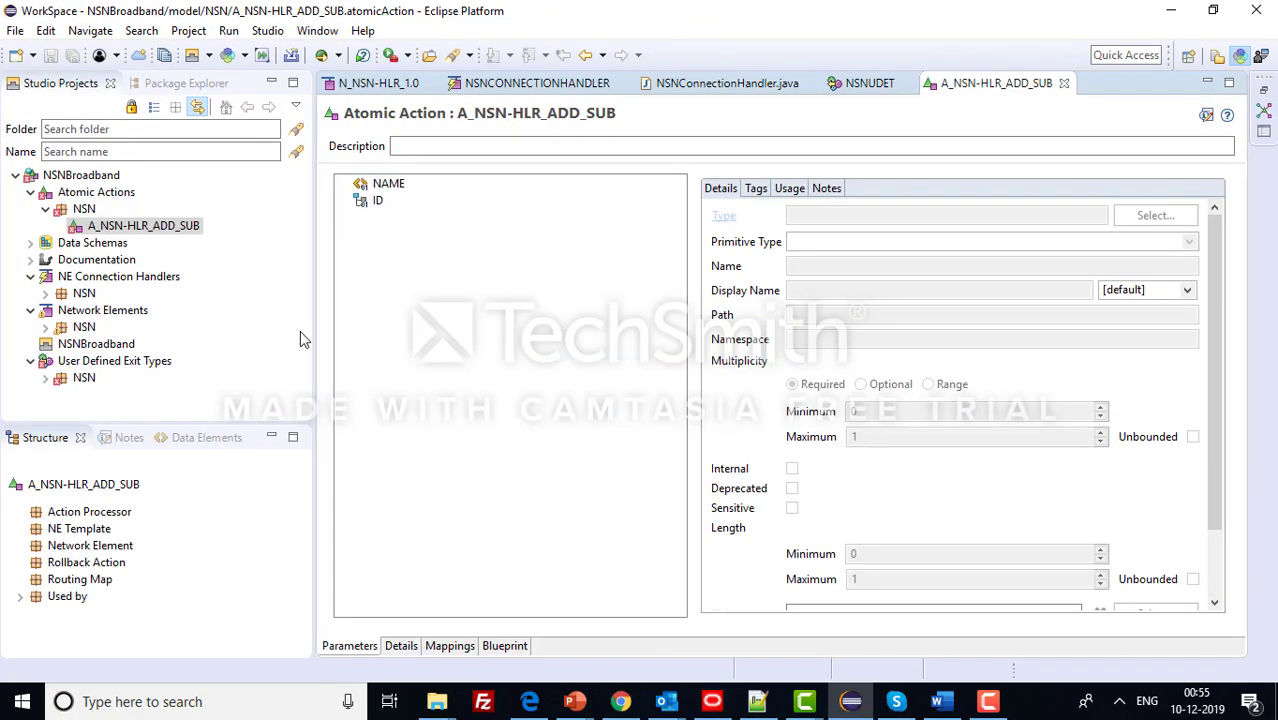
click(70, 178)
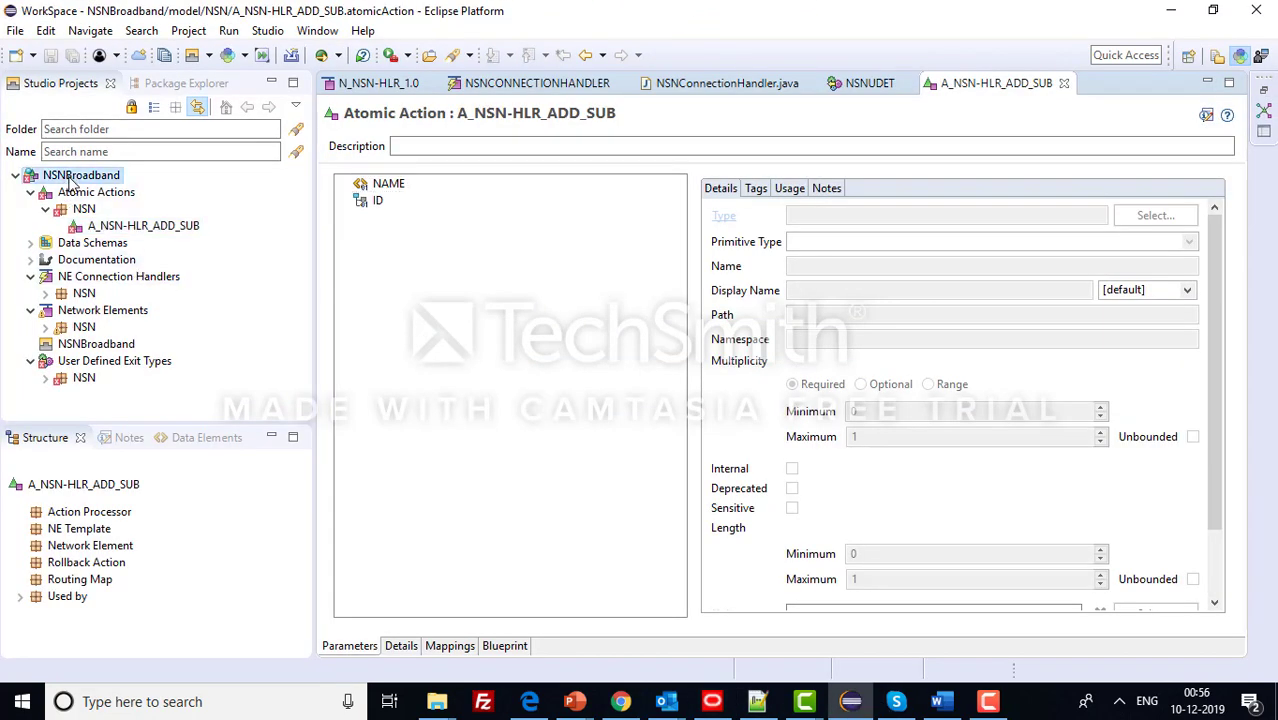
- Create action processor I_NSN-HLR_ADD_SUB in folder NSN with action ADD and entity SUB
right_click(70, 178)
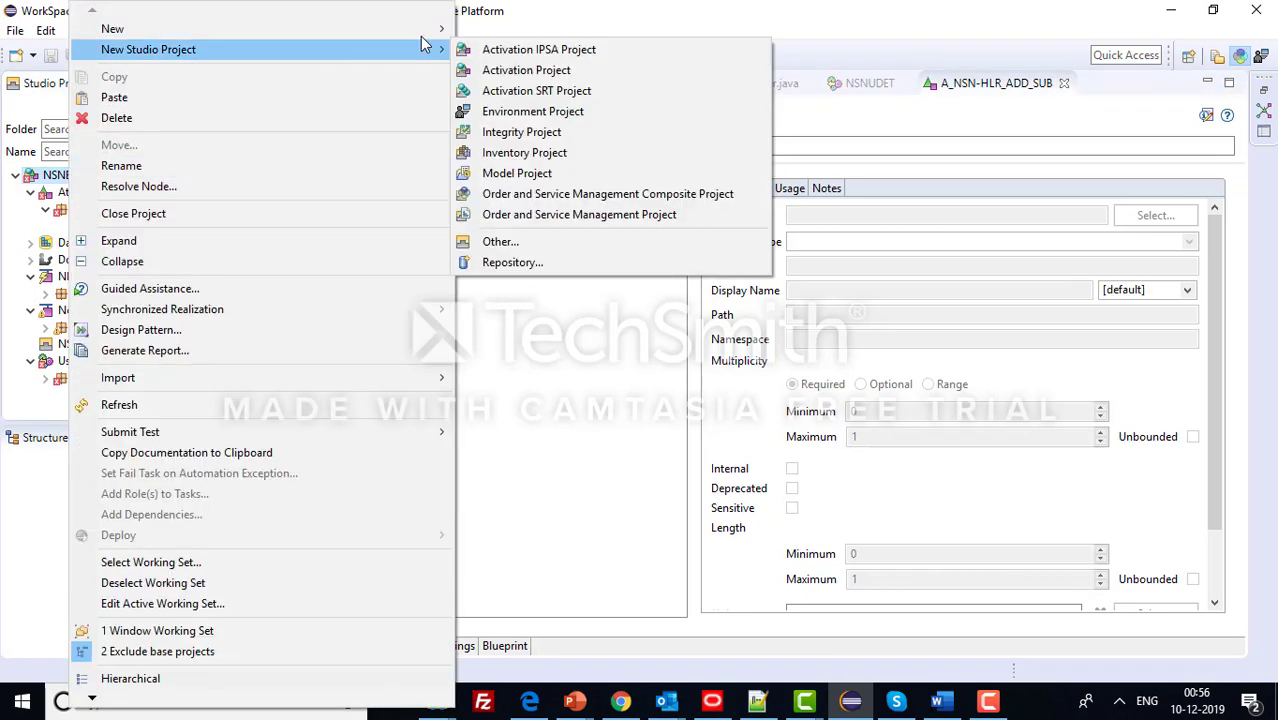
mouse_move(428, 37)
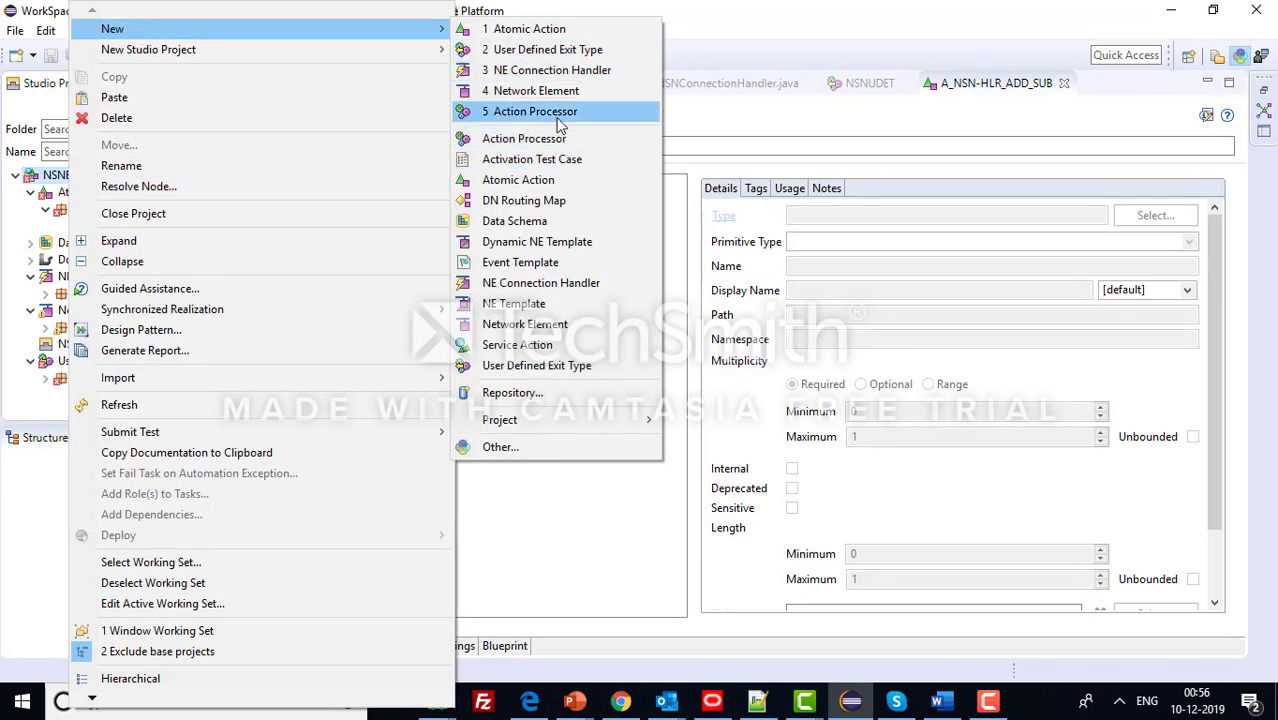
click(590, 160)
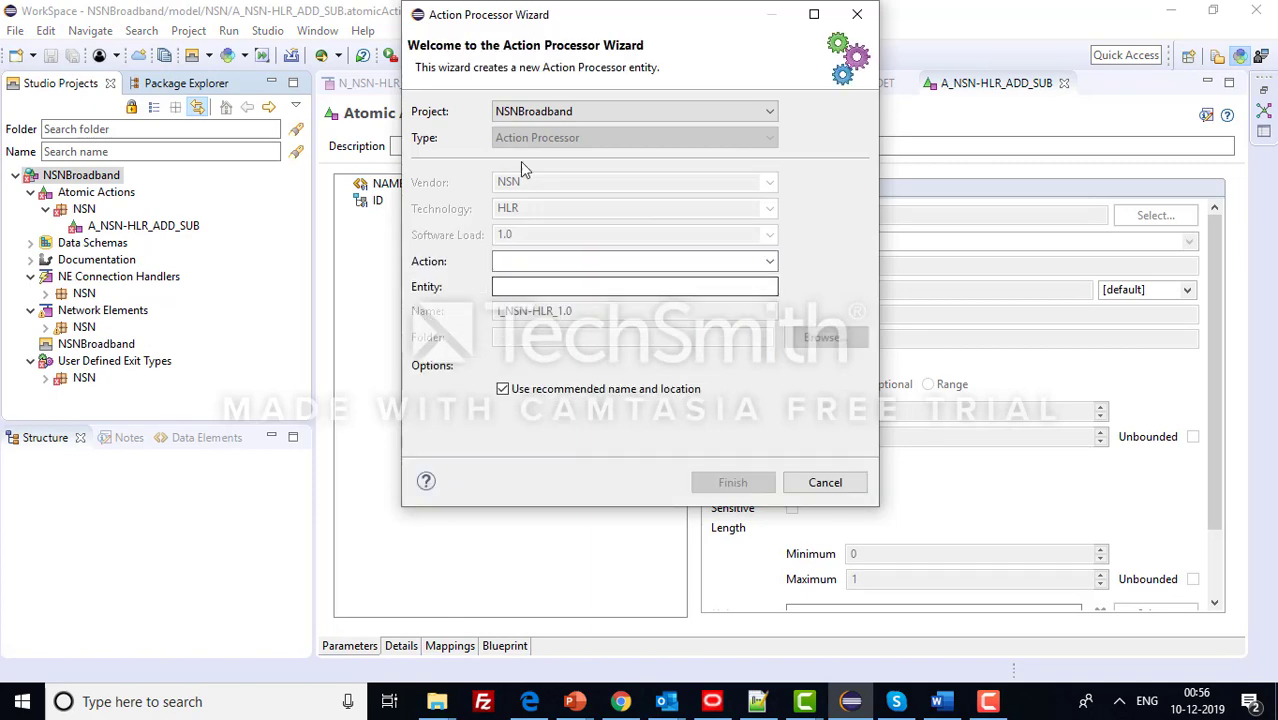
drag(535, 32, 733, 102)
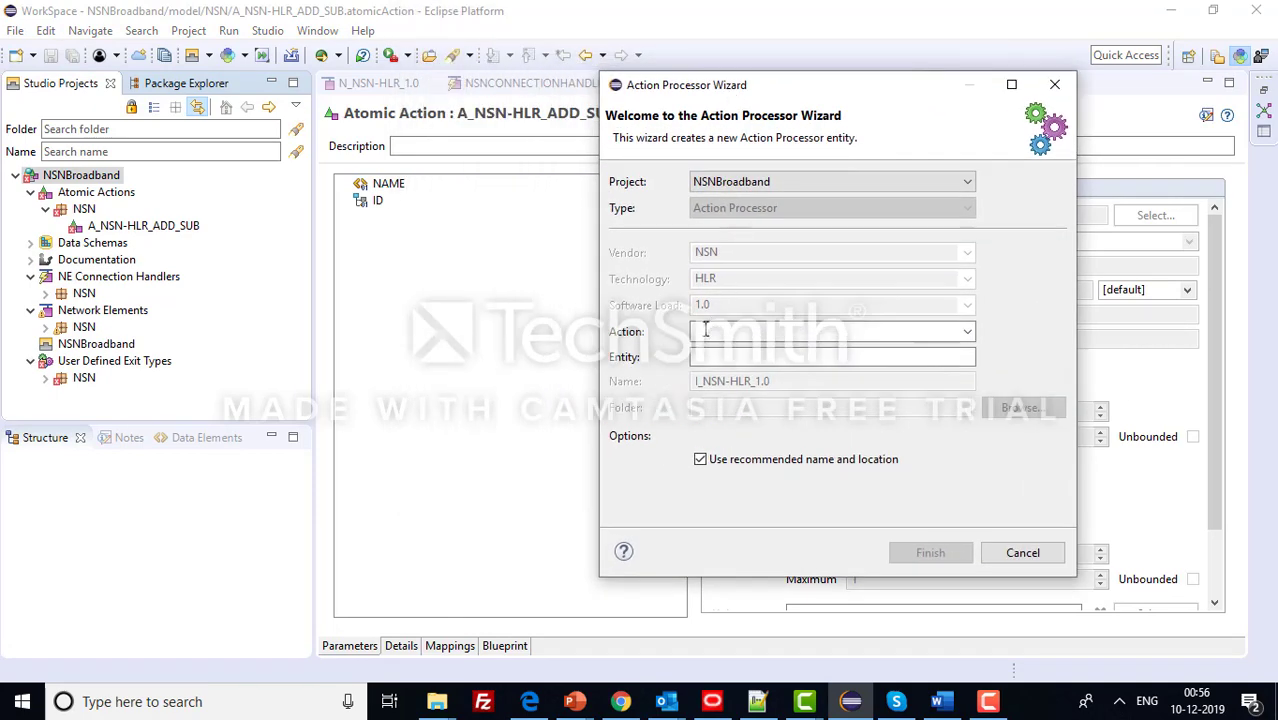
click(700, 459)
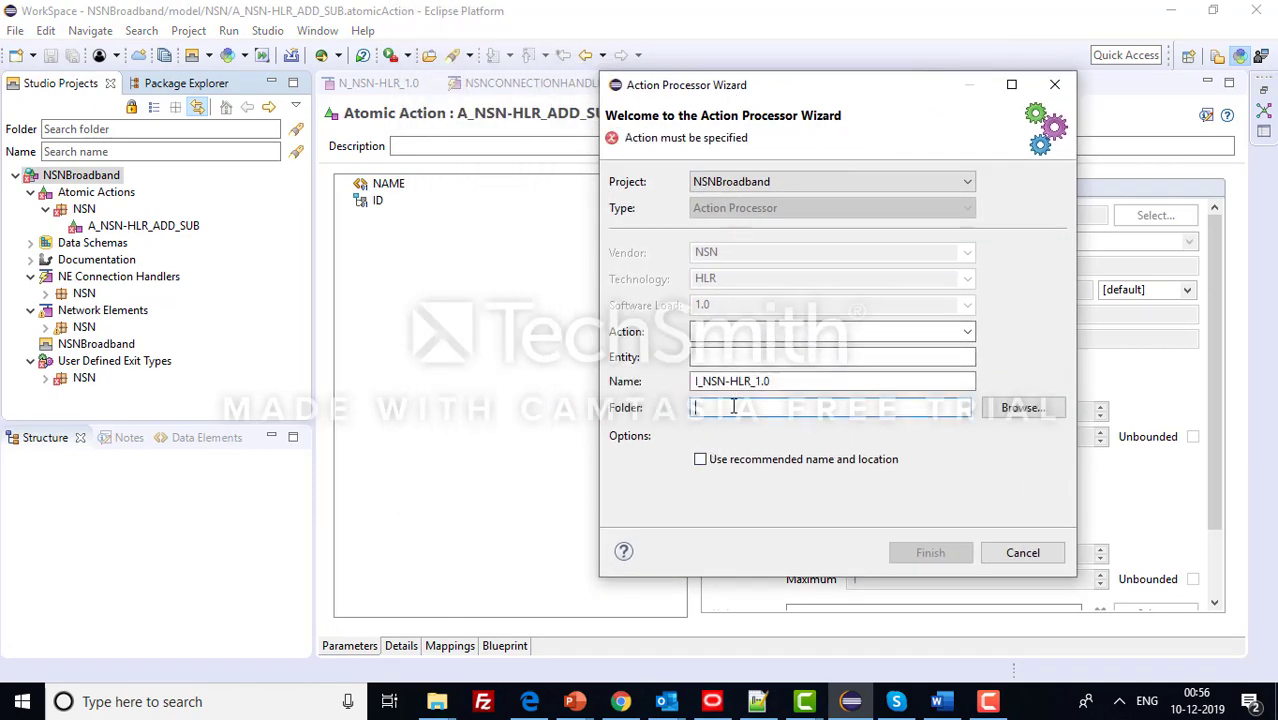
click(783, 381)
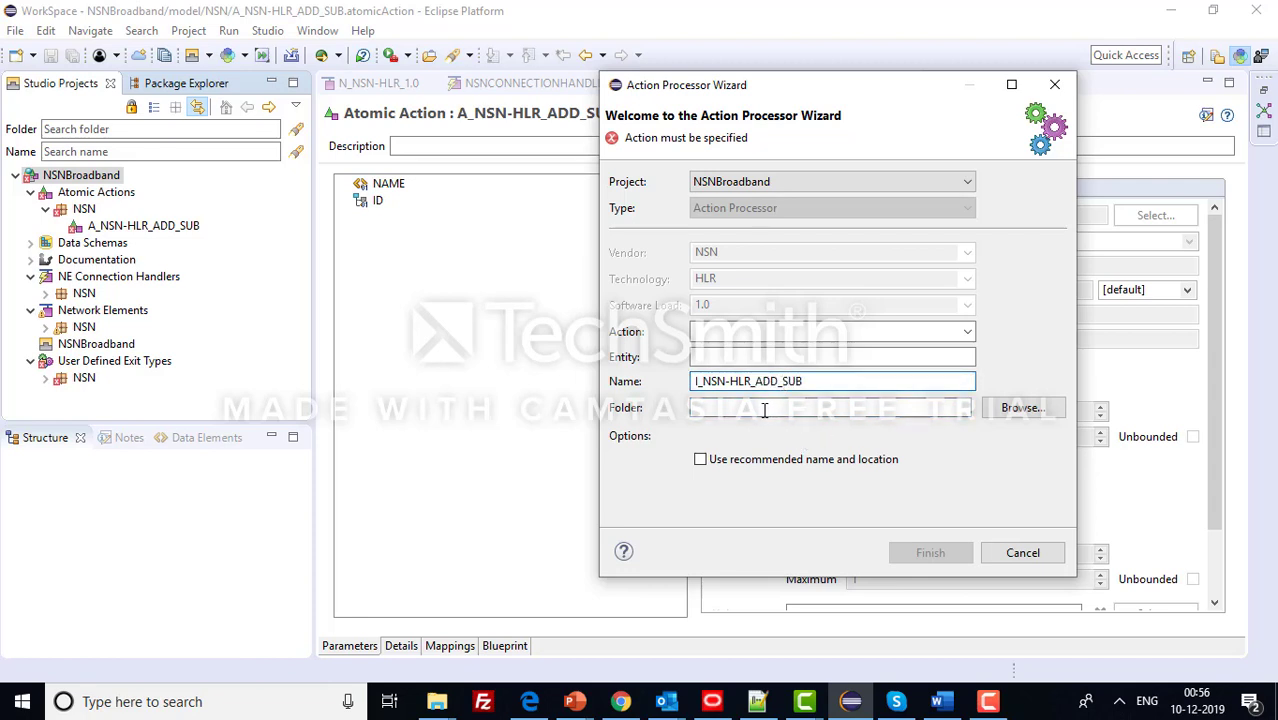
click(764, 409)
click(743, 328)
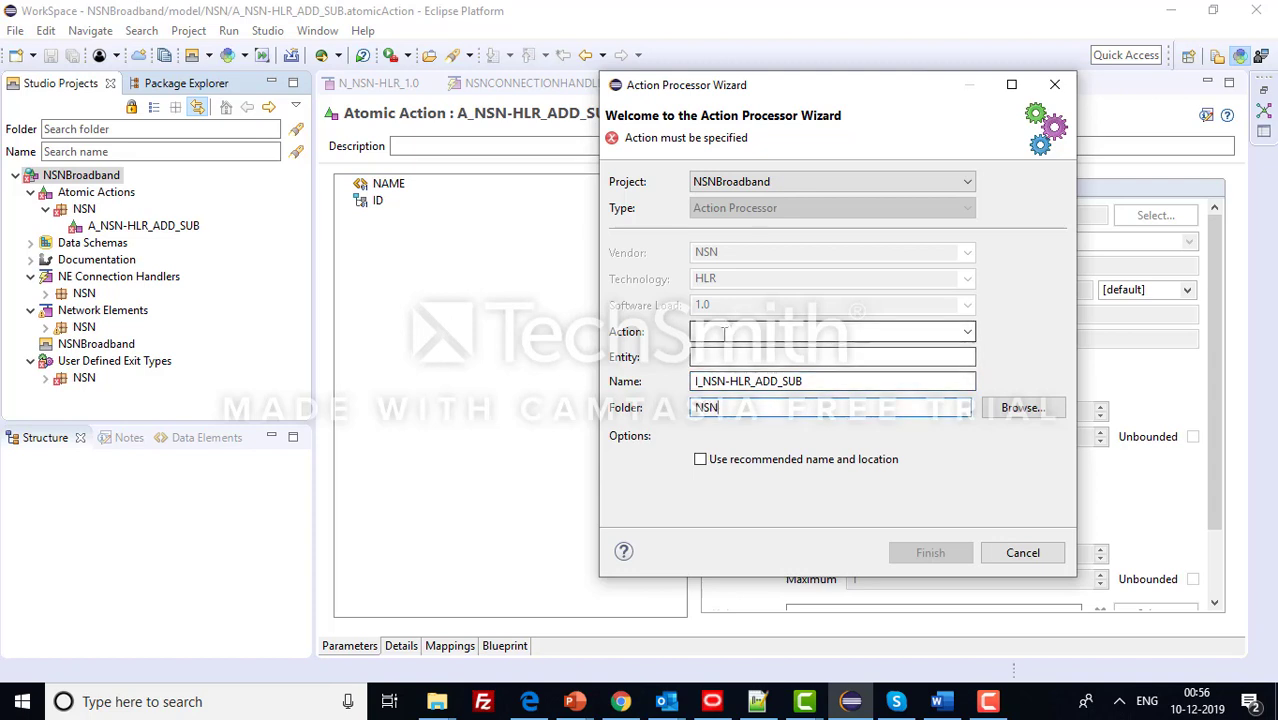
text(ADD)
click(718, 358)
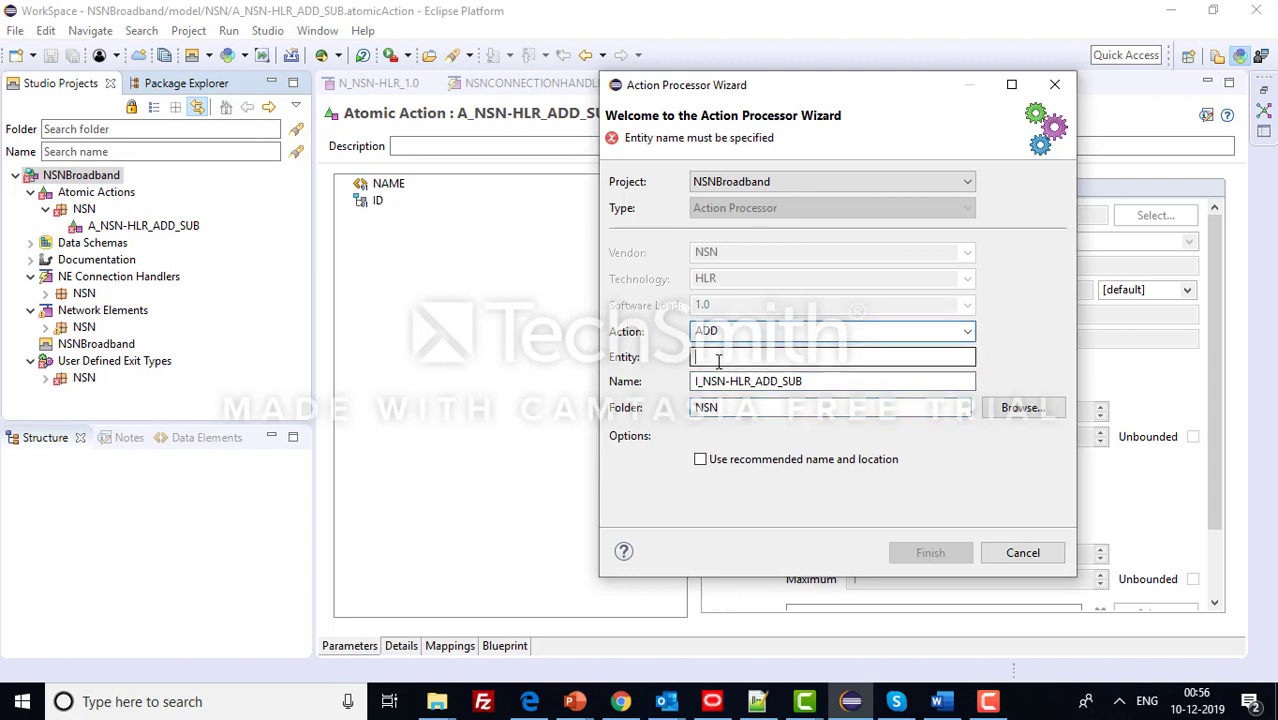
text(SUB)
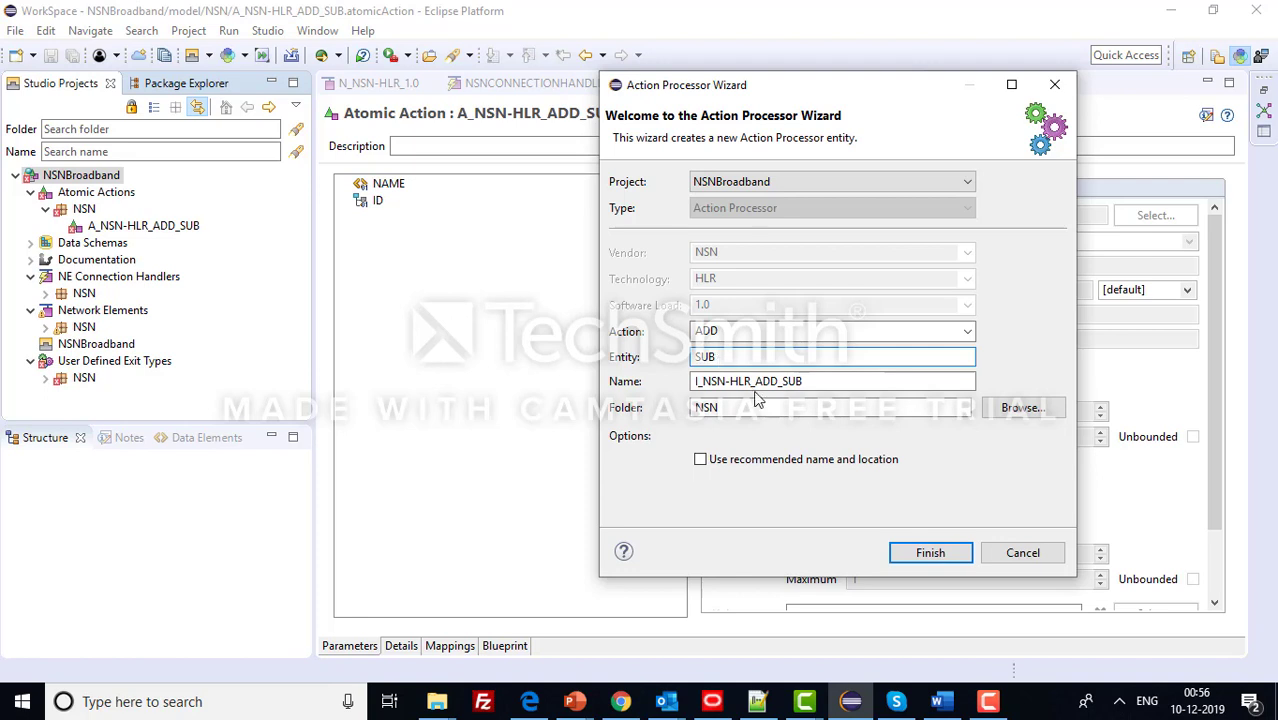
click(922, 562)
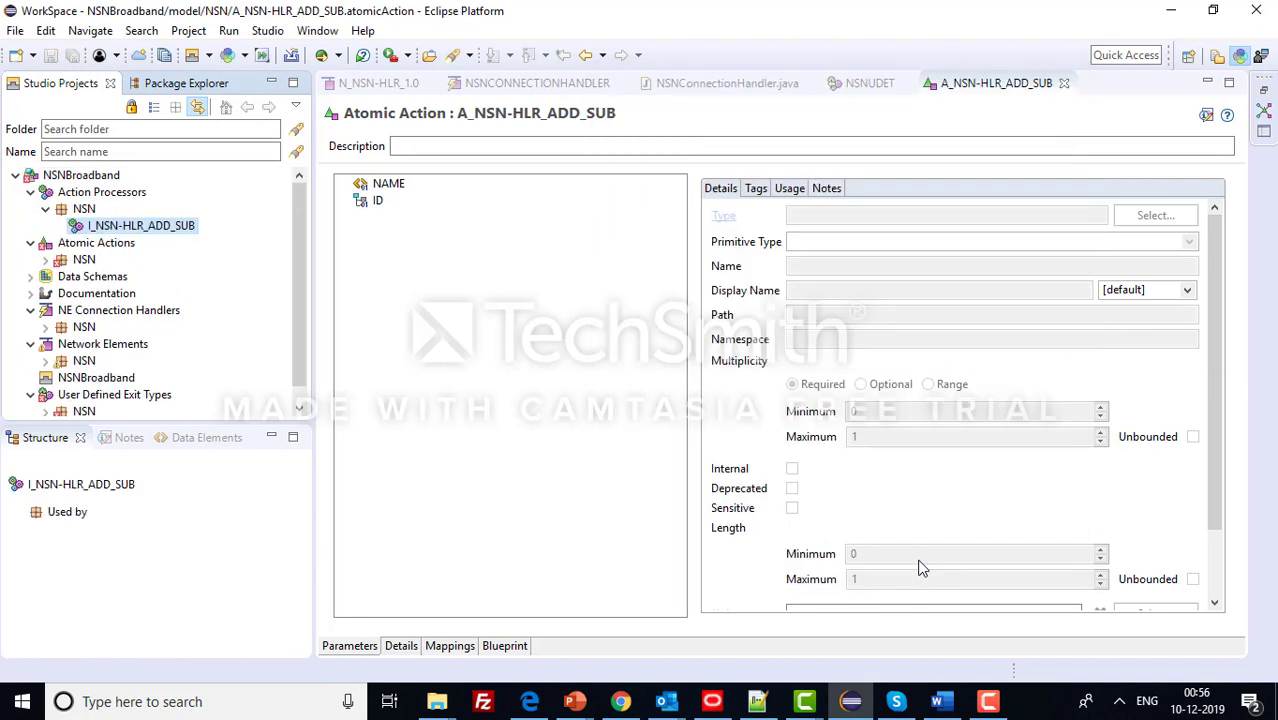
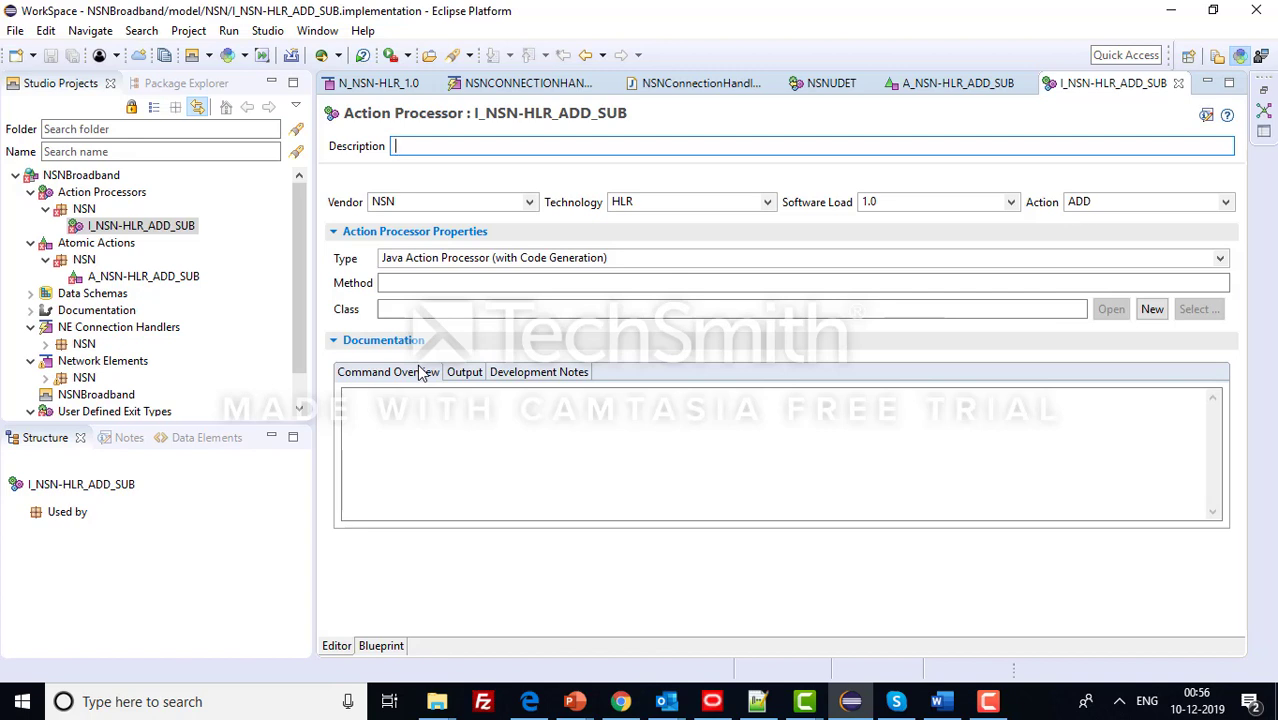
- Generate the AddSubscriber implementation class in package com.celcom.nsn.hlr.sub.add, dropping x1_0
click(1152, 310)
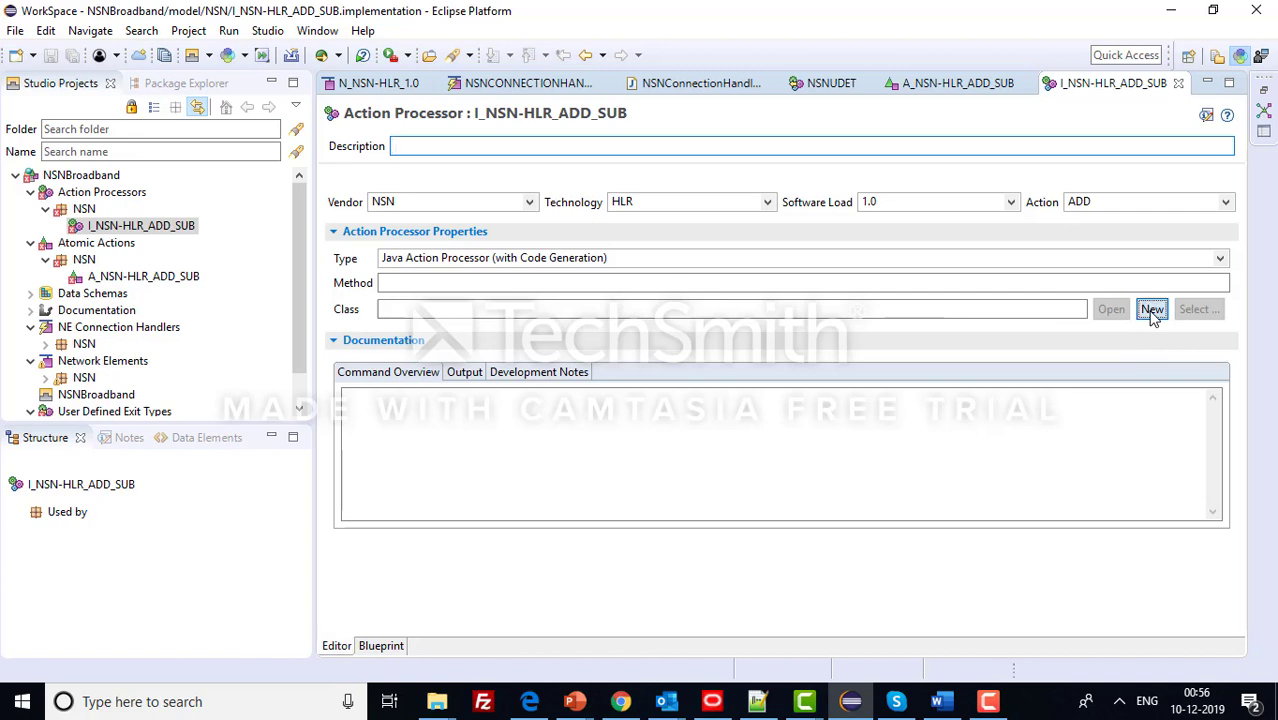
click(605, 281)
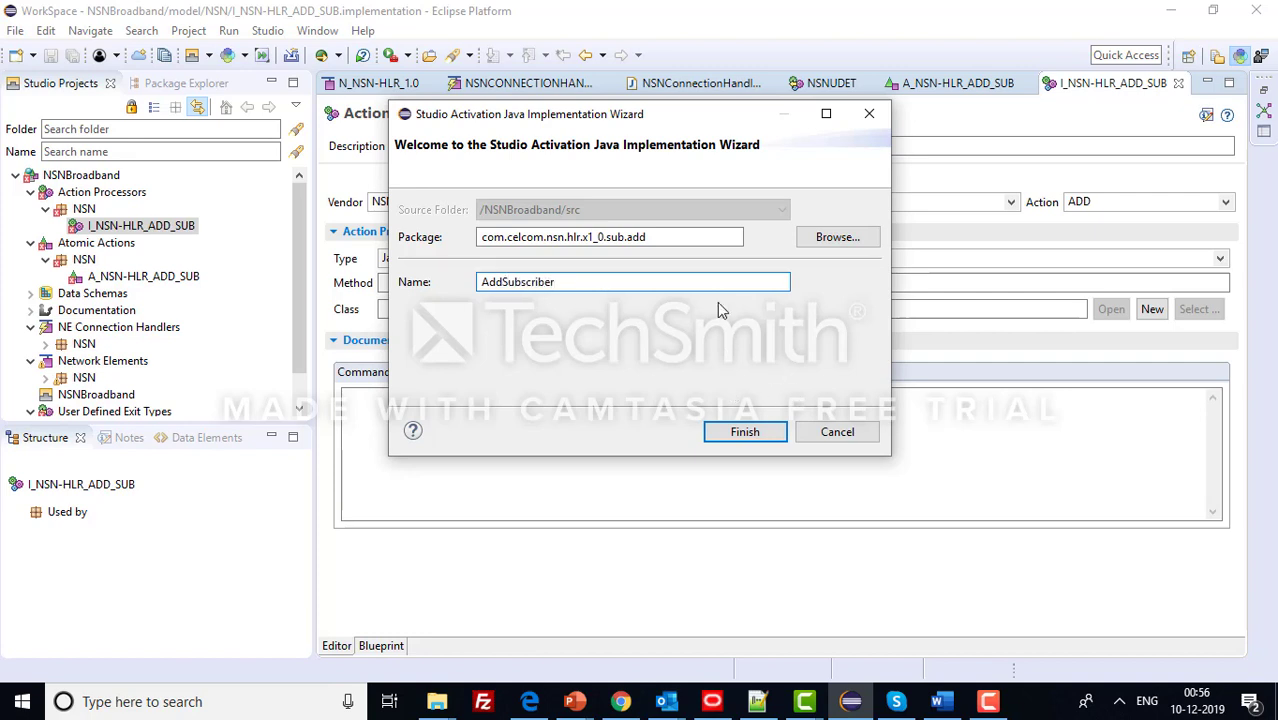
click(679, 239)
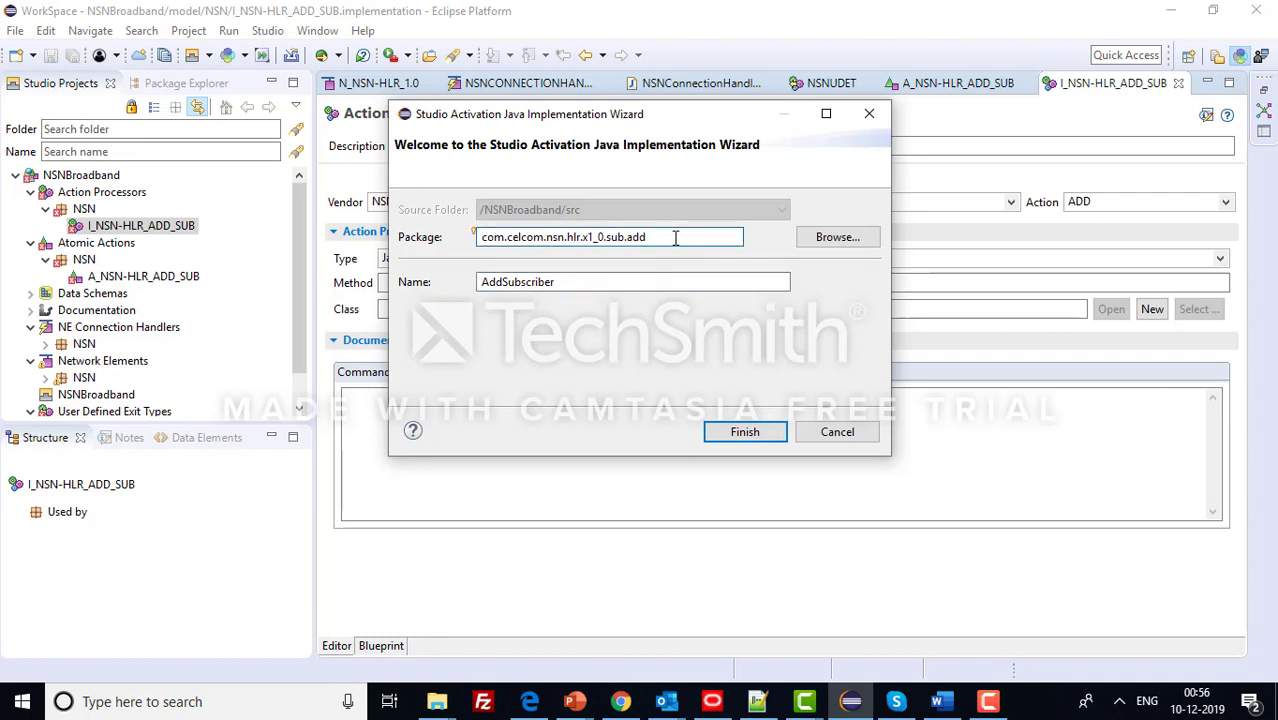
click(606, 238)
key(BackSpace)
key(BackSpace)
key(BackSpace)
key(BackSpace)
key(BackSpace)
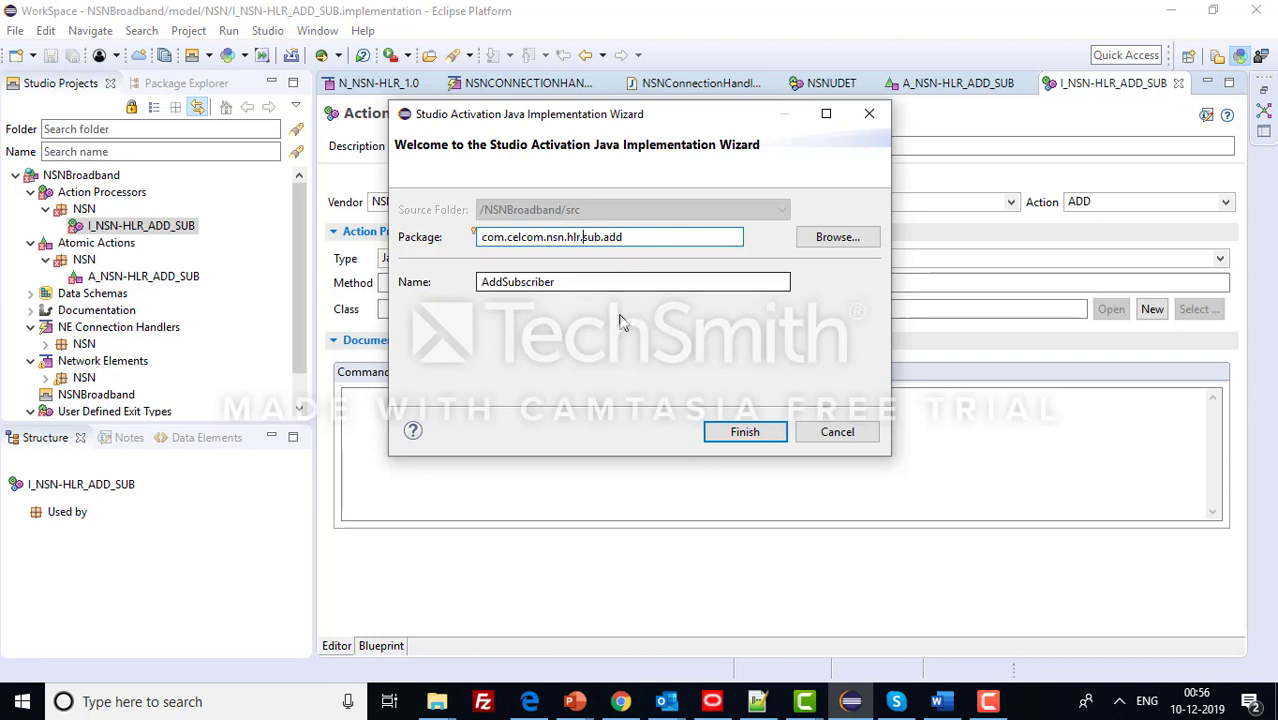
click(744, 432)
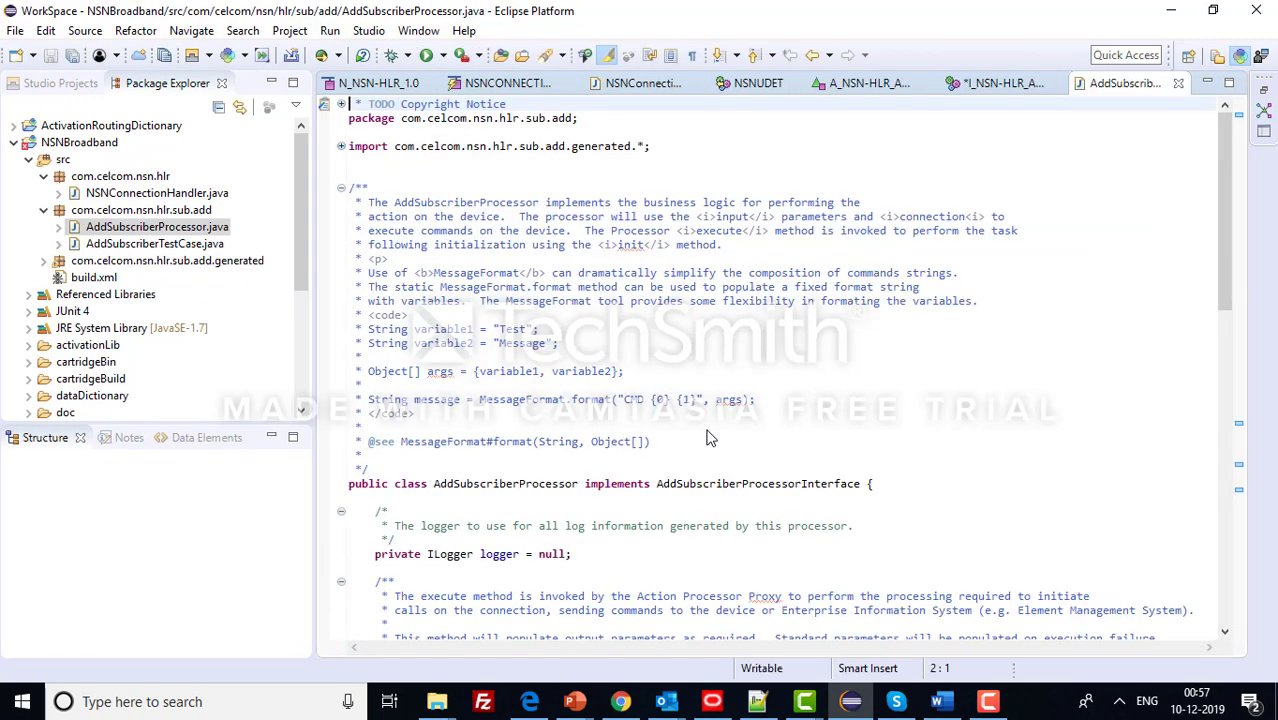
- Scroll through the generated AddSubscriberProcessor code
scroll(706, 431, down, 20)
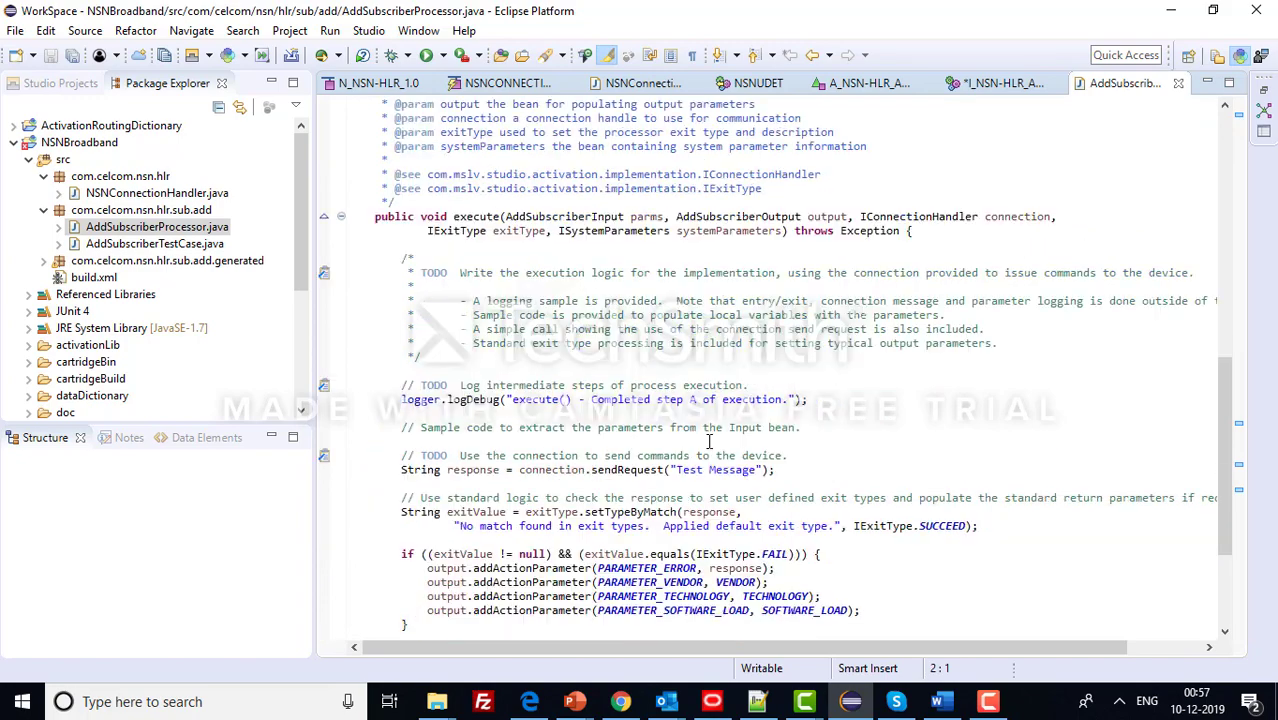
scroll(710, 447, down, 1)
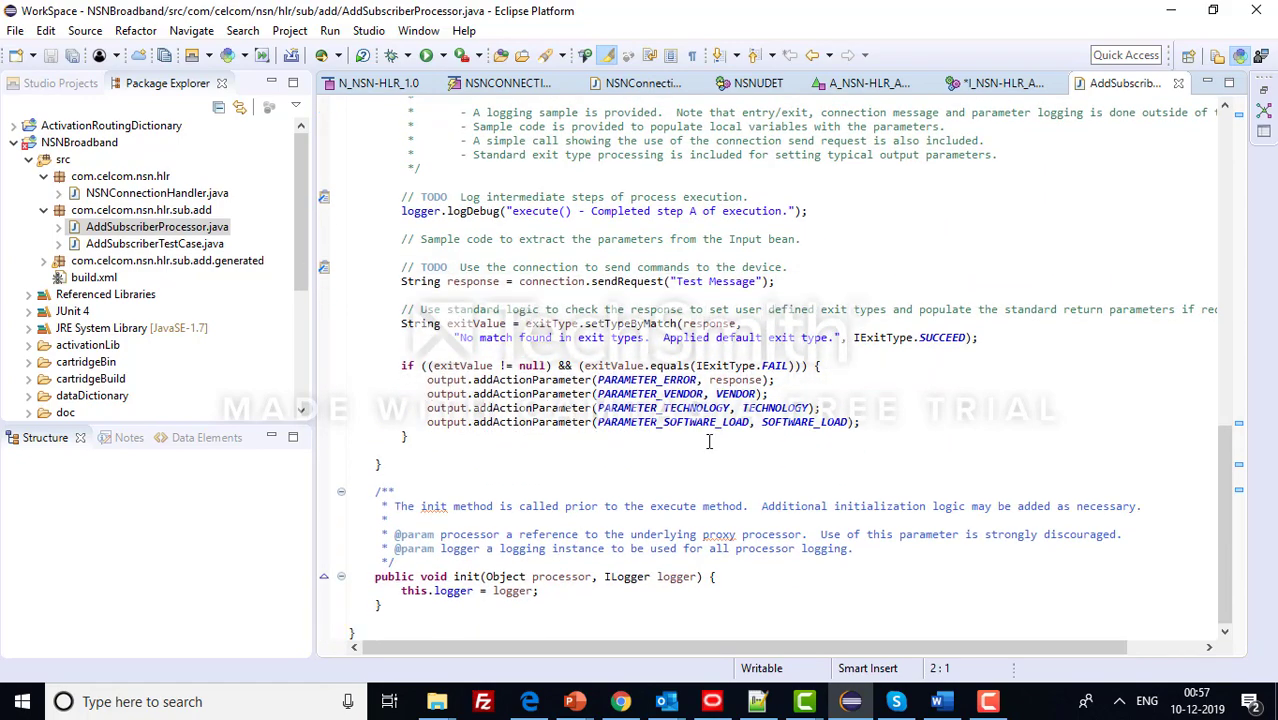
scroll(709, 441, up, 12)
- Save the I_NSN-HLR_ADD_SUB action processor, then bring up the Notepad++ work-flow notes
click(1012, 84)
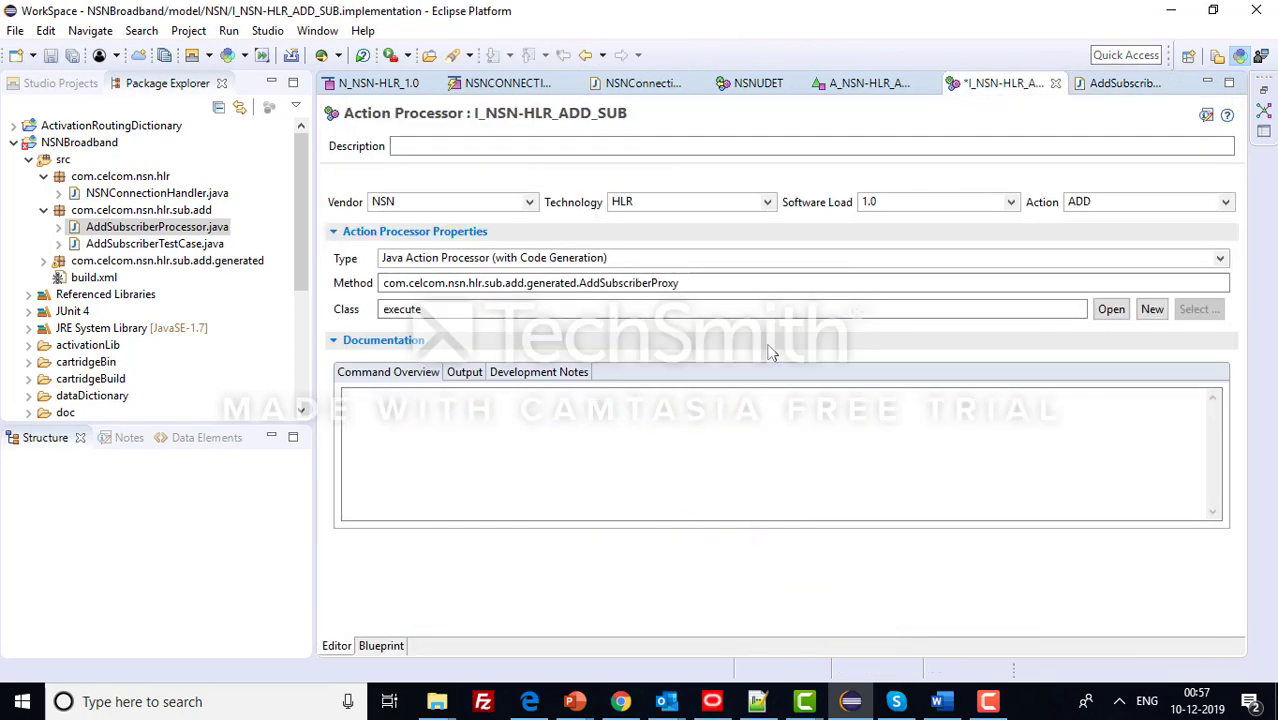
key(ctrl+s)
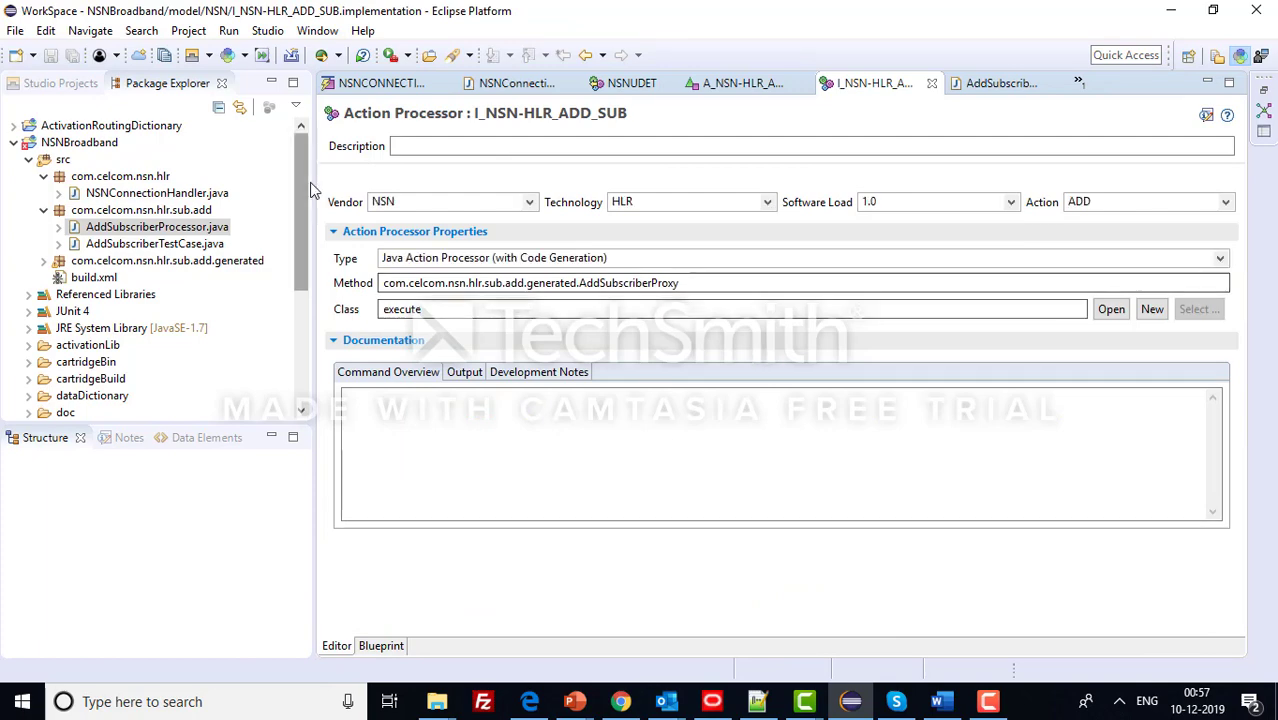
drag(301, 190, 292, 130)
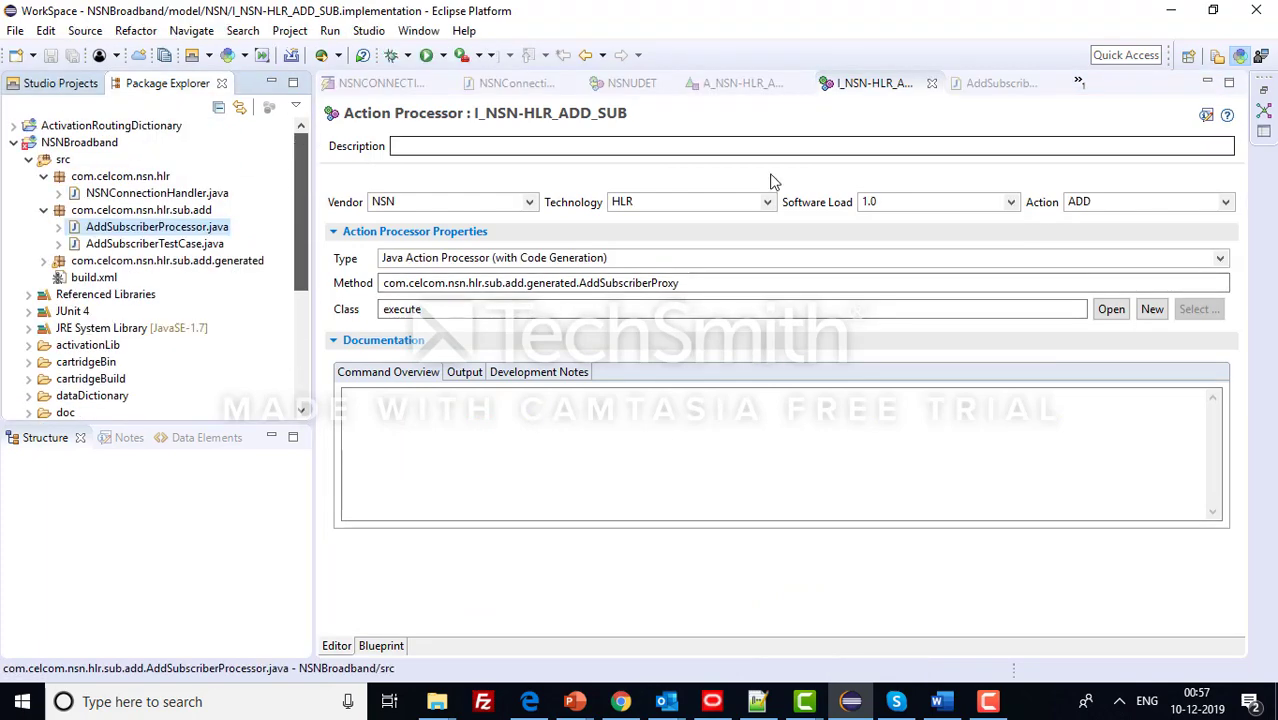
click(757, 701)
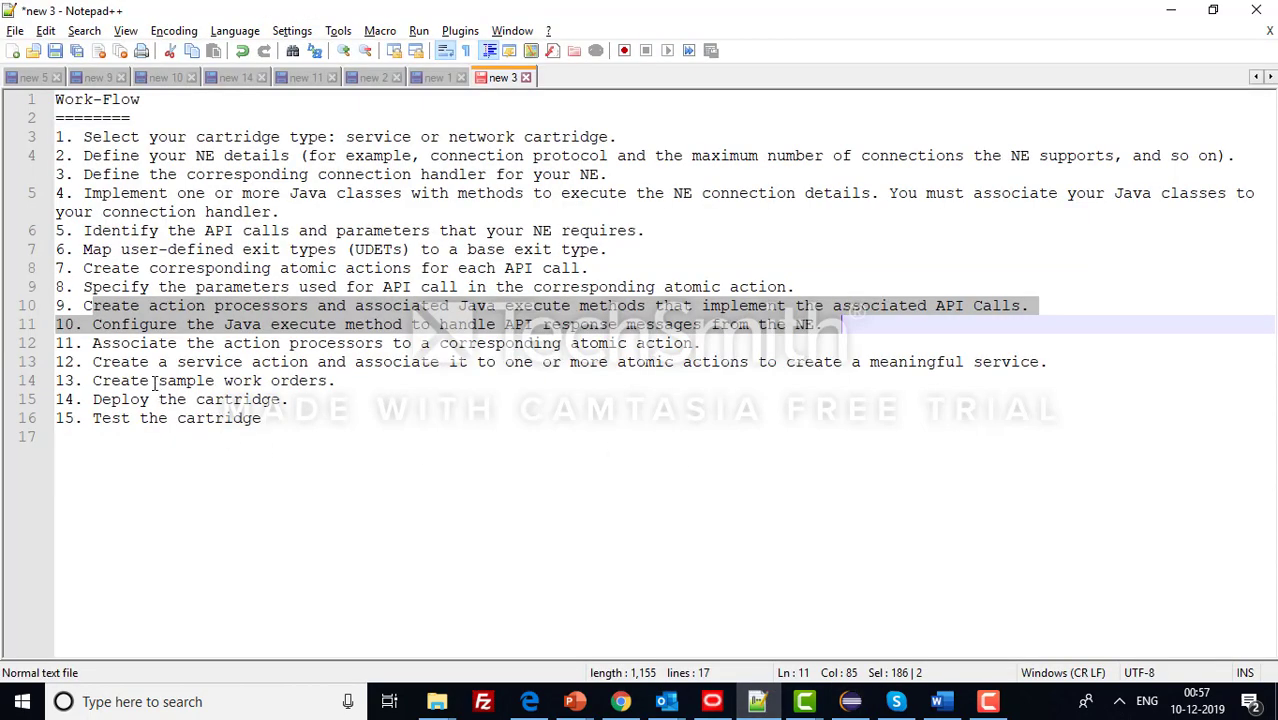
- Mark step 10 in the work-flow notes, undo the accidental line move, and return to Design Studio
click(134, 326)
drag(93, 324, 121, 345)
key(ctrl+z)
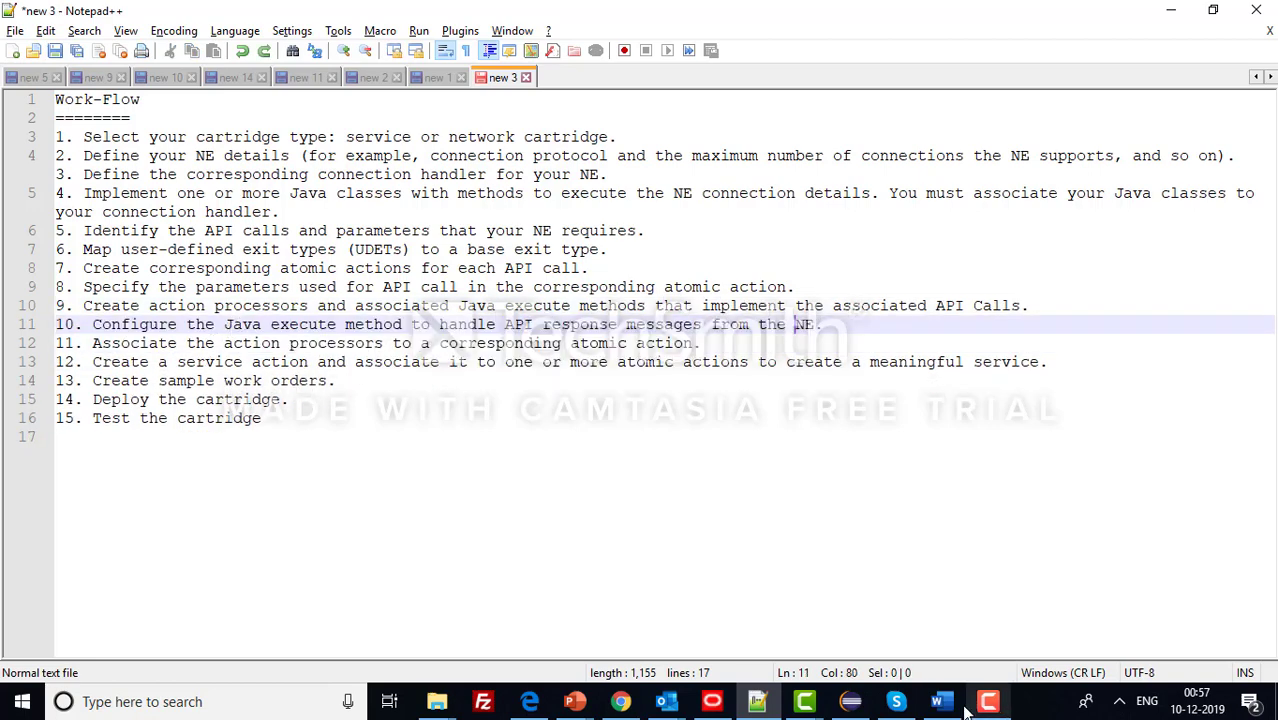
click(850, 701)
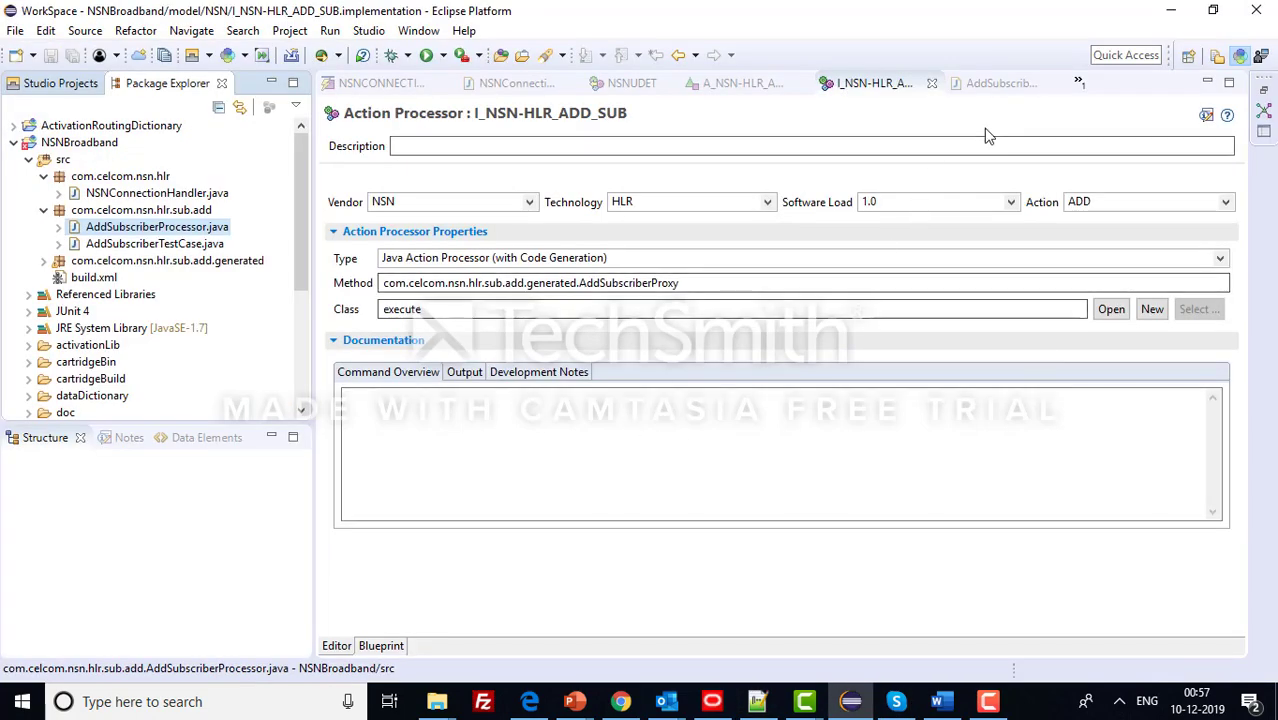
- Review the output parameters and exitValue handling in AddSubscriberProcessor.java
click(1000, 83)
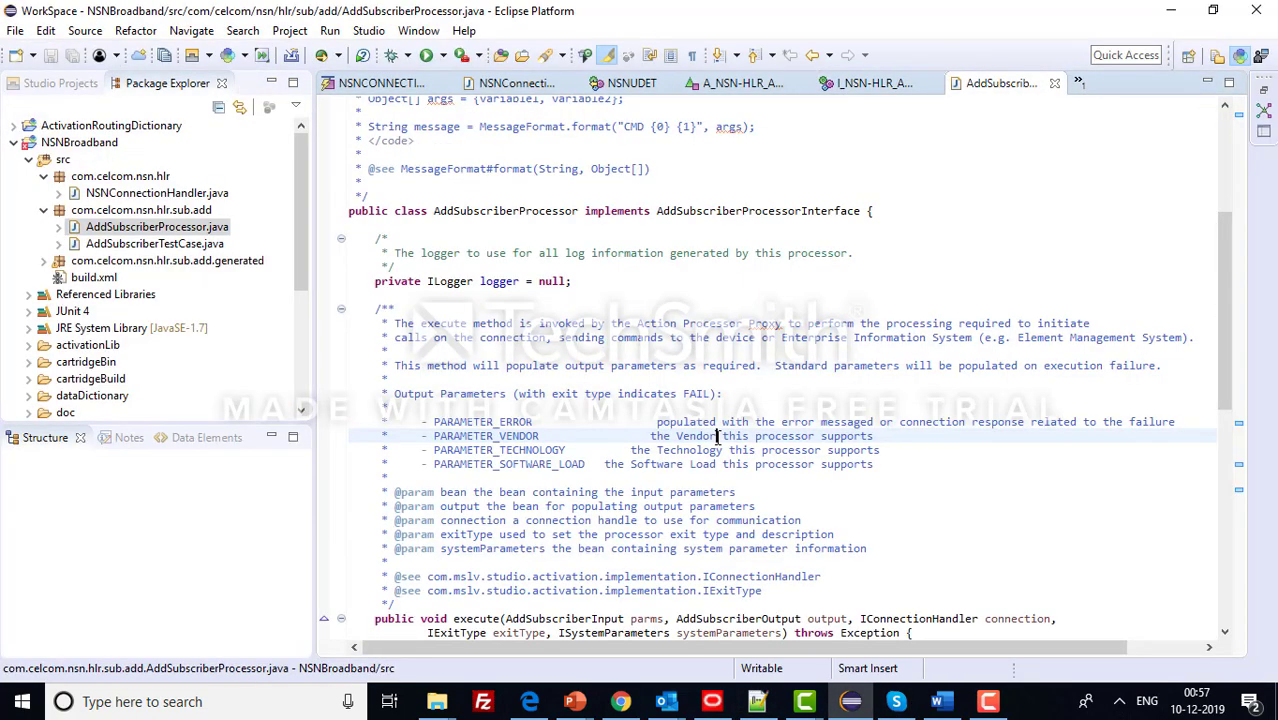
scroll(700, 460, down, 15)
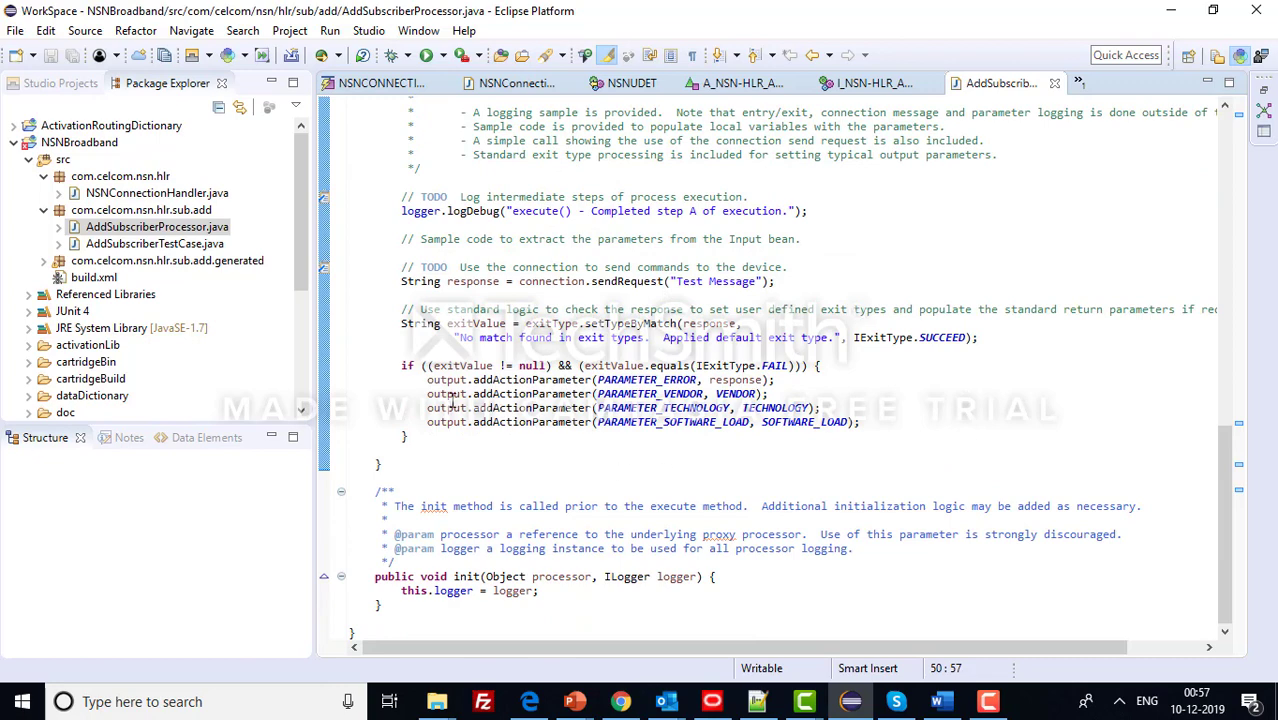
drag(430, 378, 840, 422)
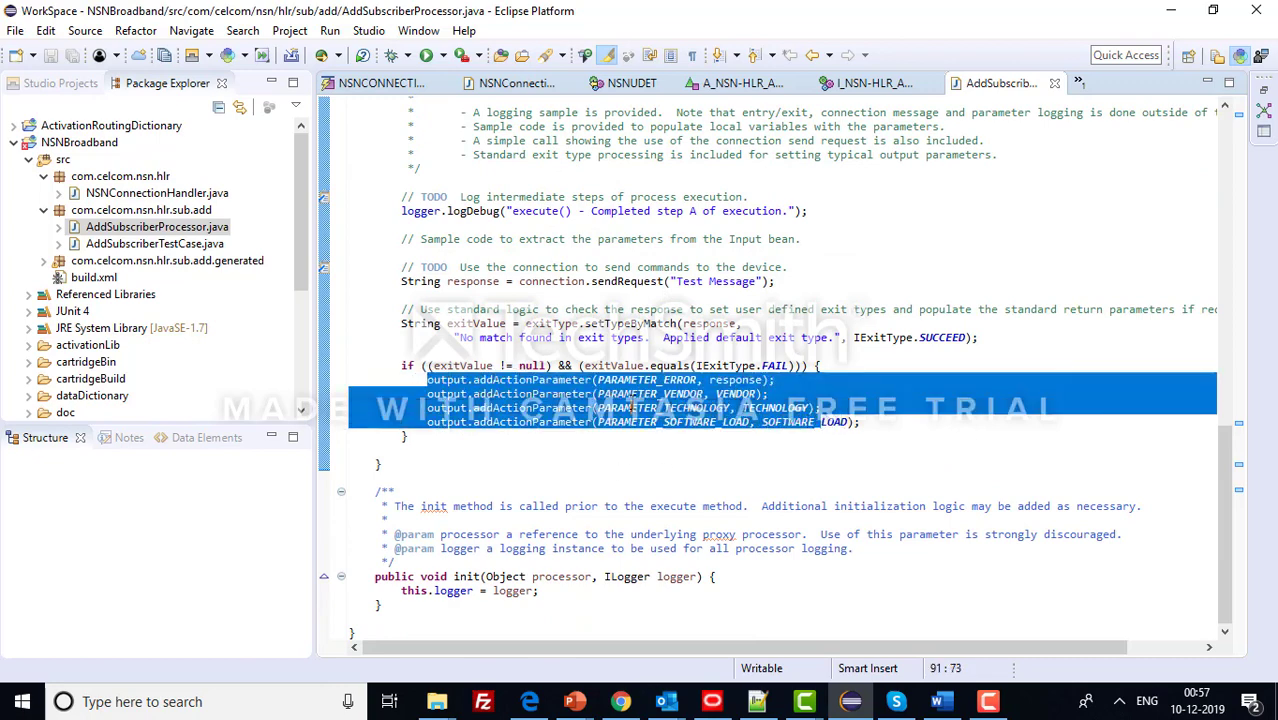
click(632, 408)
double_click(489, 367)
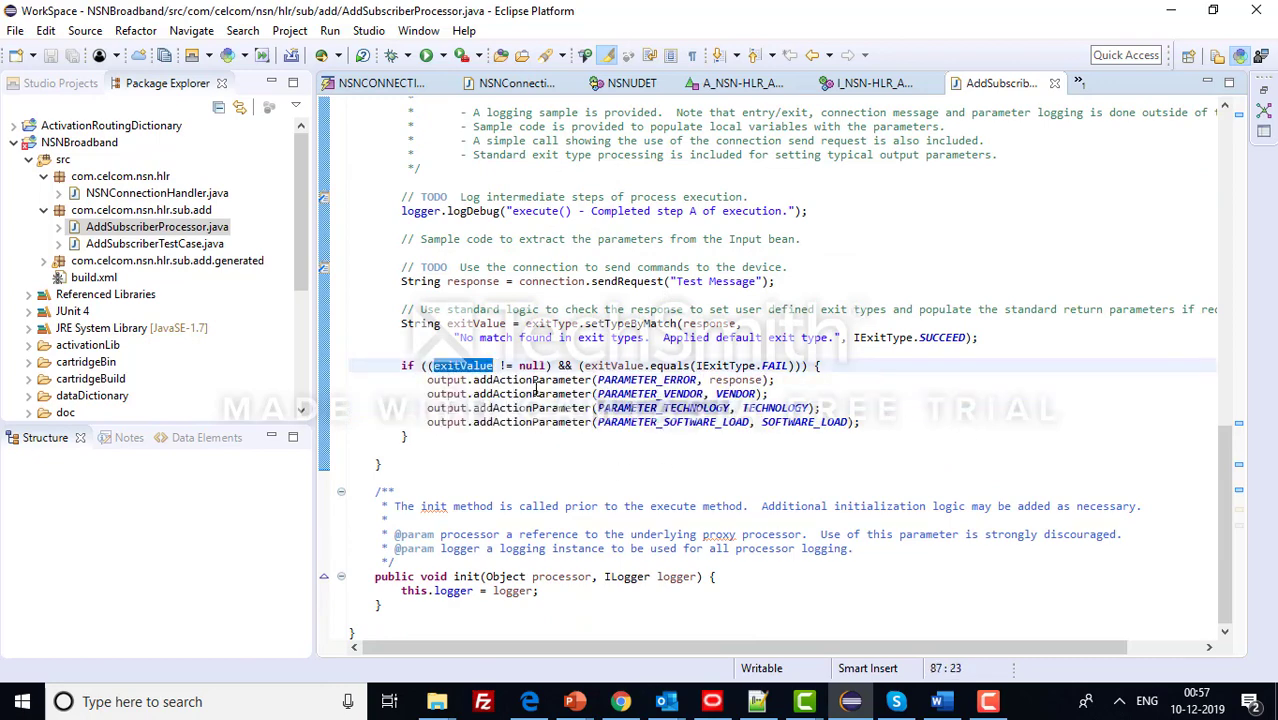
double_click(476, 324)
click(562, 323)
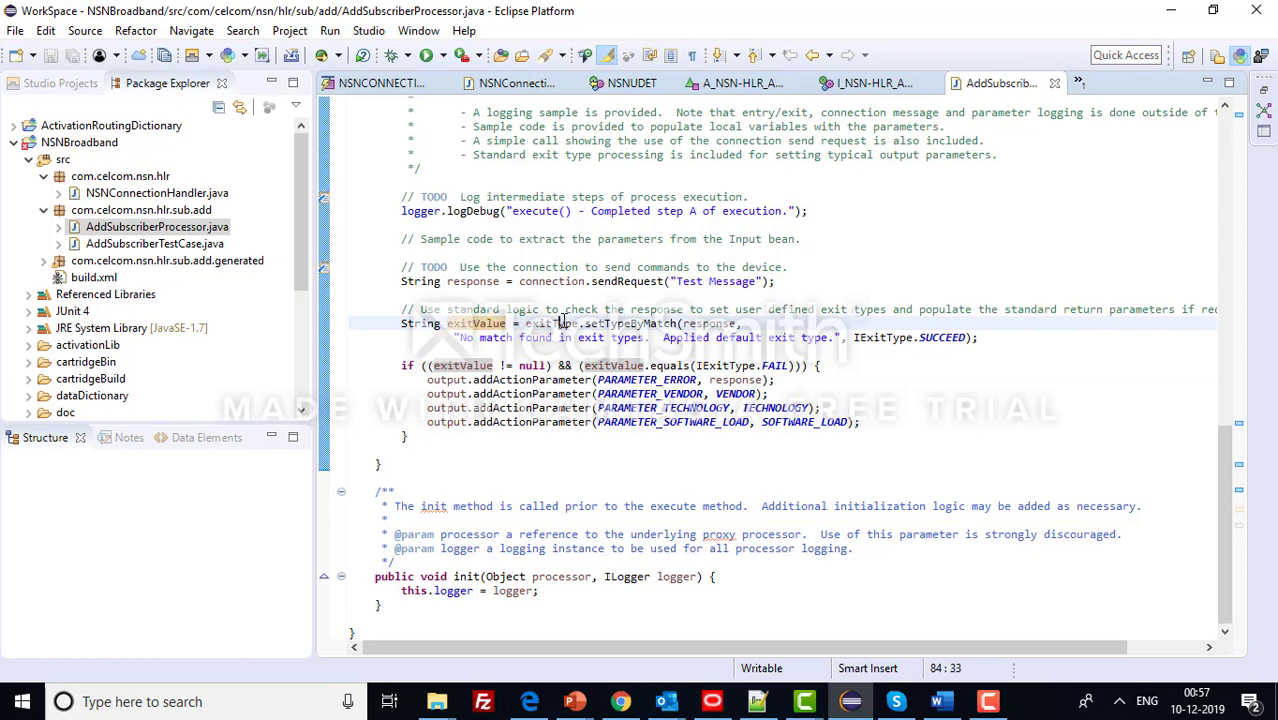
- Add blank lines after the setTypeByMatch SUCCEED statement and save the processor source
click(996, 334)
key(Return)
key(Return)
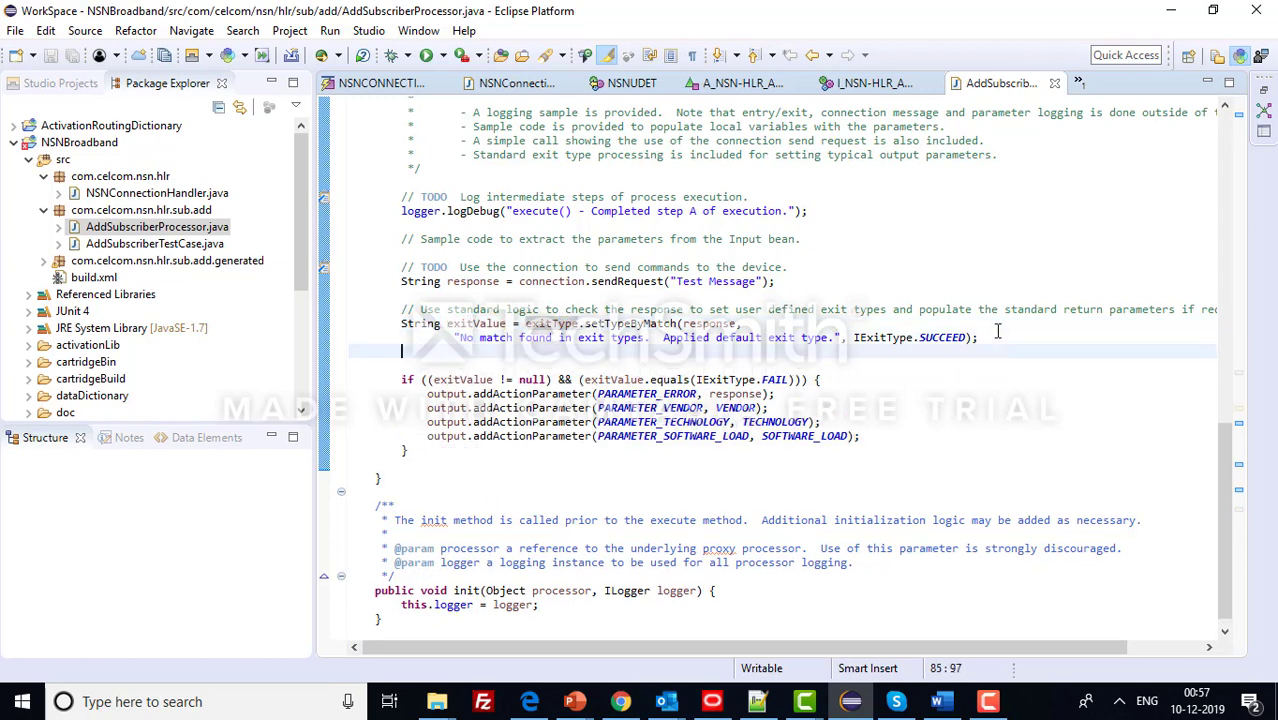
click(708, 323)
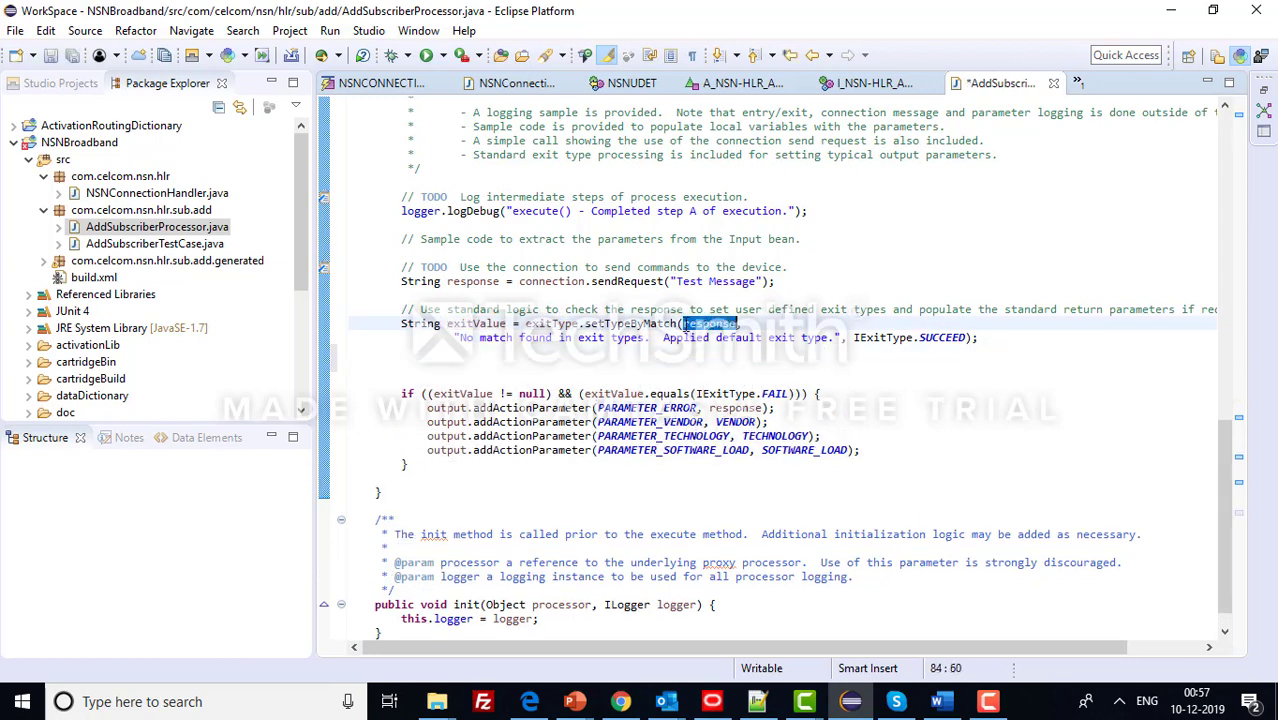
click(658, 323)
double_click(658, 323)
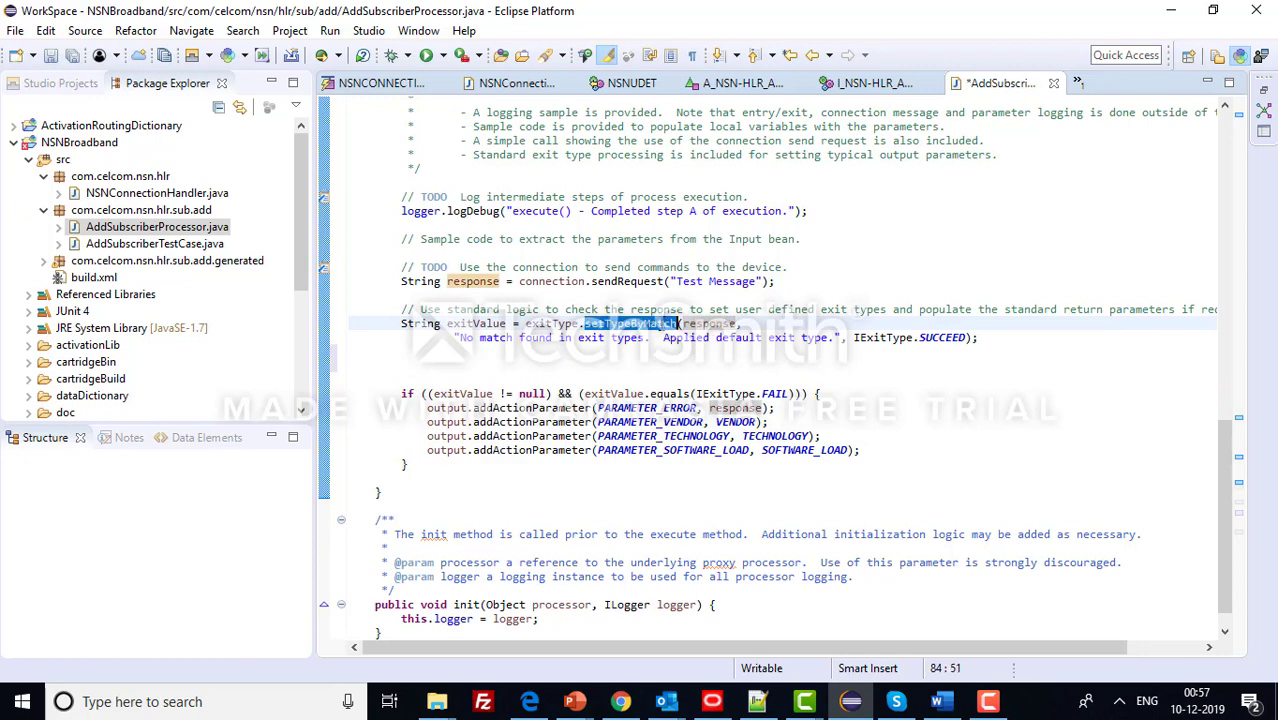
double_click(946, 337)
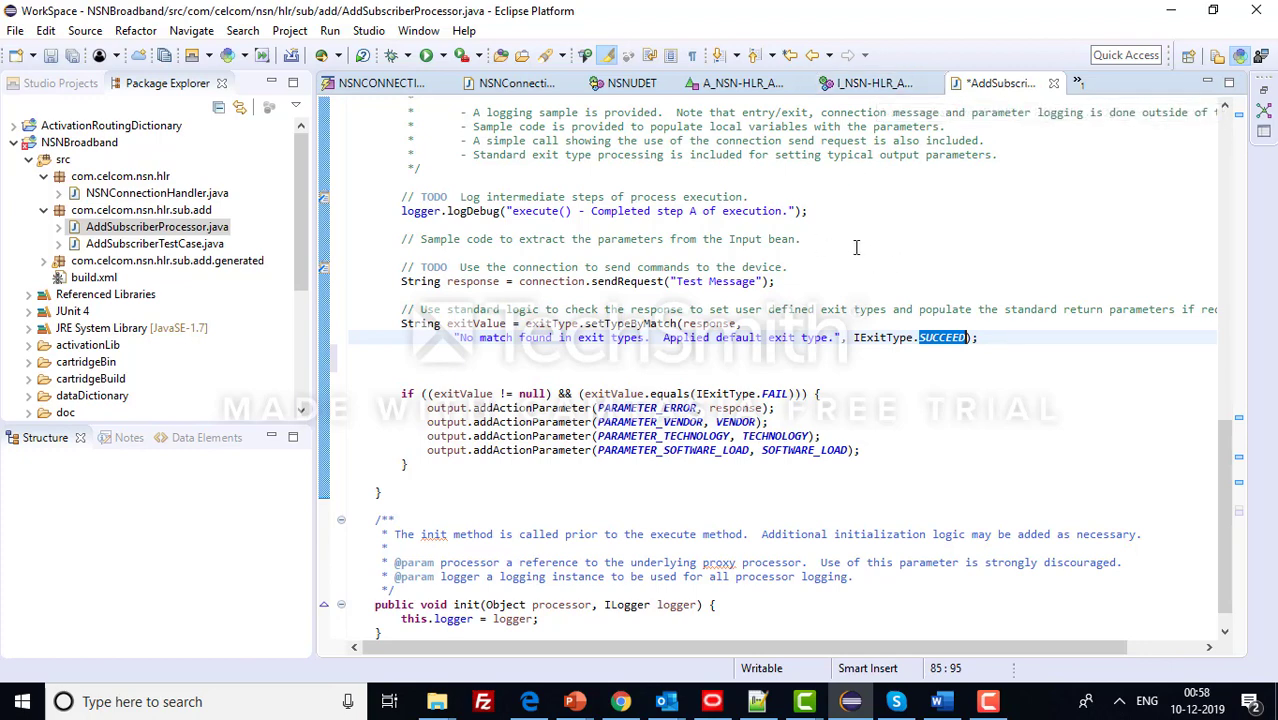
key(ctrl+s)
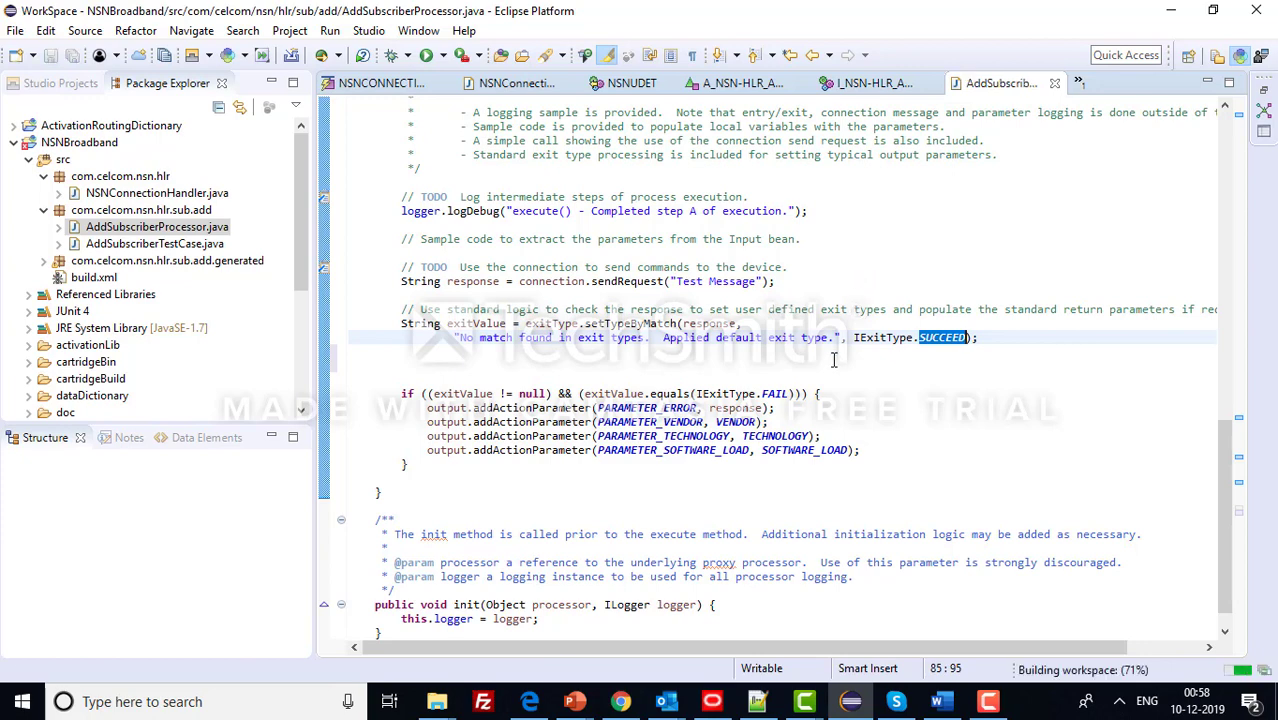
- Check step 11 on associating action processors in the work-flow notes
click(757, 701)
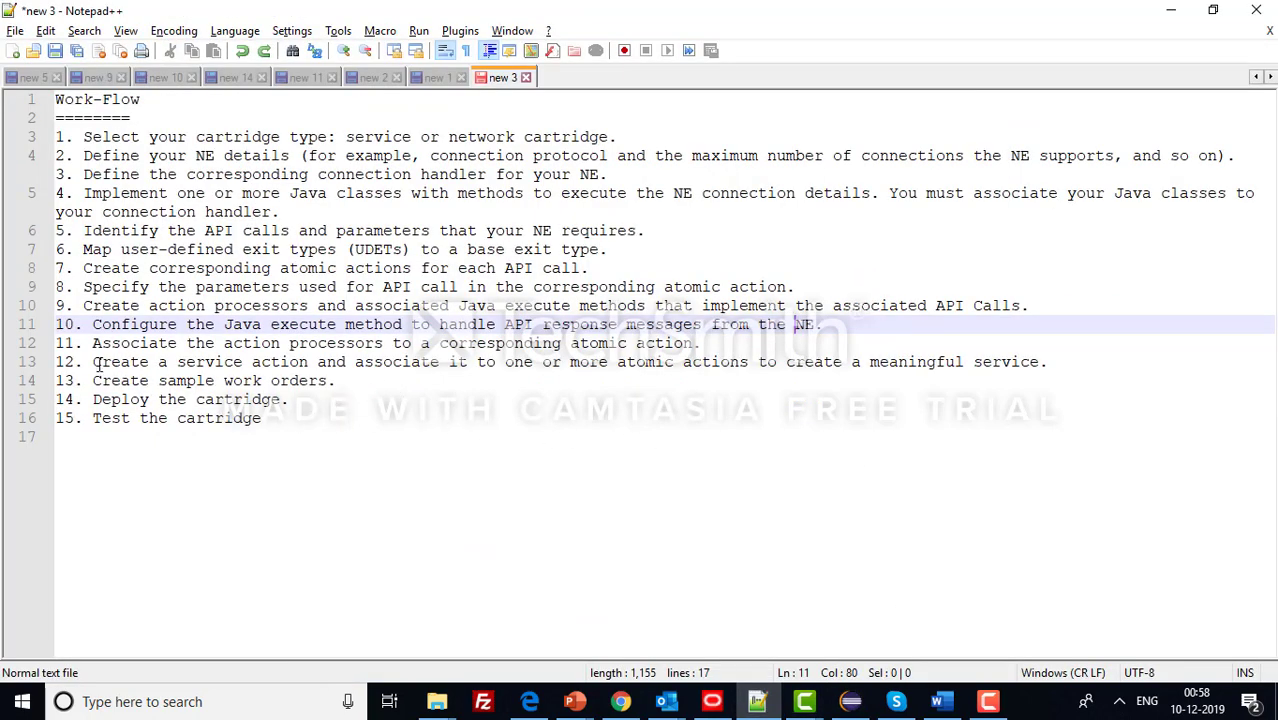
drag(92, 343, 706, 345)
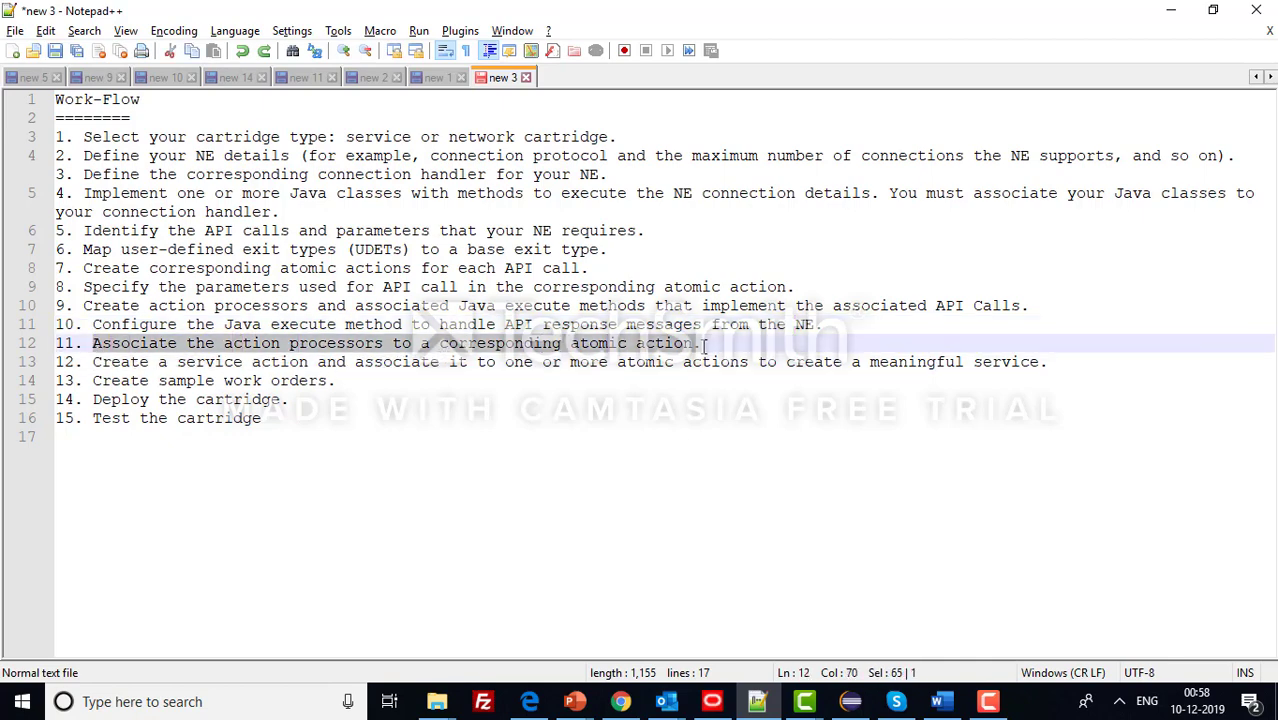
click(850, 701)
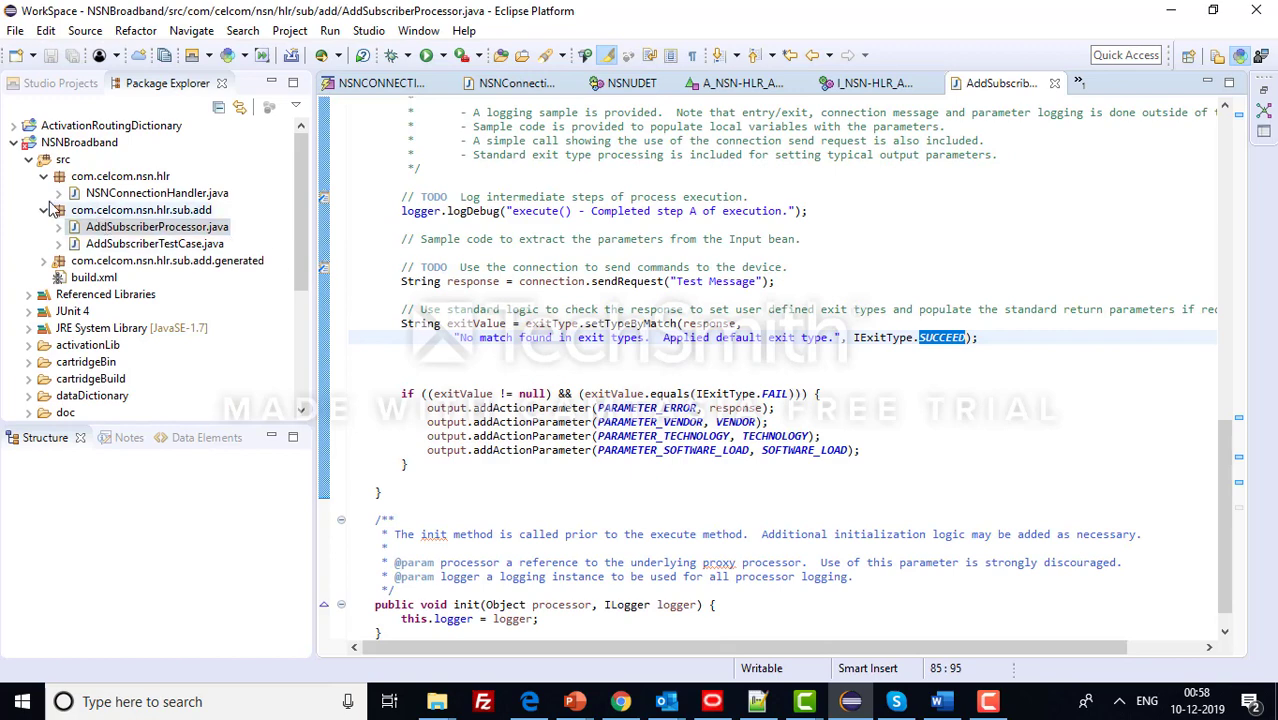
- Map action processor I_NSN-HLR_ADD_SUB to atomic action A_NSN-HLR_ADD_SUB and save it
click(52, 91)
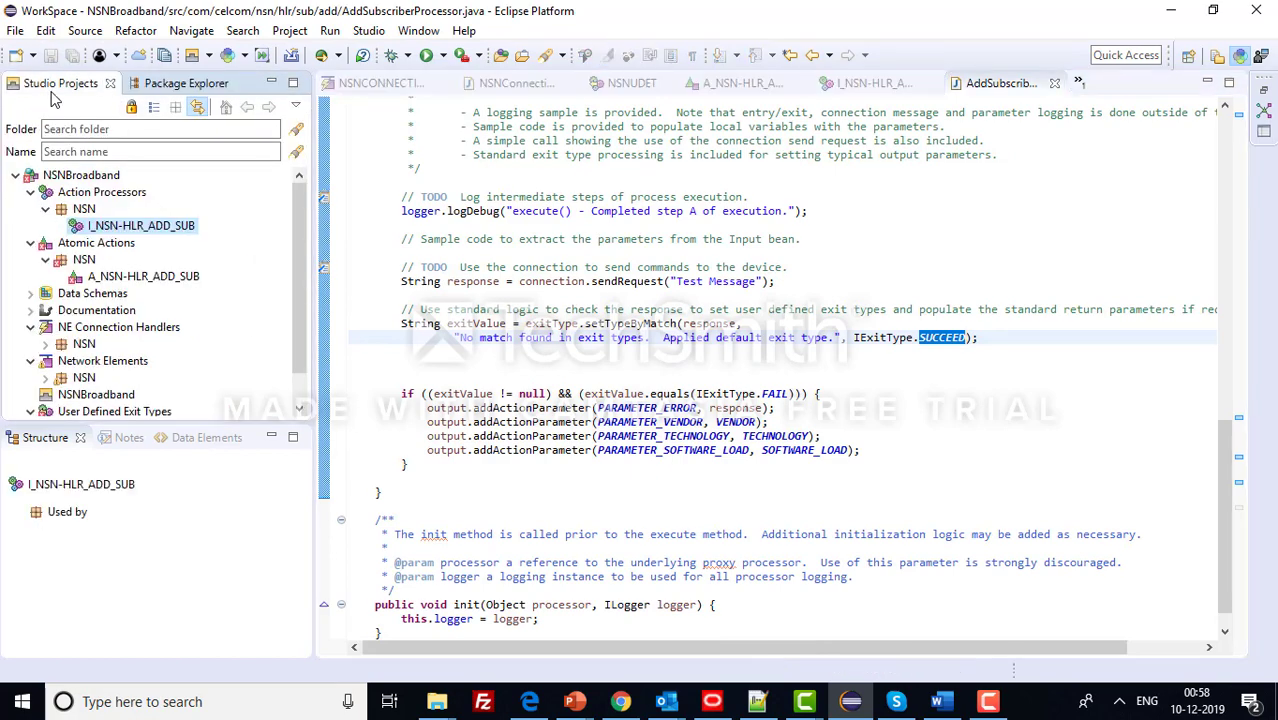
double_click(178, 284)
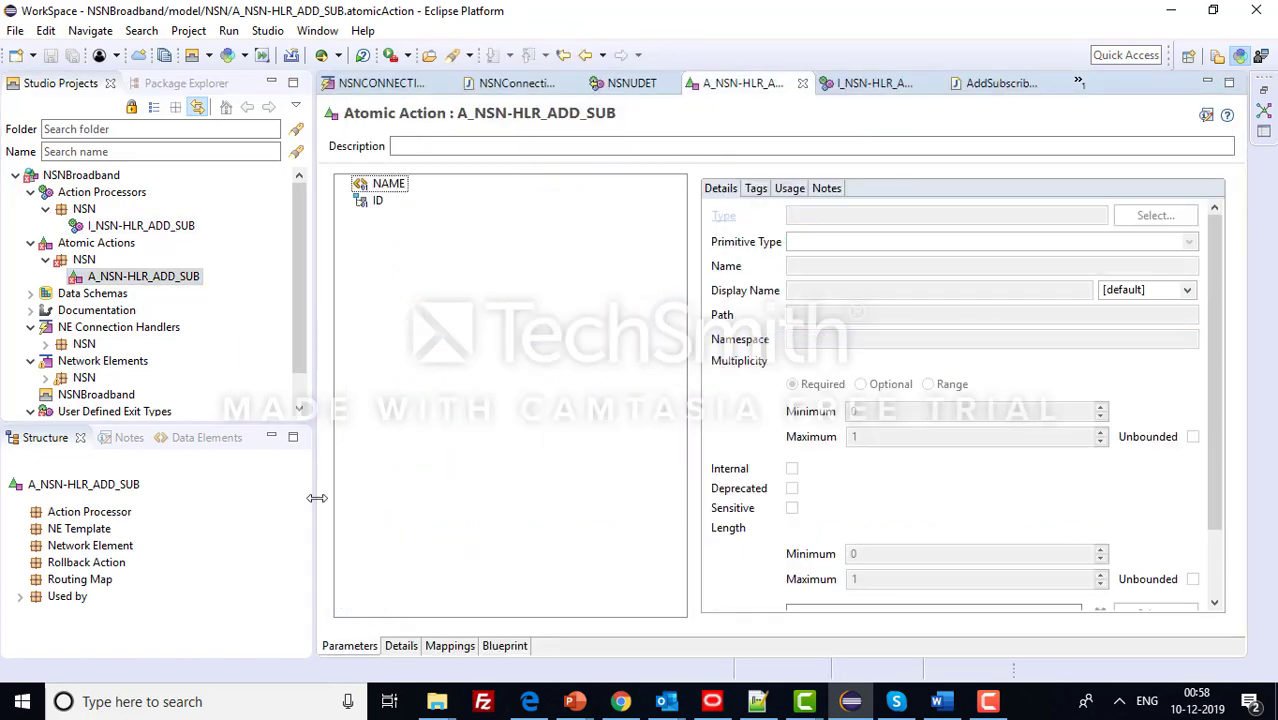
click(449, 646)
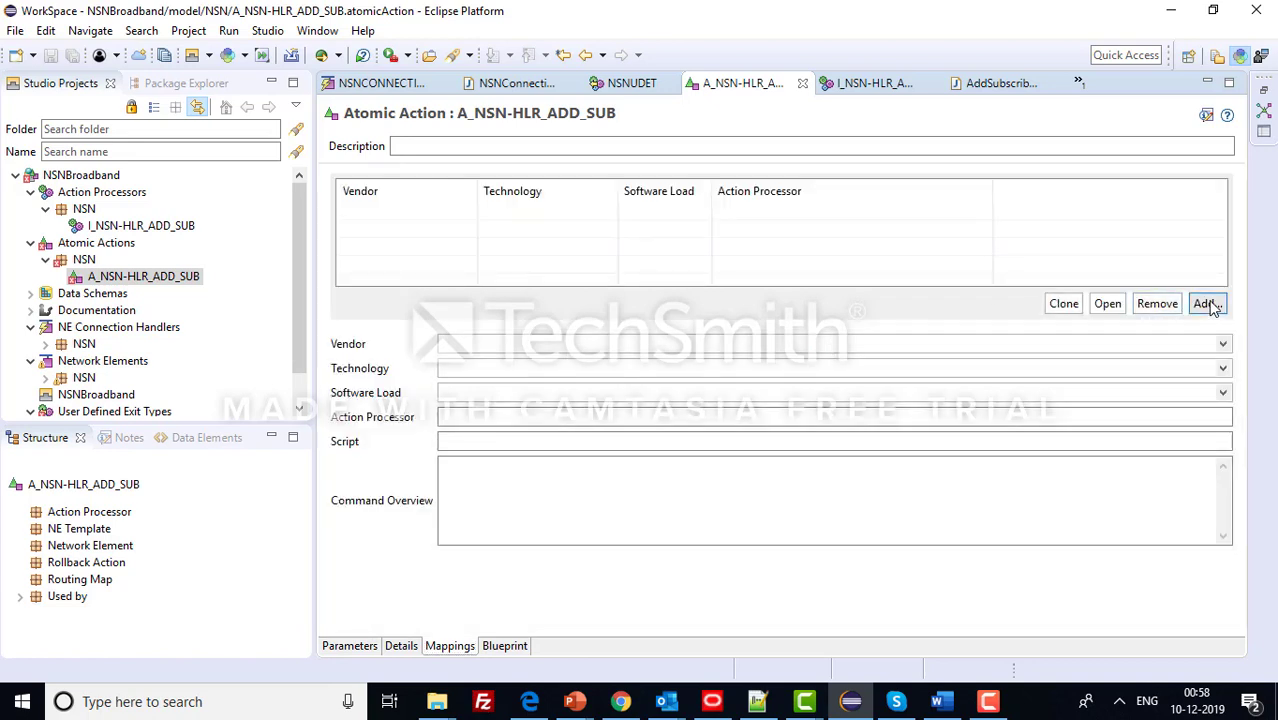
click(1210, 309)
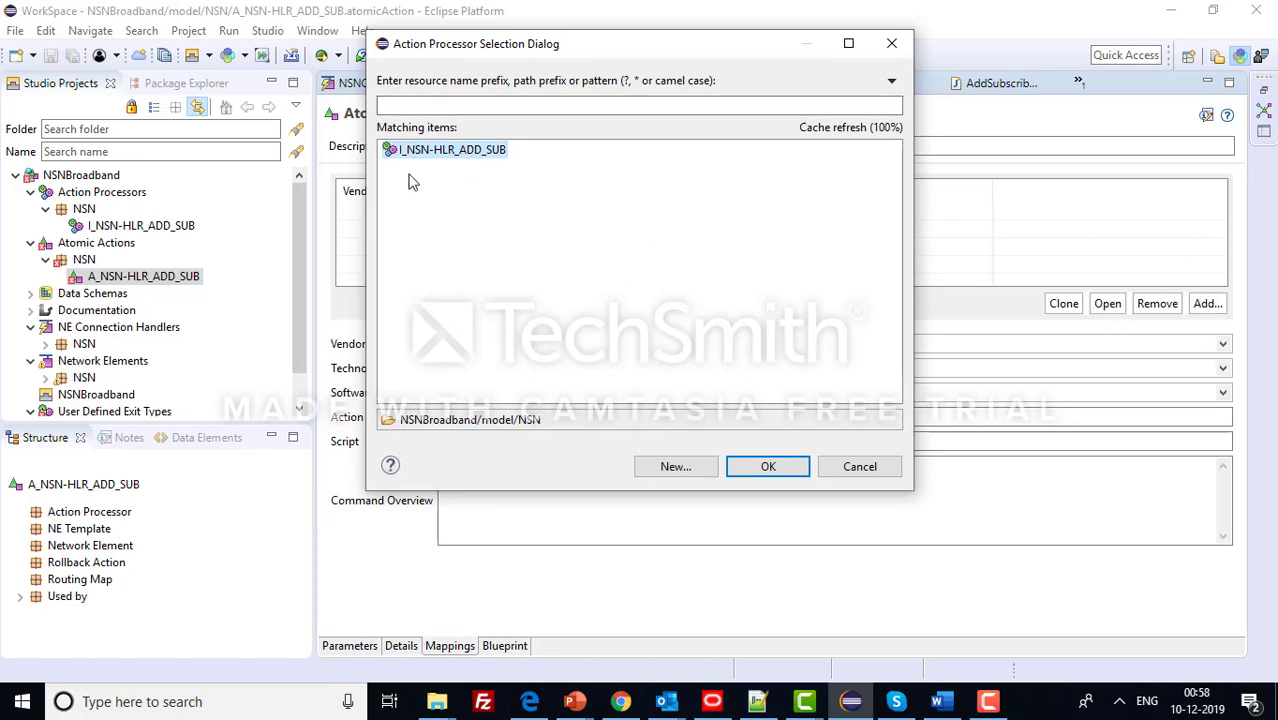
double_click(465, 165)
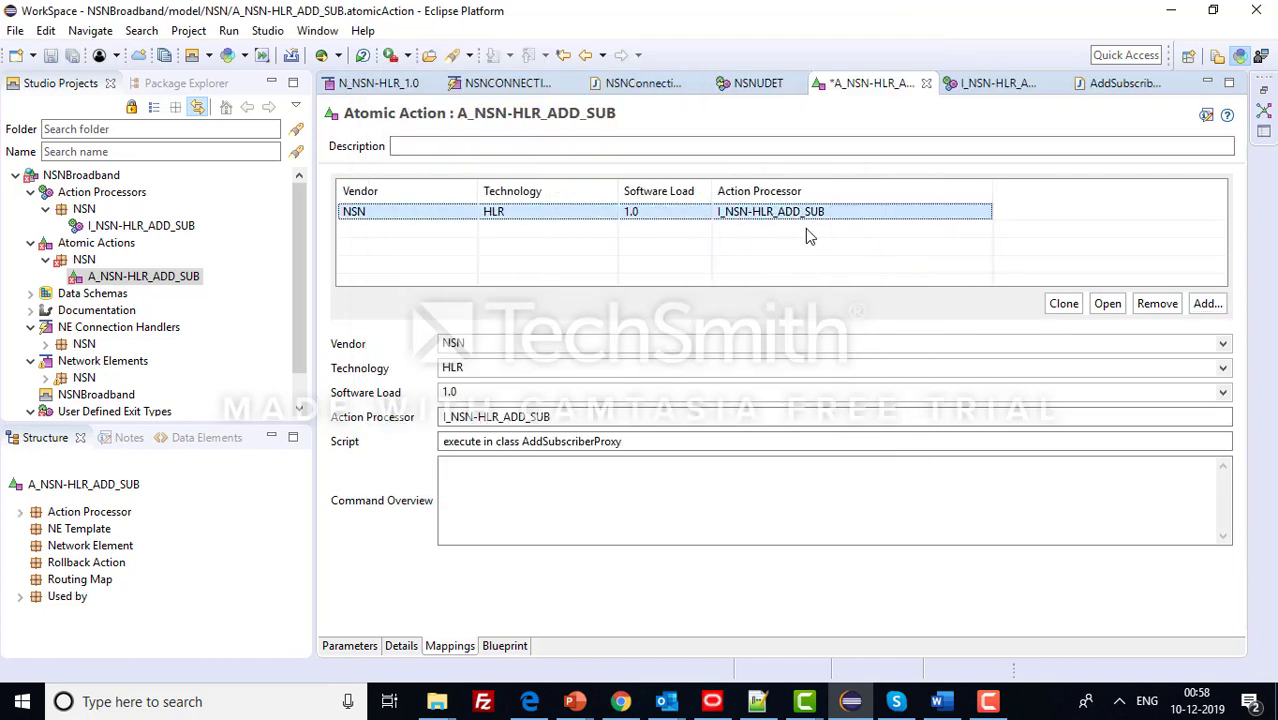
key(ctrl+s)
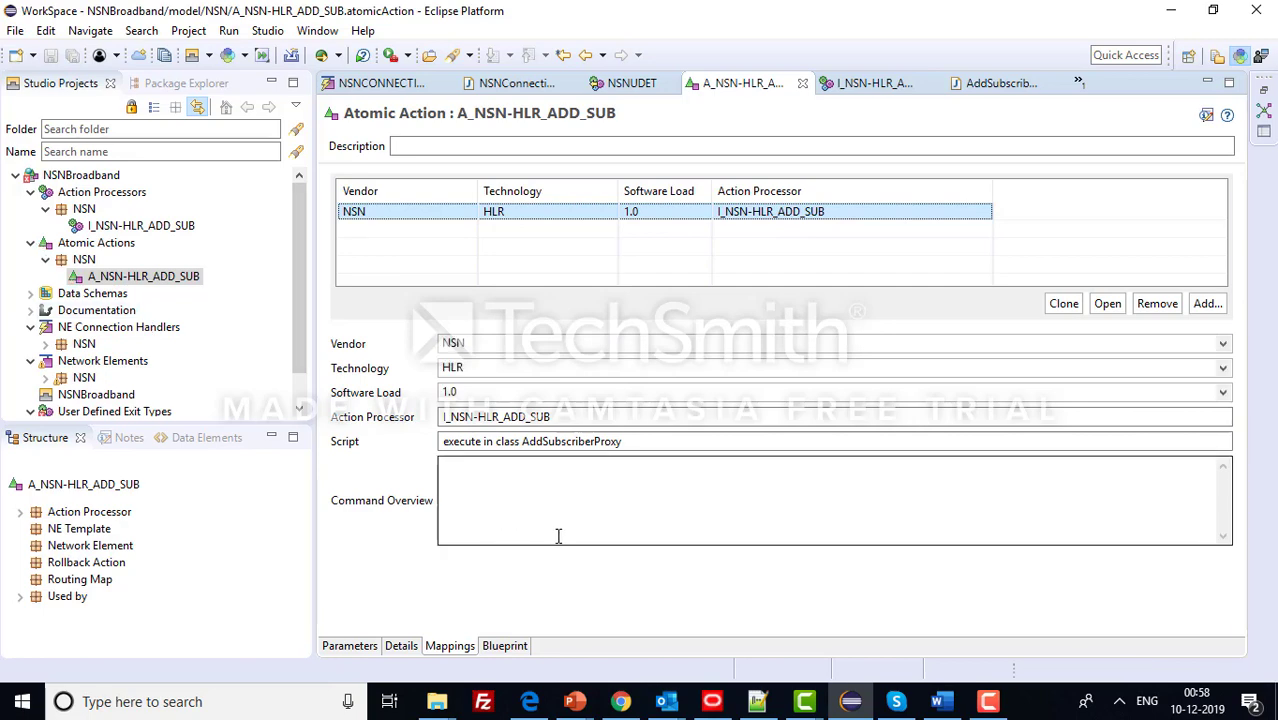
key(alt+Tab)
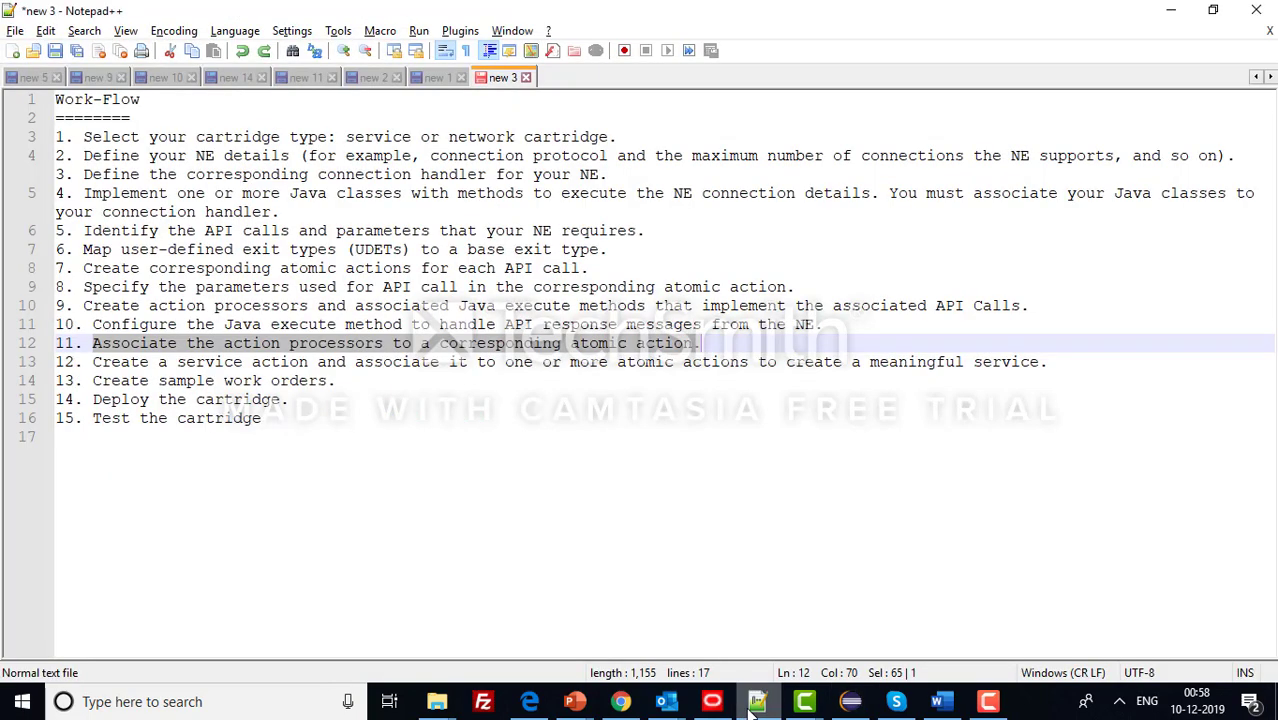
- Mark step 12 on creating a service action, then select the NSNBroadband project
click(120, 372)
drag(96, 362, 872, 362)
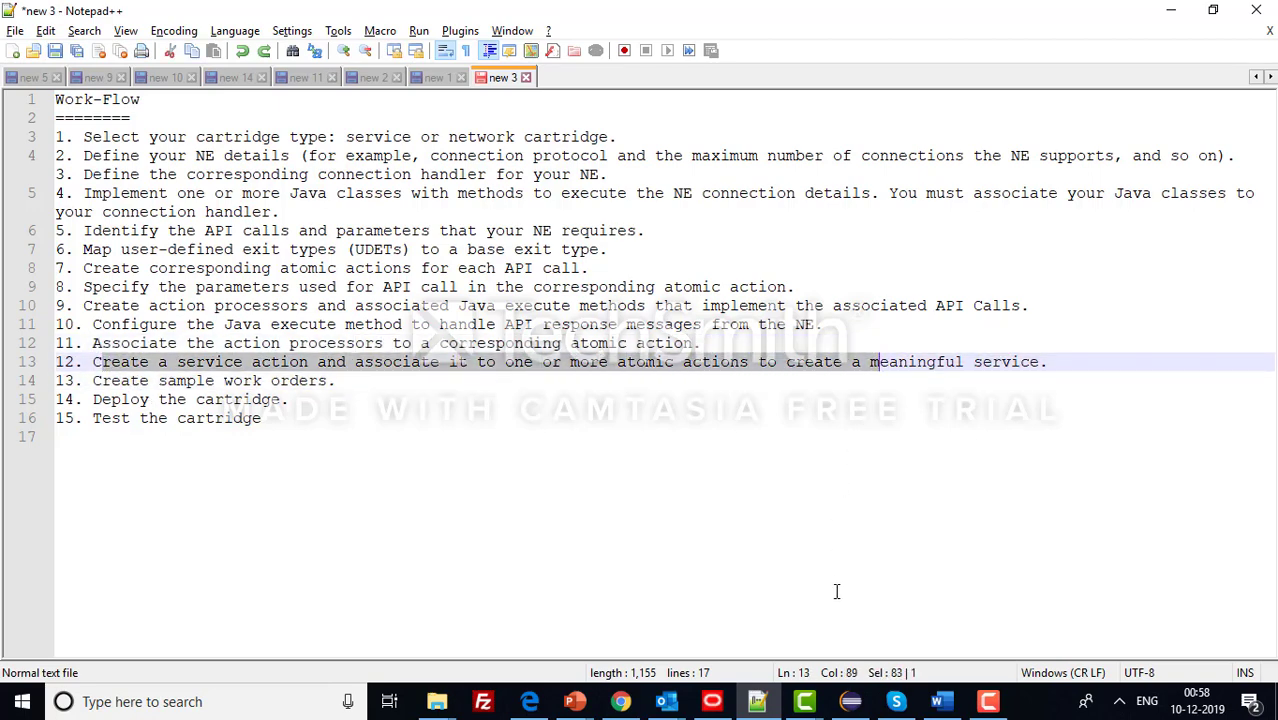
click(851, 701)
click(112, 178)
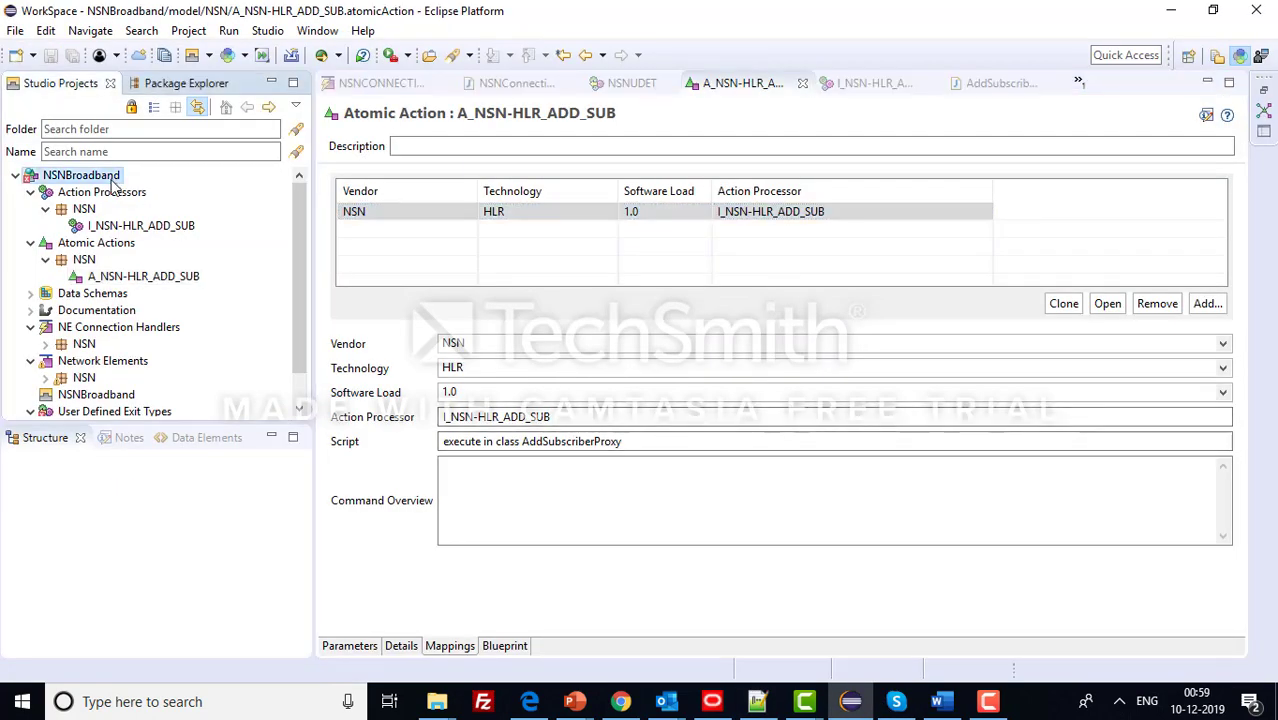
- Create service action C_NSN-HLR_ADD_SUB in folder NSN for NSN / HLR / 1.0, action ADD
right_click(112, 180)
mouse_move(436, 29)
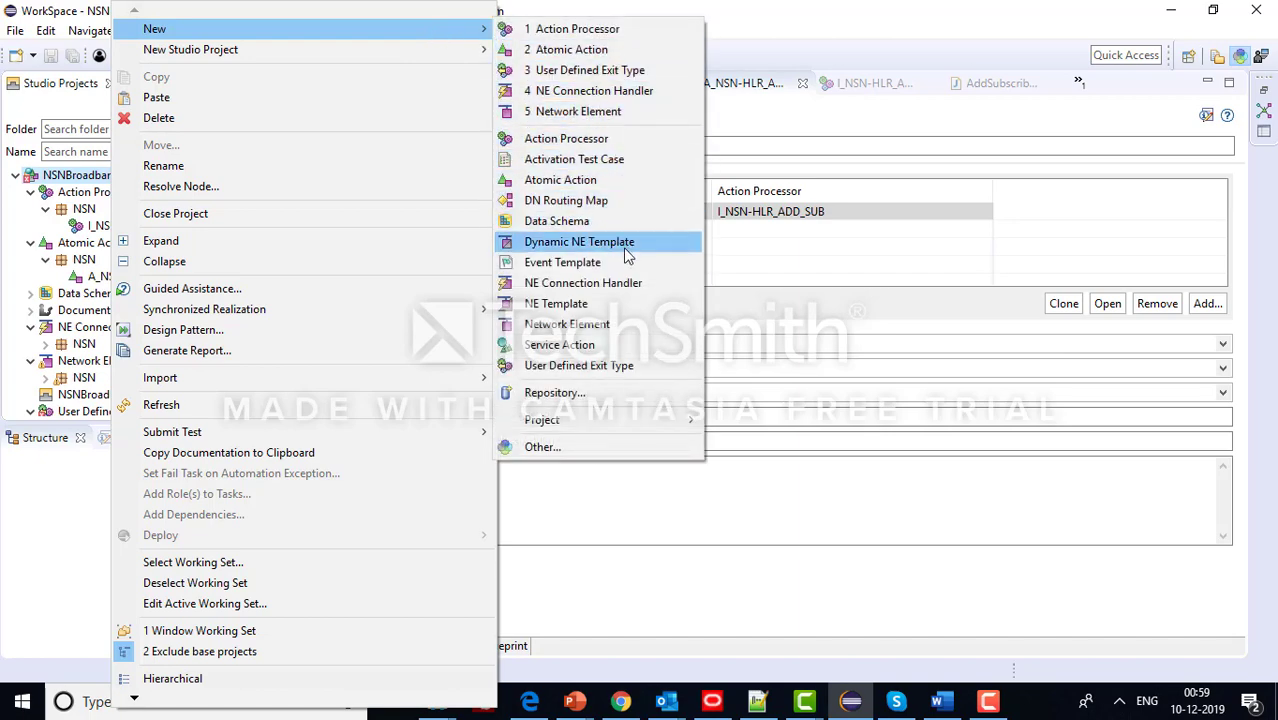
click(631, 346)
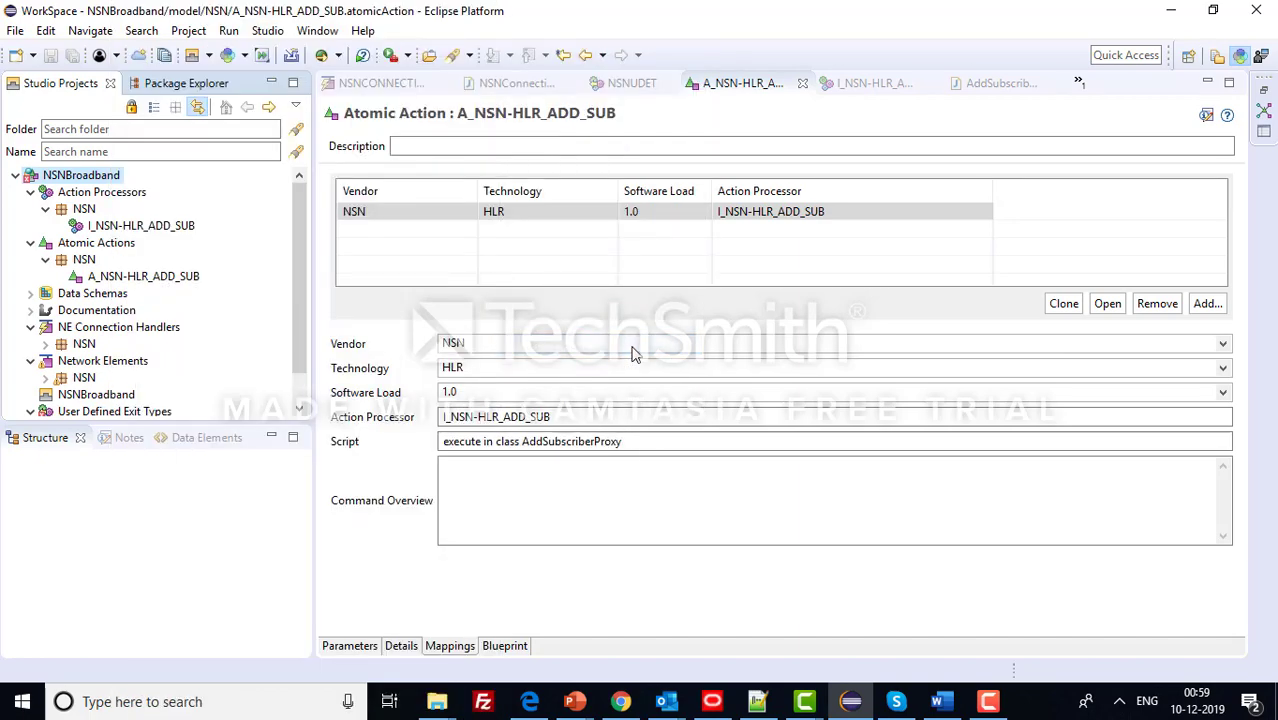
click(566, 288)
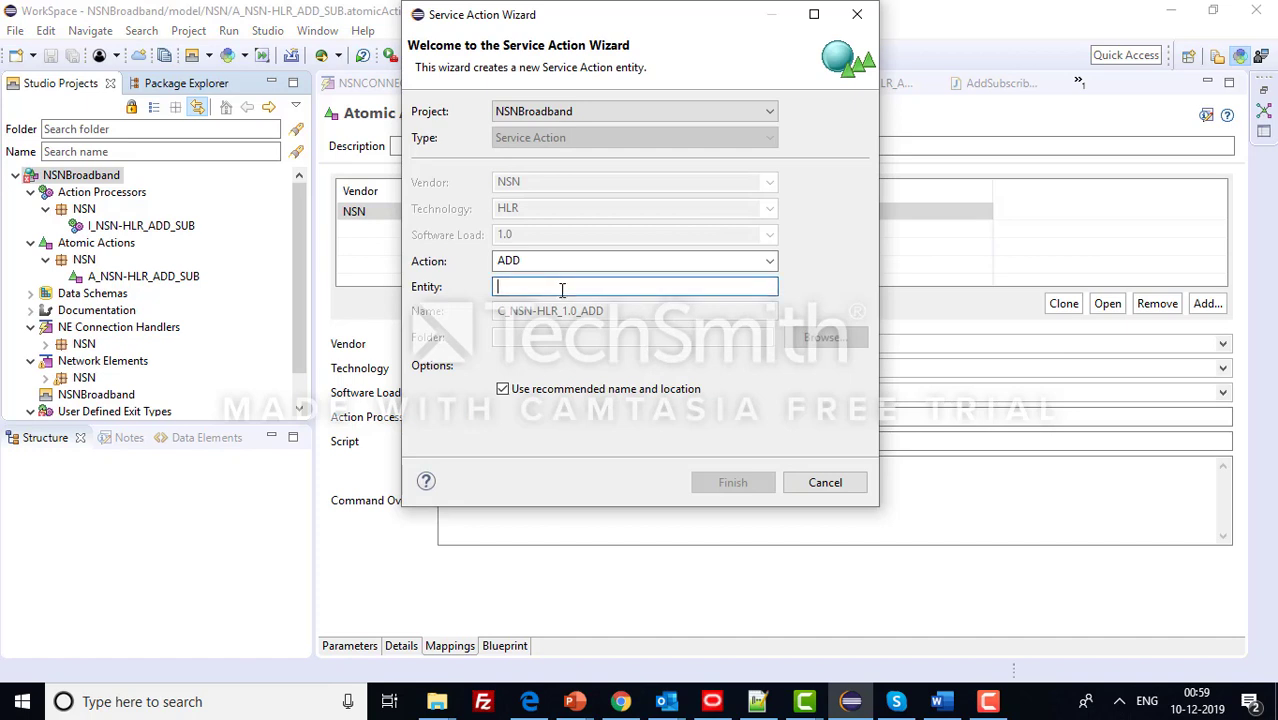
click(503, 391)
click(632, 311)
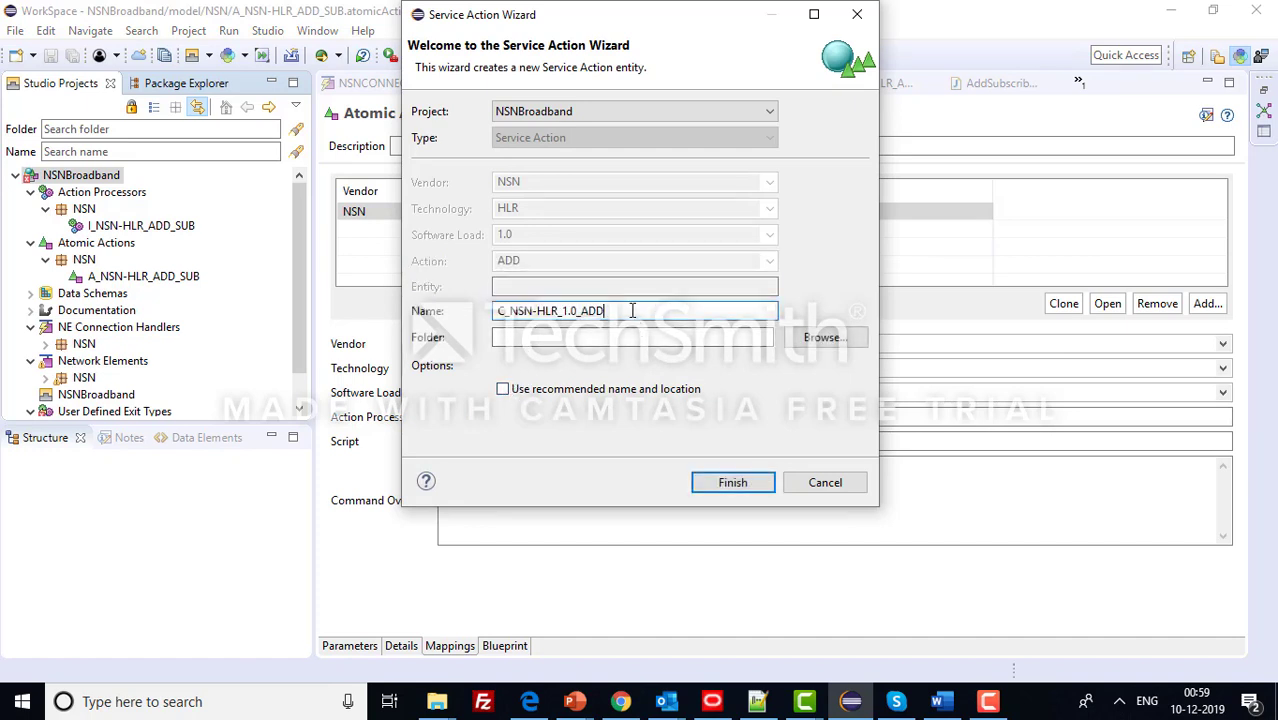
key(BackSpace)
key(BackSpace)
key(BackSpace)
click(588, 340)
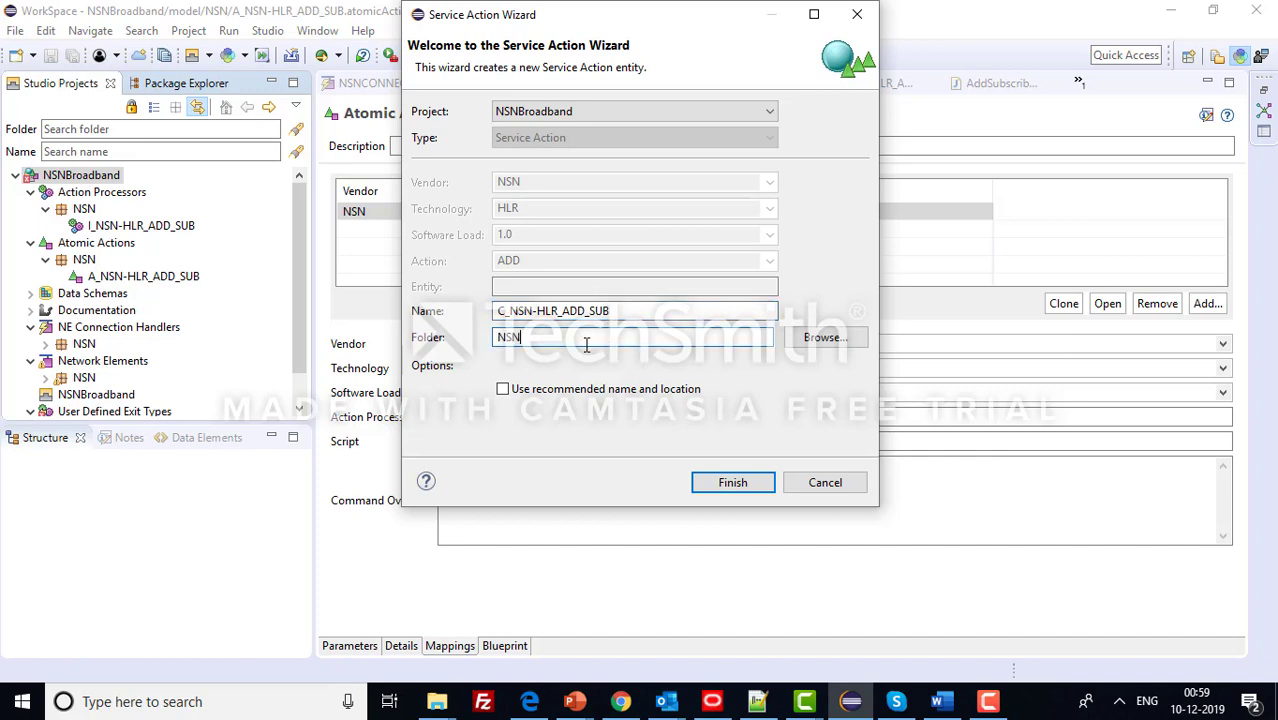
click(724, 485)
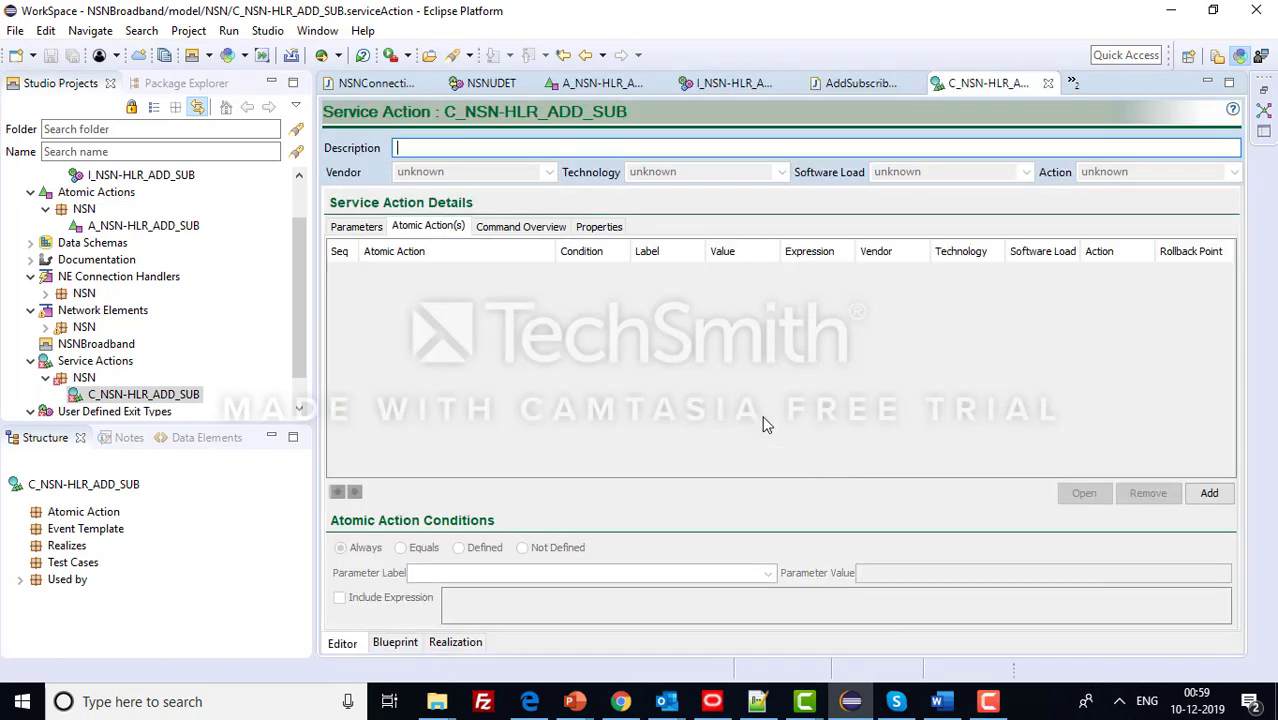
- Add atomic action A_NSN-HLR_ADD_SUB to the service action and save it
click(988, 701)
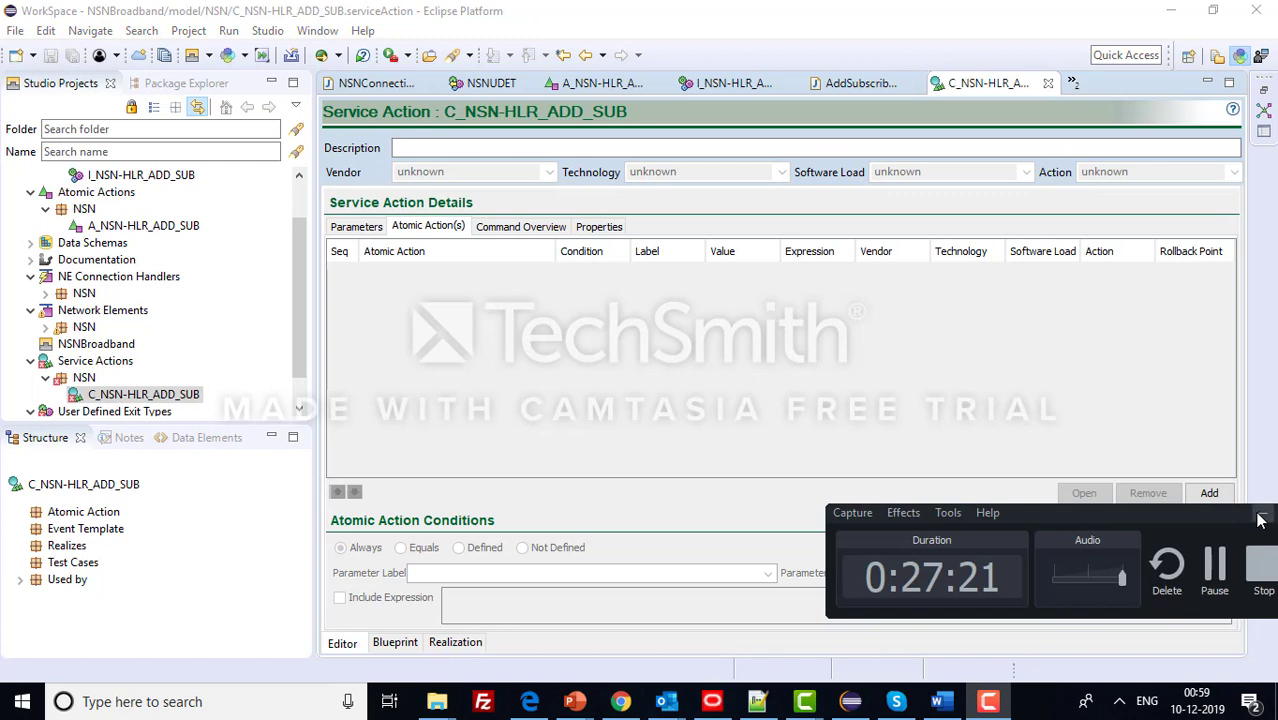
click(537, 414)
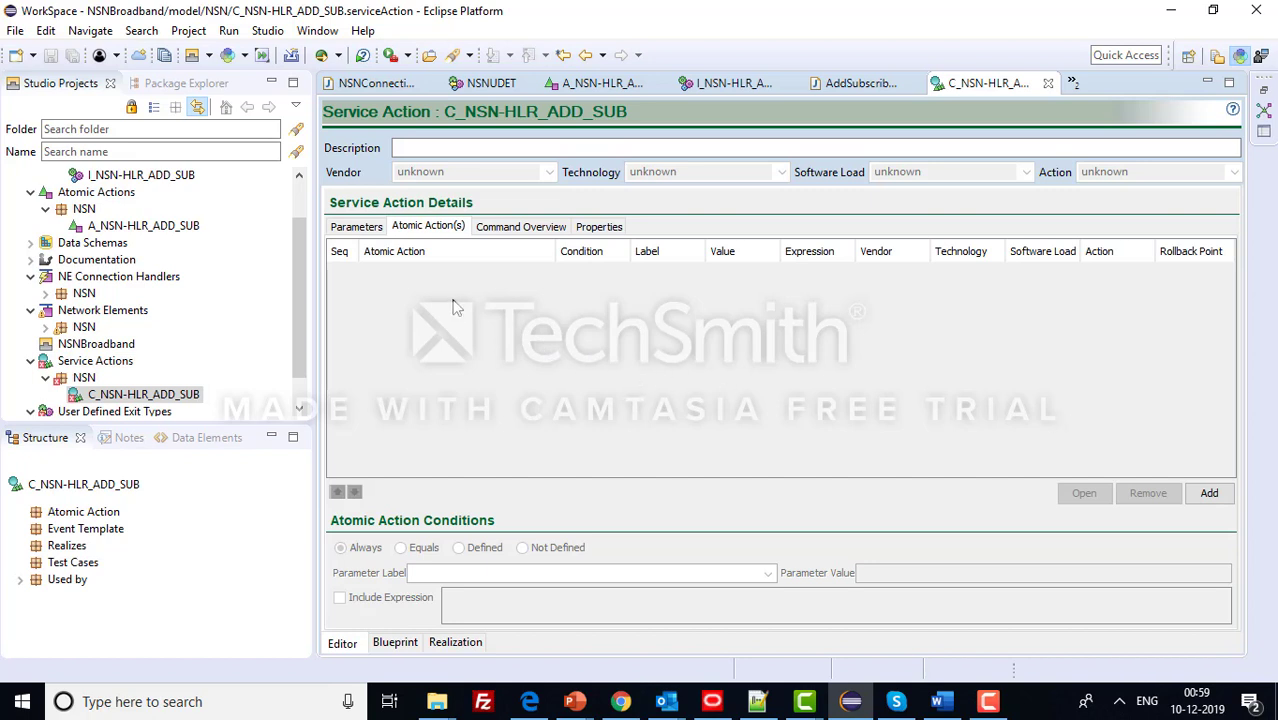
click(1215, 495)
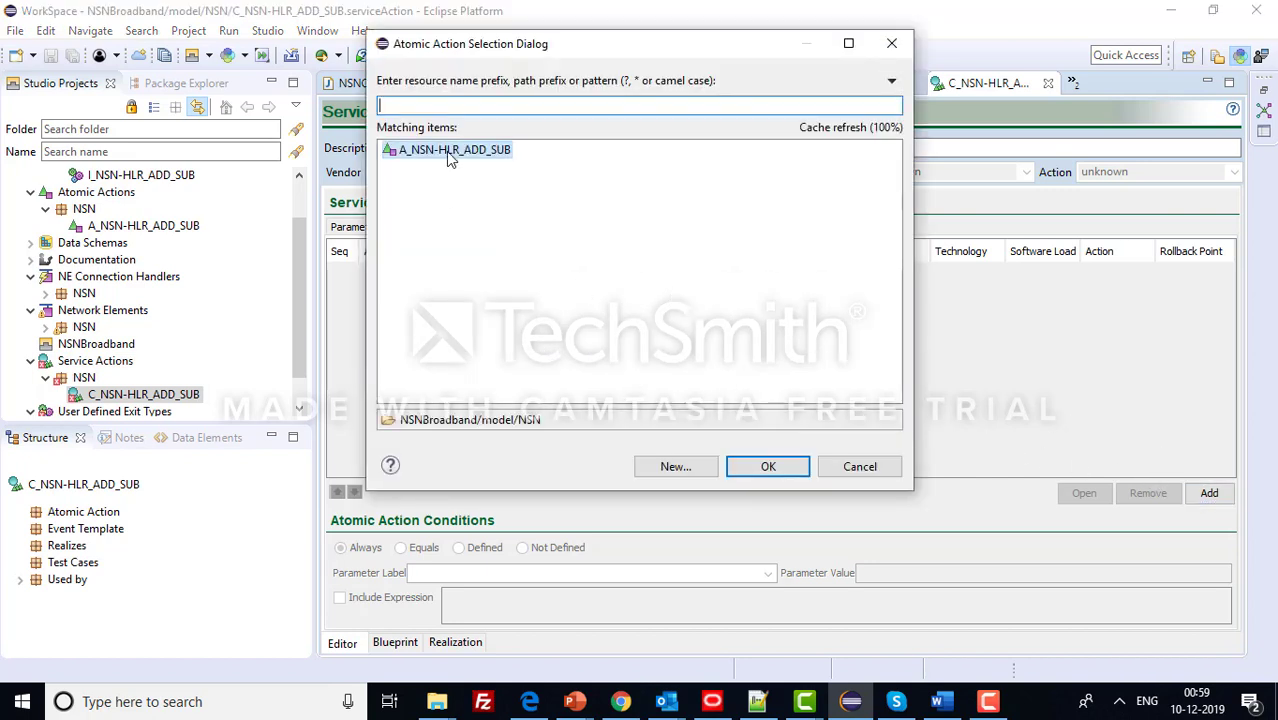
click(450, 152)
click(766, 465)
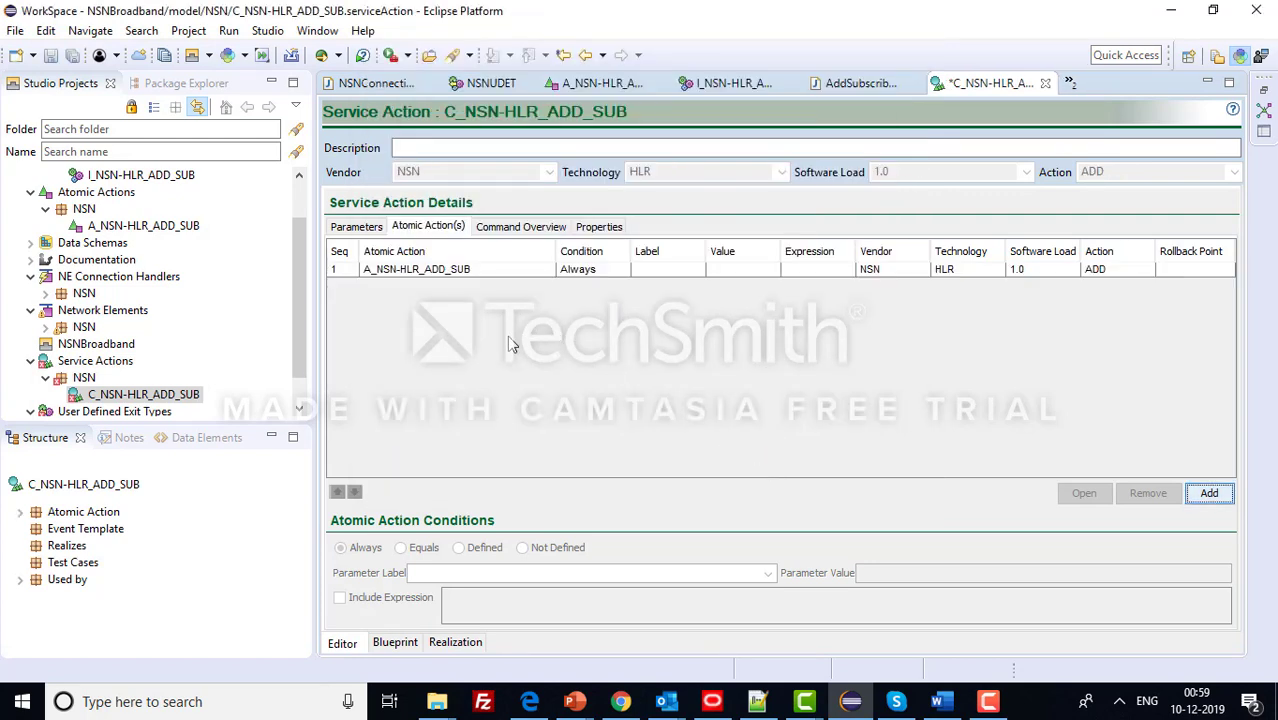
key(ctrl+s)
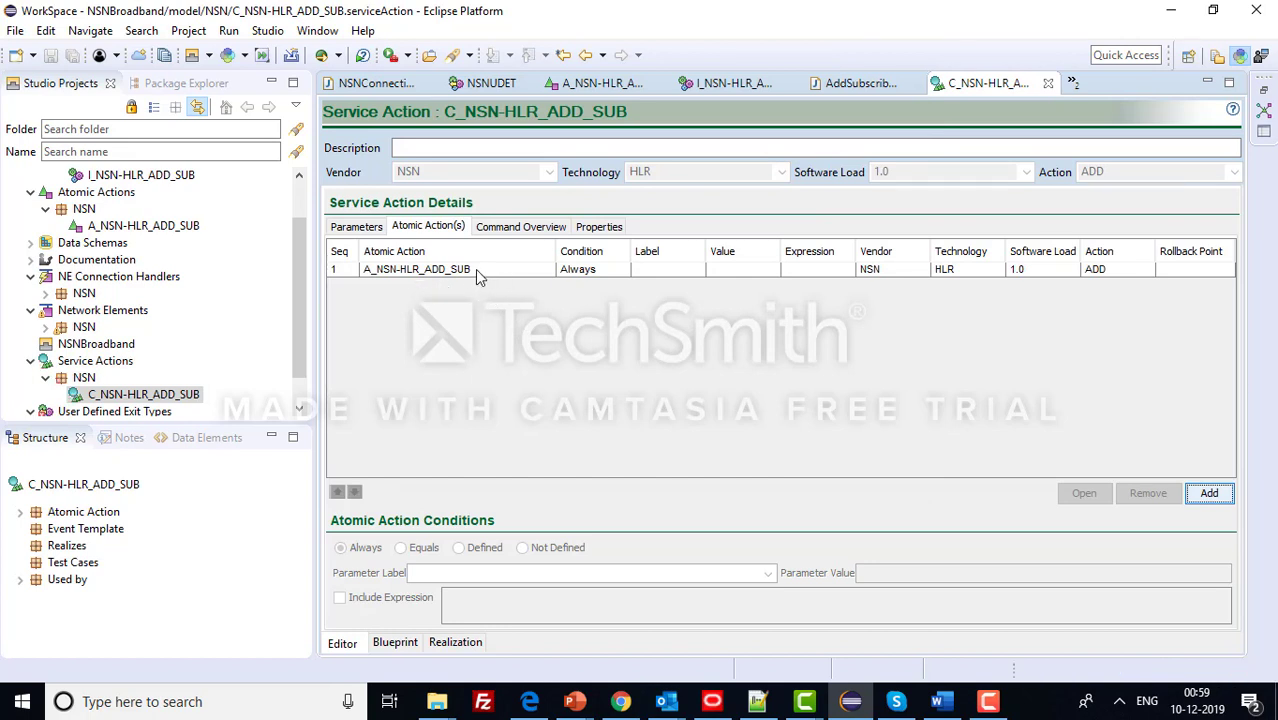
- Inspect the A_NSN-HLR_ADD_SUB step's Always condition
click(477, 270)
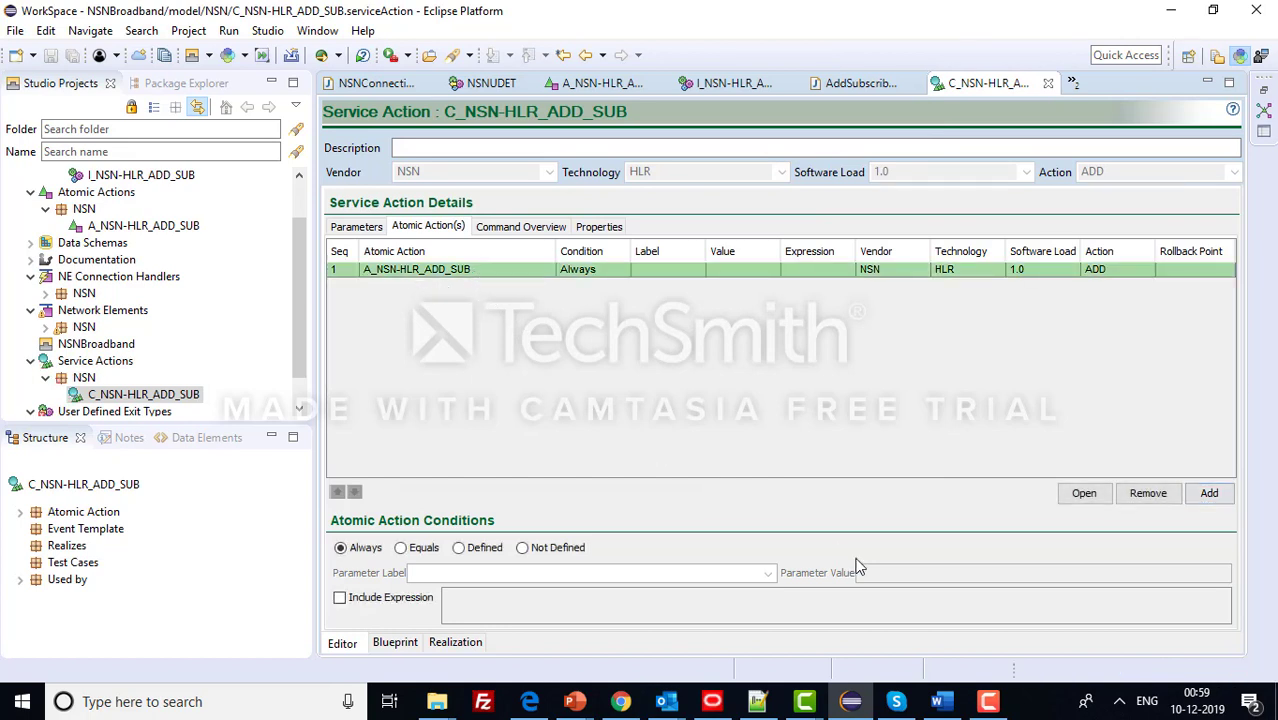
drag(303, 247, 287, 344)
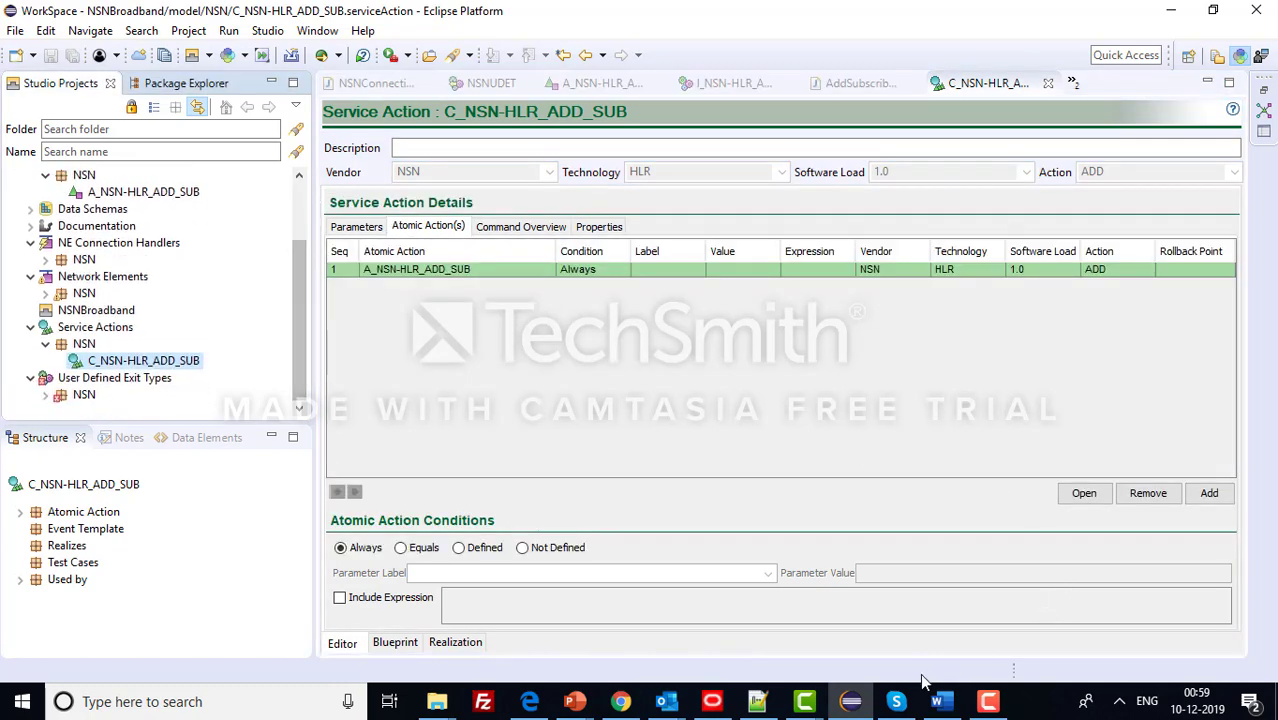
click(987, 701)
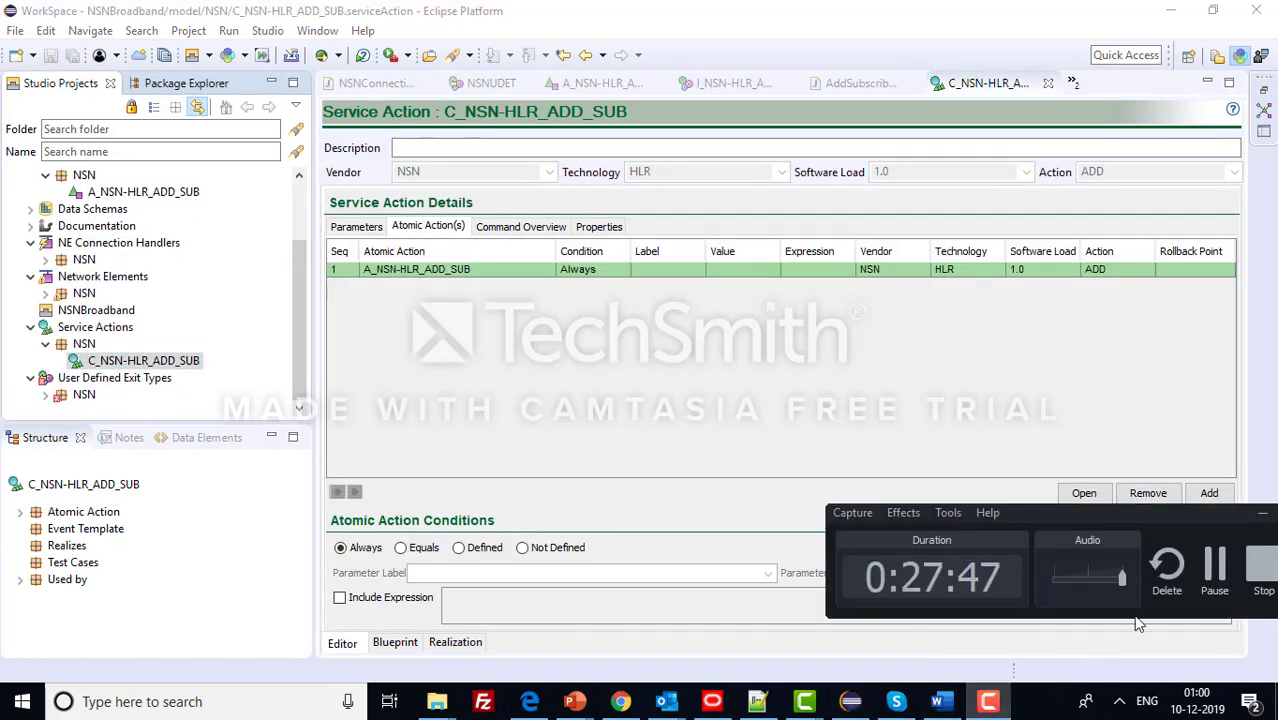
click(1216, 565)
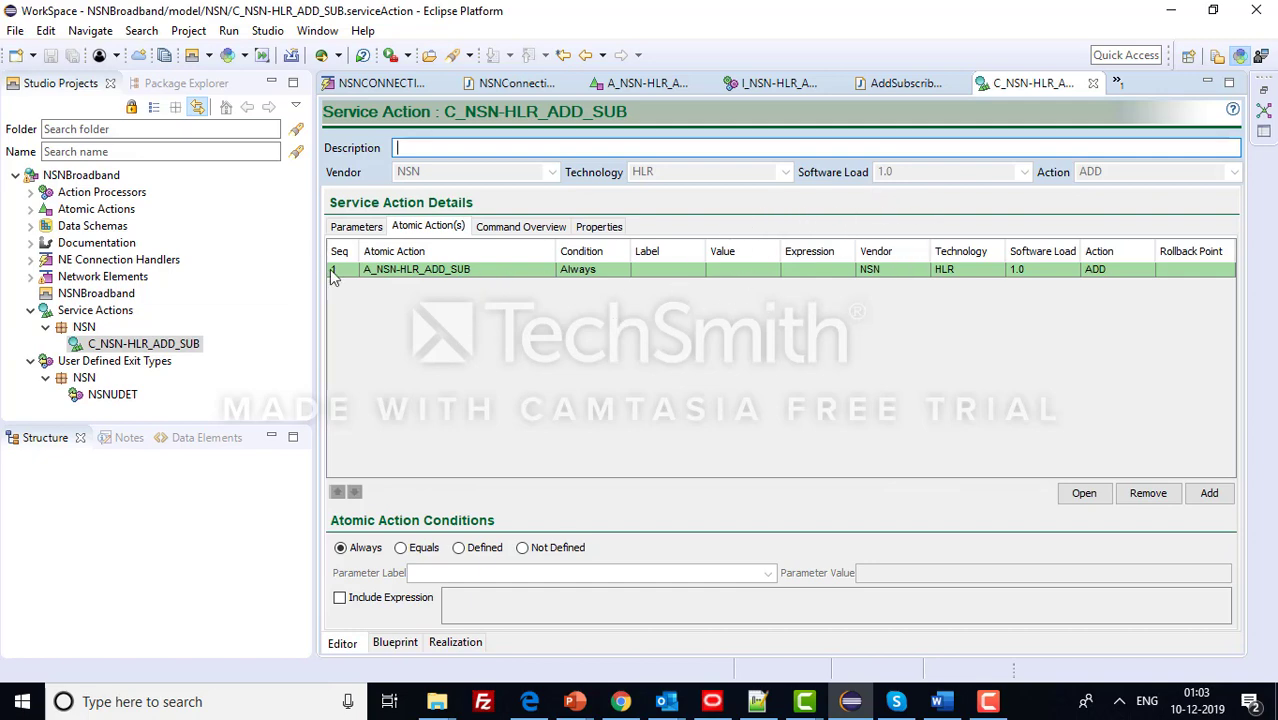
- Collapse the NSNBroadband tree, clean and rebuild all projects, and return to the notes
click(31, 311)
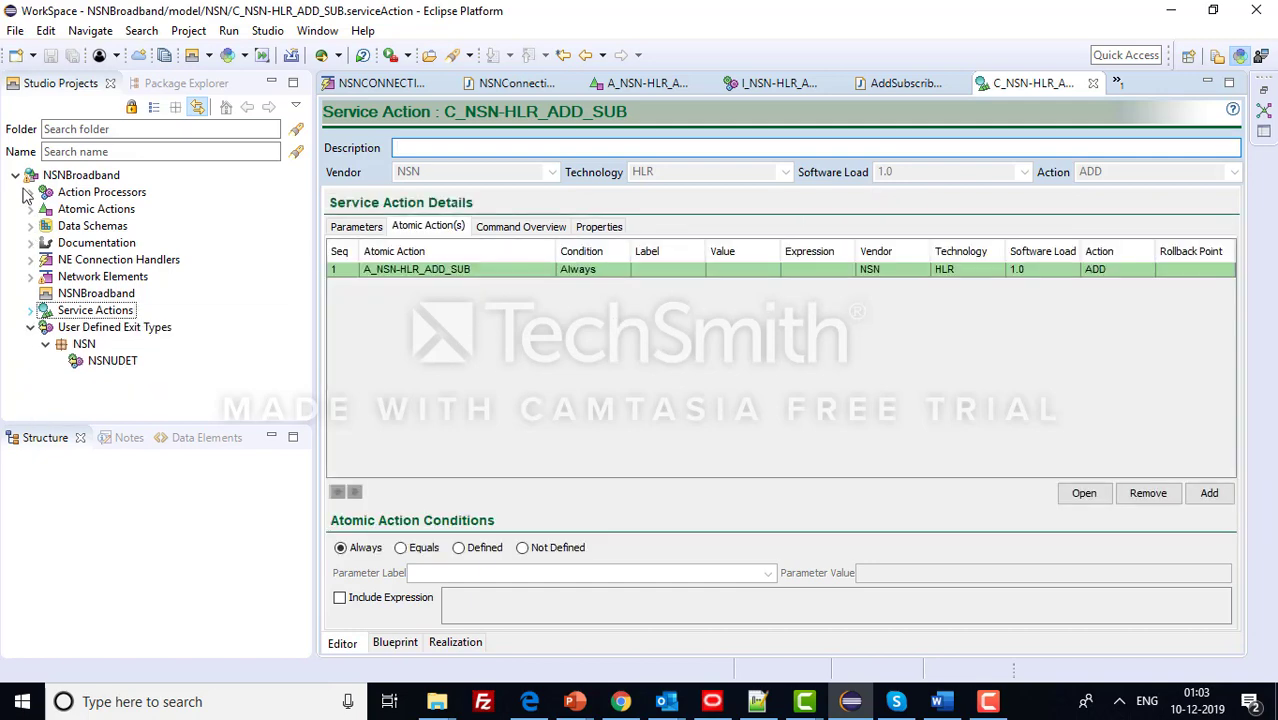
click(16, 176)
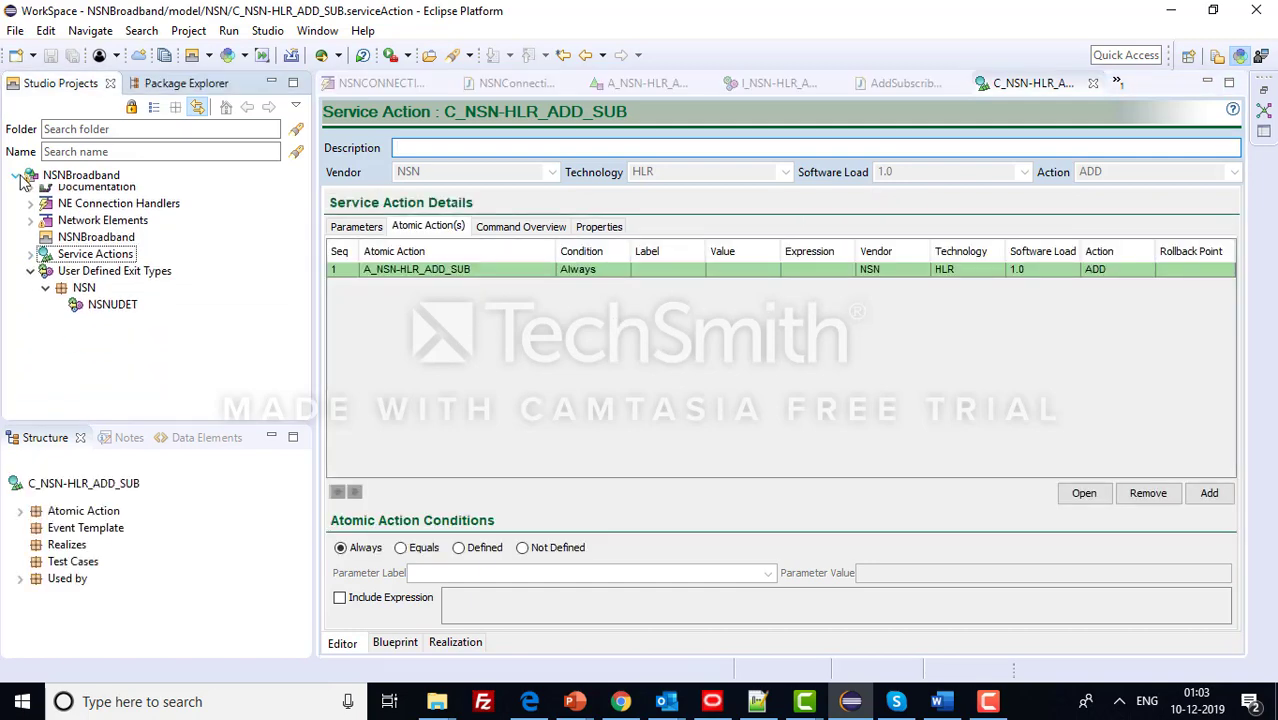
click(188, 30)
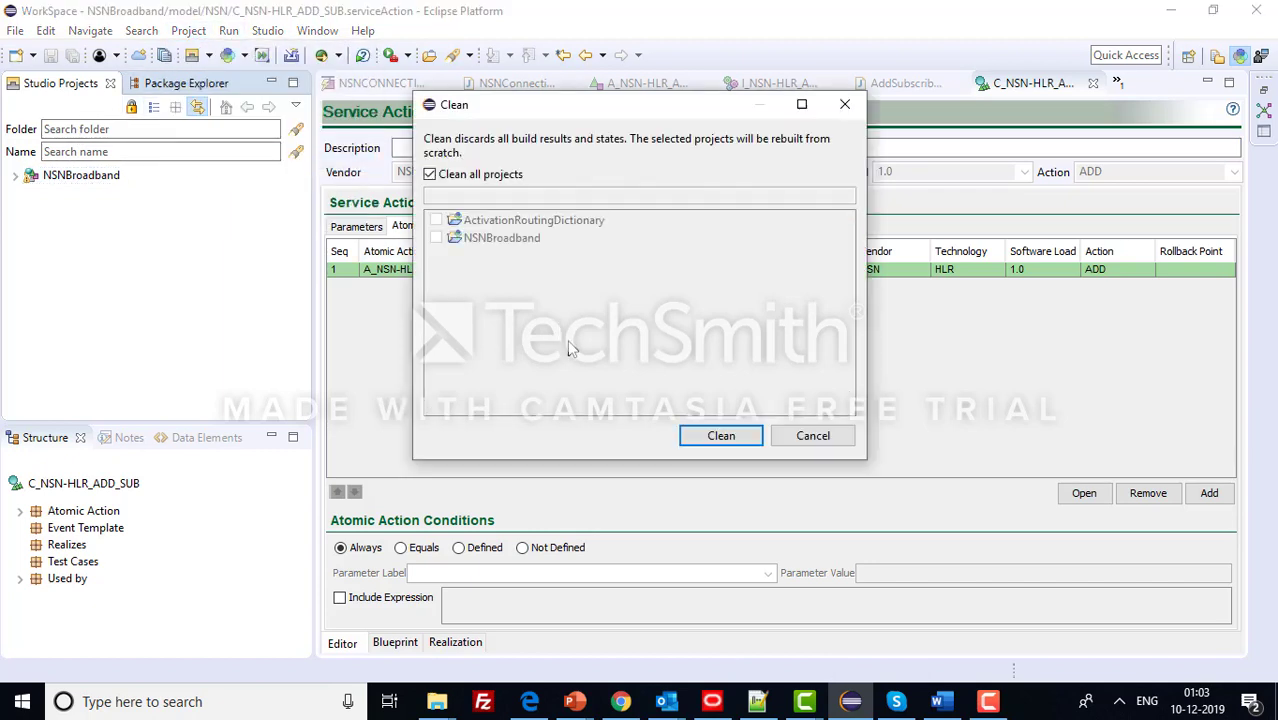
click(711, 440)
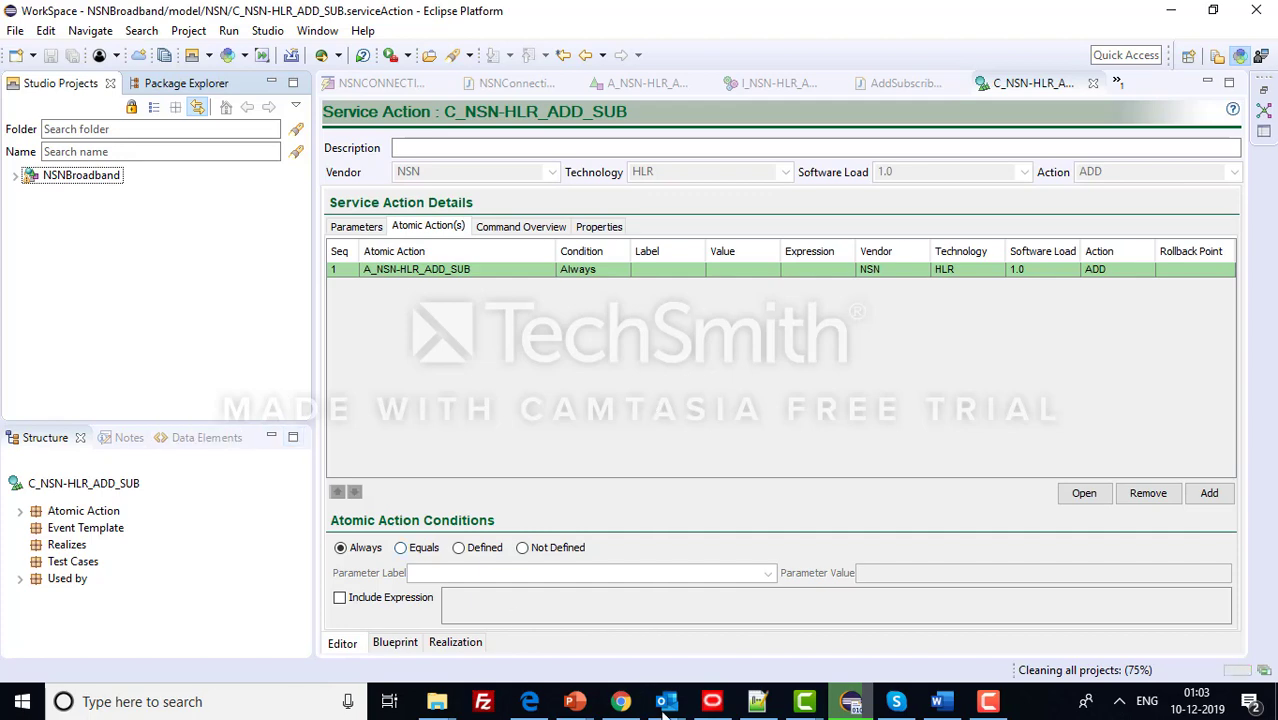
click(760, 703)
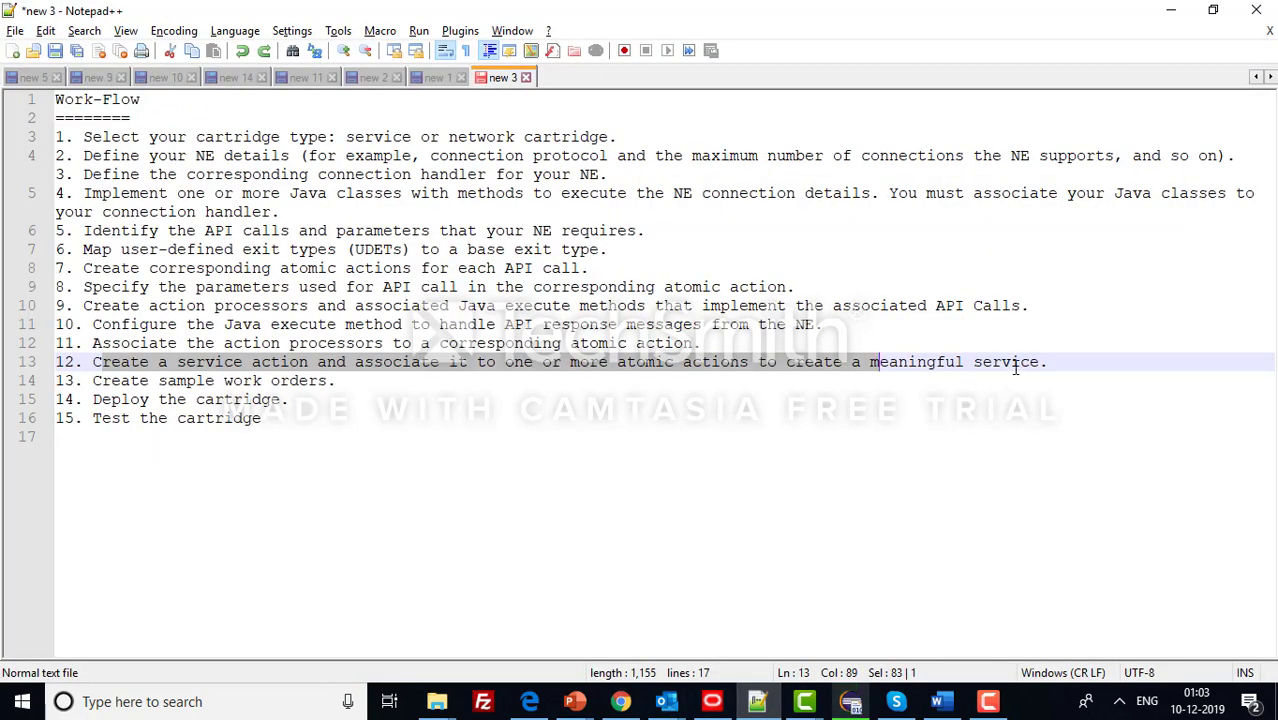
- Review workflow steps 13–15 on deploying and testing the cartridge, then return to Design Studio
drag(93, 381, 262, 418)
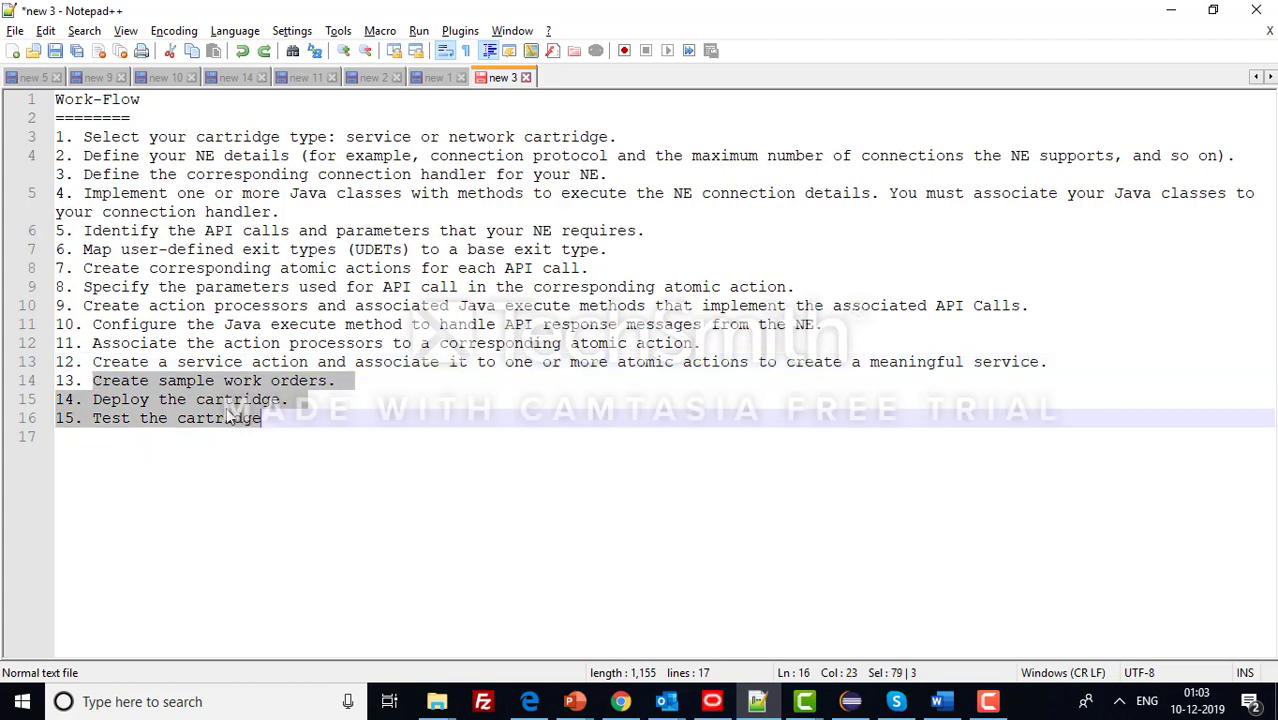
click(214, 400)
drag(94, 400, 268, 418)
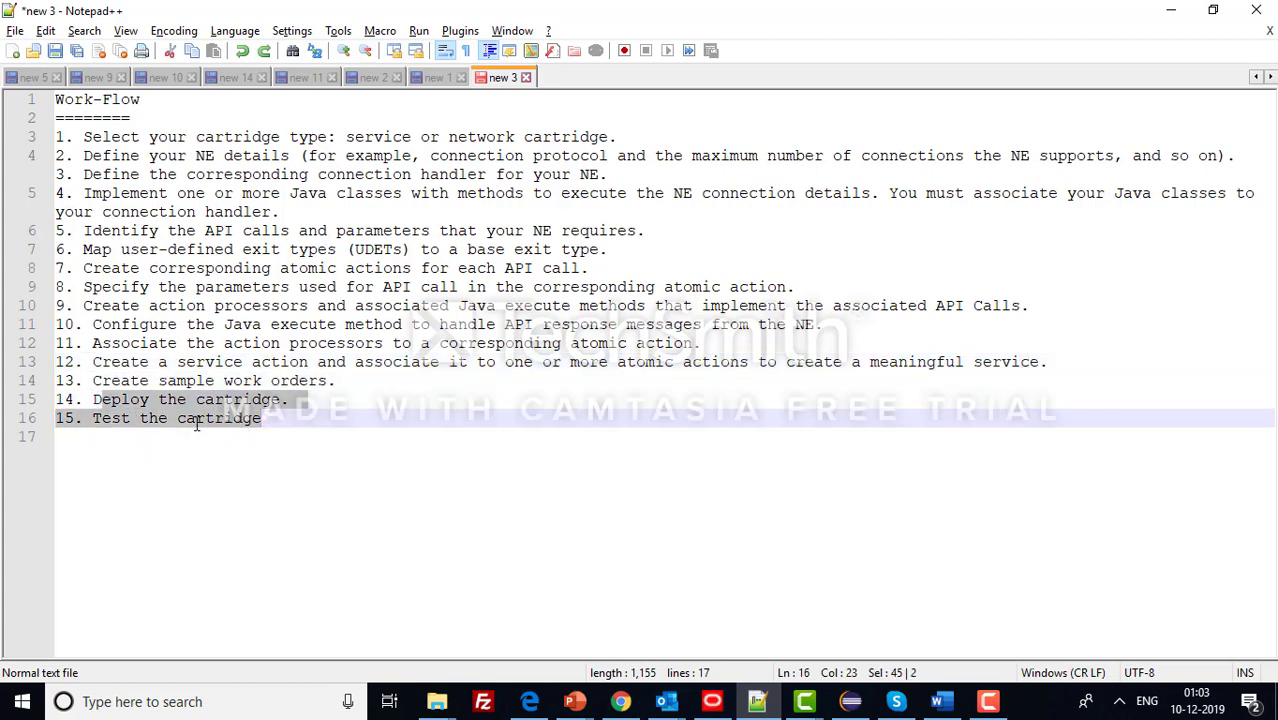
click(196, 420)
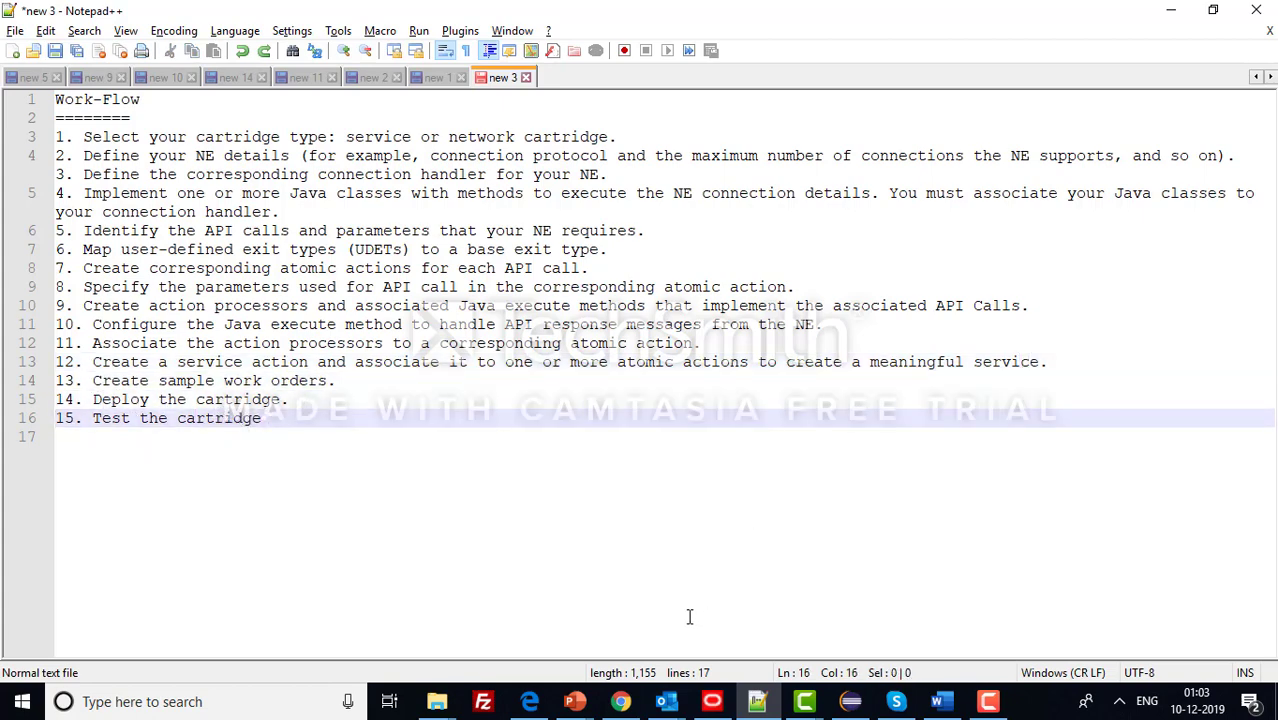
drag(144, 404, 149, 404)
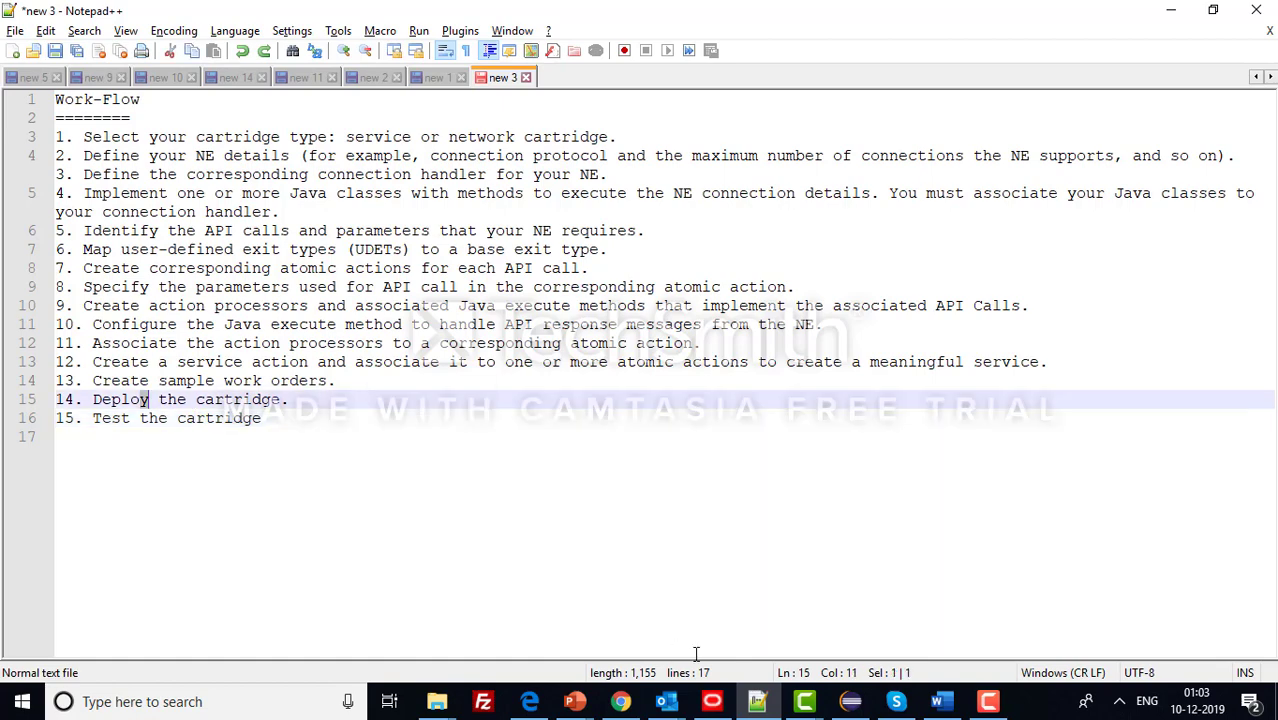
click(850, 701)
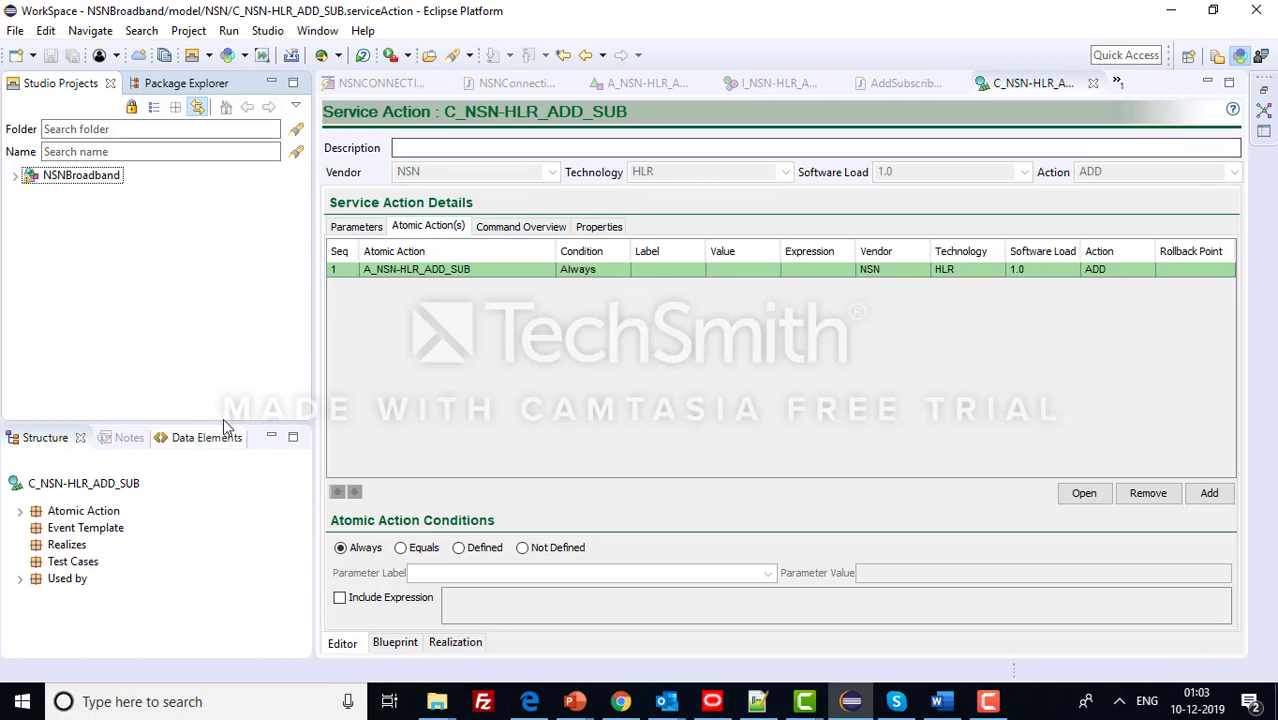
- Collapse the Structure view and switch to the Studio Environment perspective
click(272, 439)
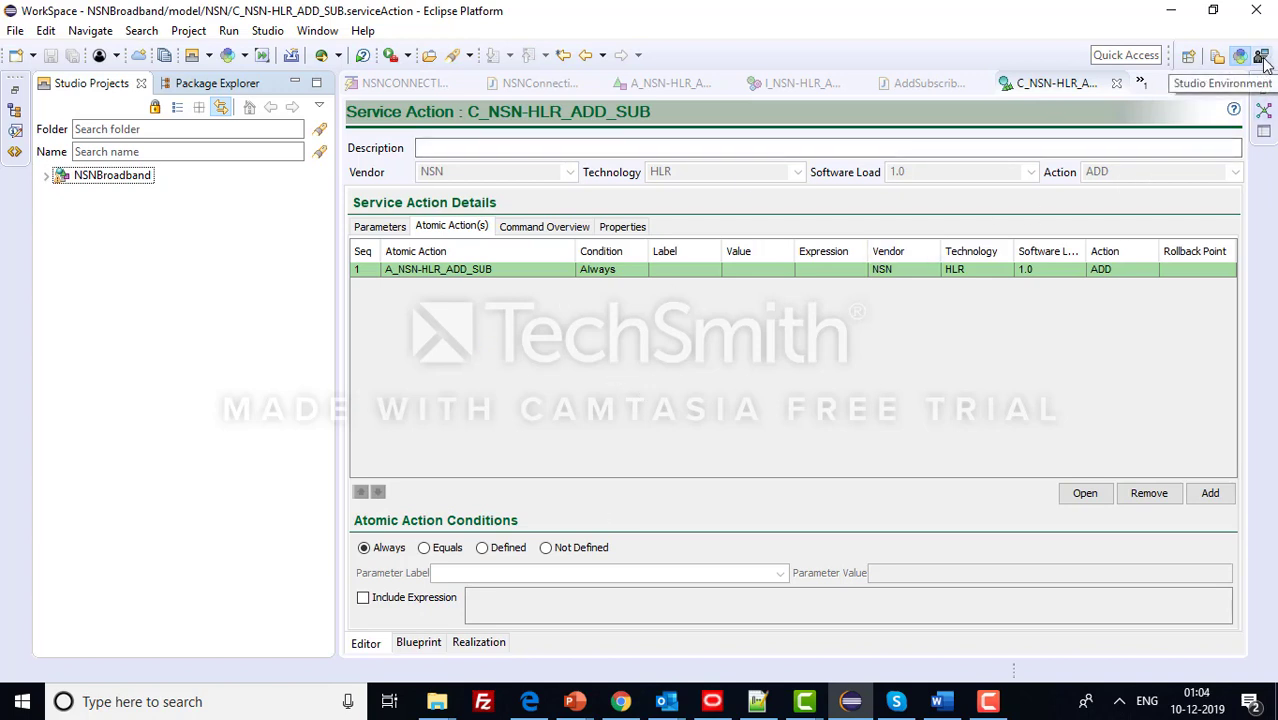
click(1218, 58)
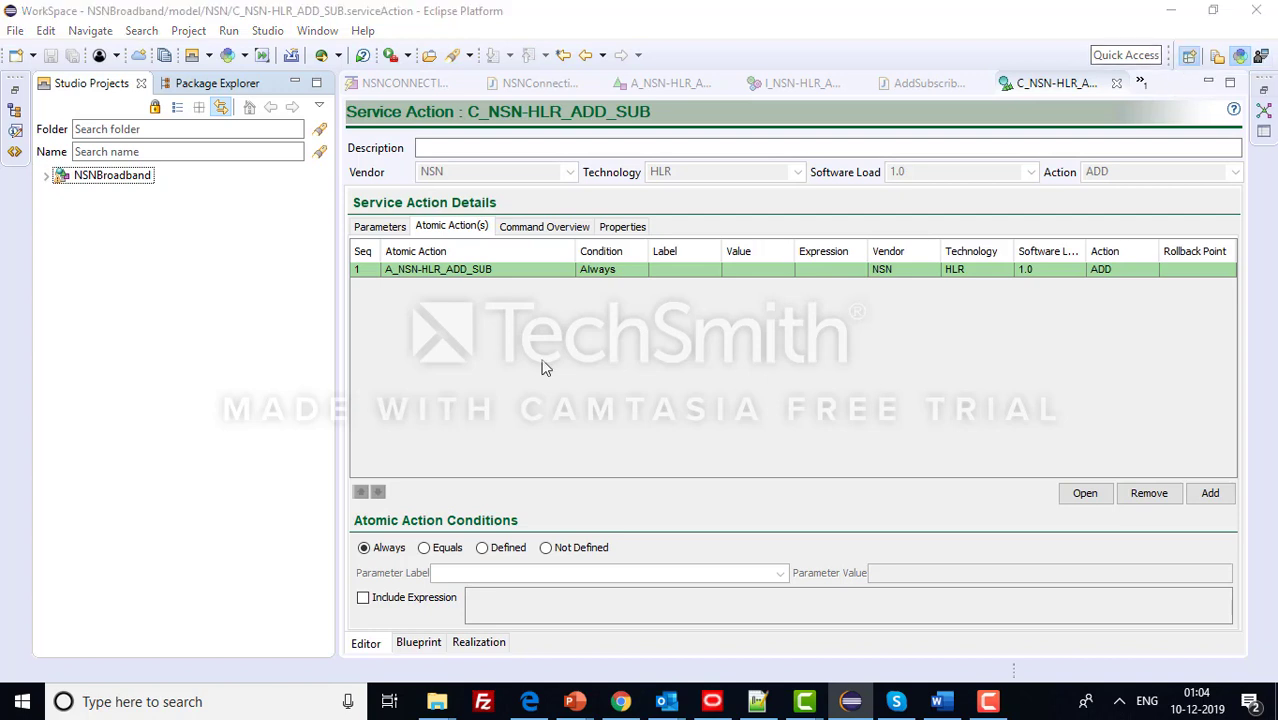
scroll(548, 362, down, 2)
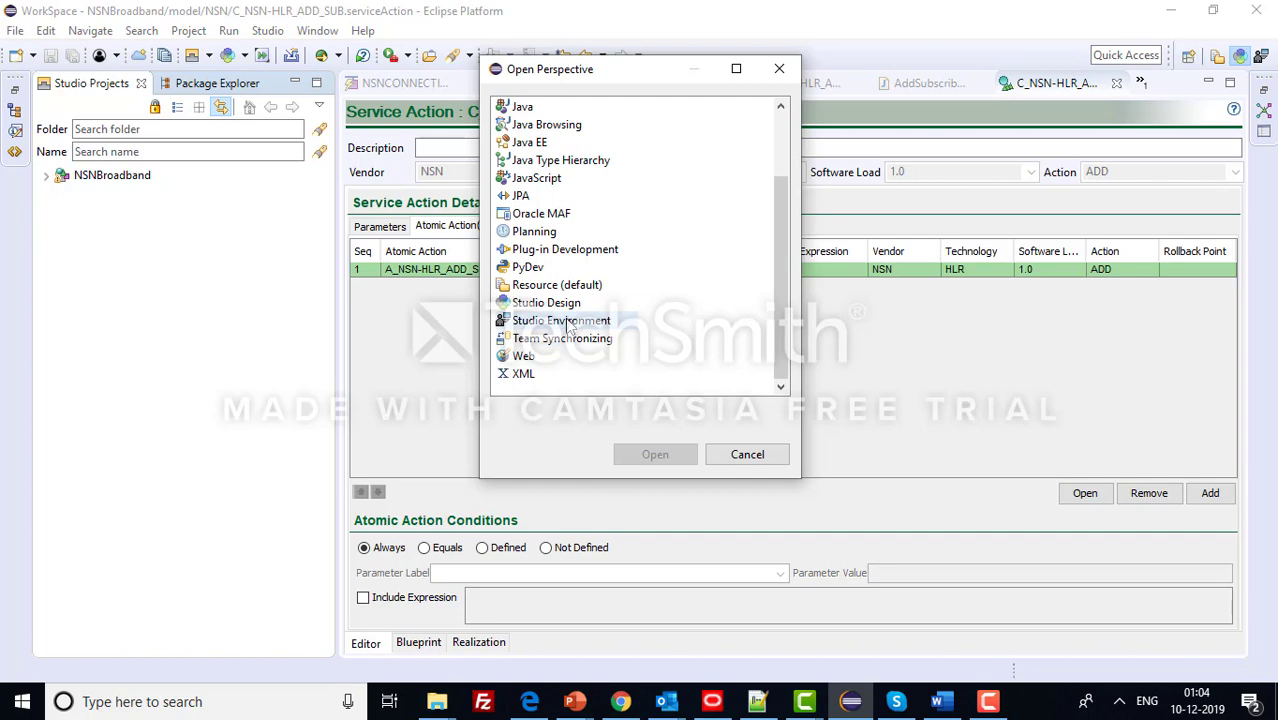
click(560, 322)
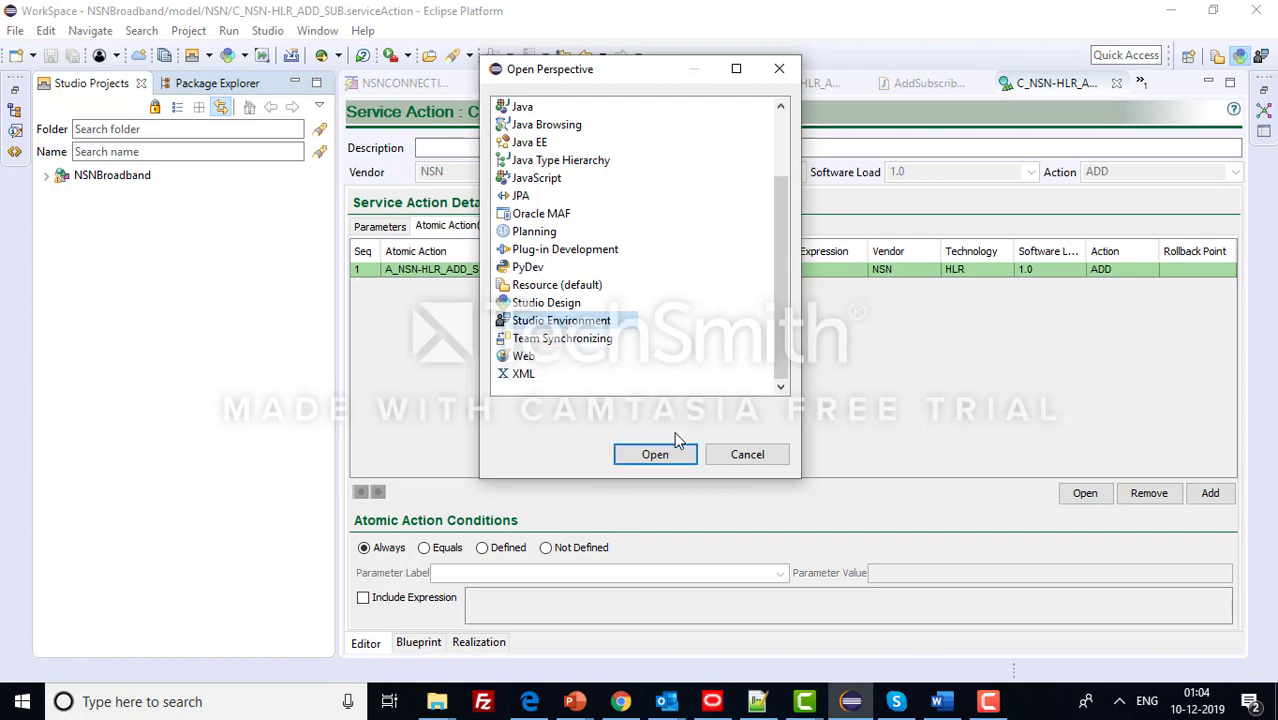
click(665, 455)
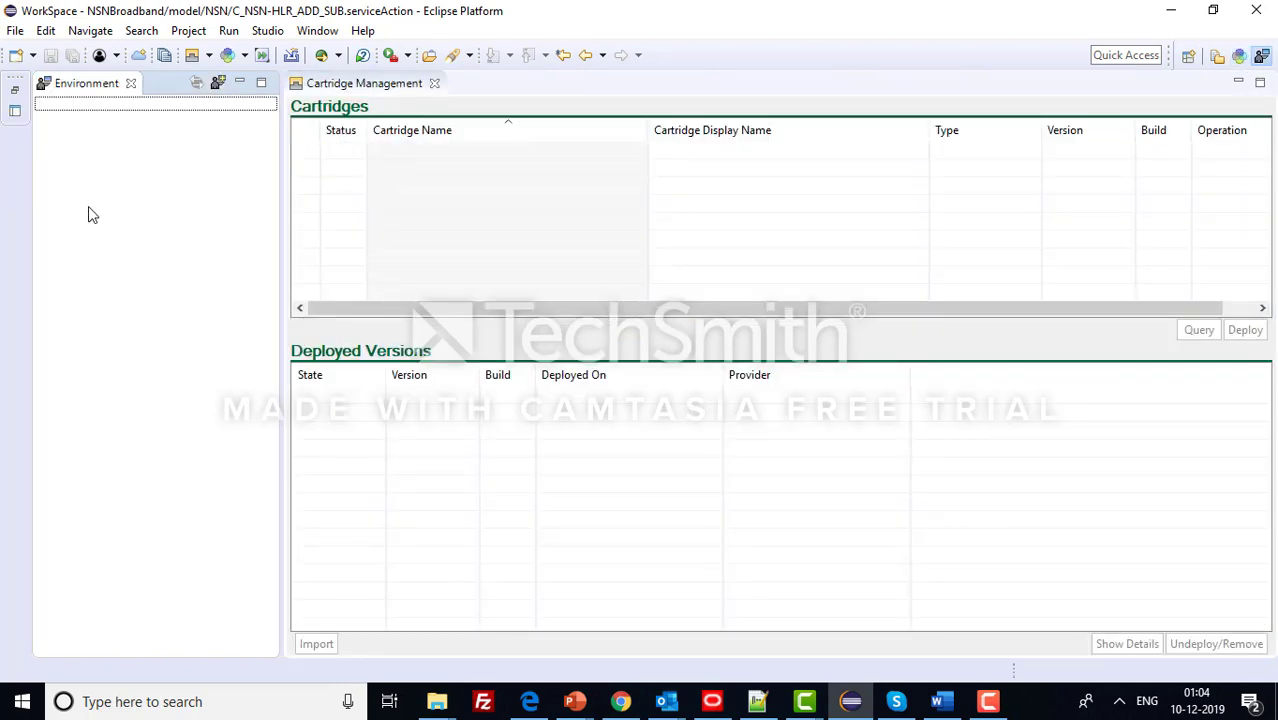
- Create a new environment project named SIT
right_click(88, 215)
click(157, 274)
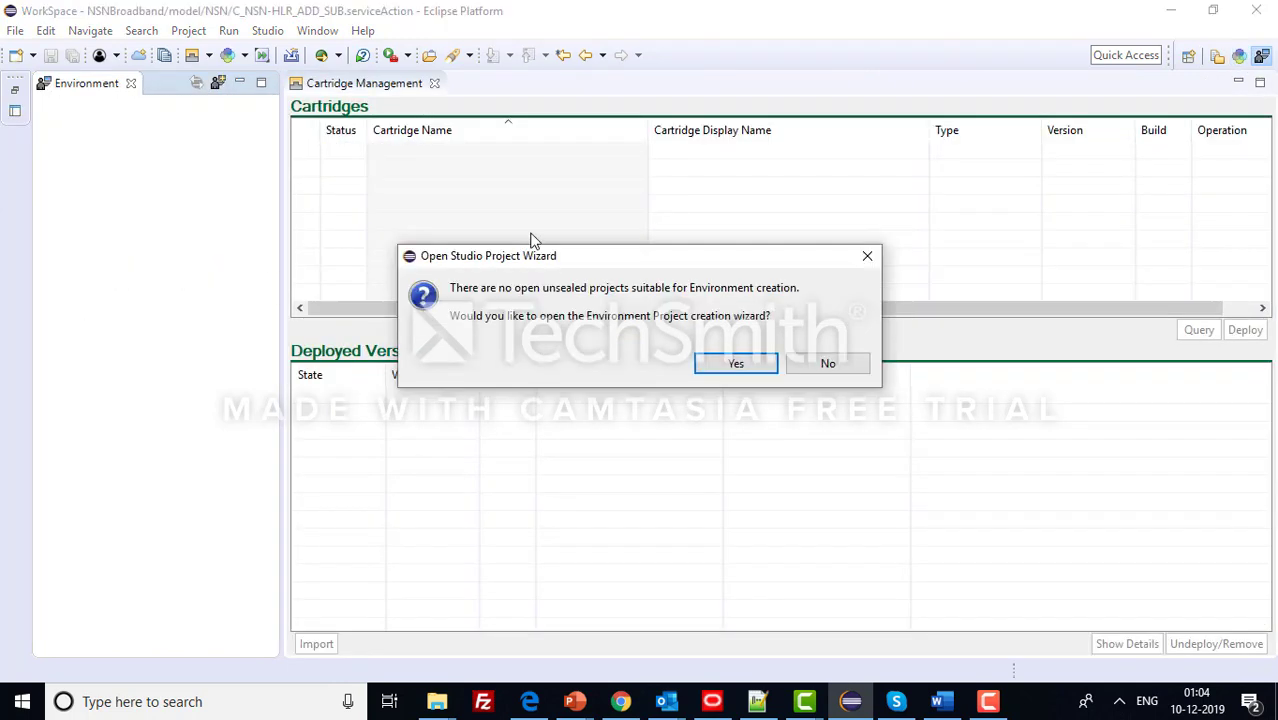
click(733, 363)
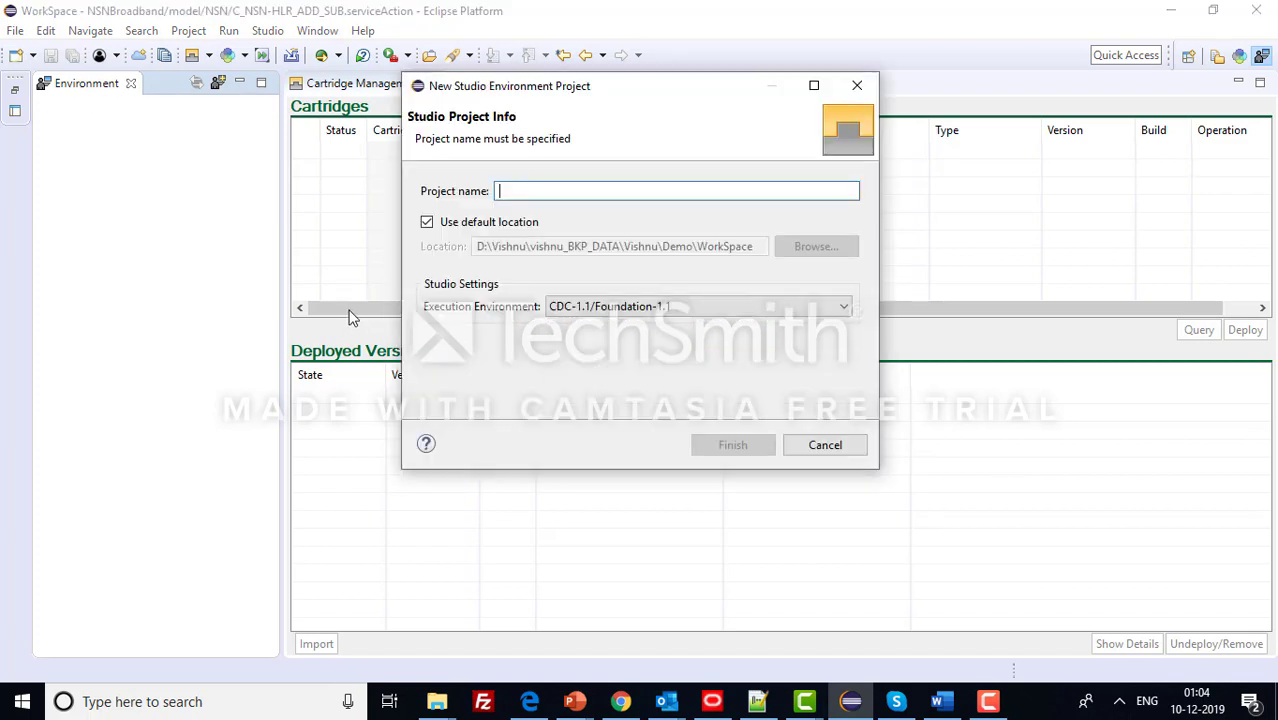
text(TES)
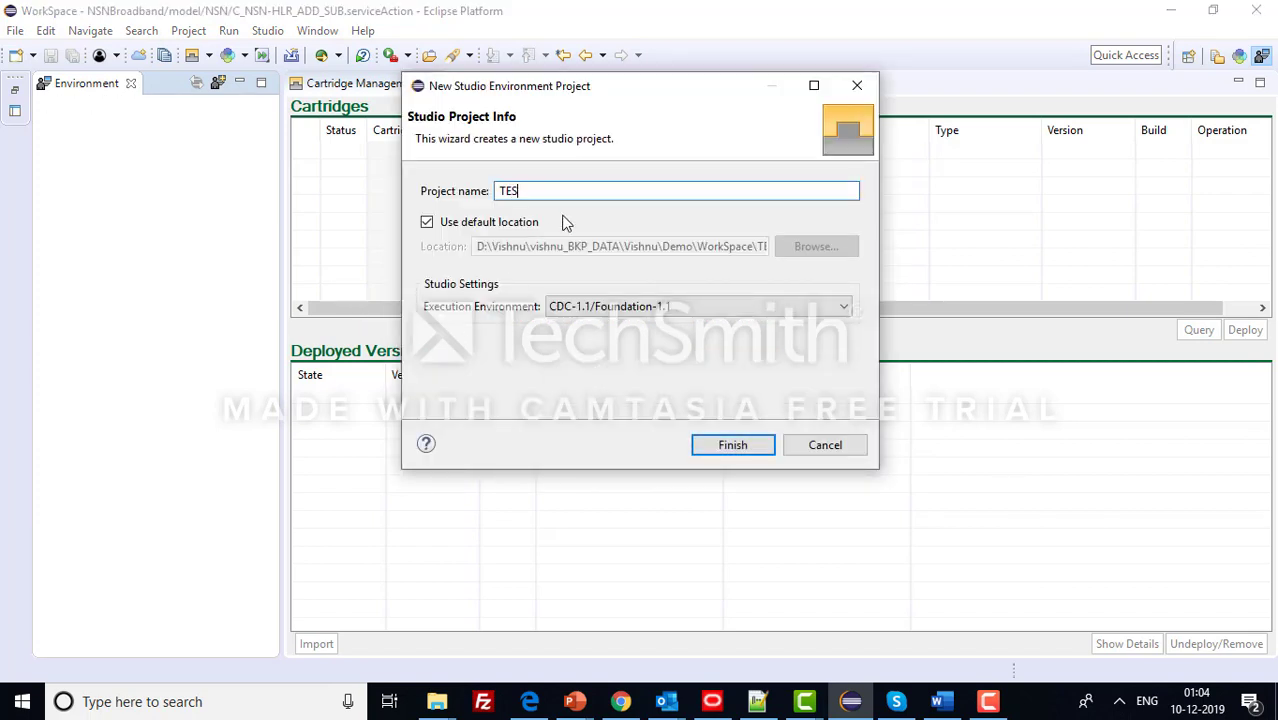
key(BackSpace)
key(BackSpace)
key(BackSpace)
text(SIT)
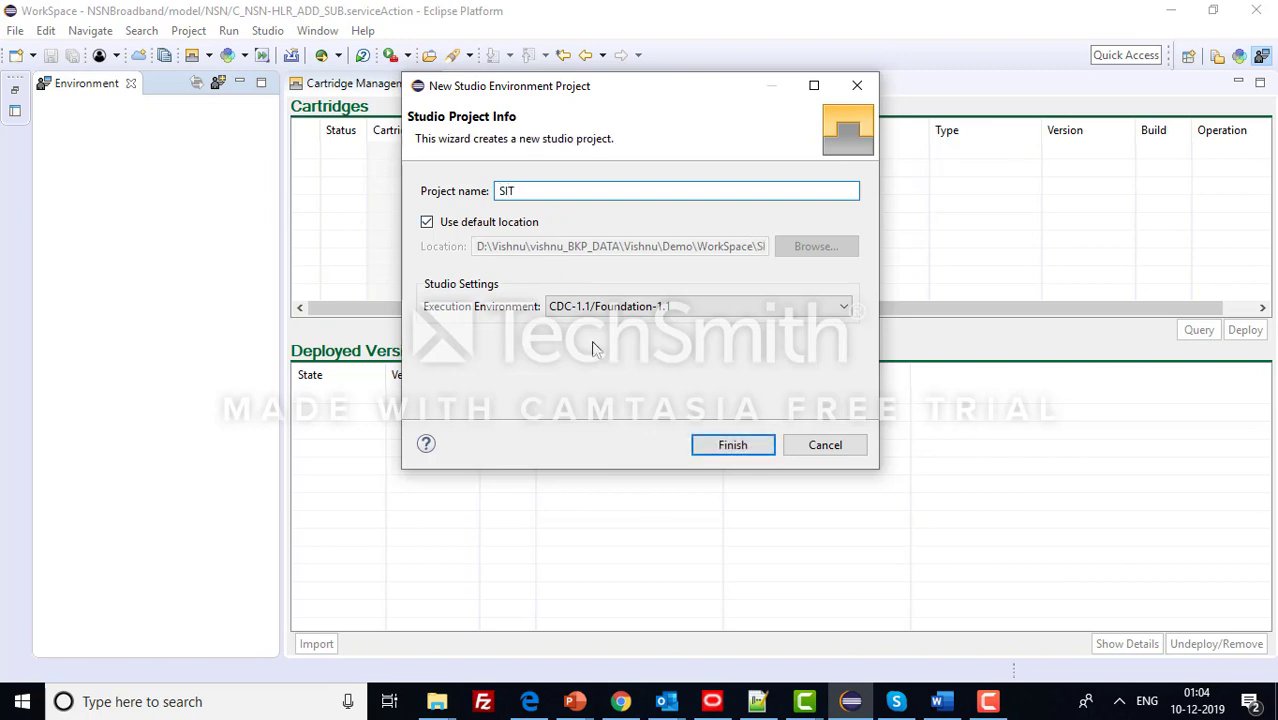
click(733, 444)
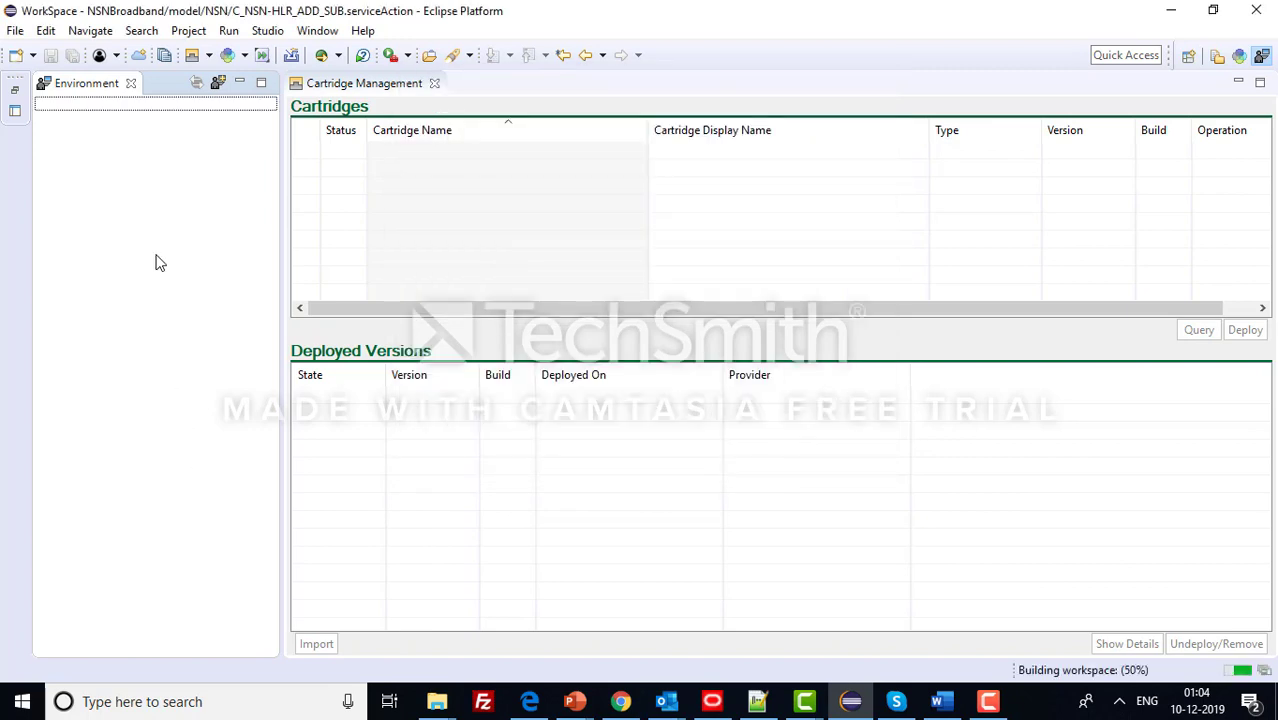
- Create the DEV1 environment in the SIT project's test folder
right_click(129, 202)
click(167, 268)
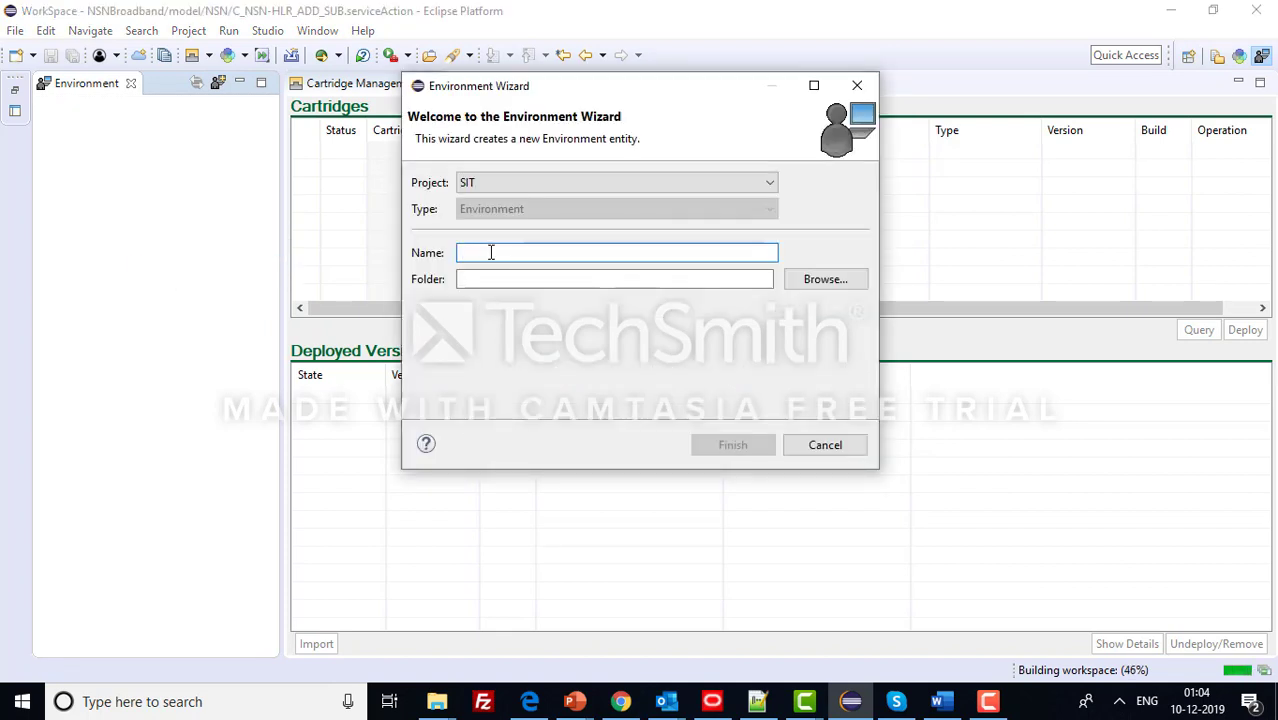
text(DEV1)
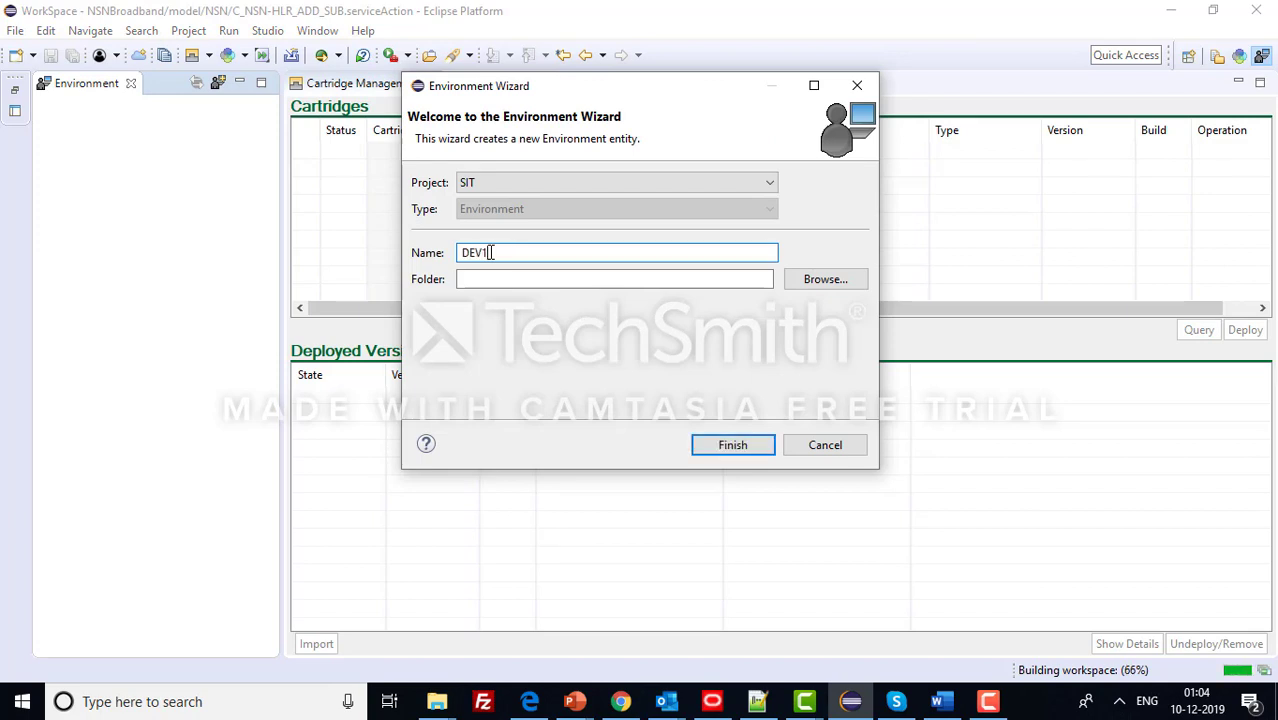
click(499, 278)
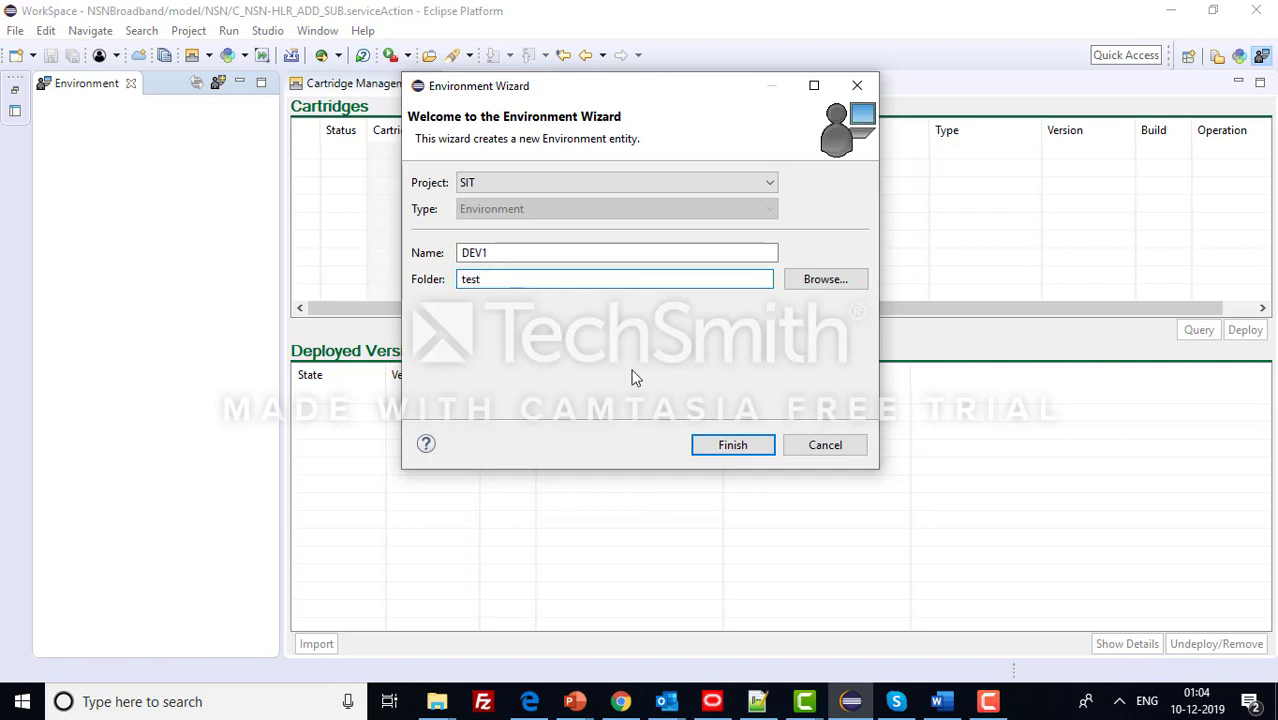
click(732, 445)
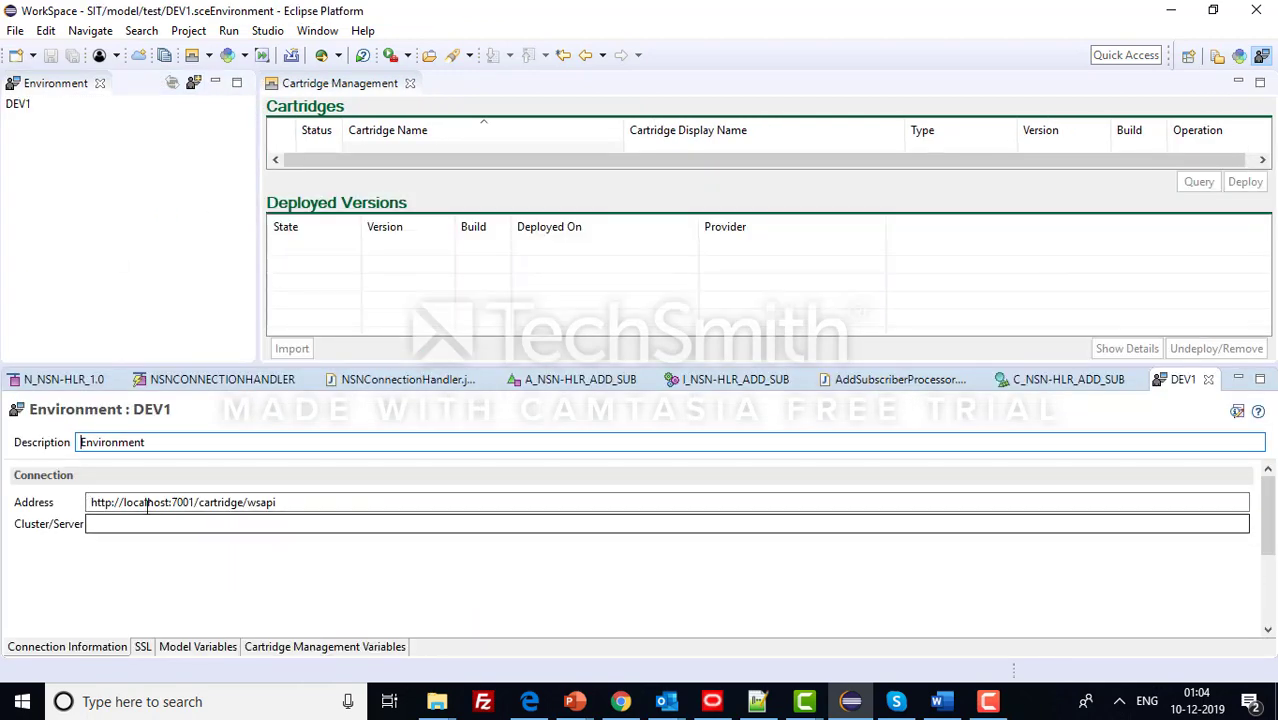
- Select the host name in DEV1's wsapi connection address
drag(123, 502, 175, 503)
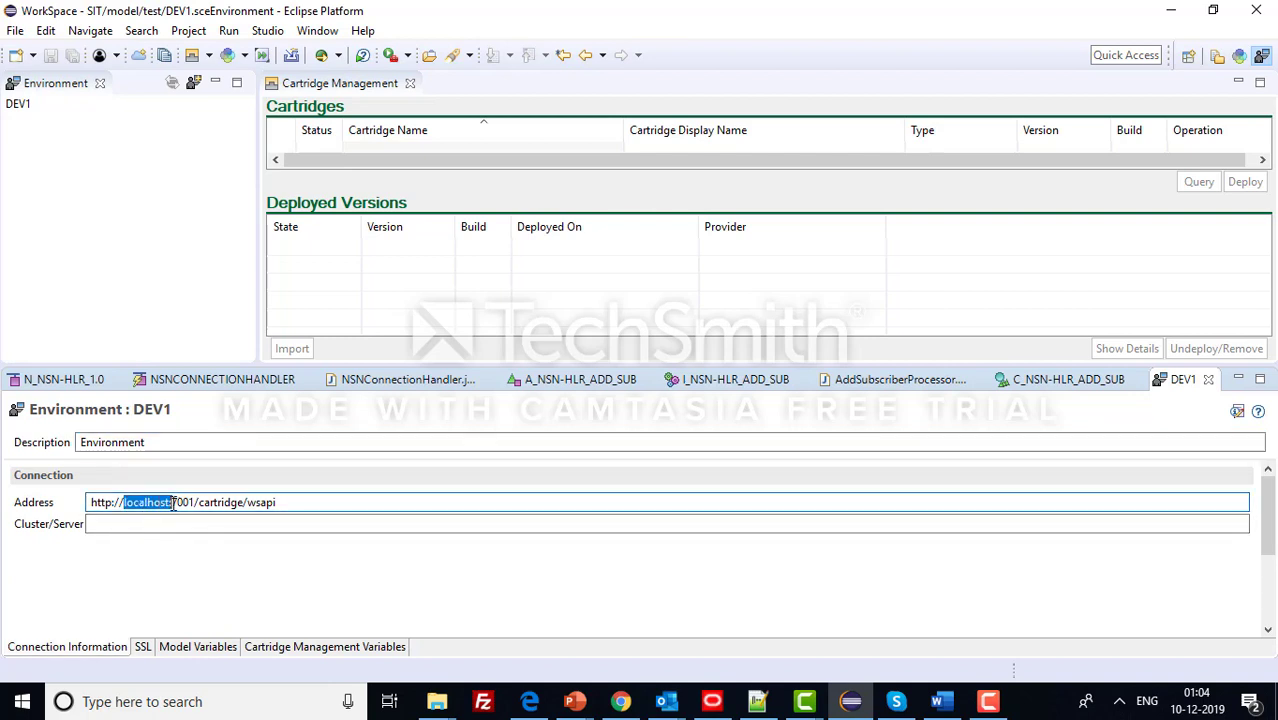
scroll(243, 539, down, 5)
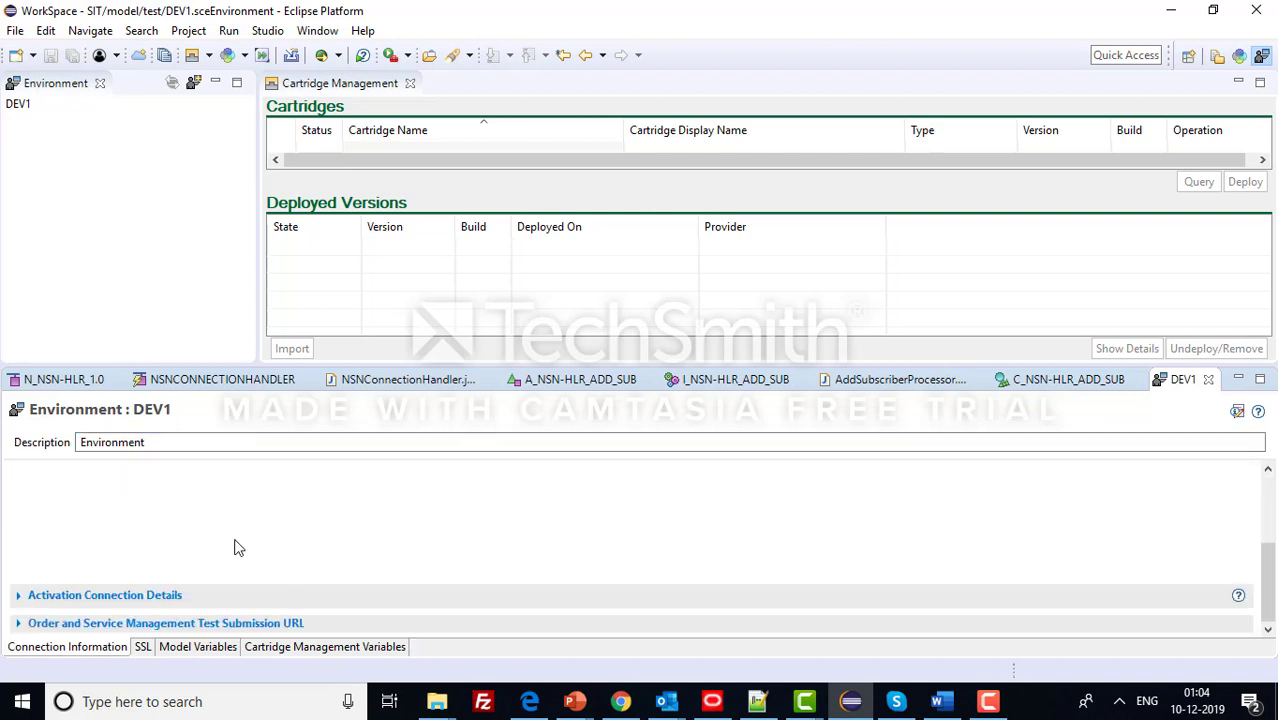
scroll(163, 539, up, 3)
scroll(128, 502, down, 3)
scroll(150, 511, up, 3)
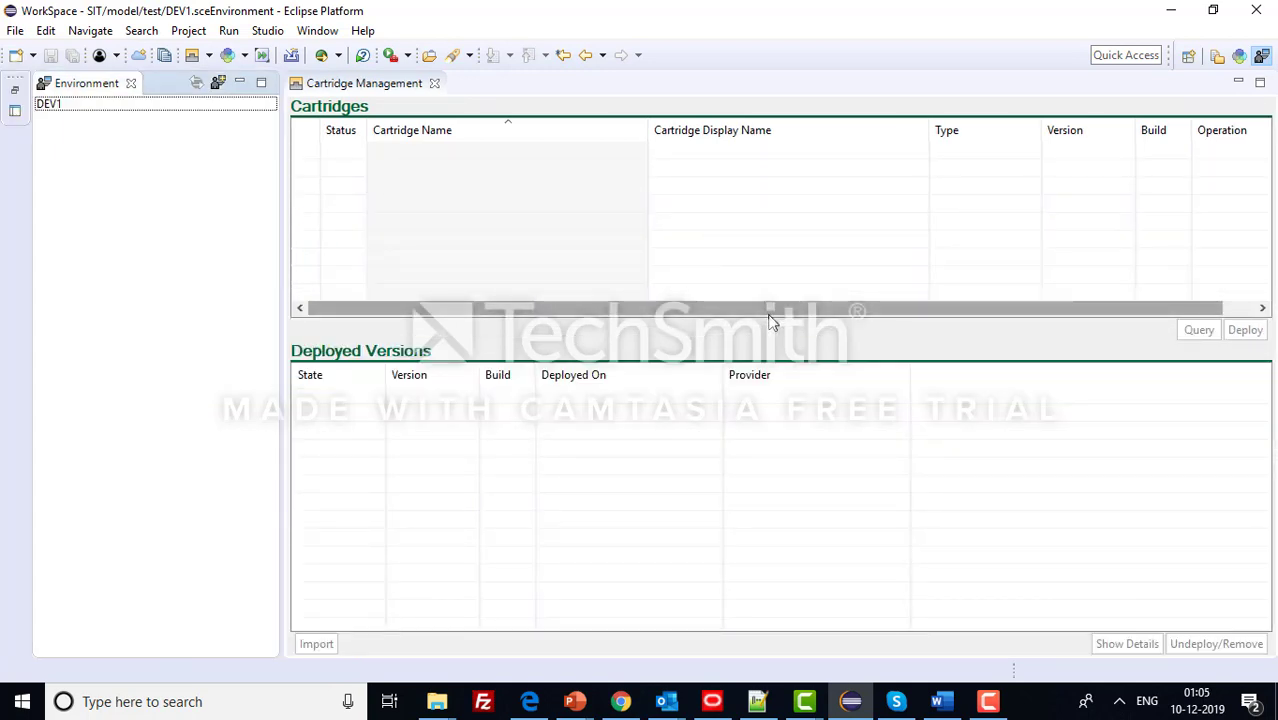
- Try deploying NSNBroadband to DEV1, enter the login password, then cancel the login
click(106, 114)
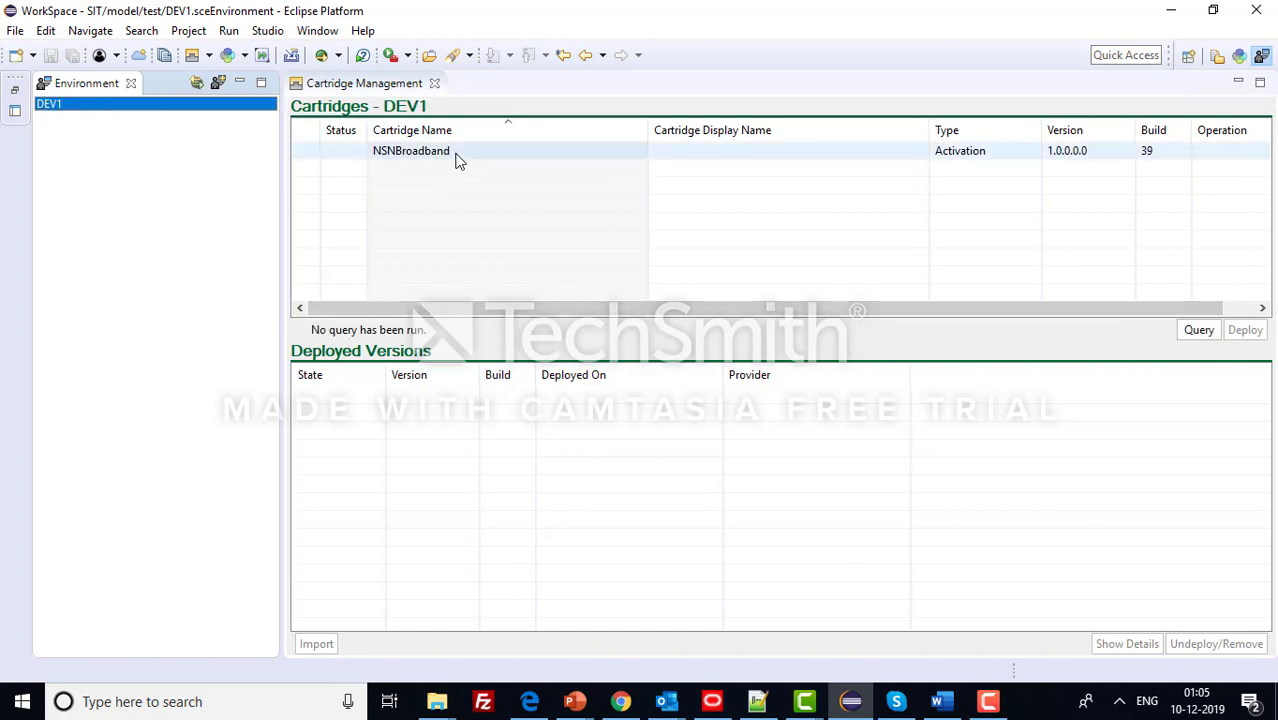
click(455, 156)
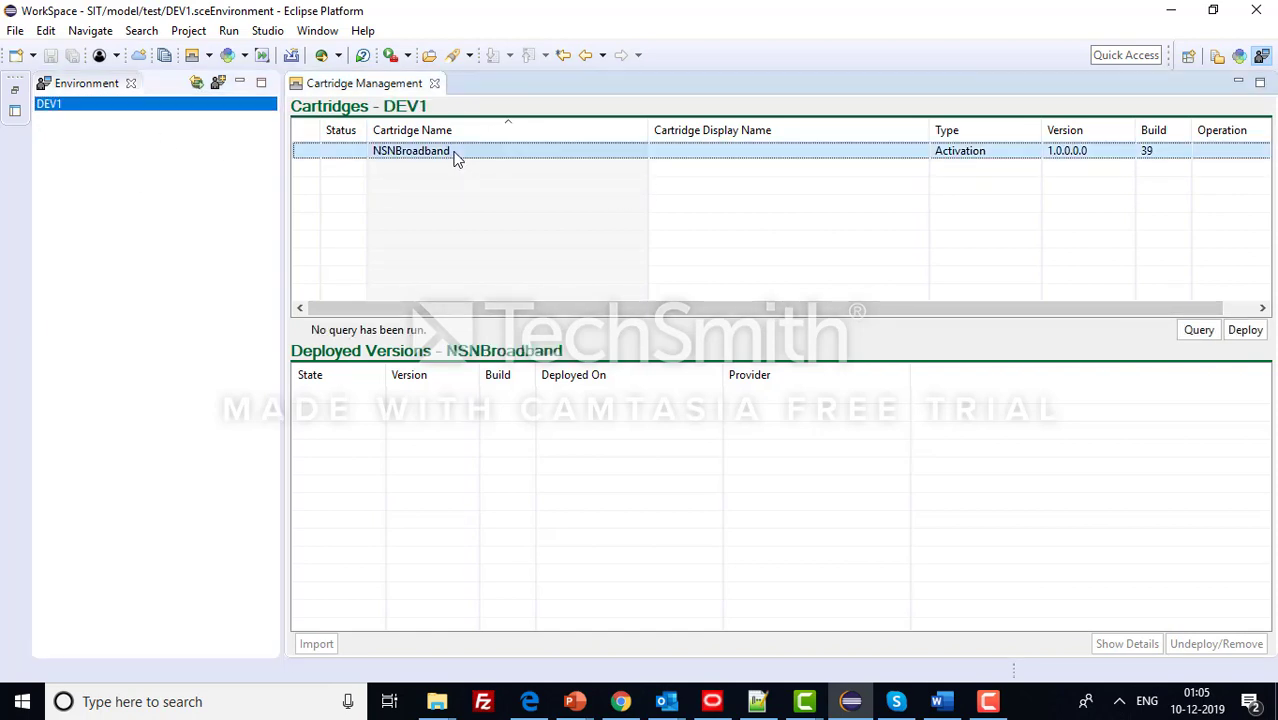
click(1246, 332)
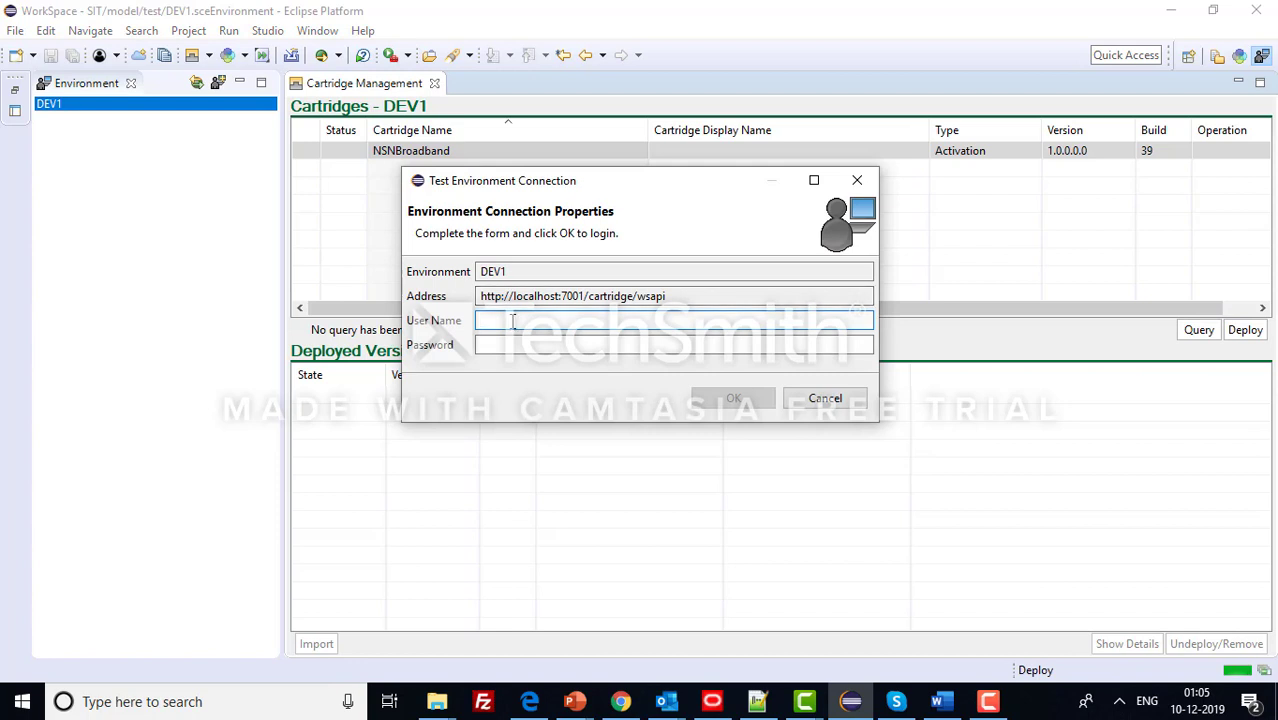
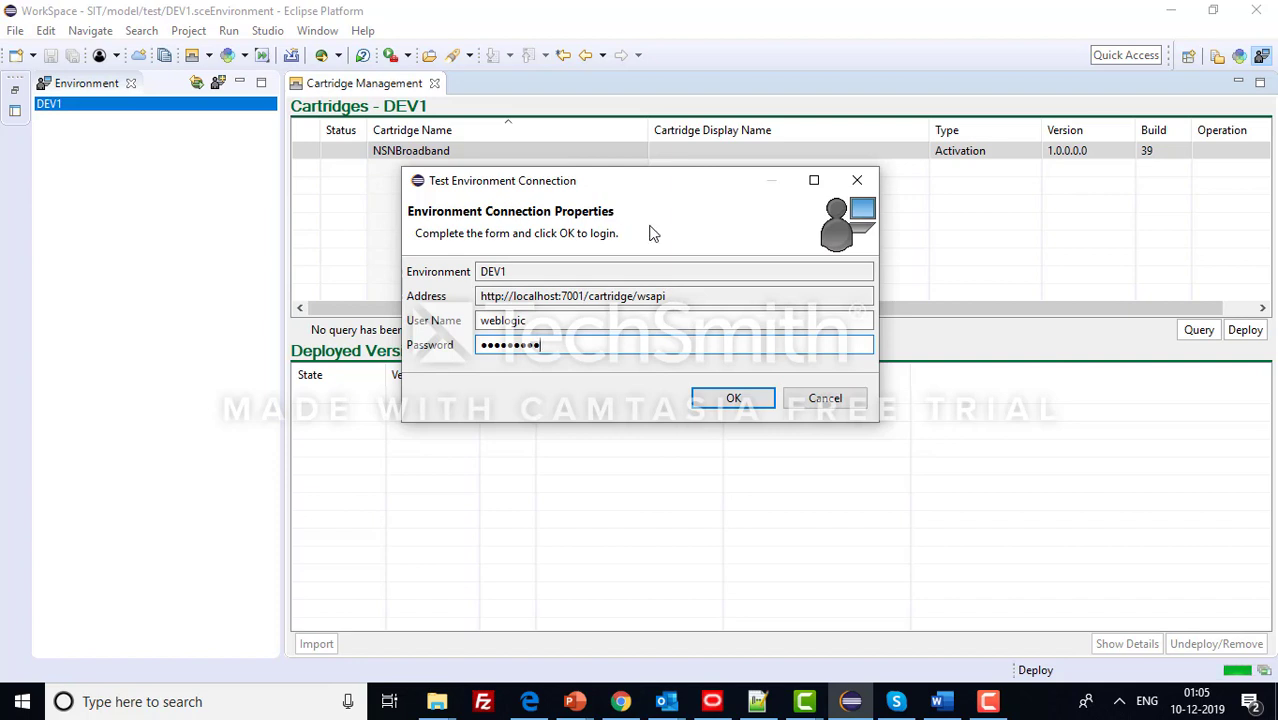
click(826, 400)
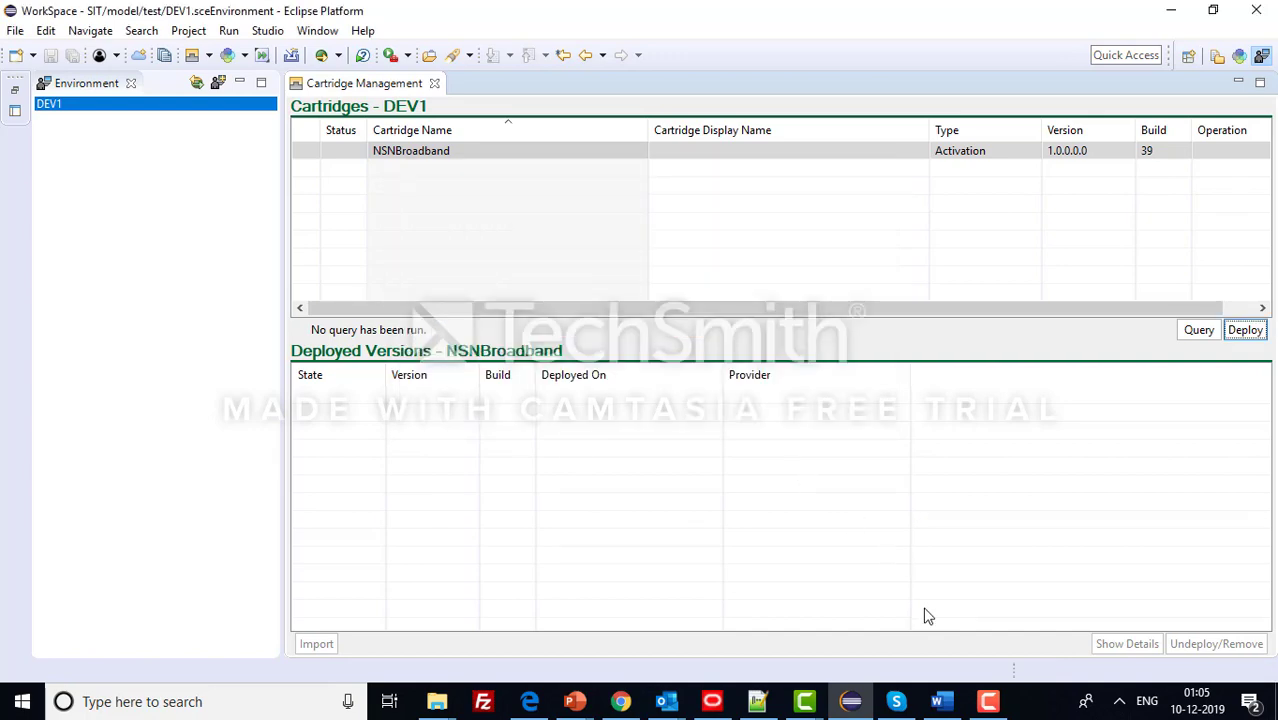
- Highlight 'cartridge' in the Notepad++ work-flow notes, then return to DEV1's cartridge list
click(757, 701)
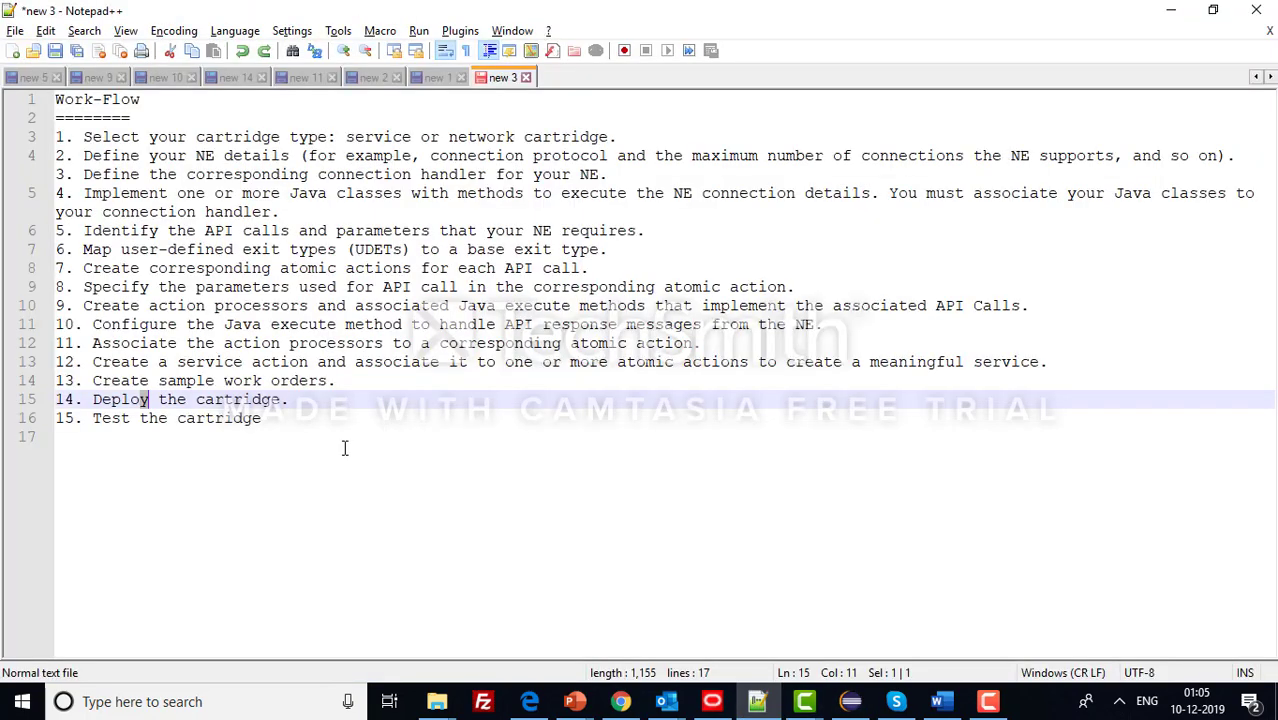
double_click(250, 420)
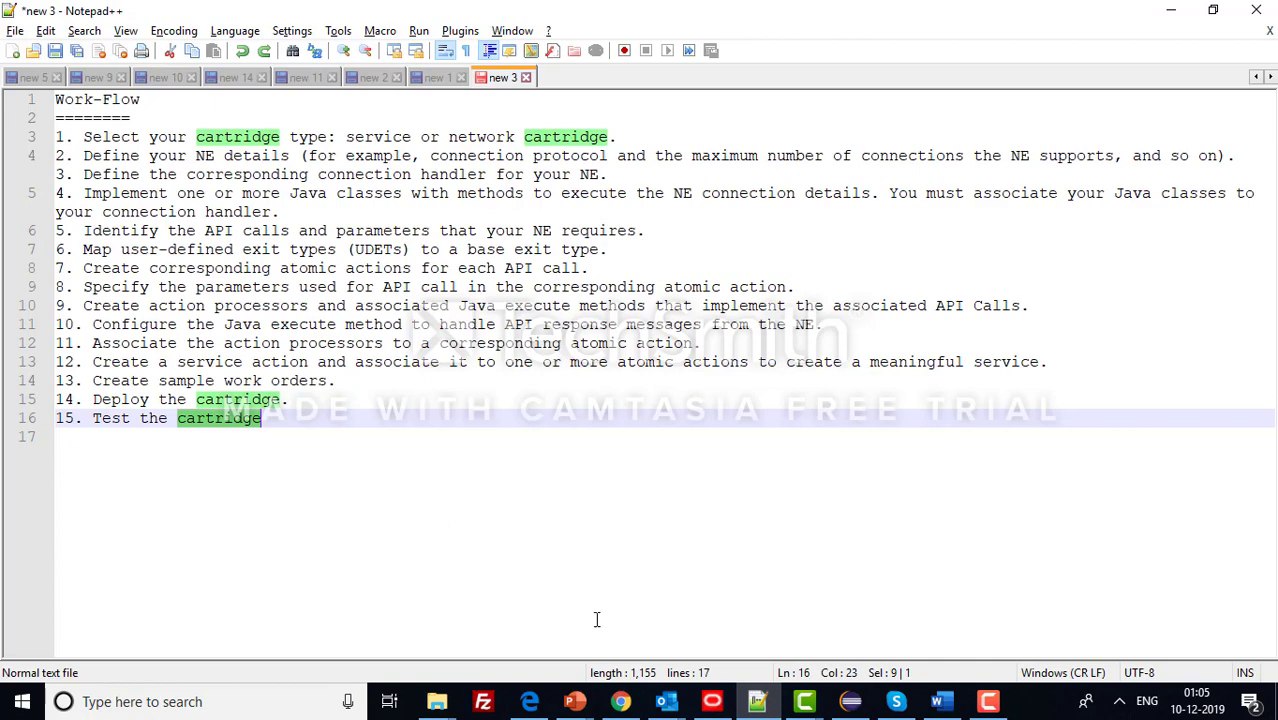
click(850, 703)
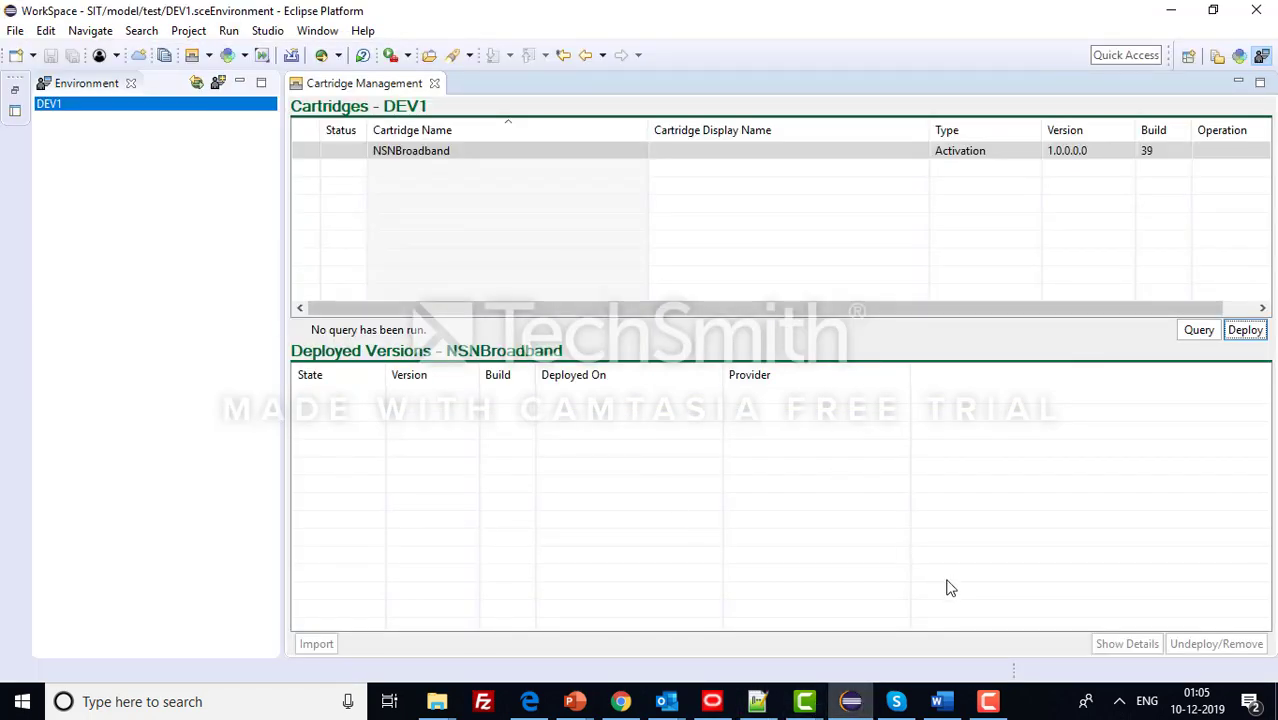
click(987, 701)
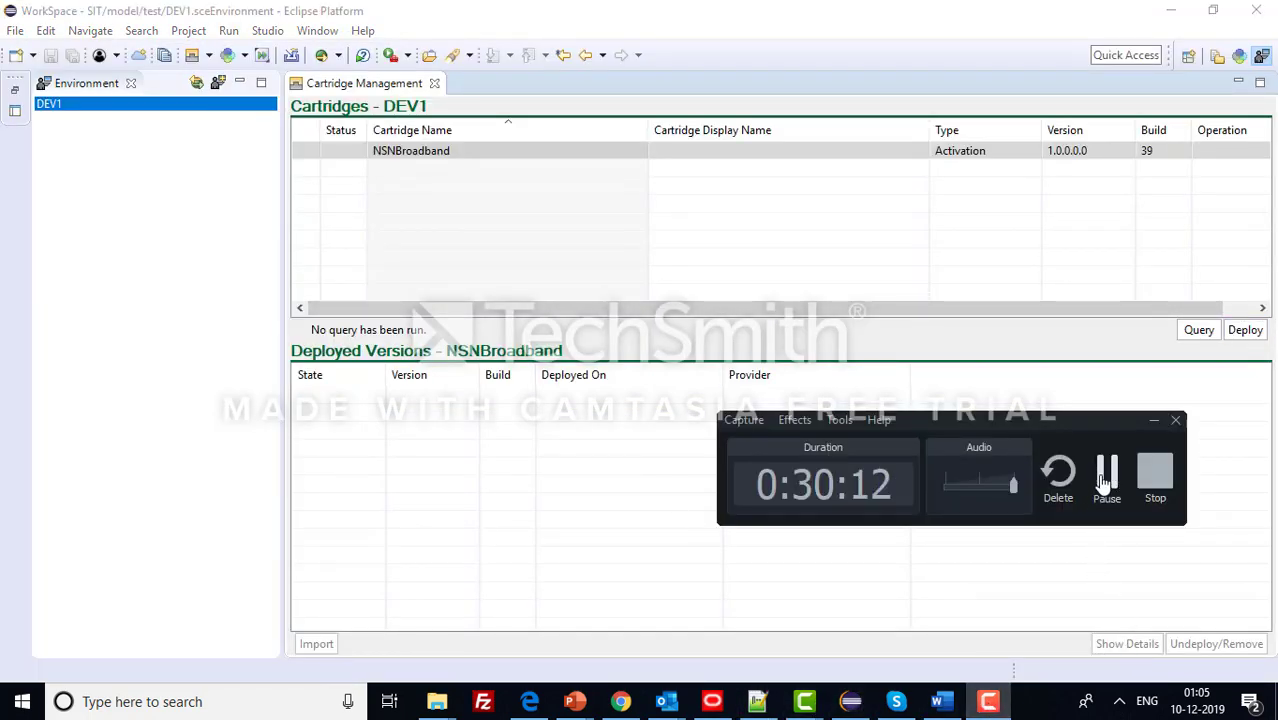
click(1106, 478)
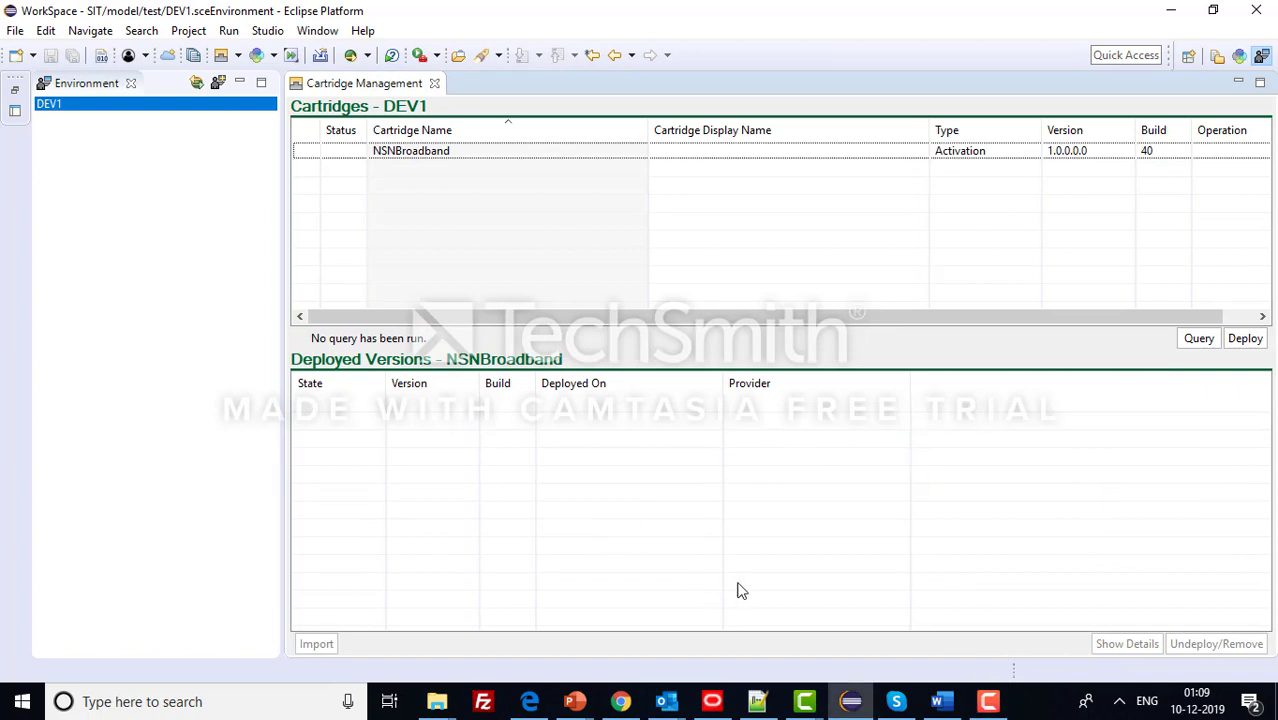
click(574, 701)
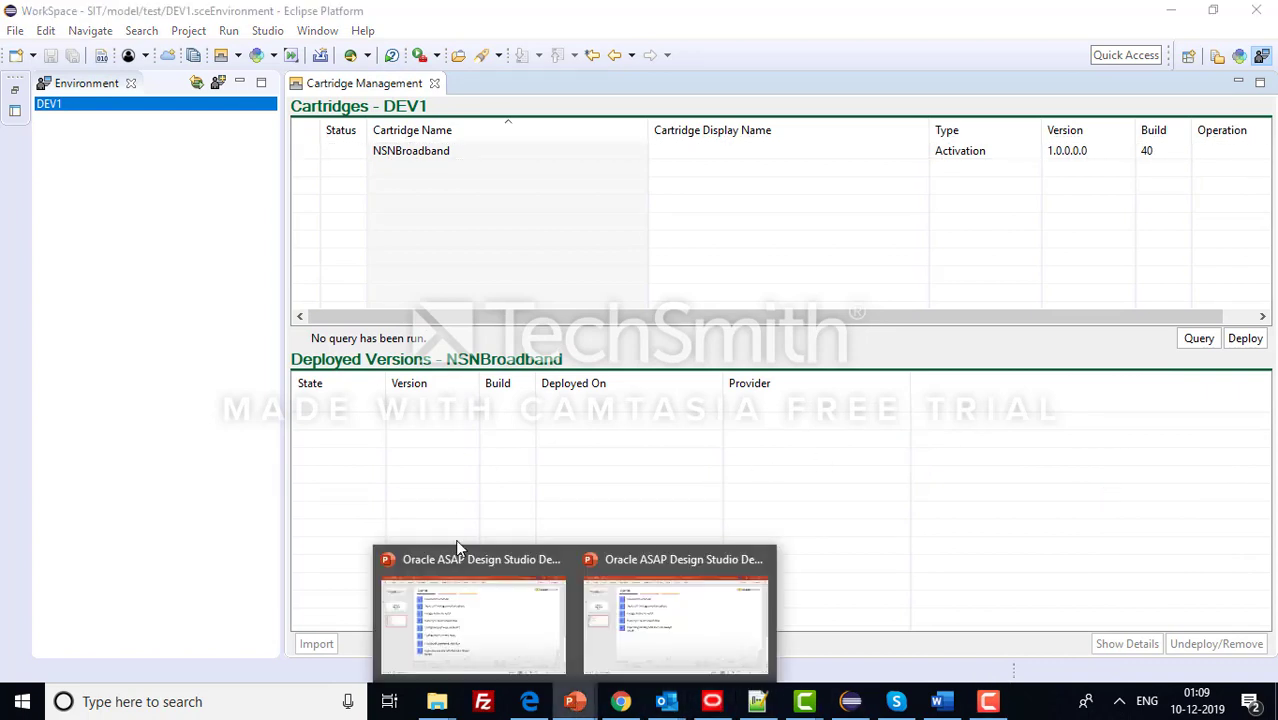
click(656, 622)
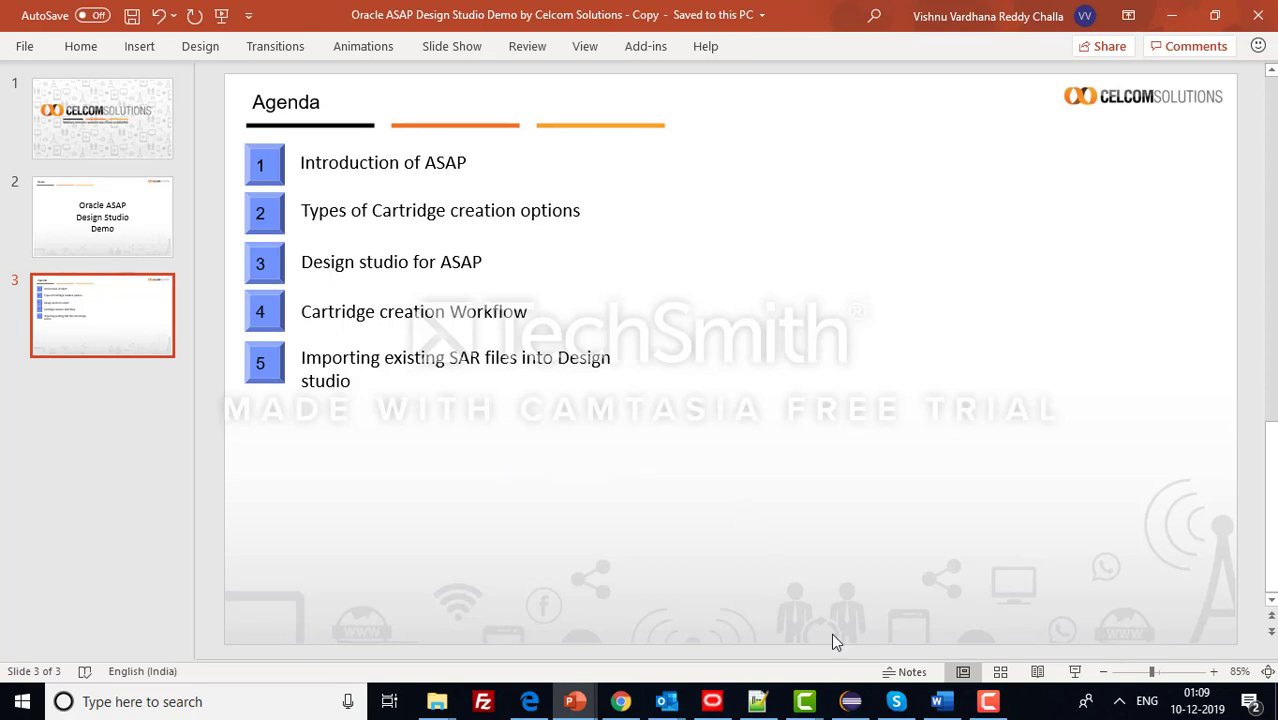
click(864, 711)
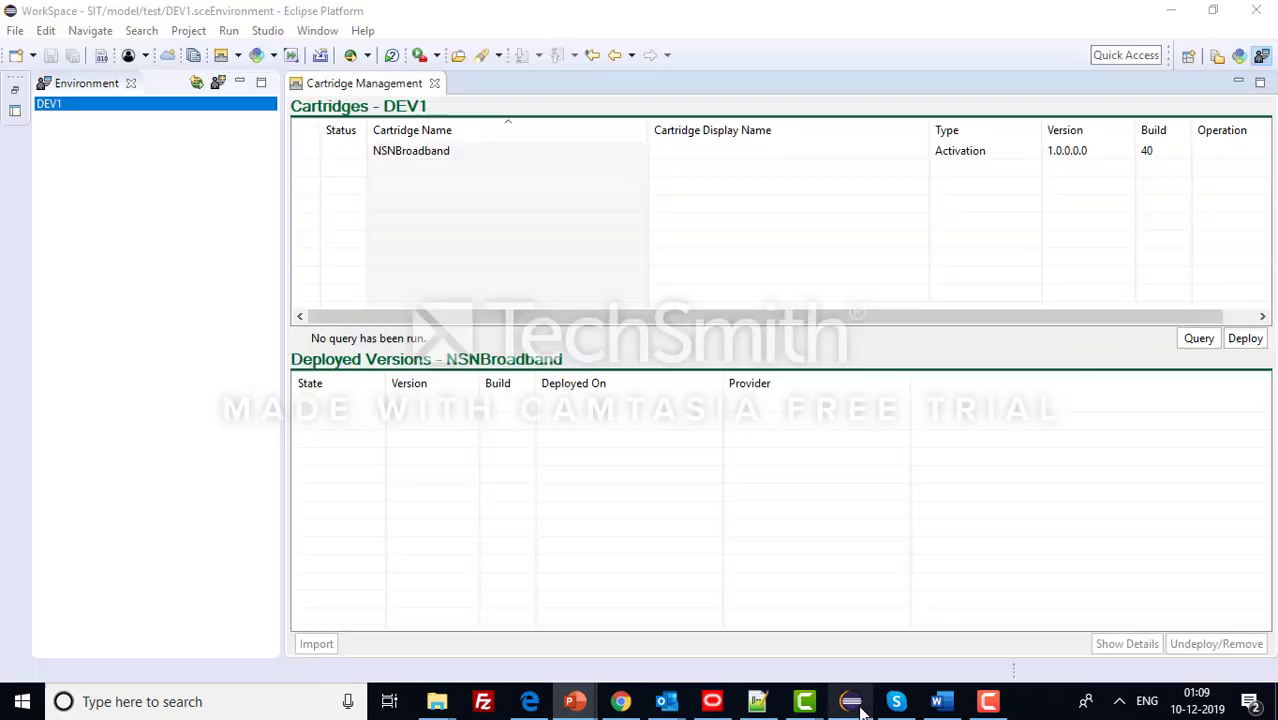
- Switch to the Studio Design perspective
click(1189, 56)
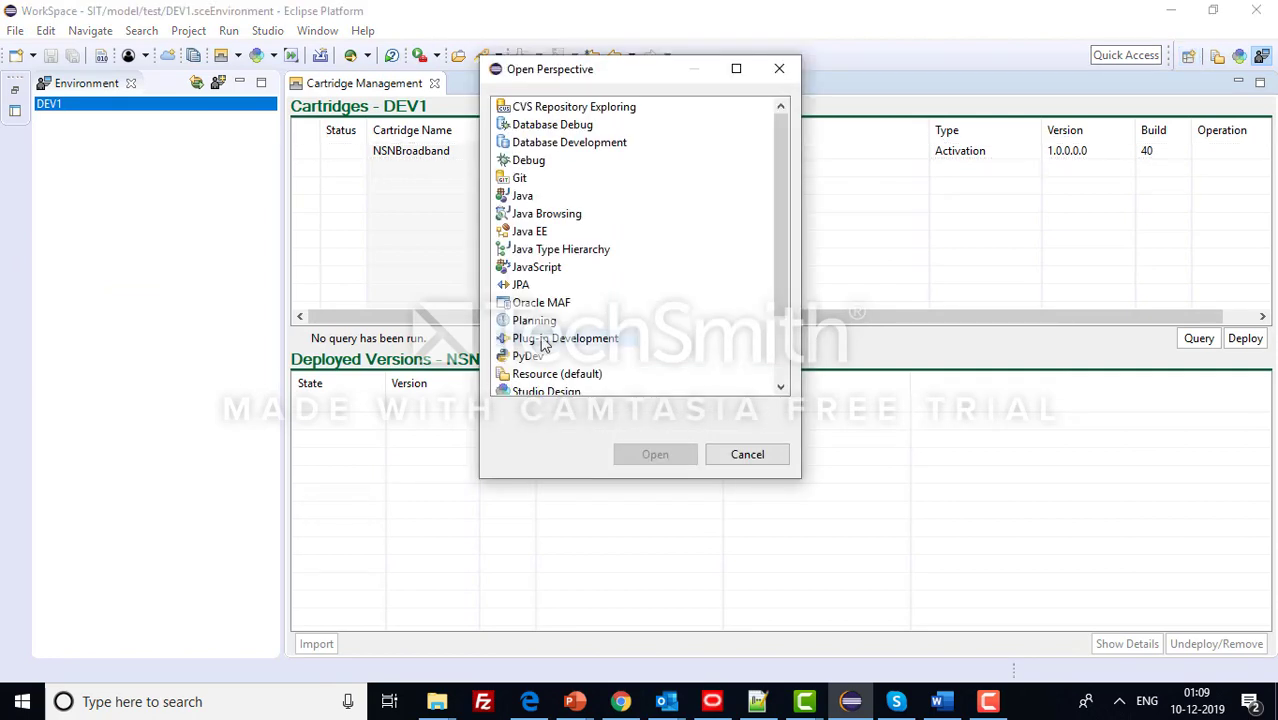
scroll(563, 323, down, 2)
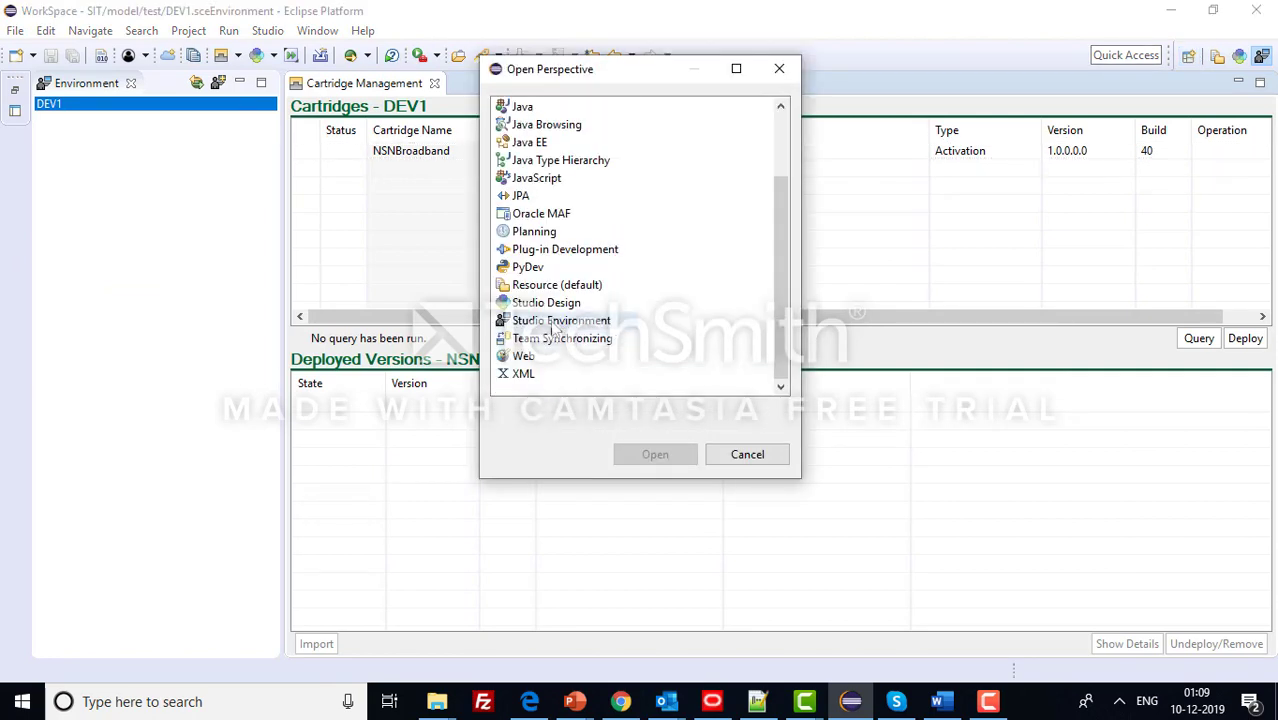
click(560, 302)
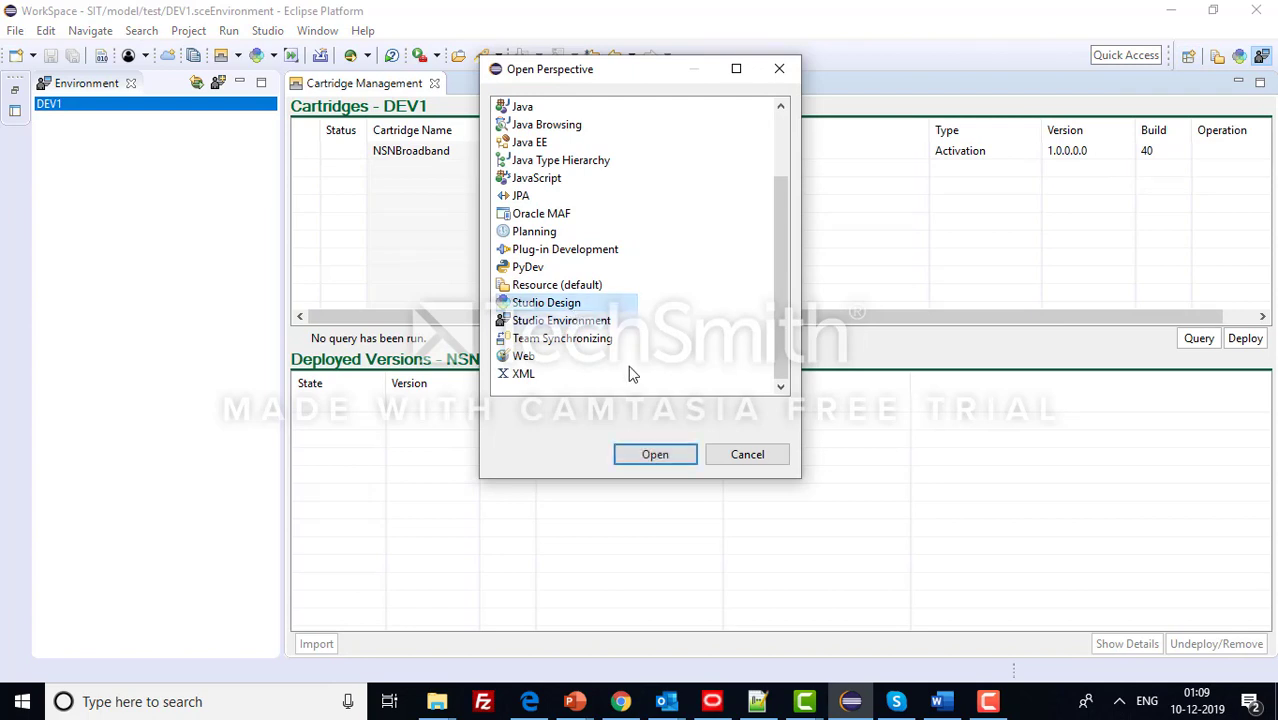
click(654, 448)
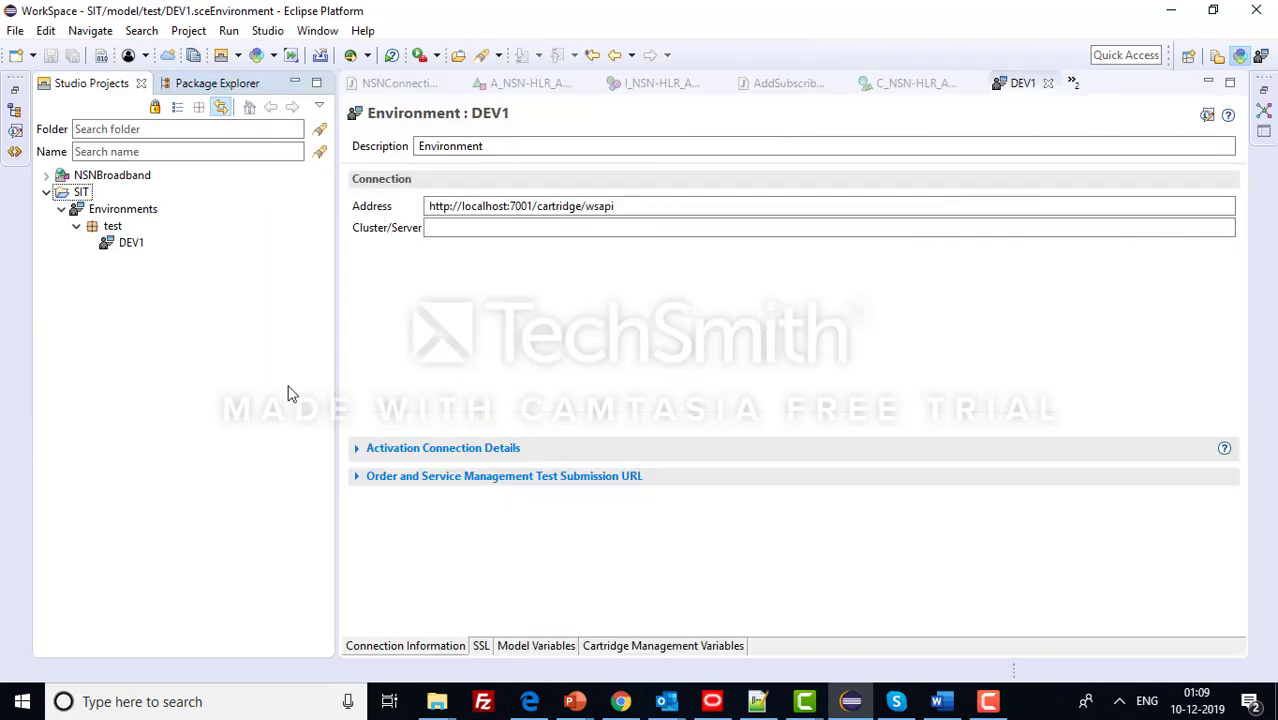
- Collapse the SIT project and launch Import > Import Activation Archive from Studio Projects
click(47, 193)
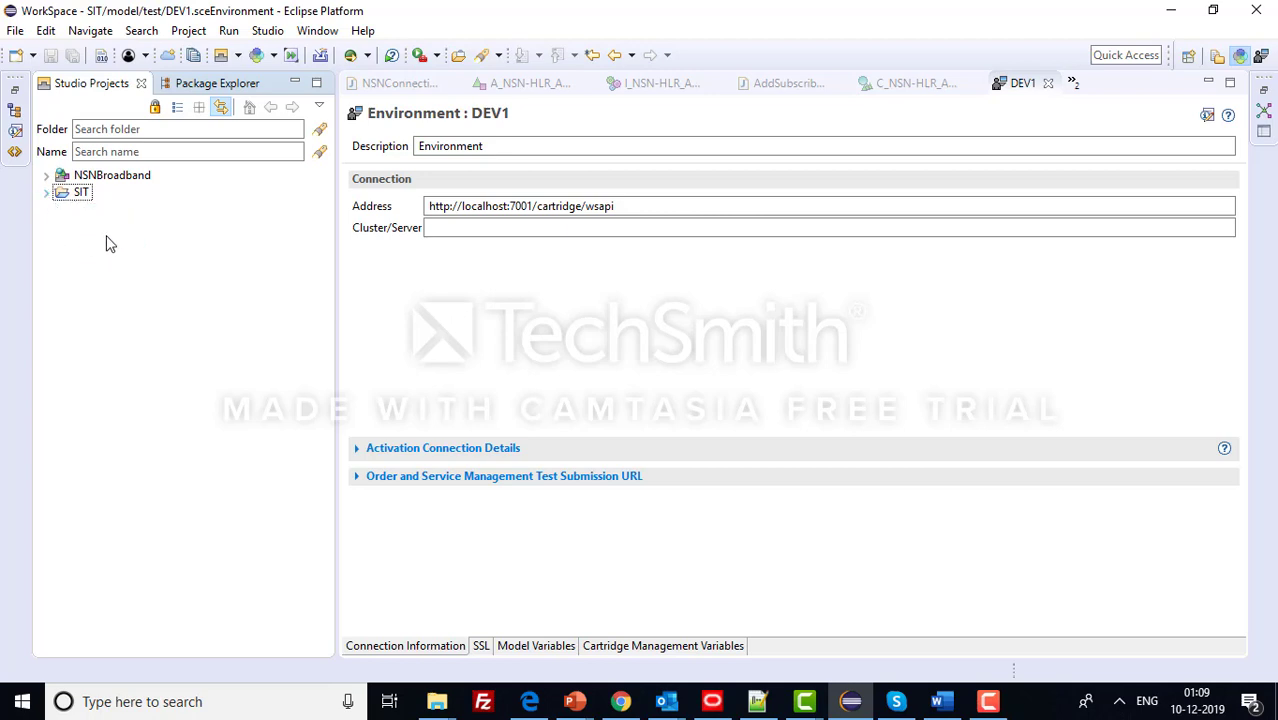
right_click(104, 256)
click(62, 310)
right_click(98, 270)
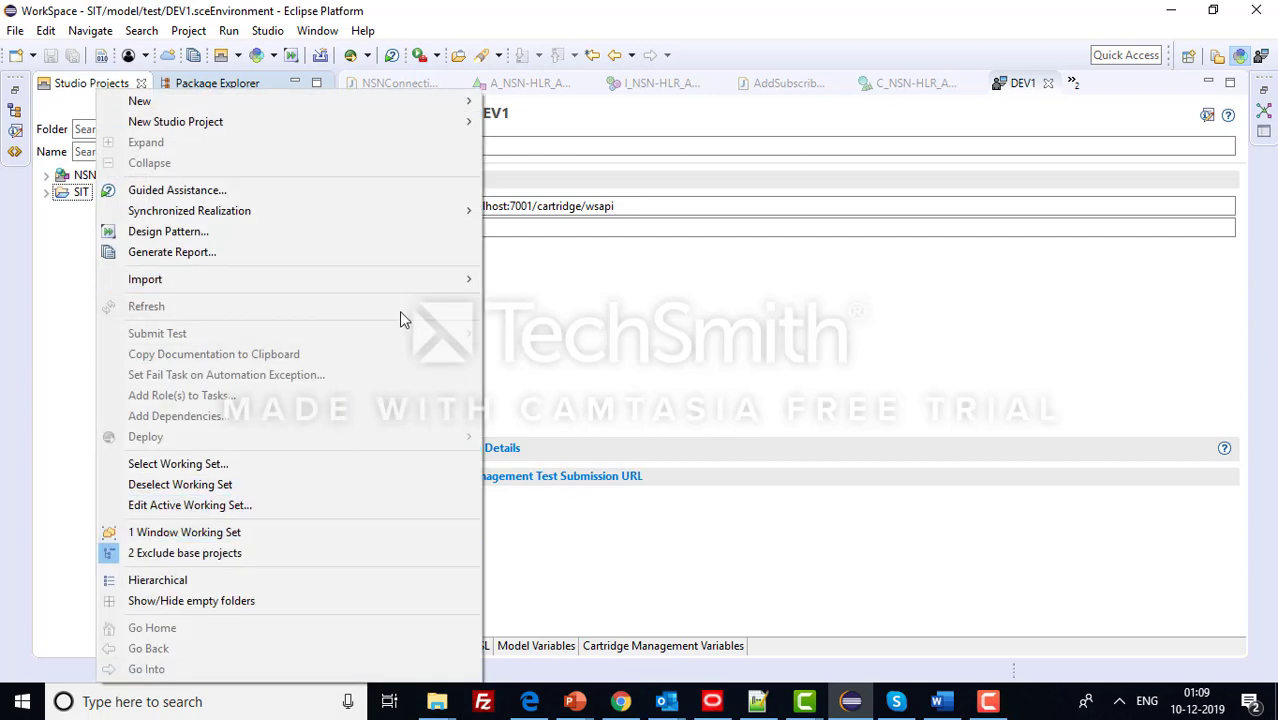
mouse_move(470, 279)
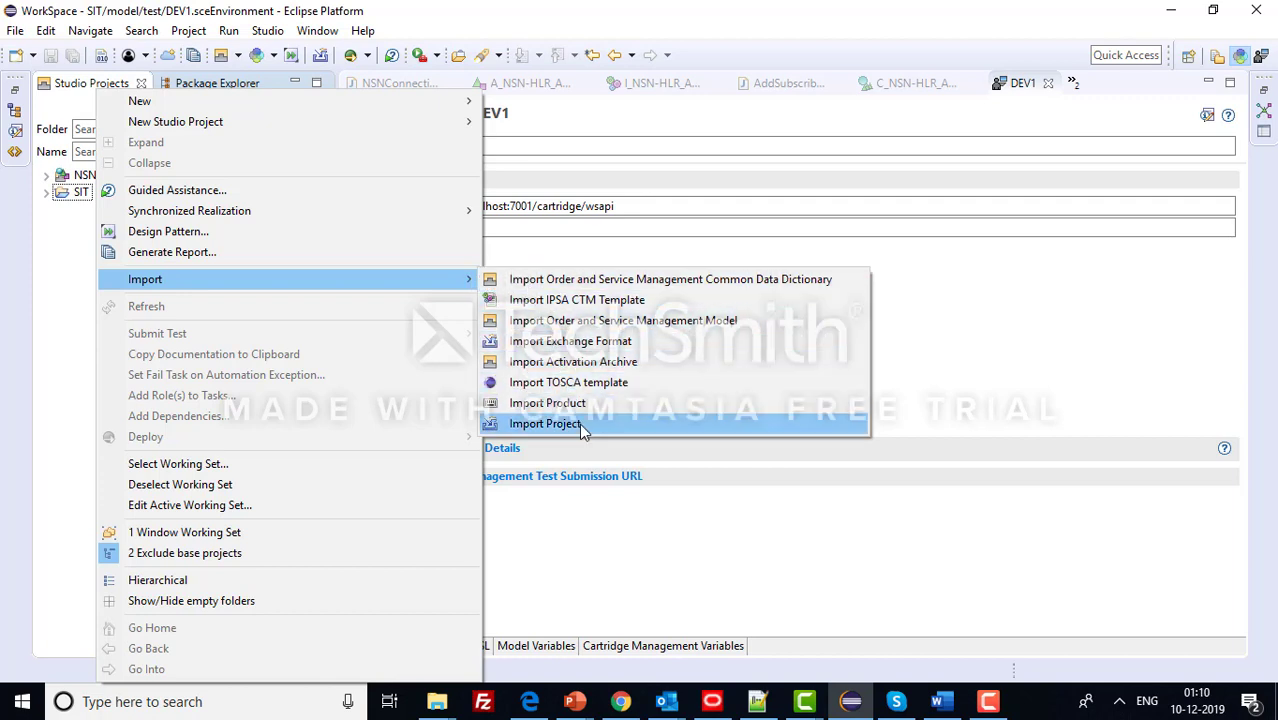
click(610, 364)
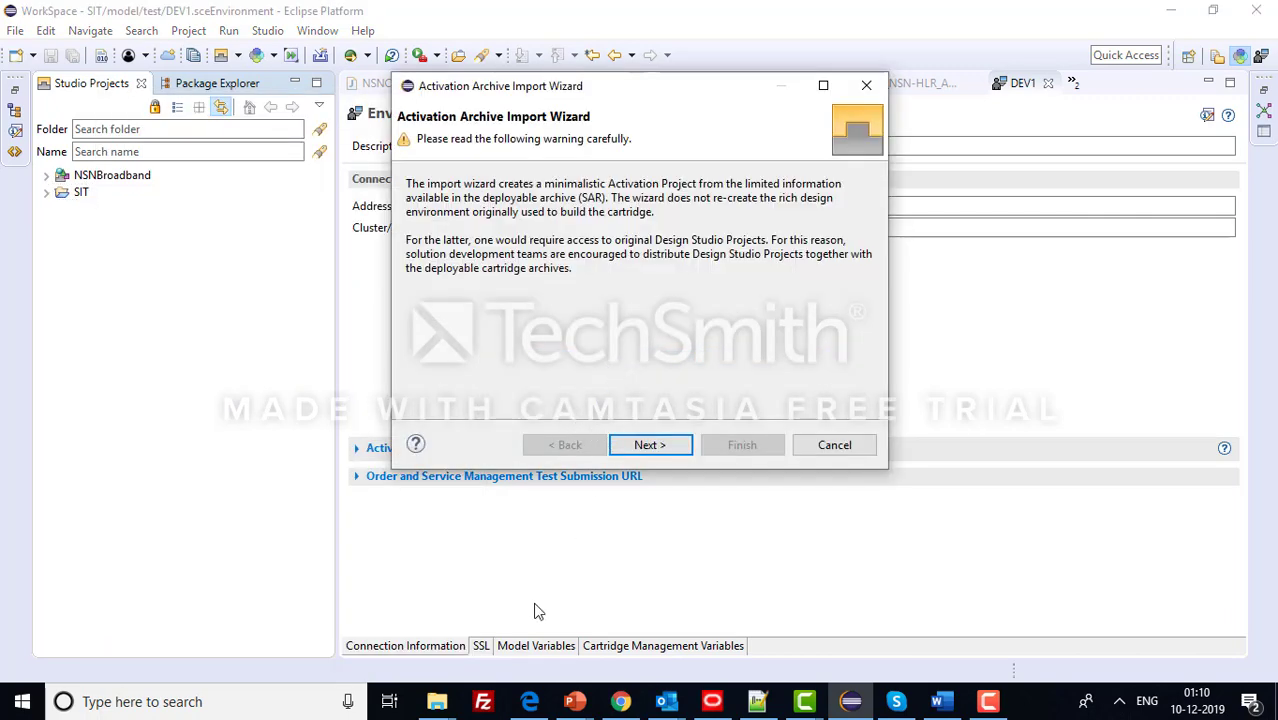
- Check the cartridgeBin folder for the SAR file, then cancel the Activation Archive Import Wizard
click(437, 701)
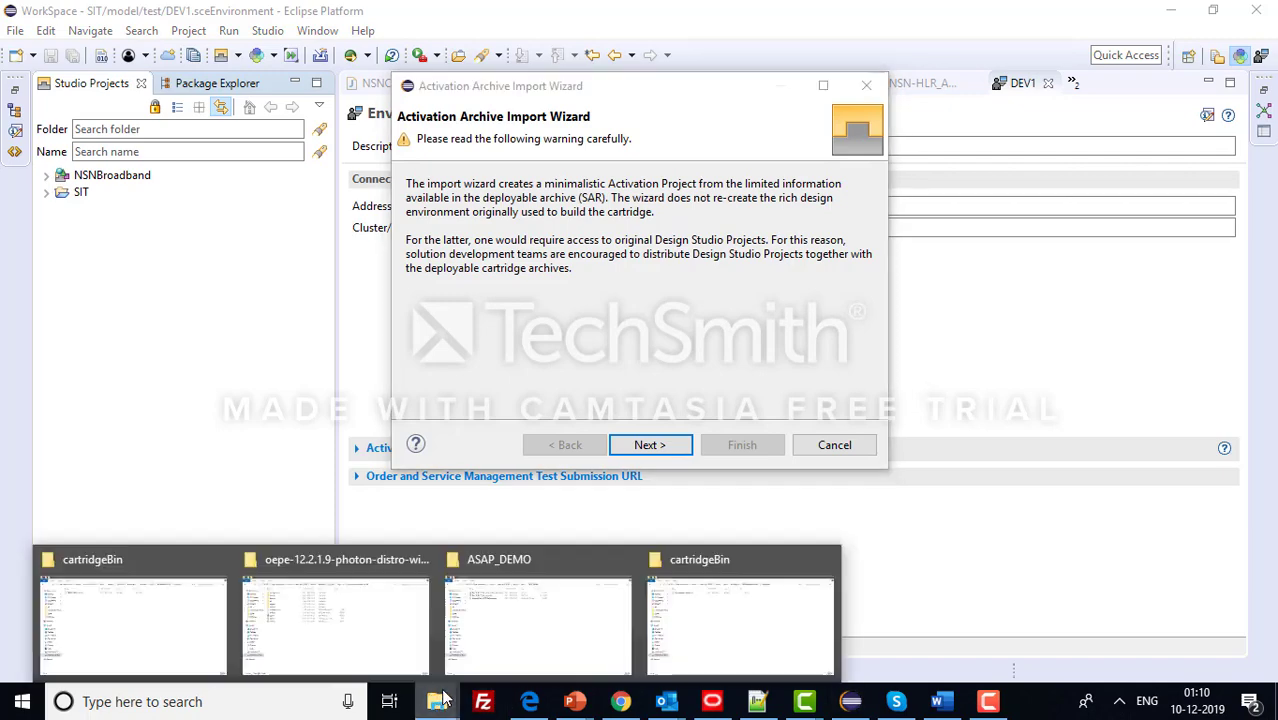
click(685, 651)
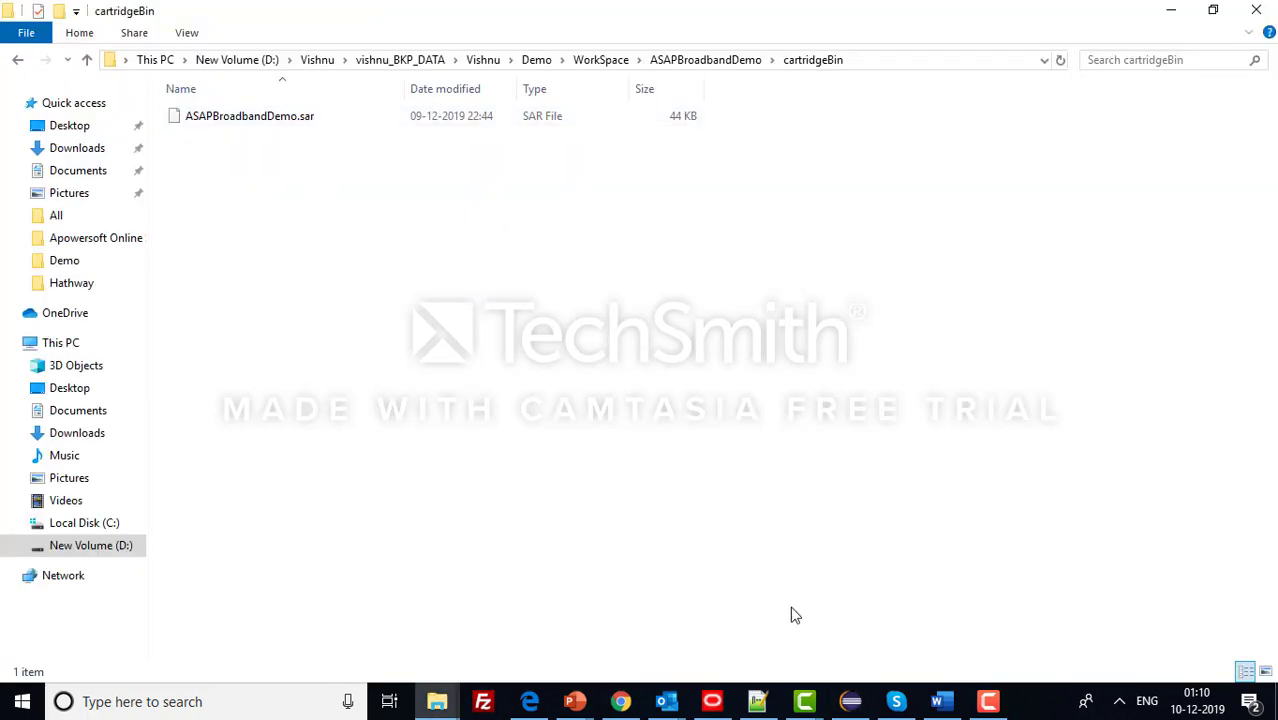
click(851, 701)
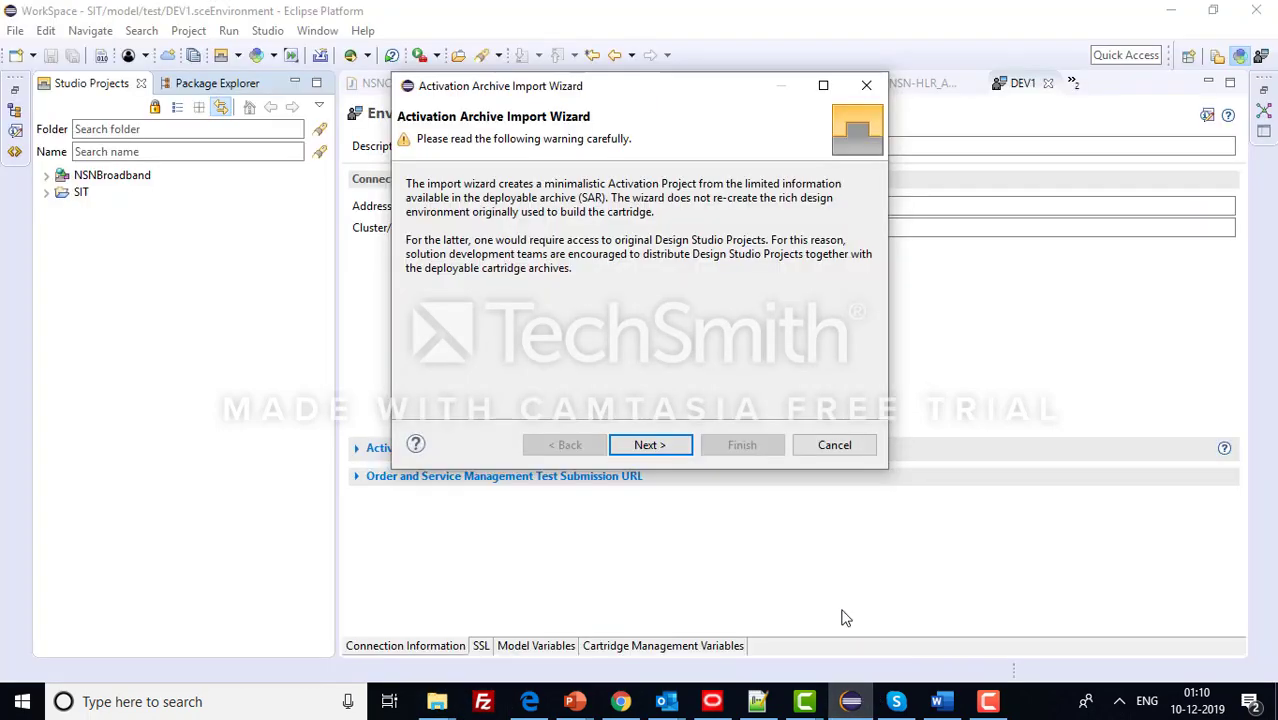
click(869, 86)
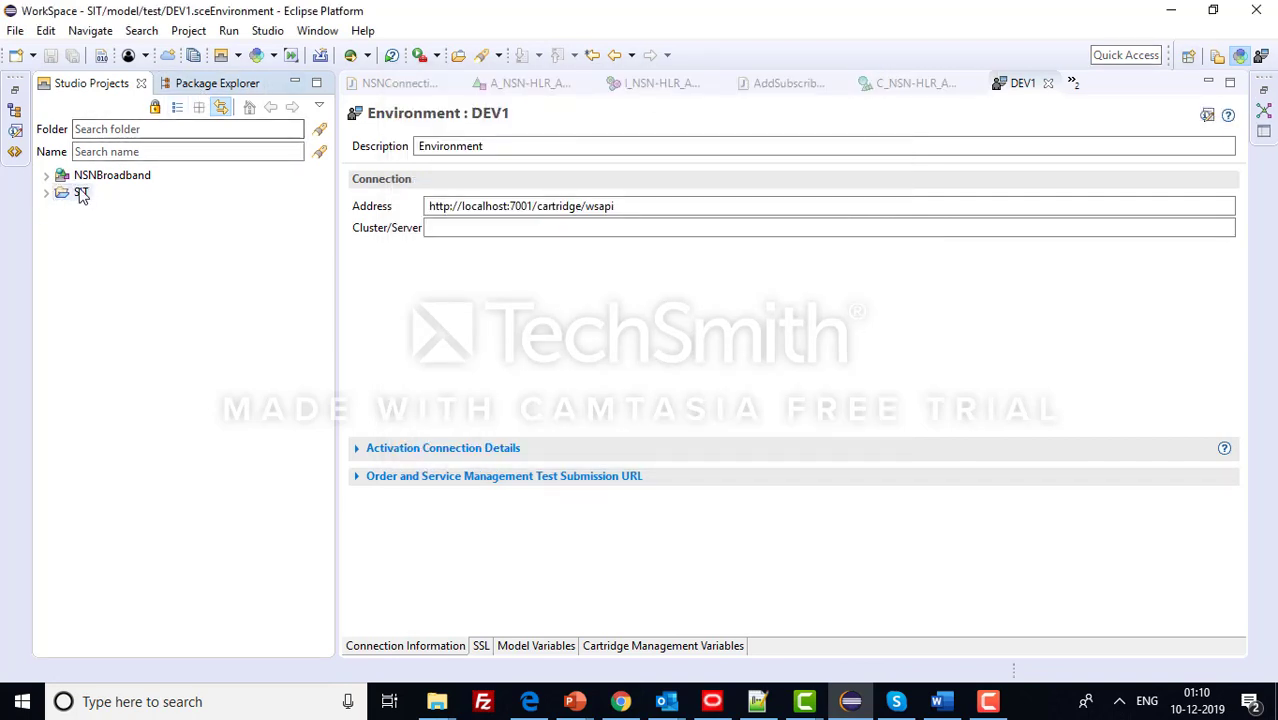
- Expand the NSNBroadband project and open its Properties dialog
click(81, 193)
click(46, 176)
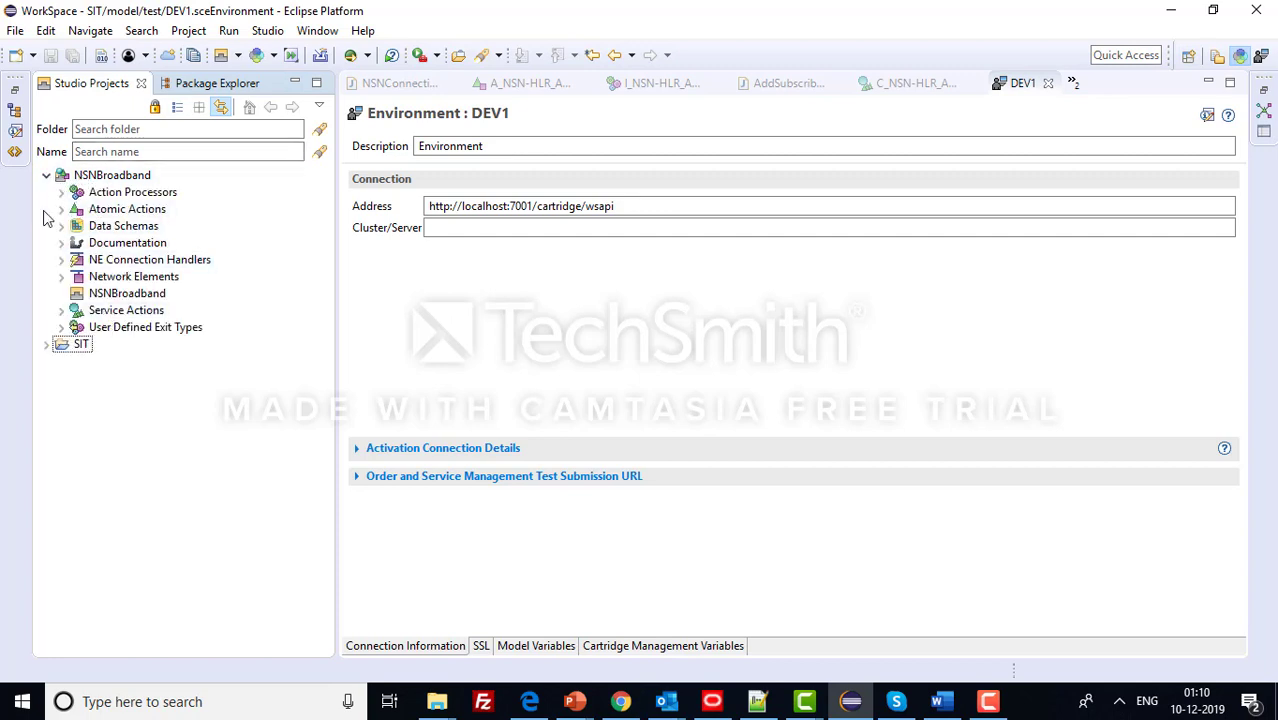
click(110, 177)
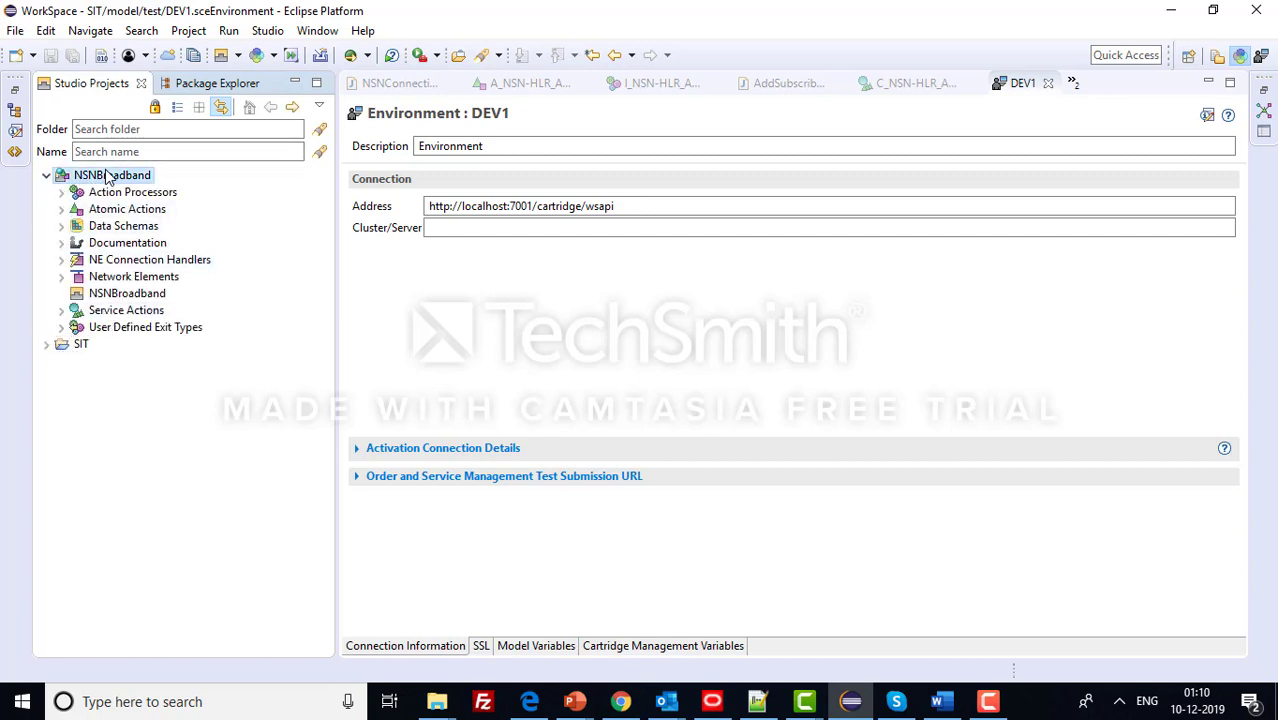
right_click(110, 177)
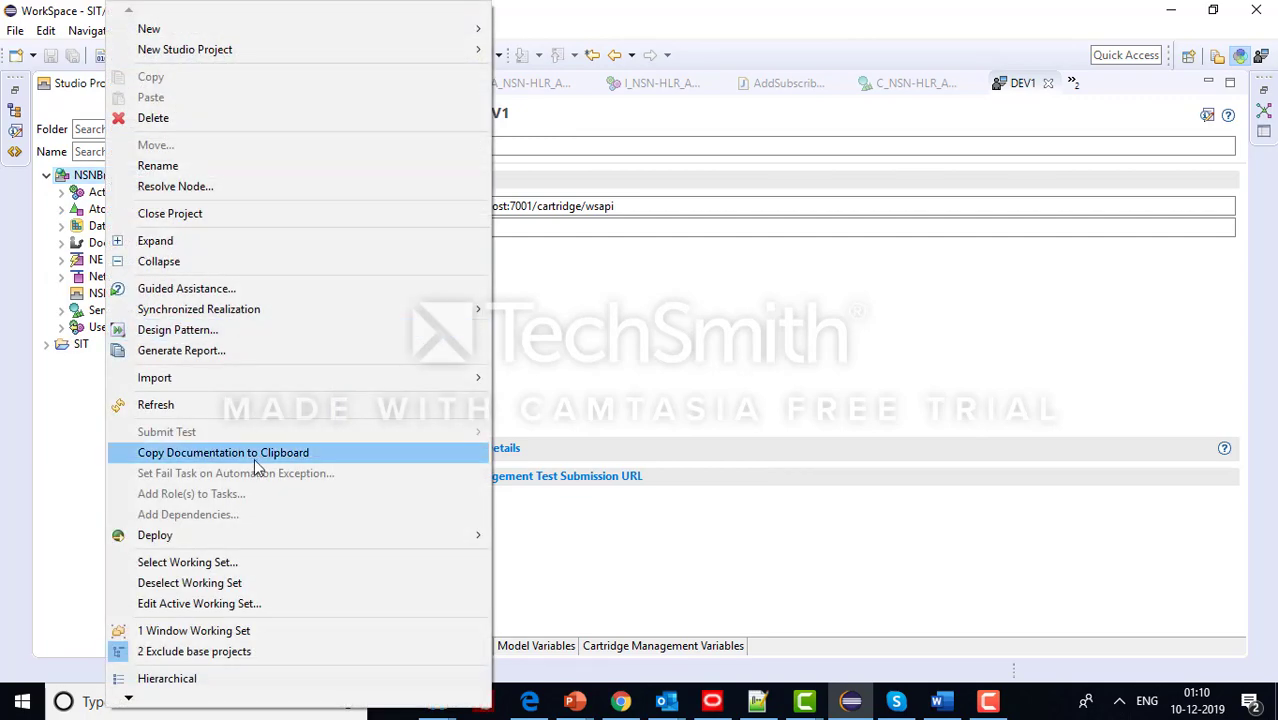
mouse_move(138, 701)
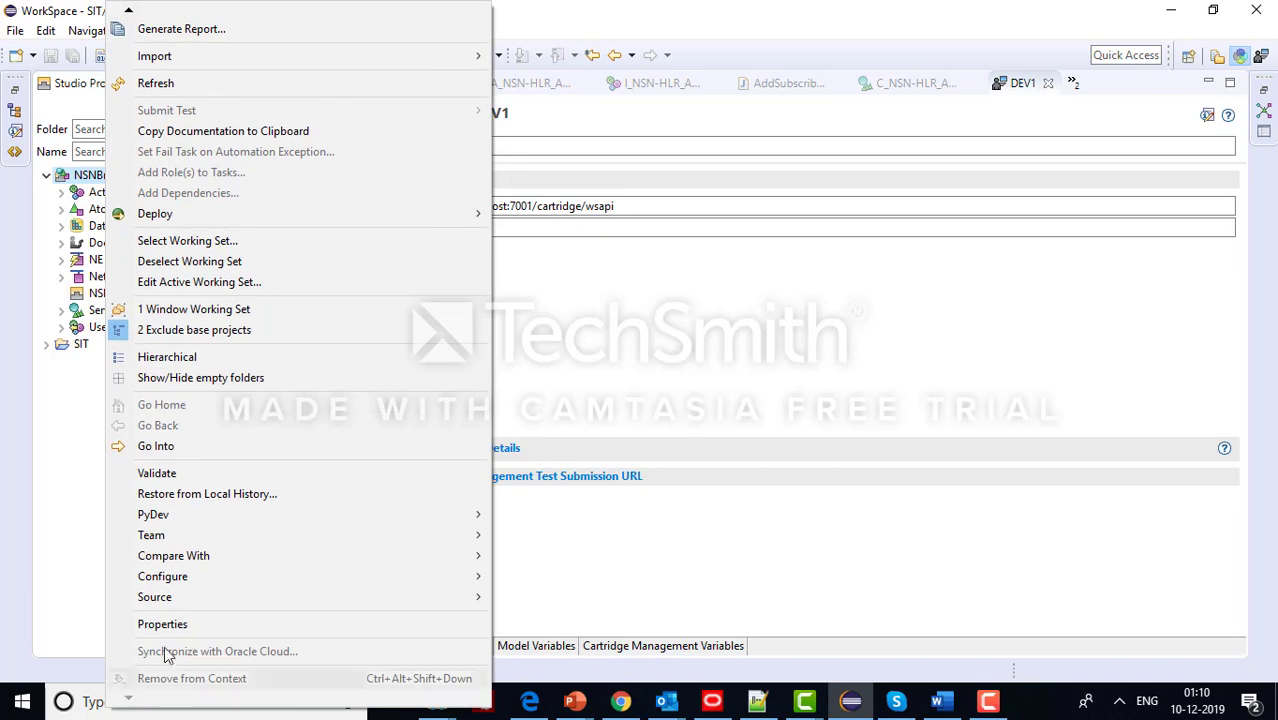
click(178, 625)
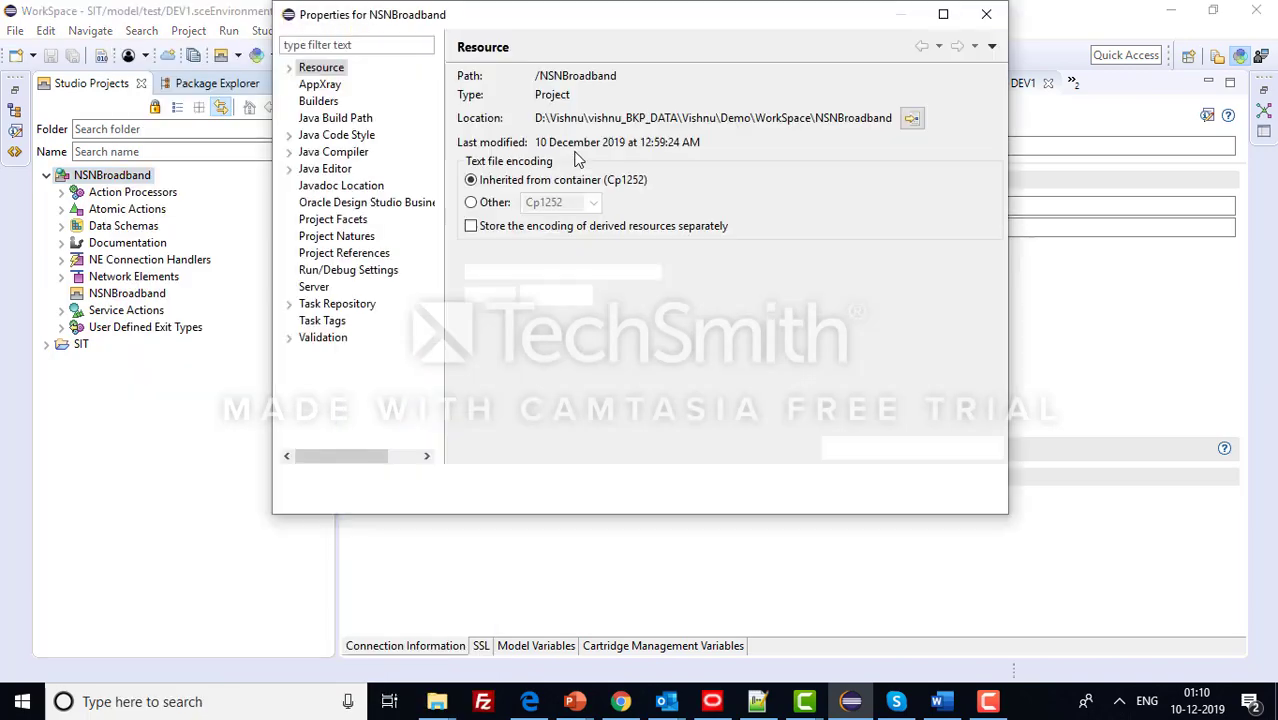
- Open the project location in Explorer, find cartridgeBin empty, and close the Properties dialog
drag(549, 122, 903, 170)
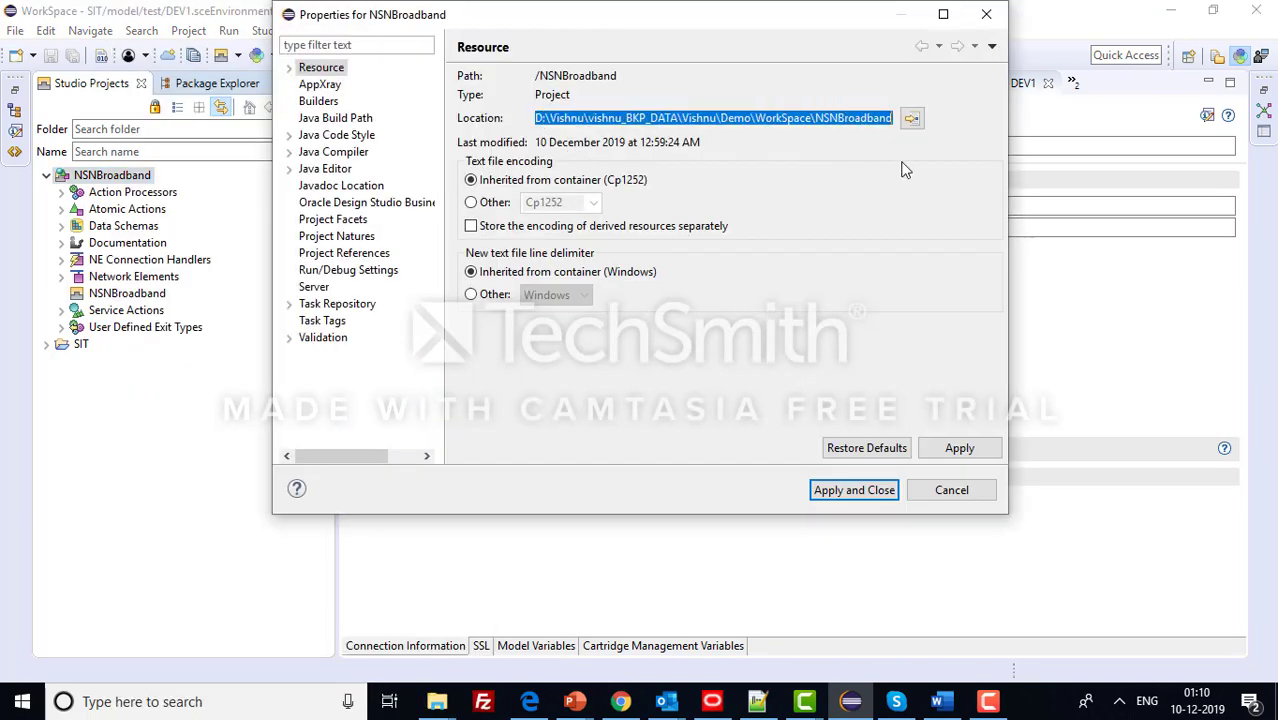
key(ctrl+c)
key(super+r)
key(ctrl+v)
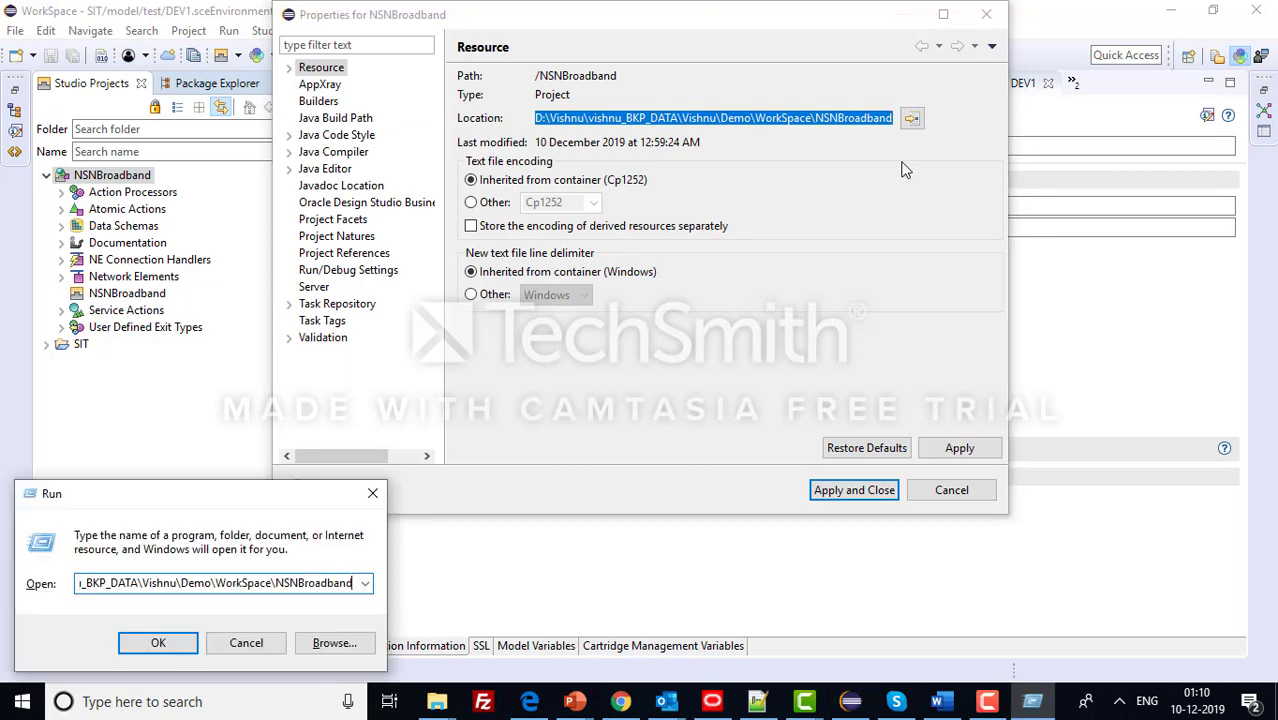
key(Return)
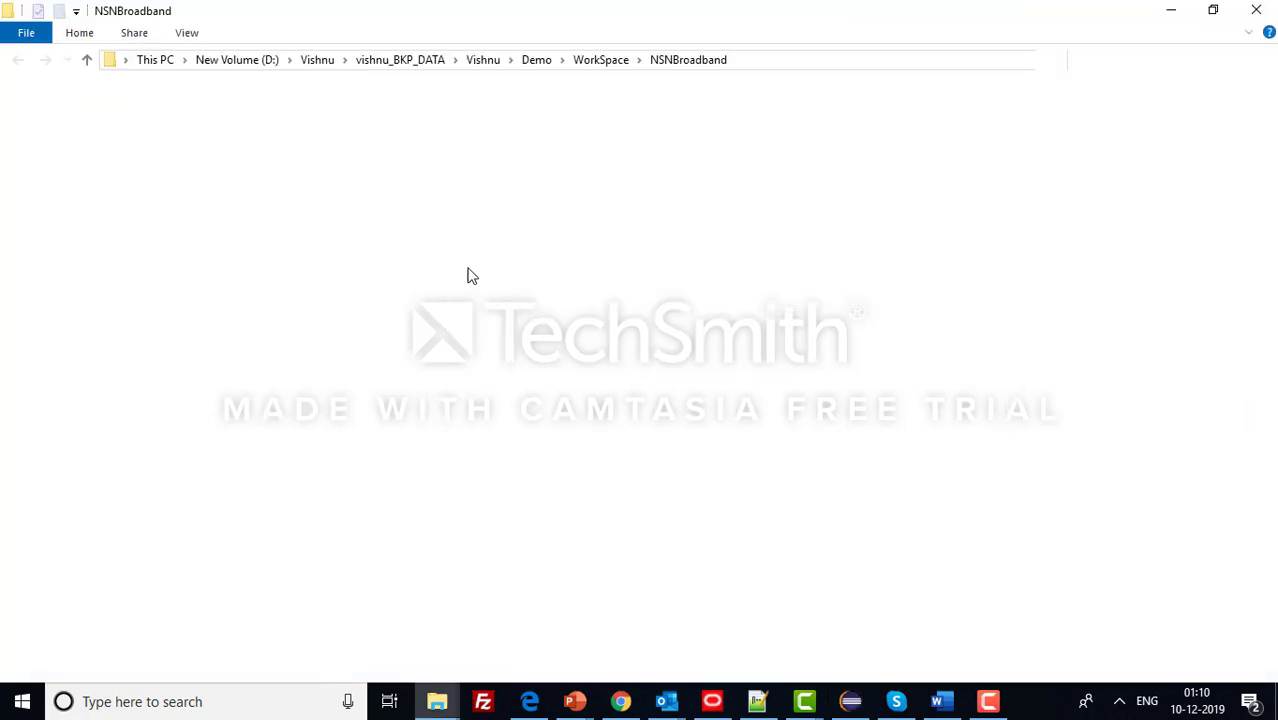
click(280, 146)
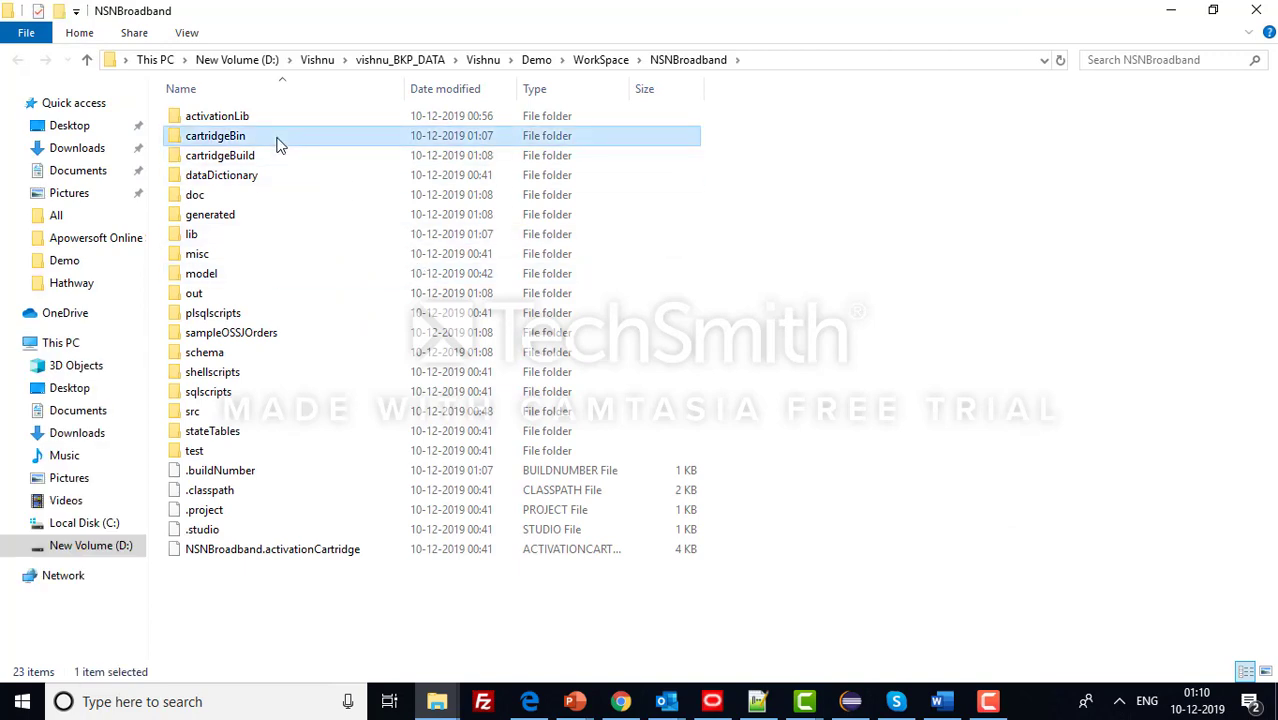
double_click(280, 146)
click(700, 60)
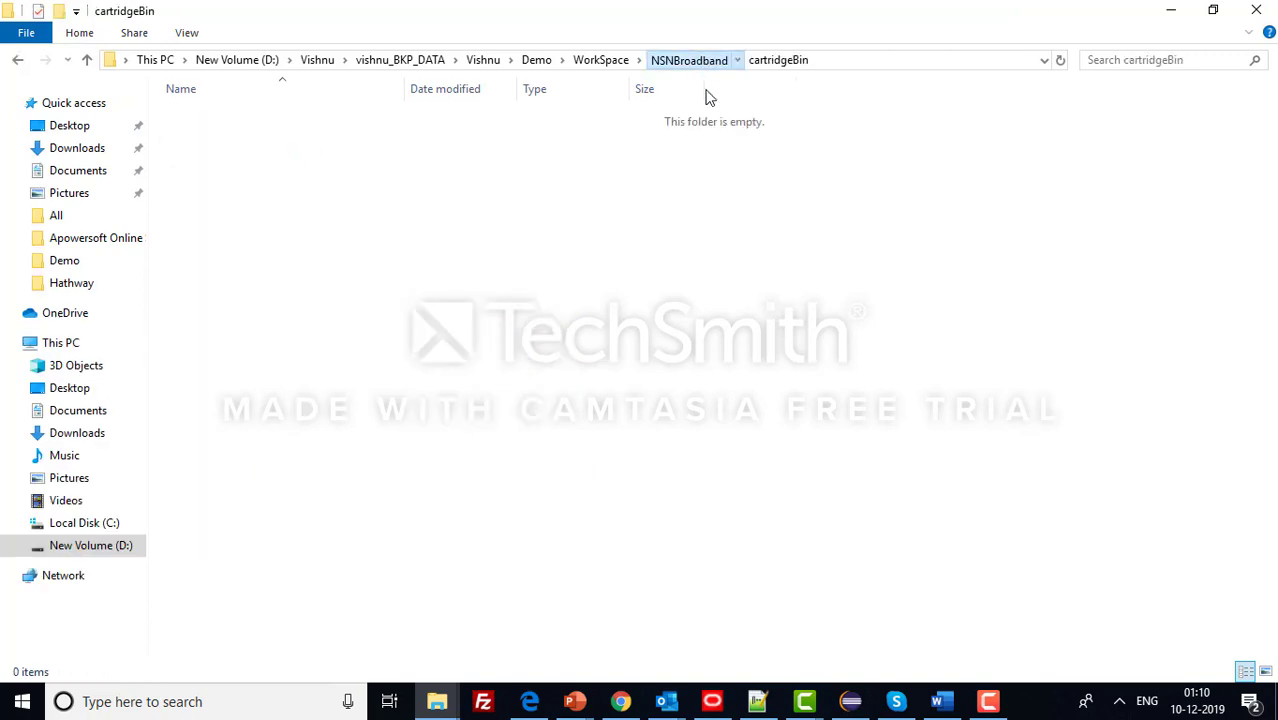
click(852, 702)
click(988, 14)
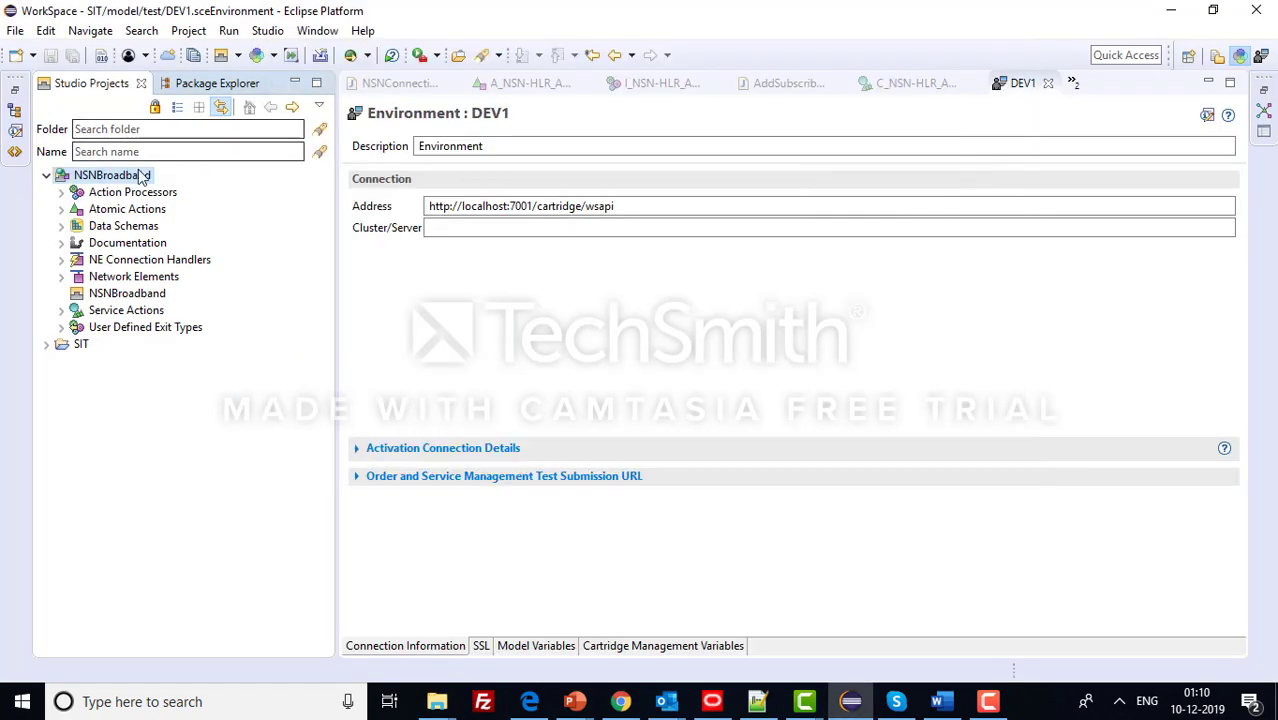
- Enable Project > Build Automatically, confirm it is checked, and bring up the NSNBroadband folder window
click(204, 33)
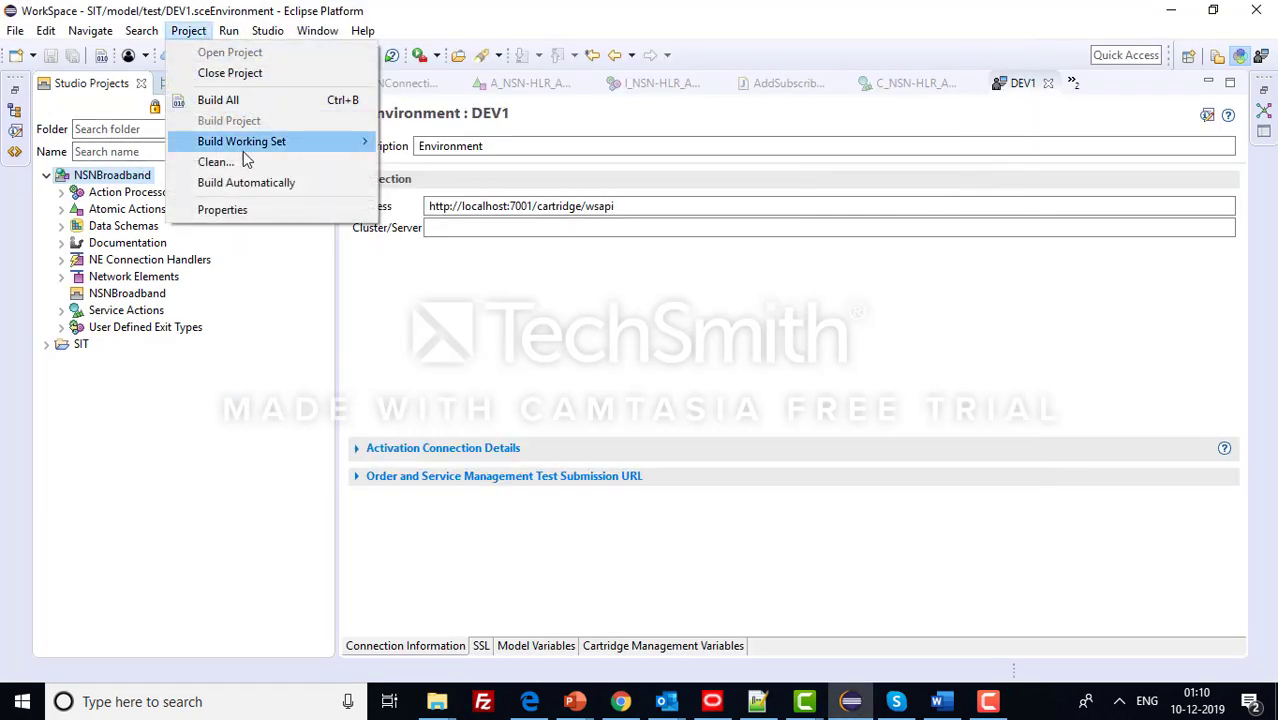
click(246, 184)
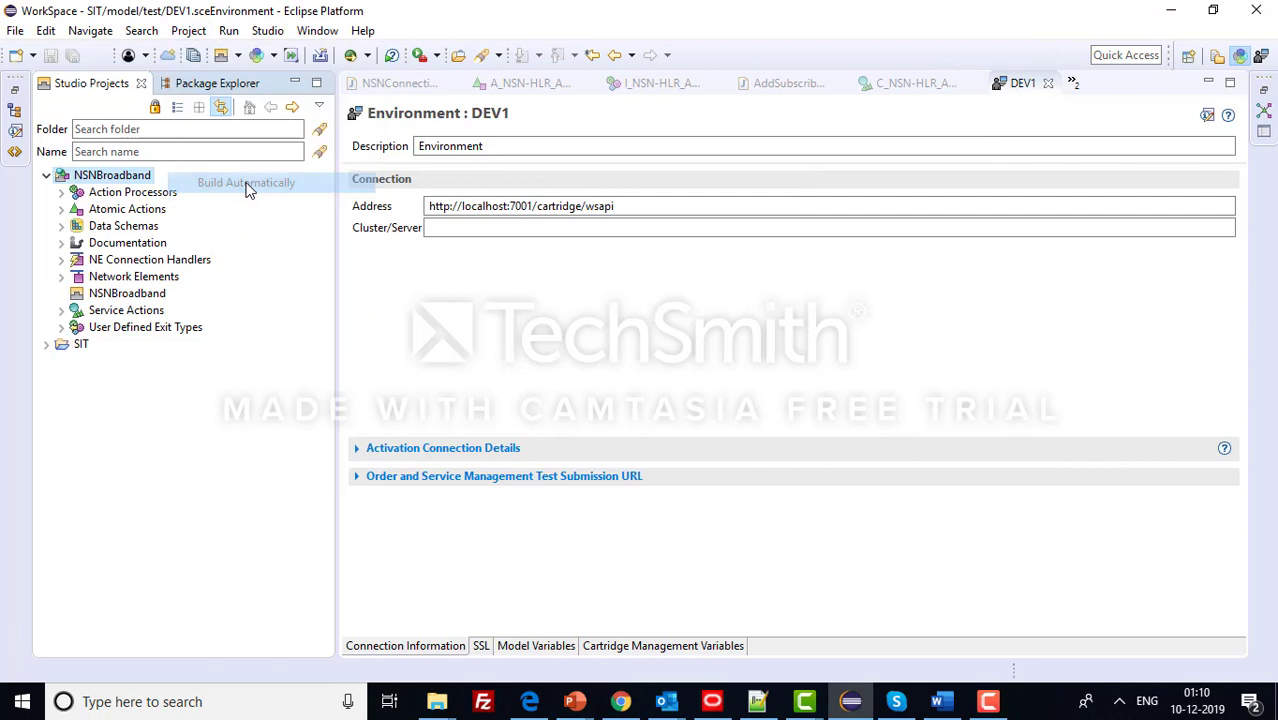
click(190, 33)
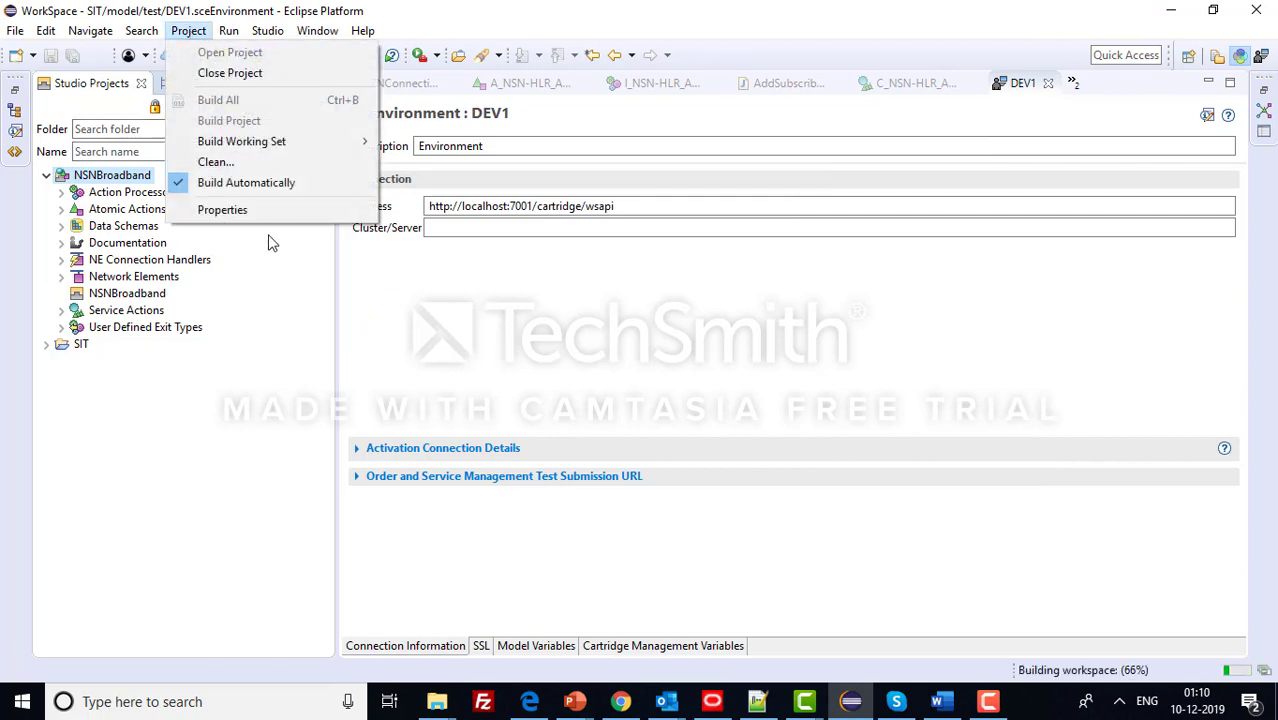
click(986, 703)
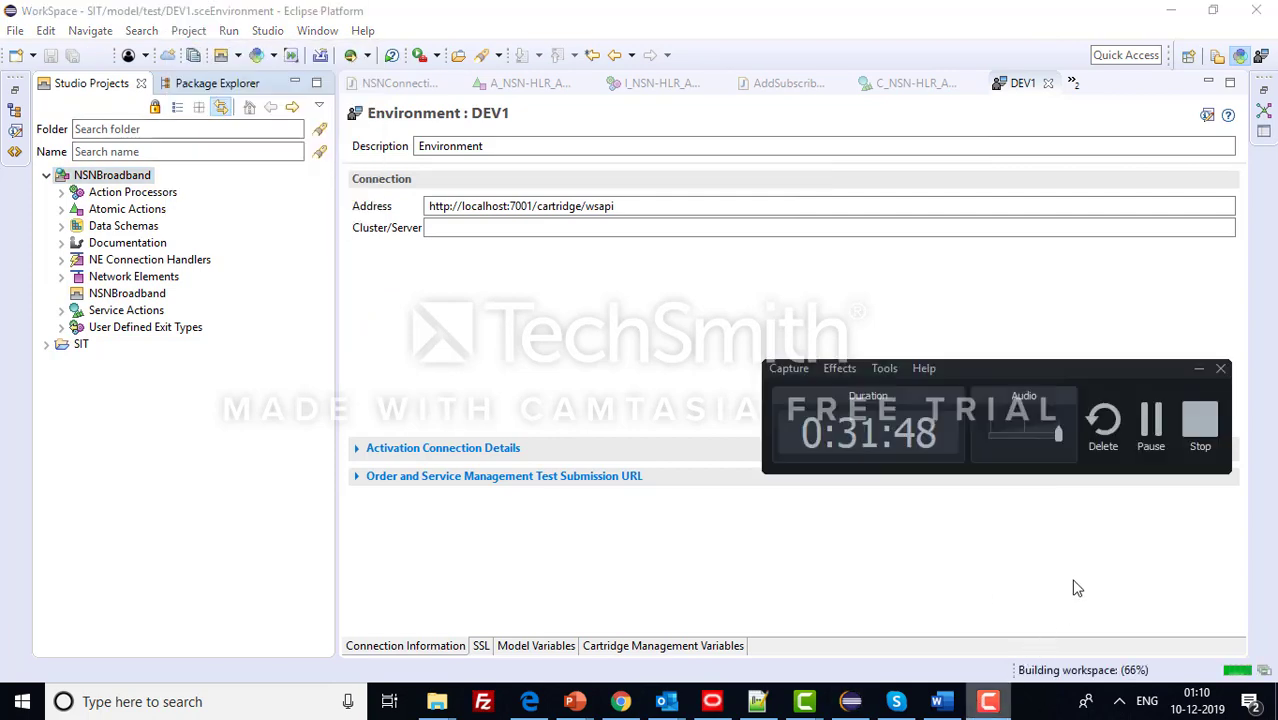
click(1150, 420)
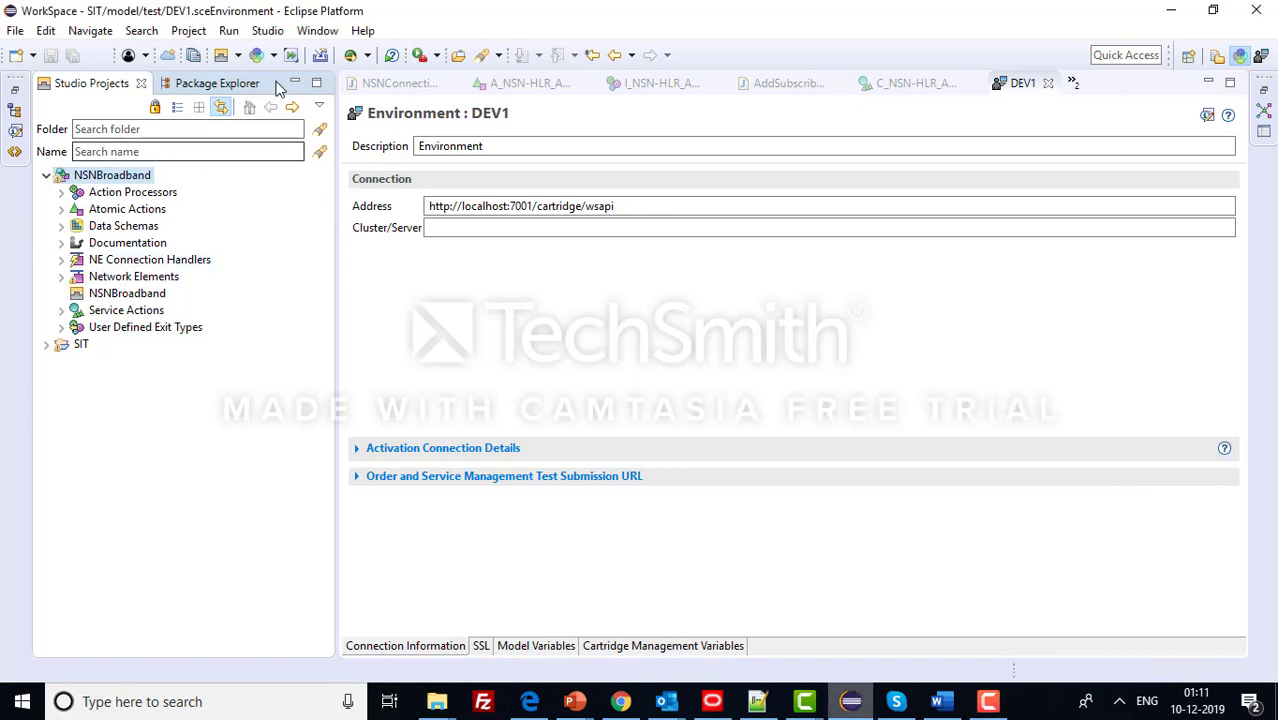
click(189, 31)
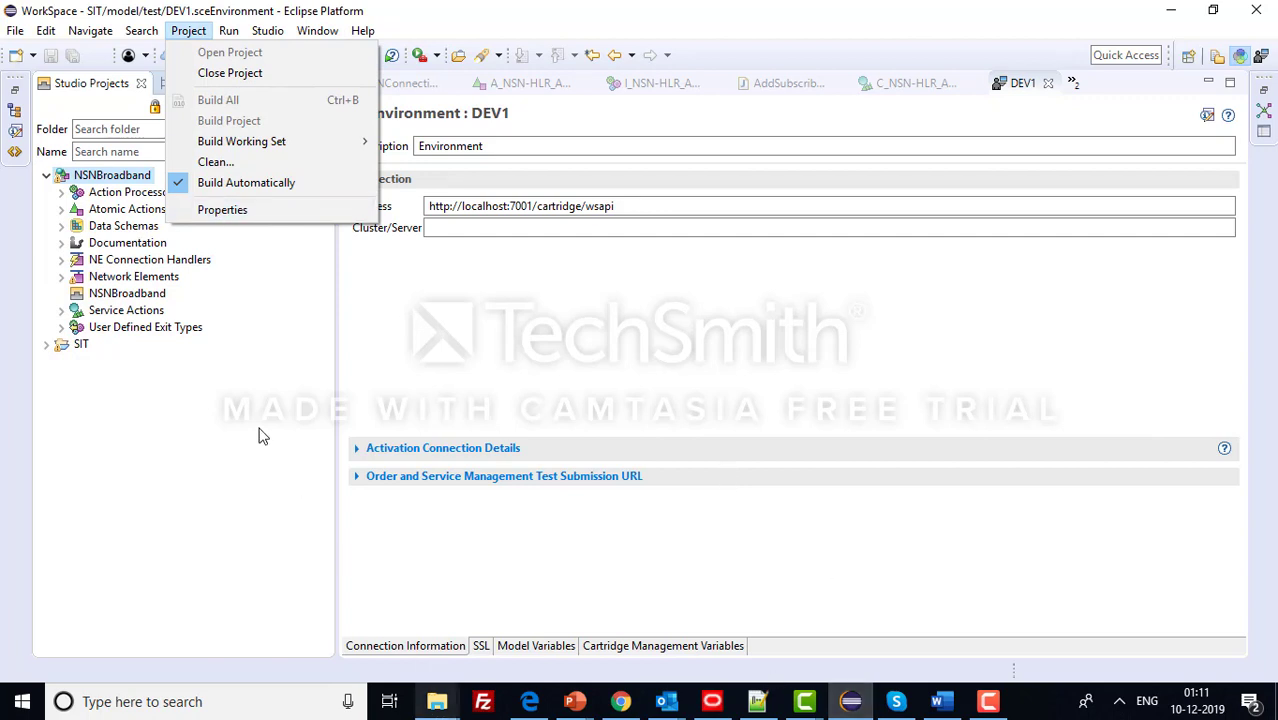
click(440, 703)
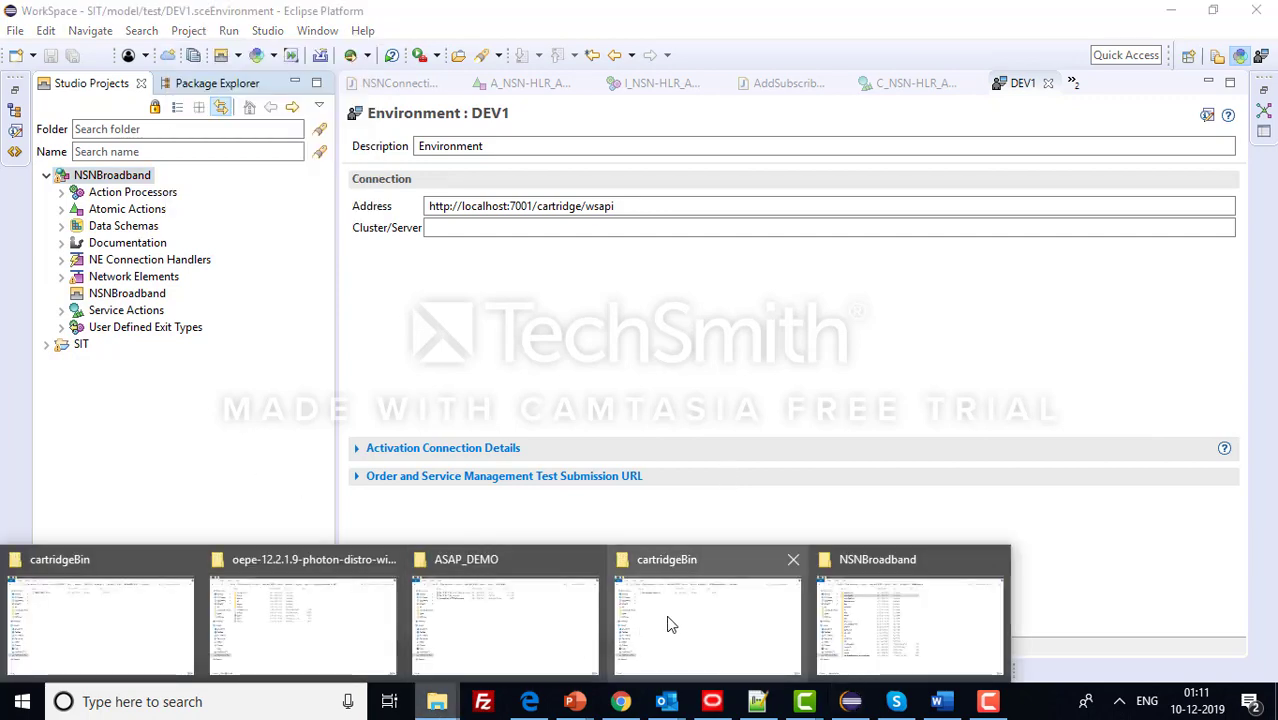
click(850, 628)
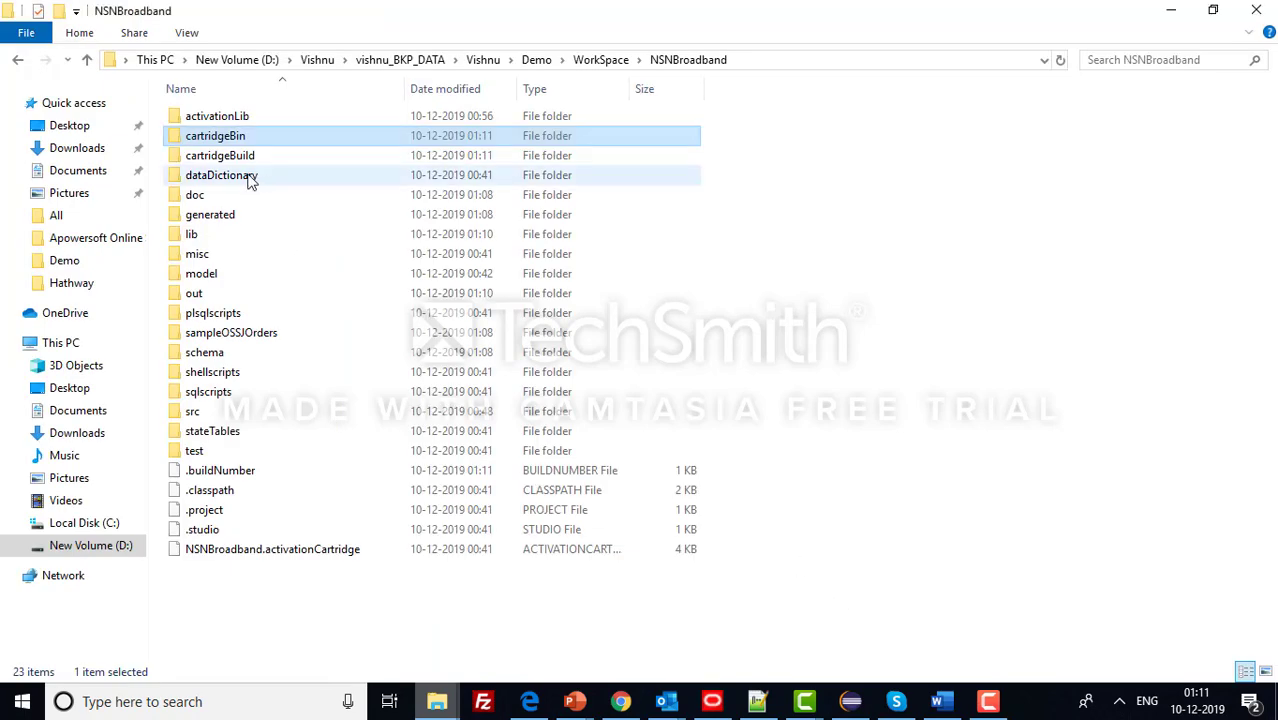
- Open cartridgeBin, select the built NSNBroadband.sar (43 KB), and return to Design Studio
double_click(251, 137)
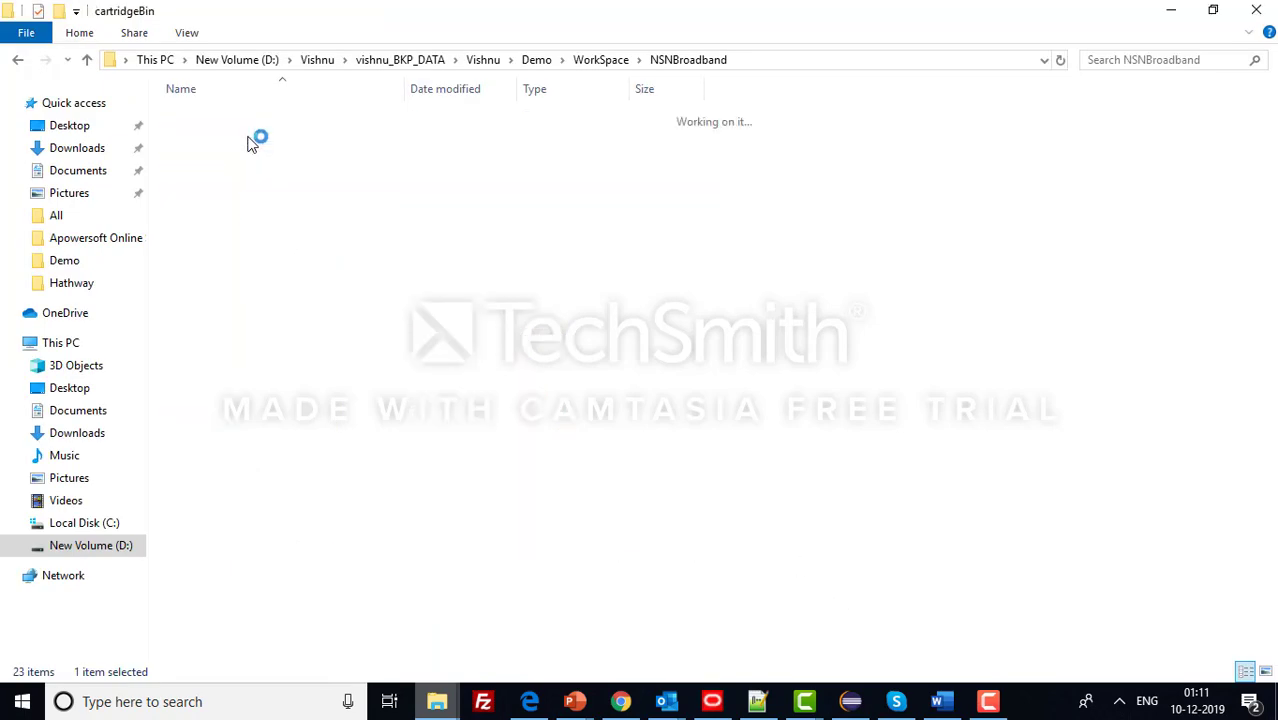
click(254, 121)
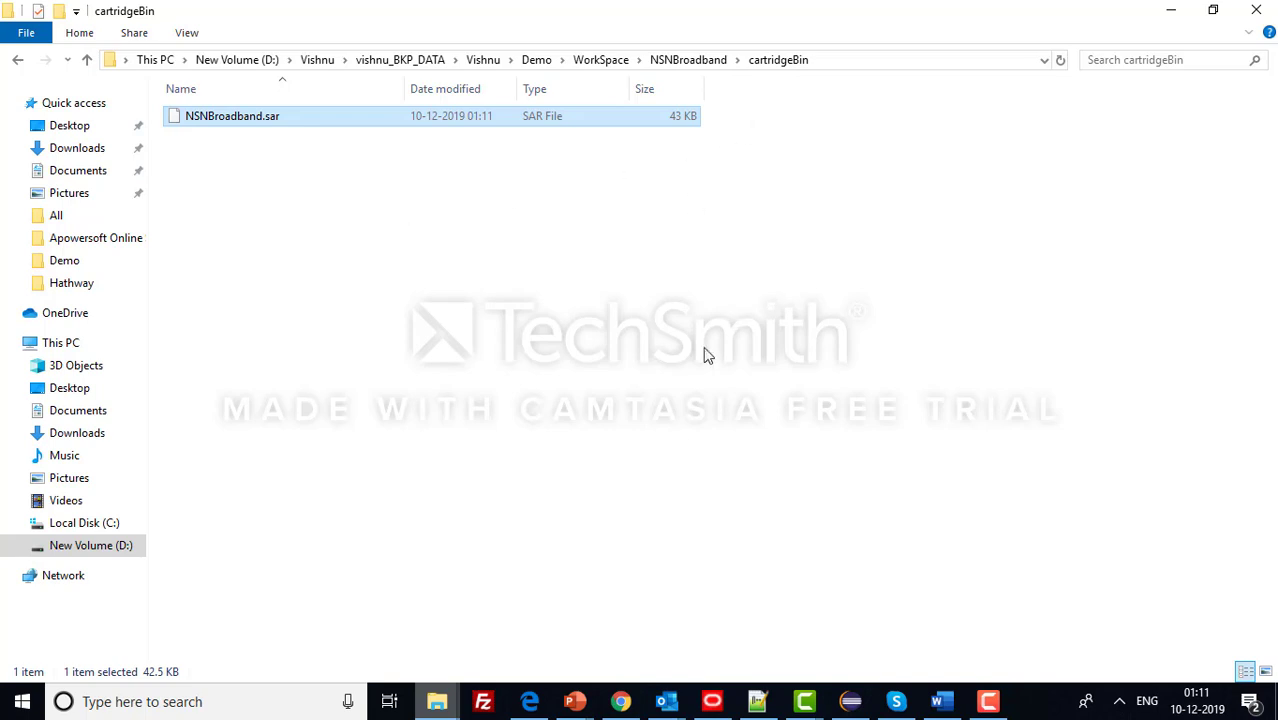
click(853, 704)
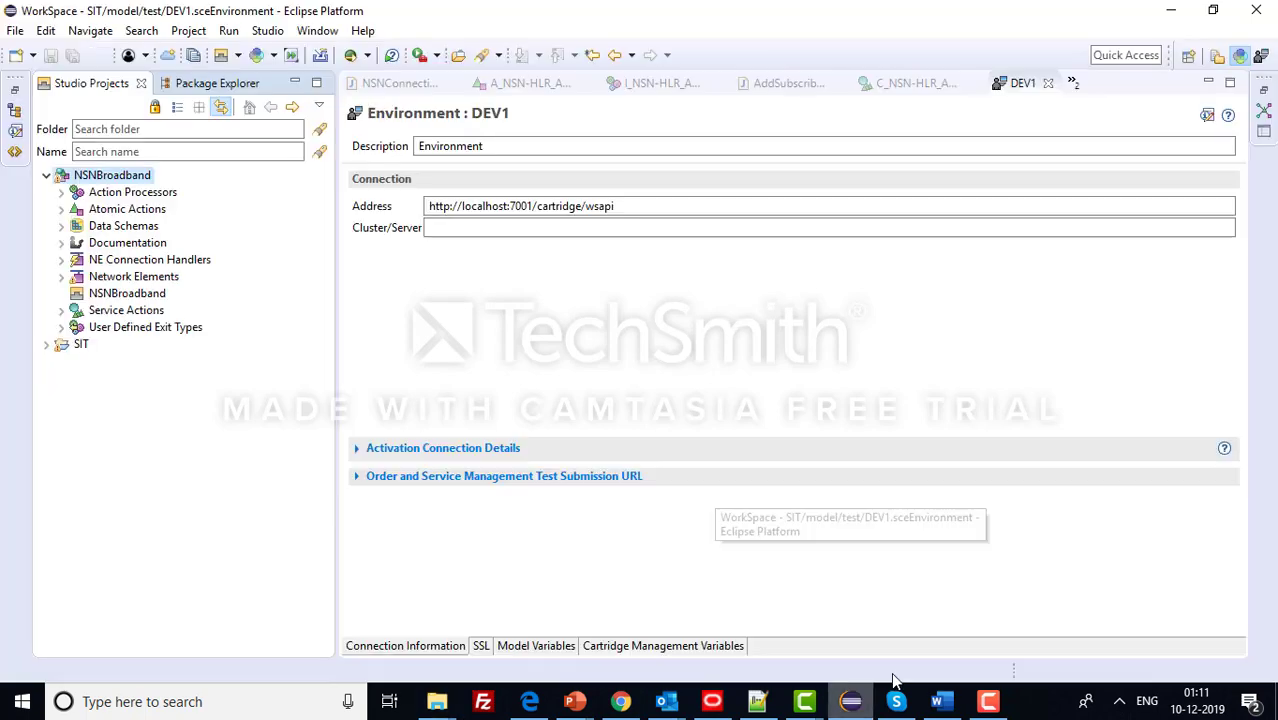
- Collapse NSNBroadband and start Import Activation Archive, moving past the warning page
right_click(114, 433)
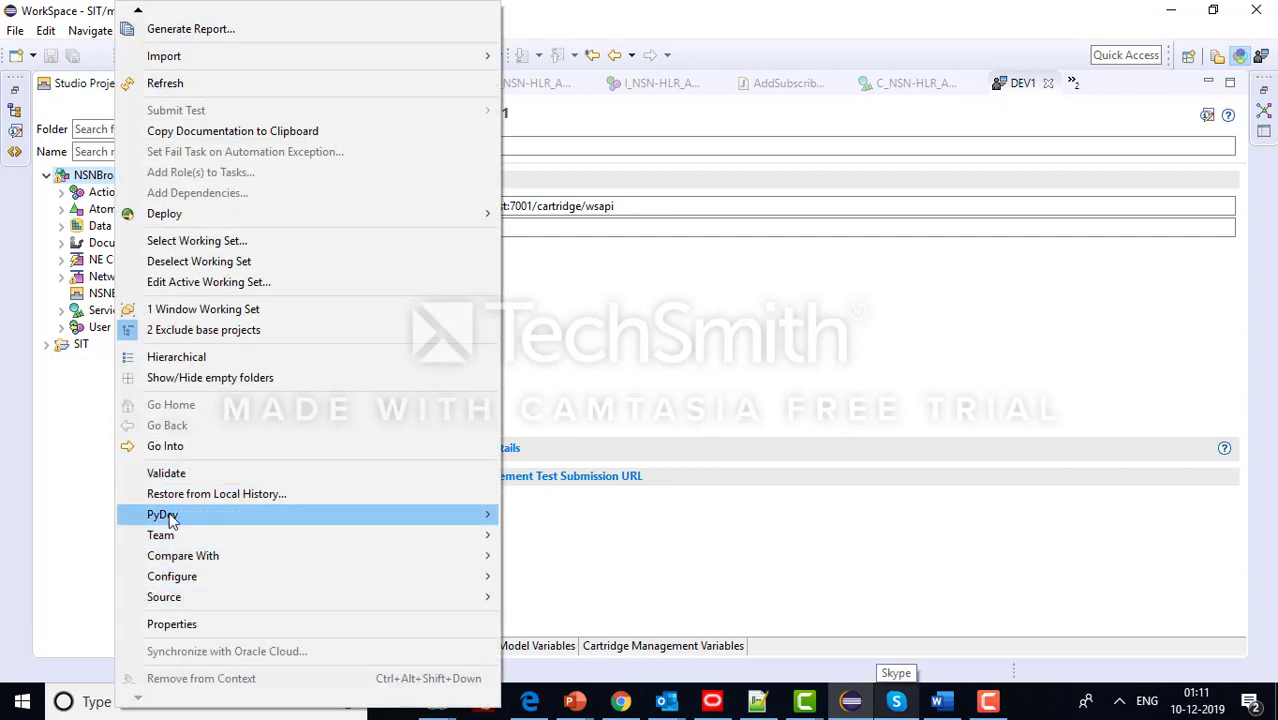
click(69, 456)
click(47, 176)
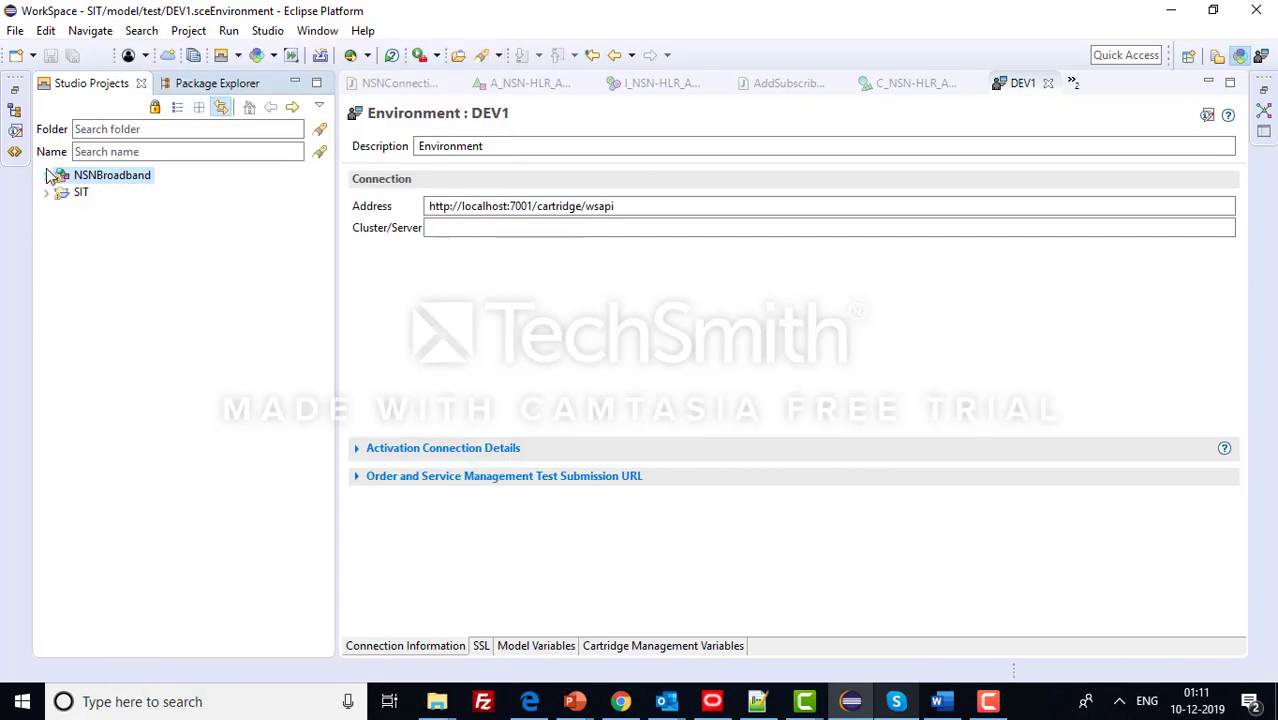
right_click(143, 328)
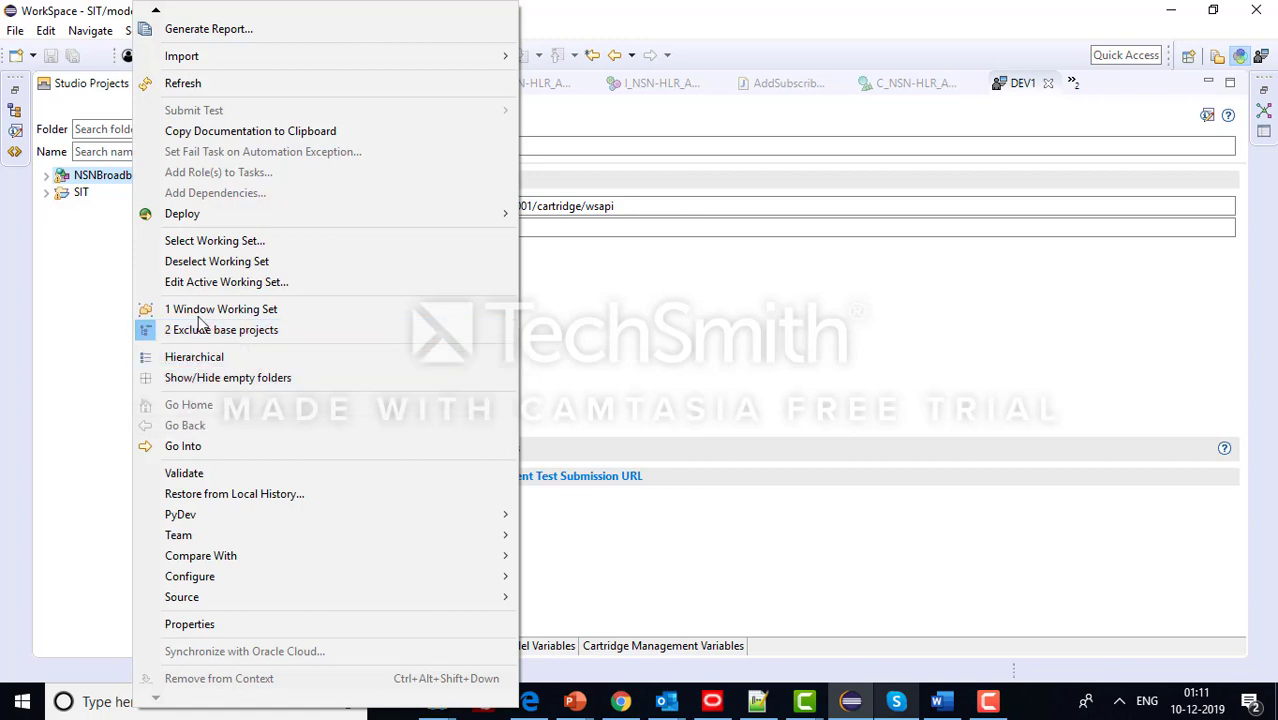
mouse_move(230, 58)
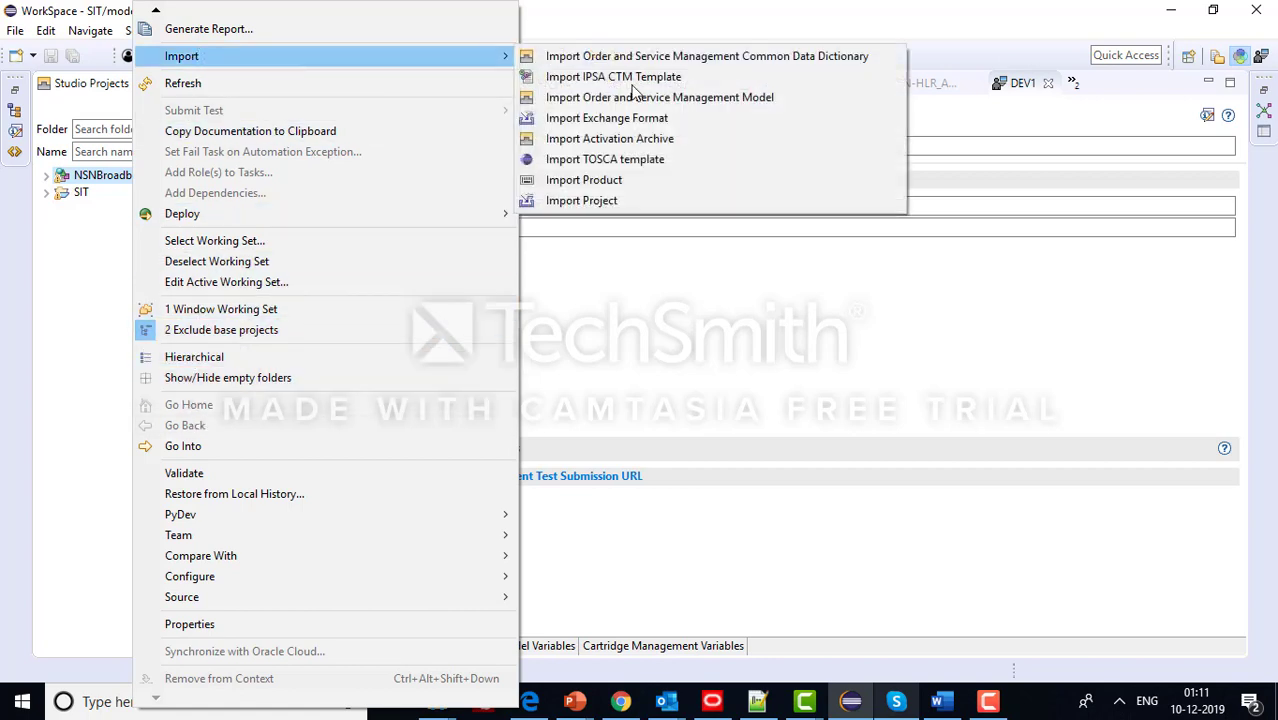
click(671, 139)
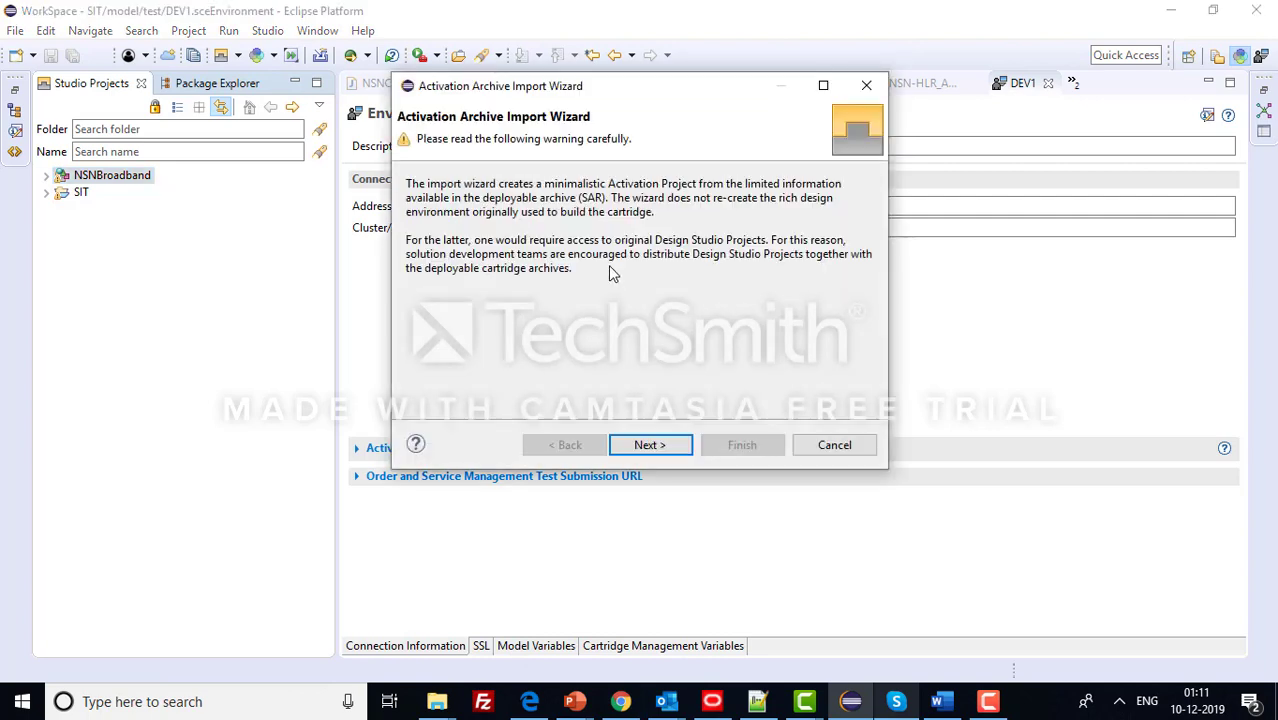
click(656, 450)
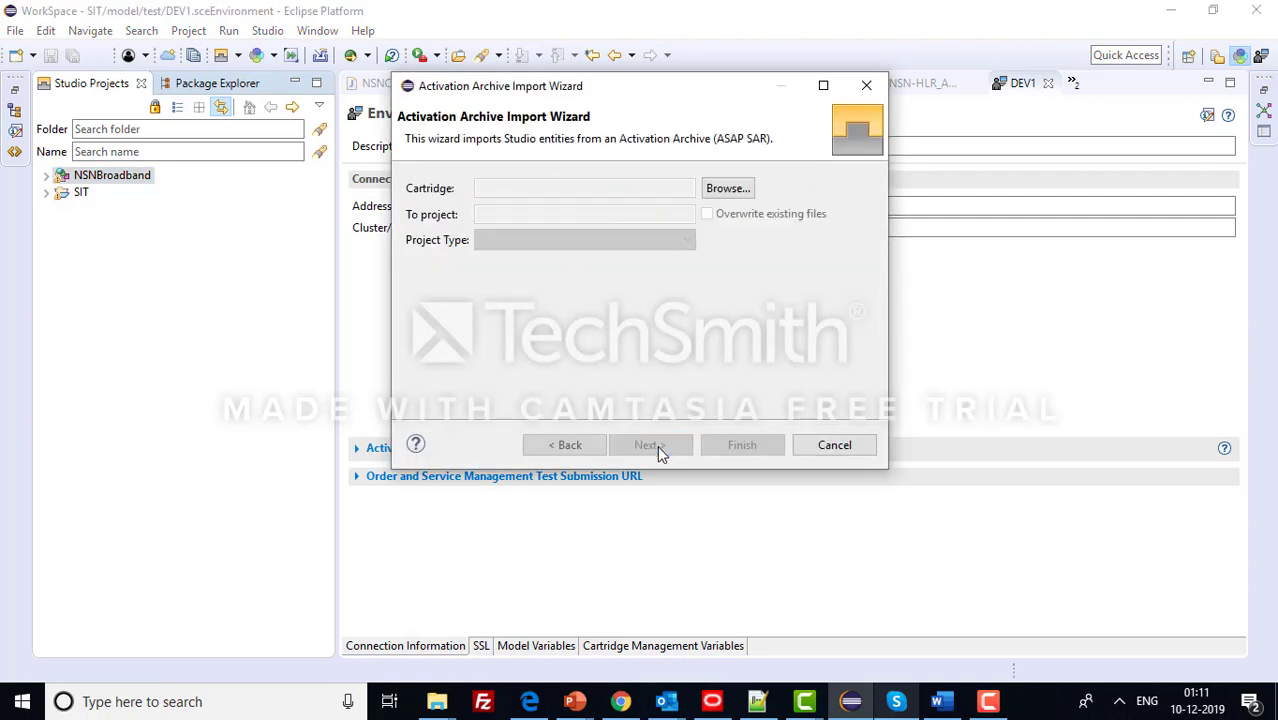
click(437, 701)
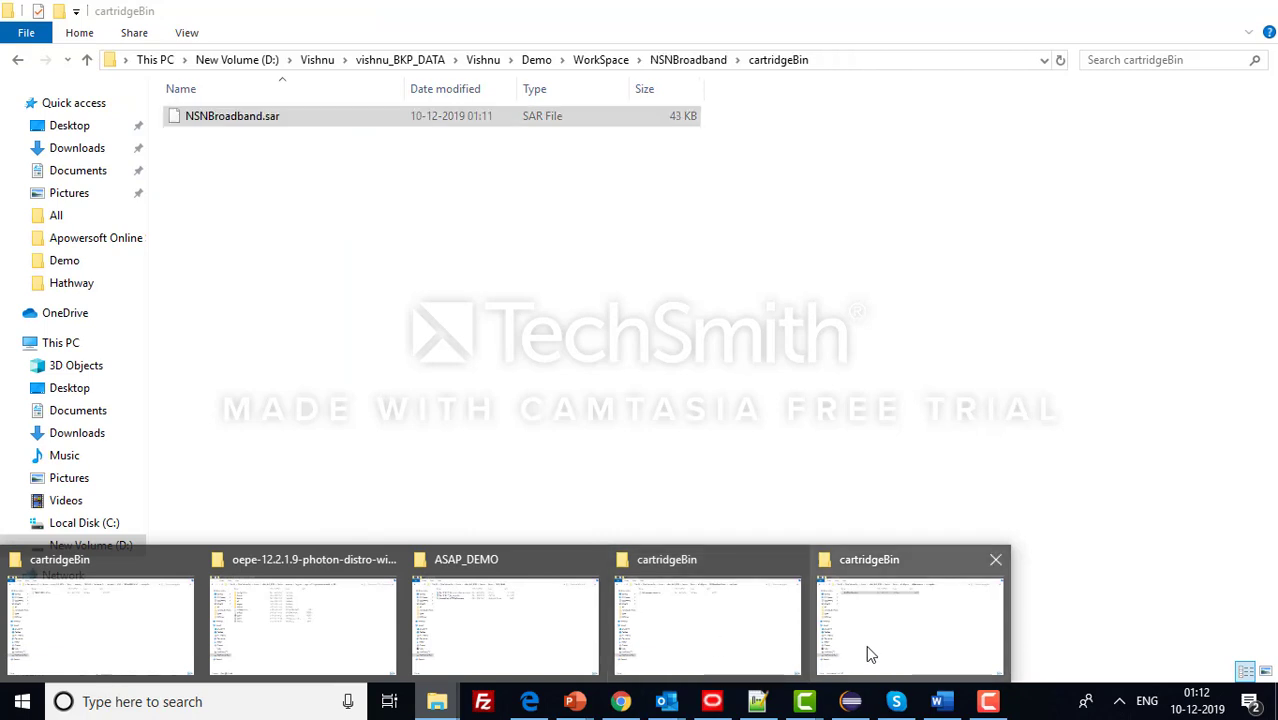
- Find VERIMATRIX_VCAS.sar in its cartridgeBin folder, then browse for the archive from the import wizard
click(143, 631)
click(270, 120)
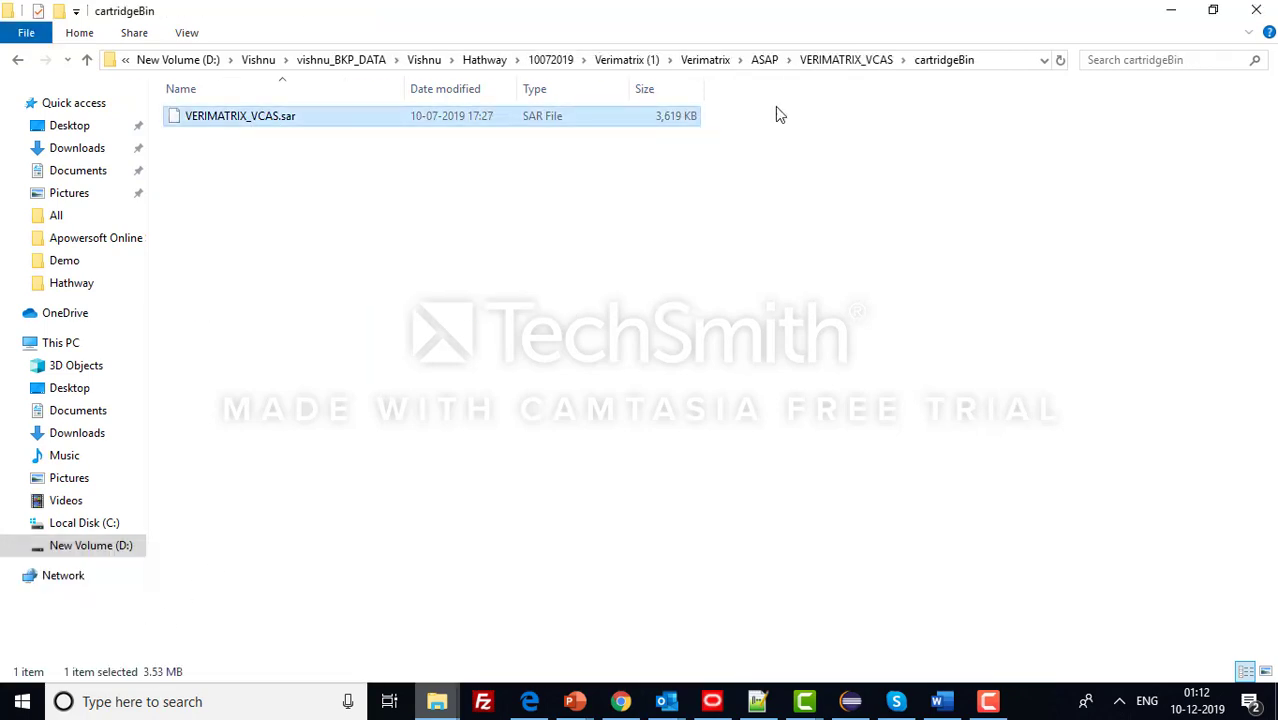
click(1006, 60)
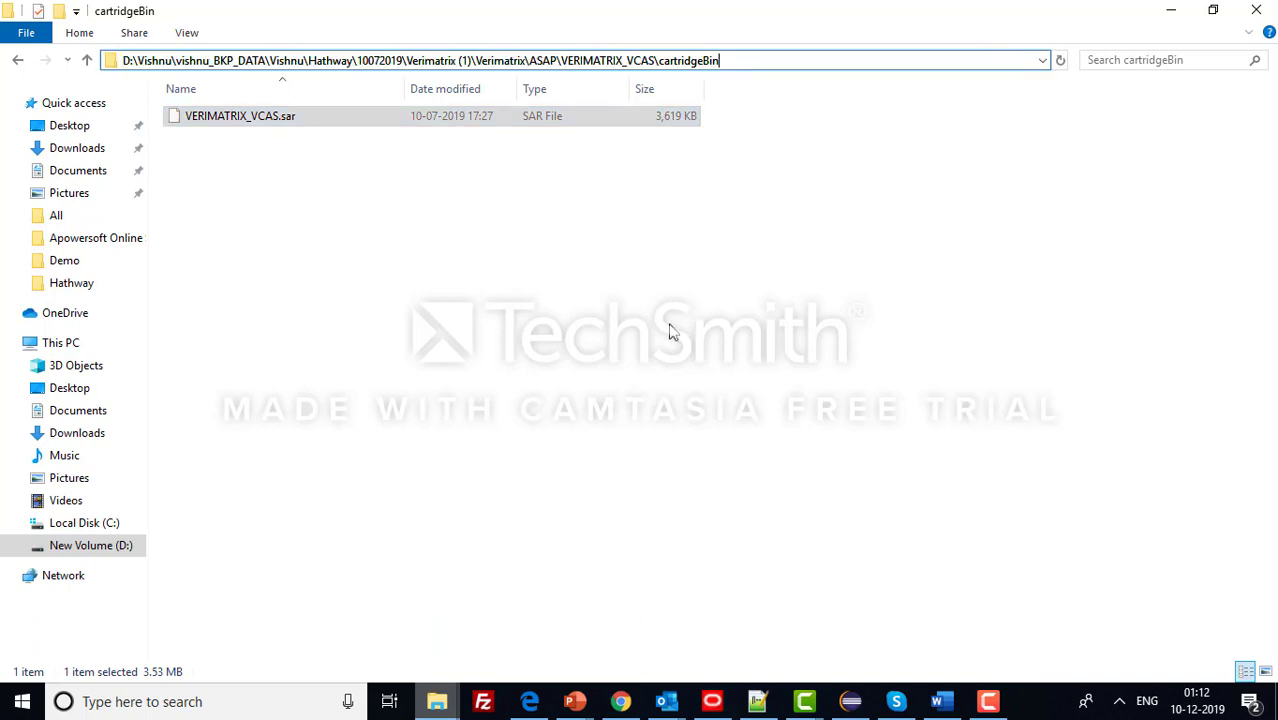
key(alt+Tab)
click(716, 195)
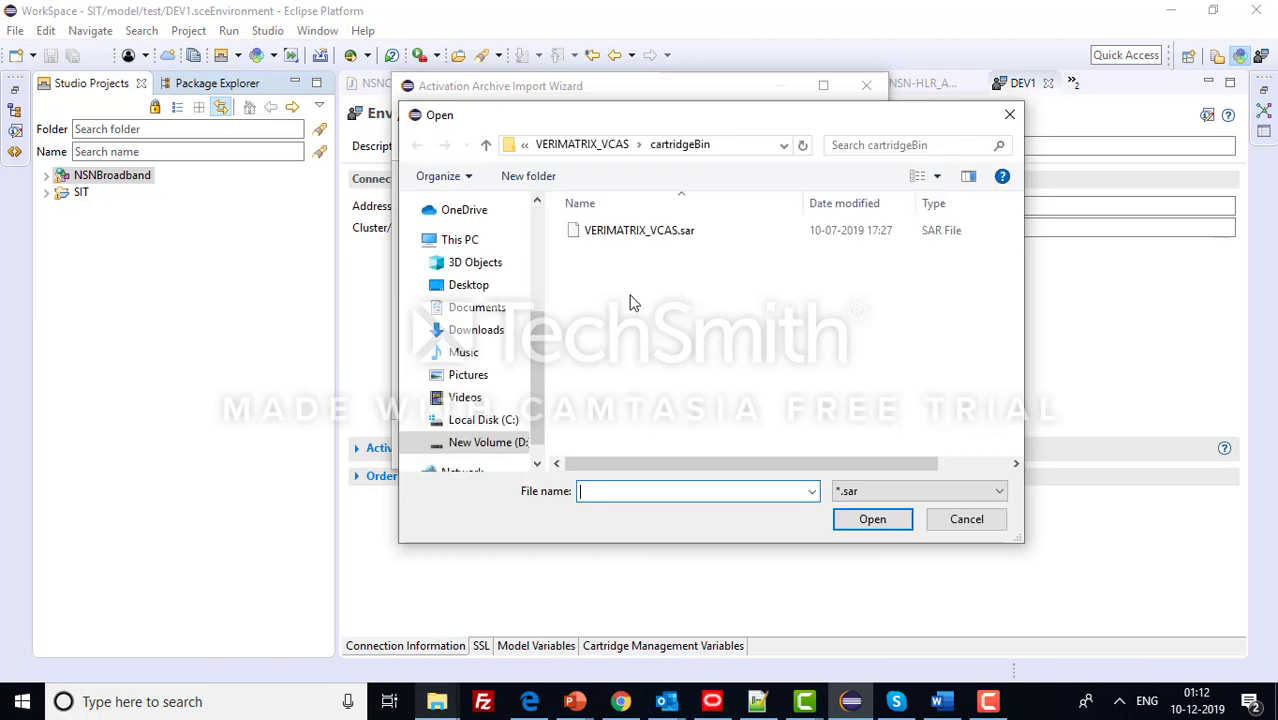
- Import VERIMATRIX_VCAS.sar as an activation project with target version 7.3.0
click(647, 240)
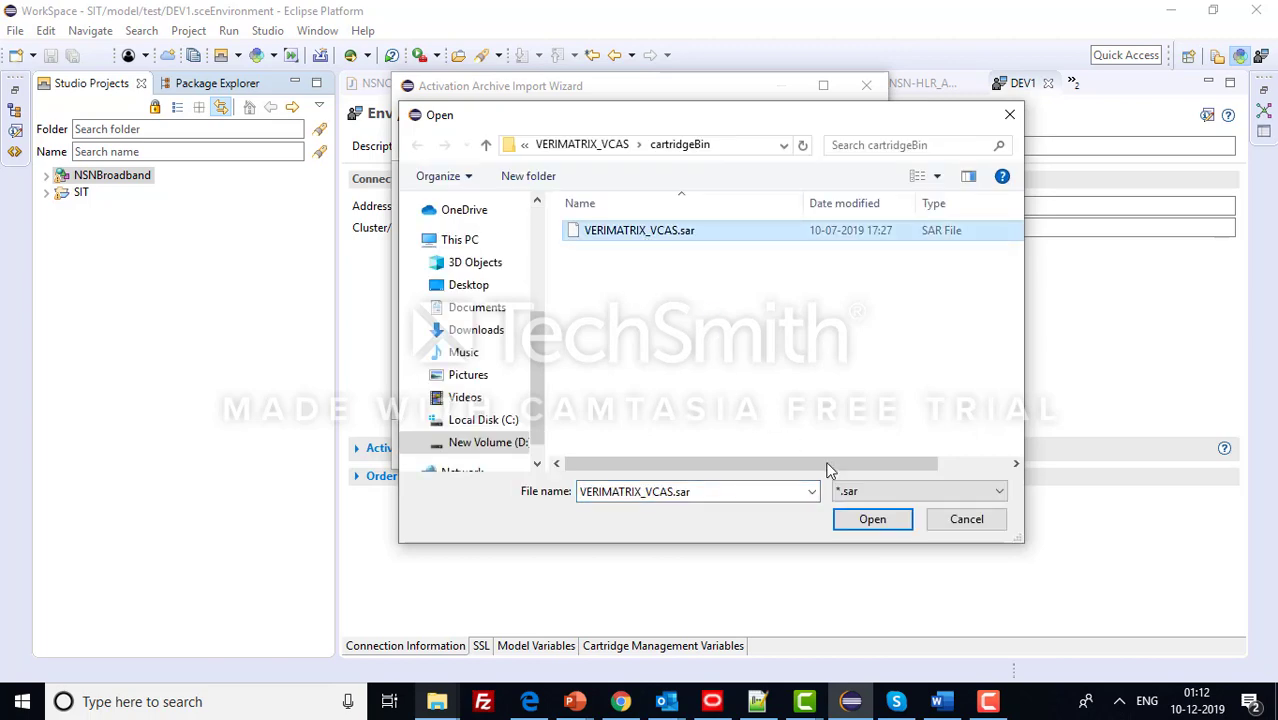
click(872, 519)
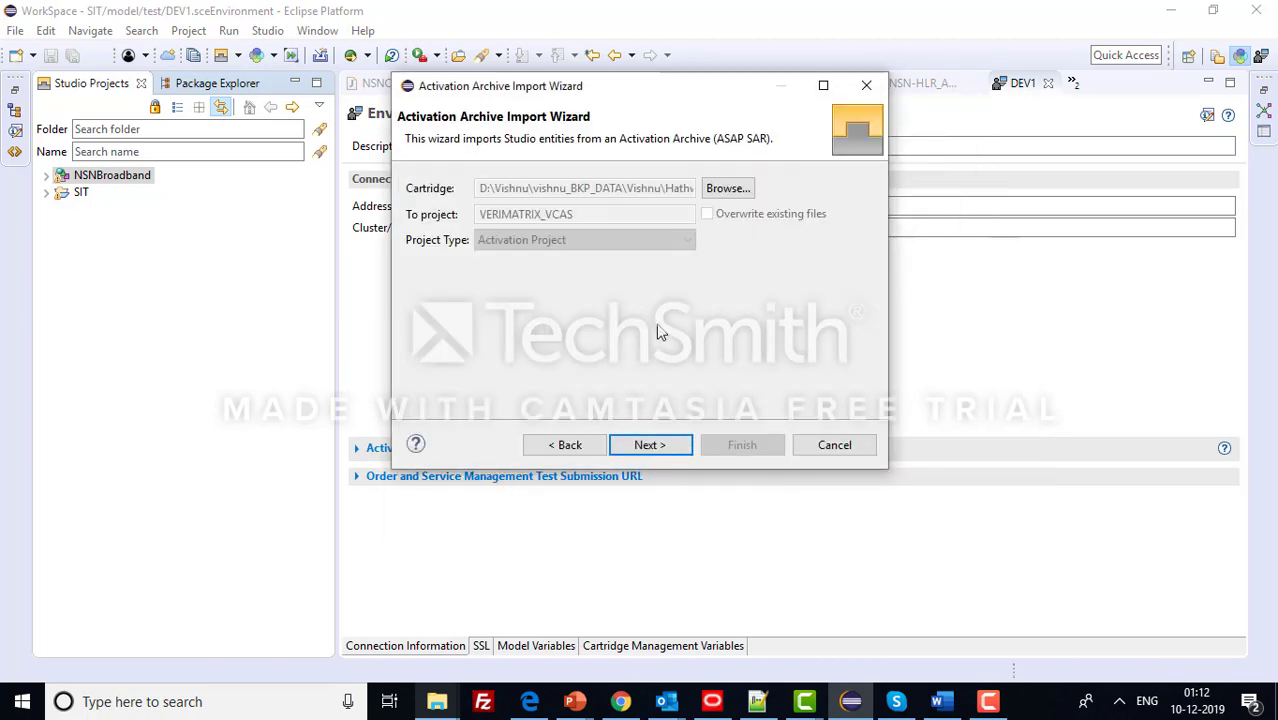
click(649, 445)
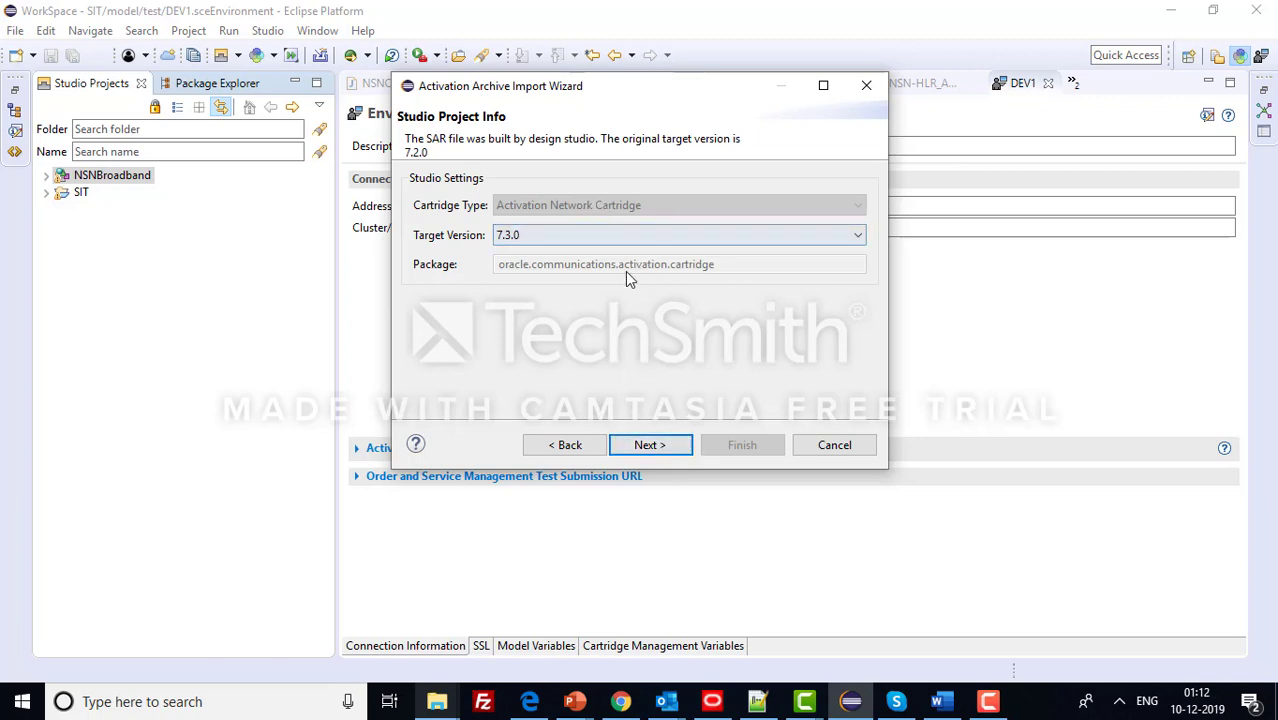
click(647, 447)
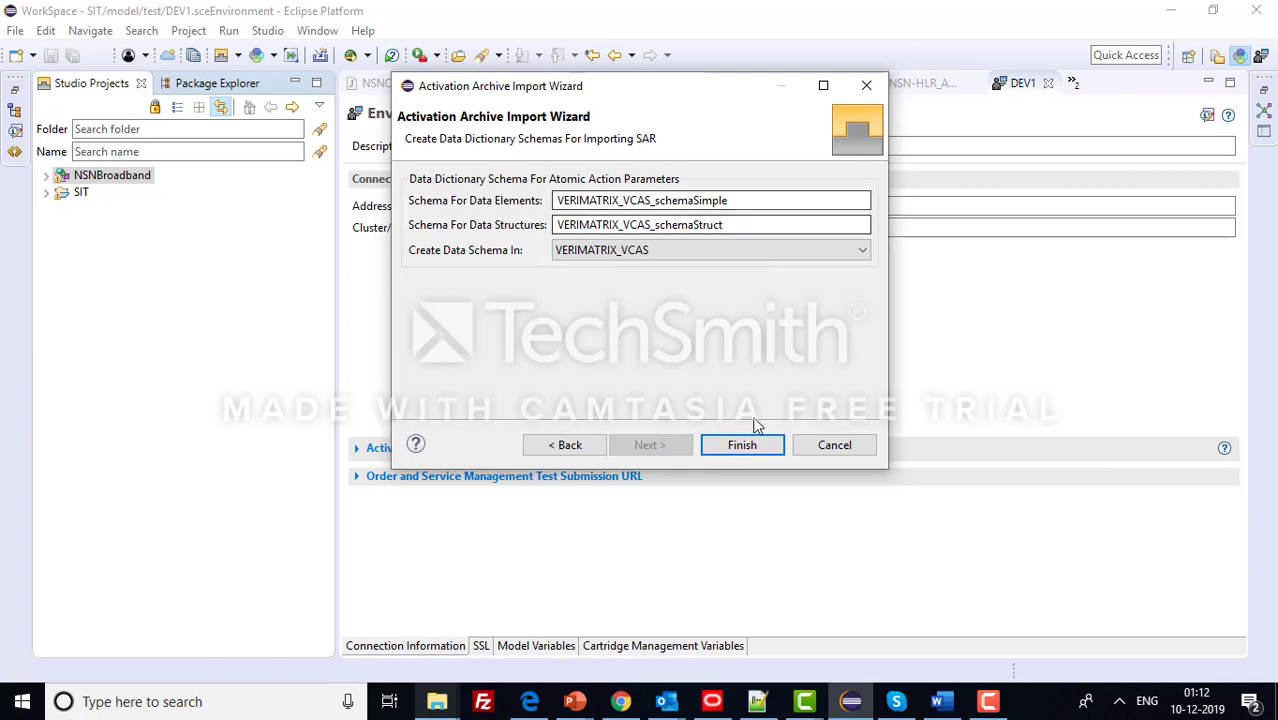
click(742, 446)
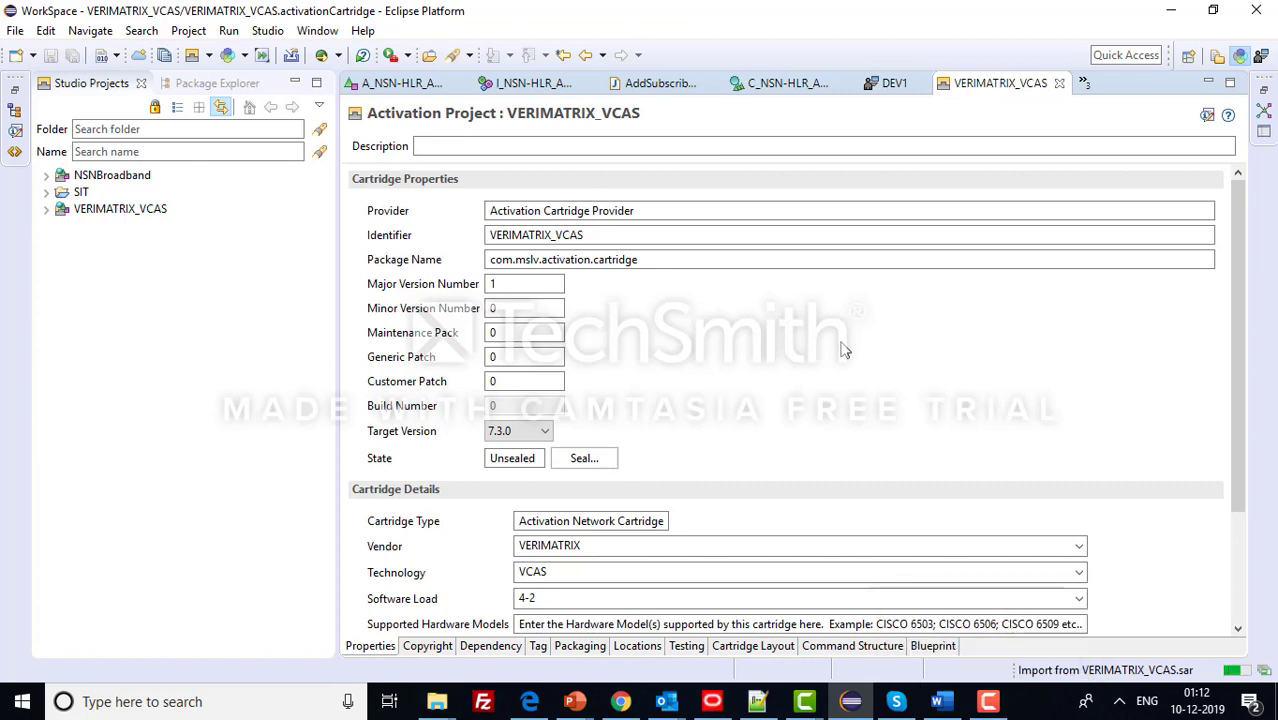
click(987, 697)
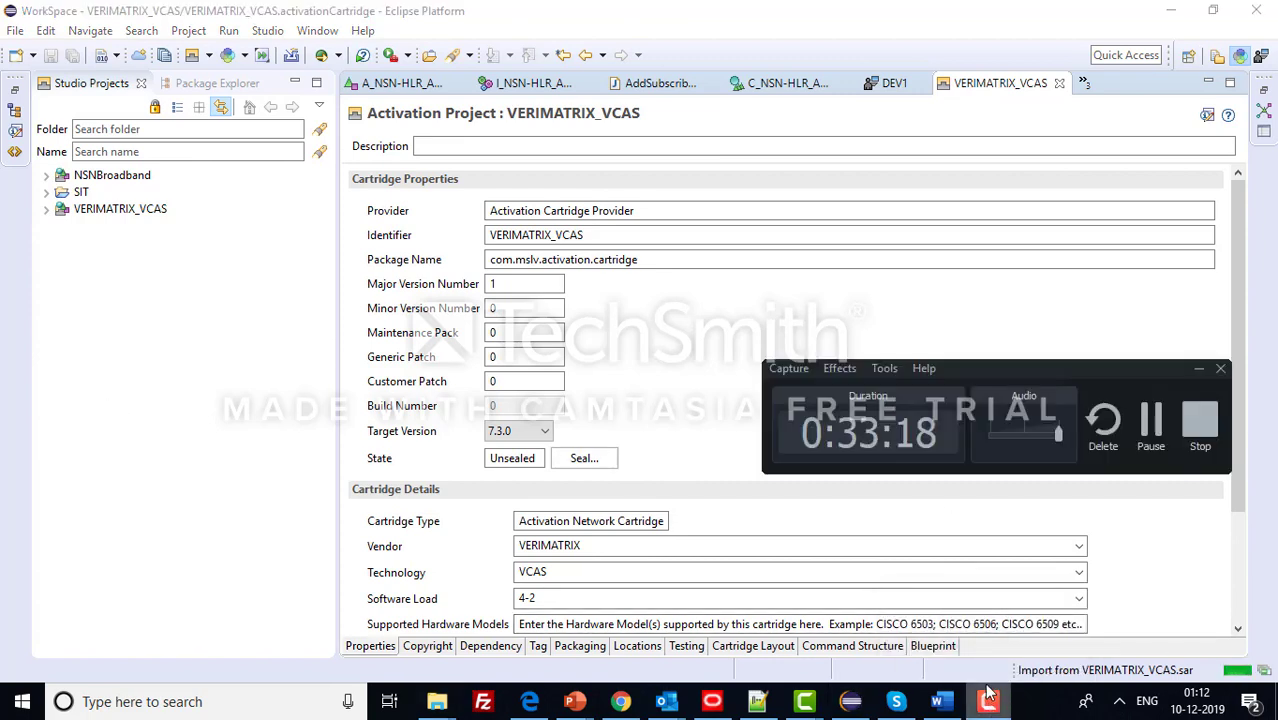
click(866, 316)
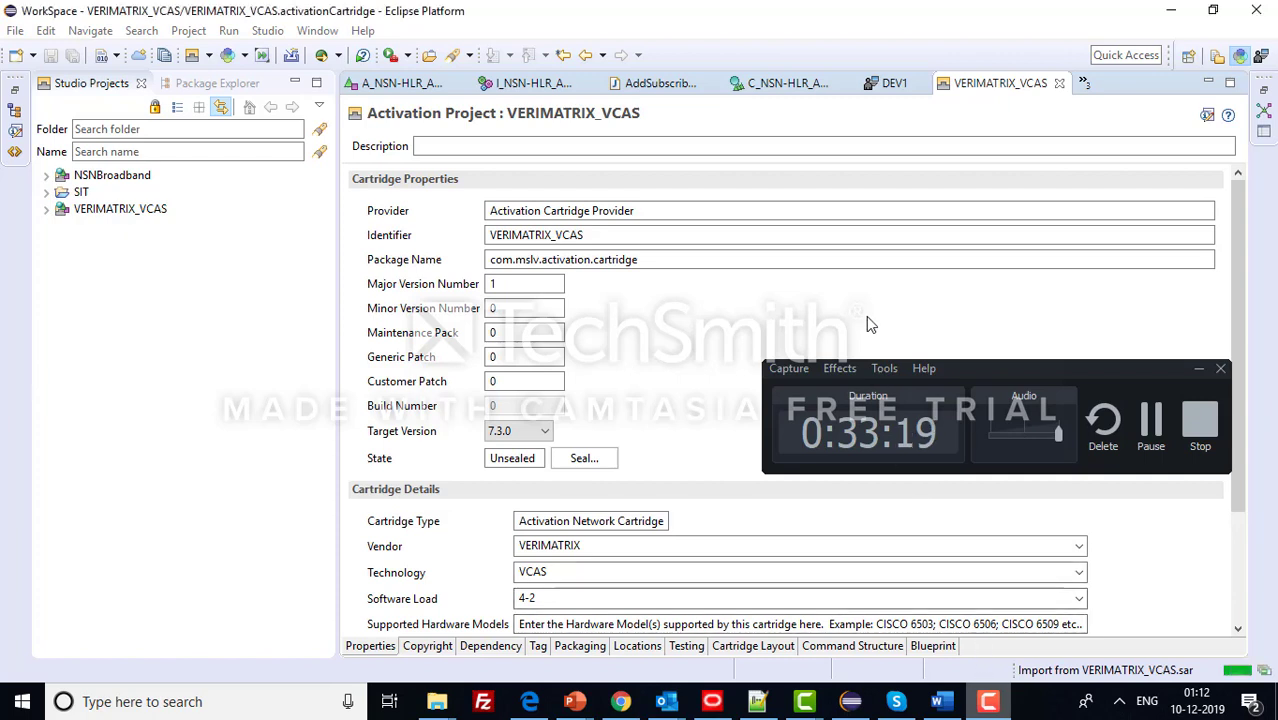
click(1199, 369)
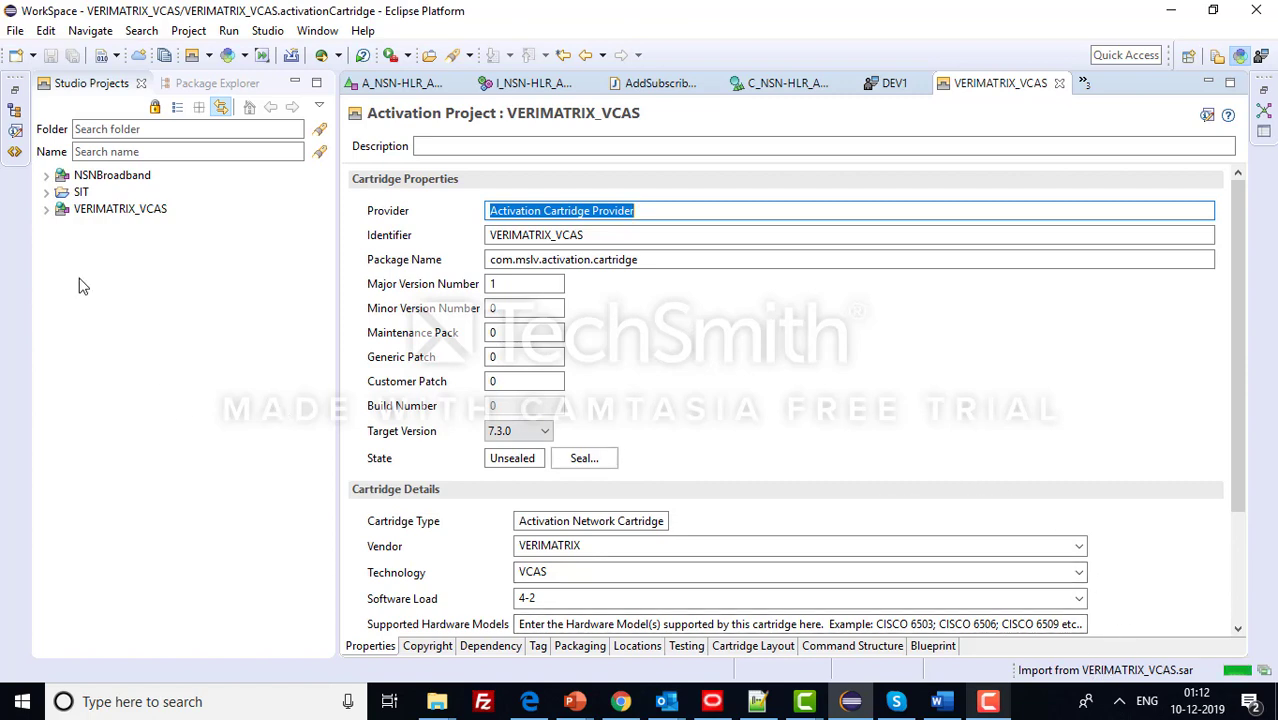
click(47, 210)
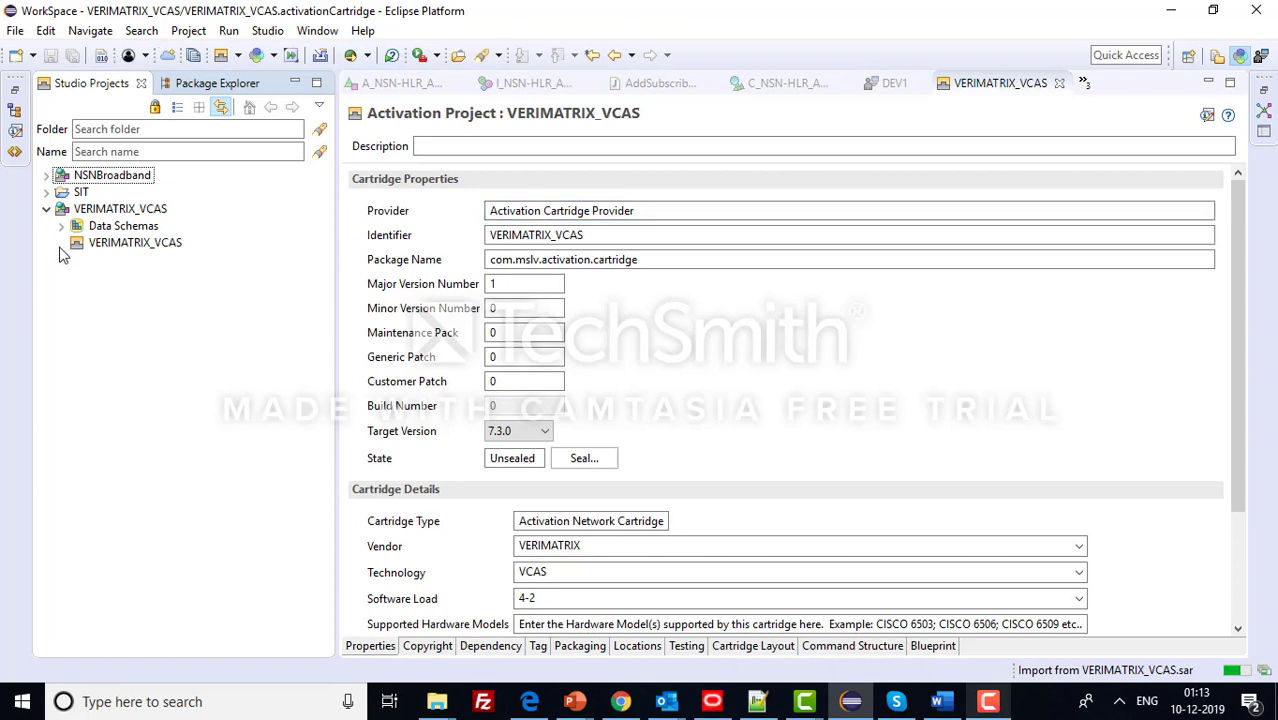
click(48, 211)
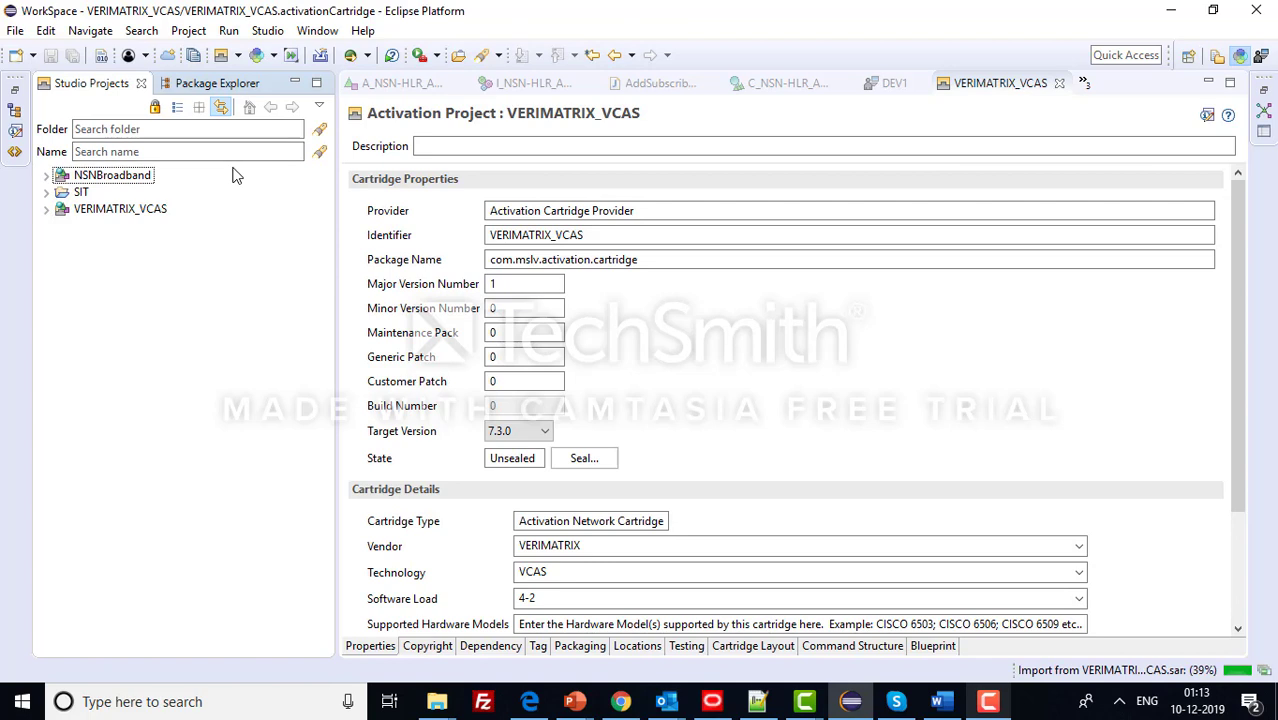
- Check the Project menu, then acknowledge the VERIMATRIX_VCAS.sar import-complete message
click(188, 30)
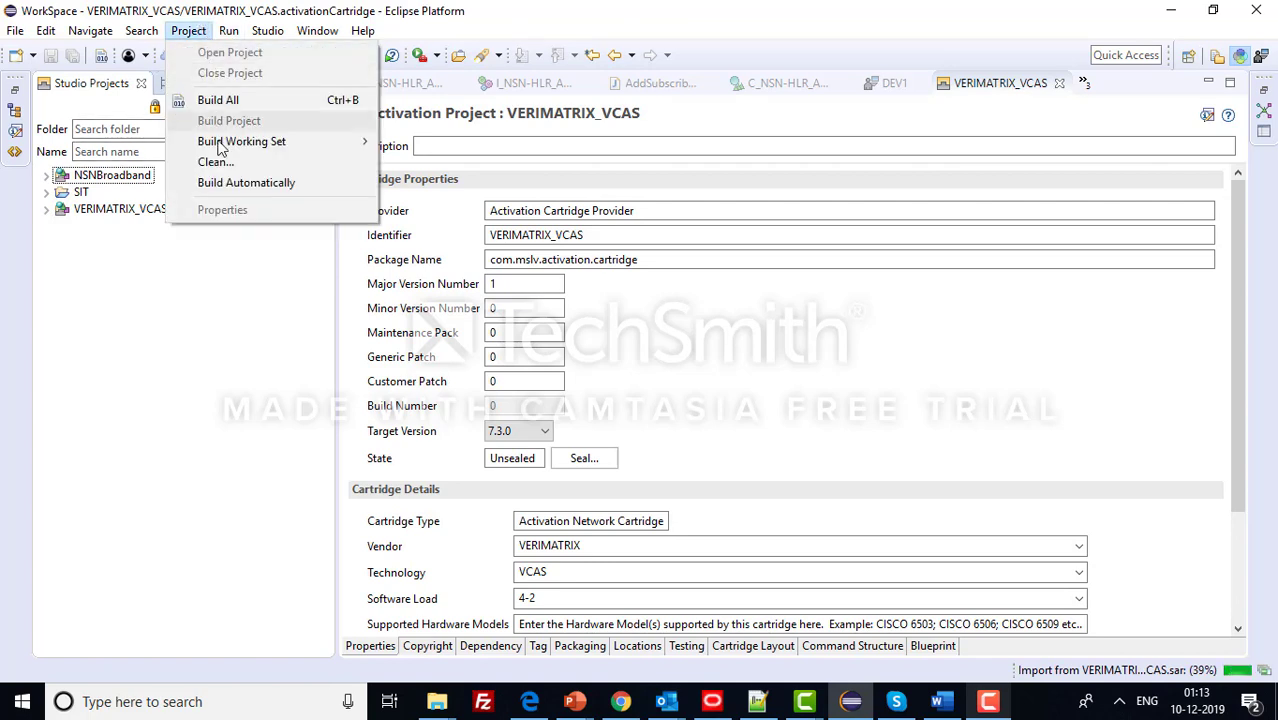
click(80, 375)
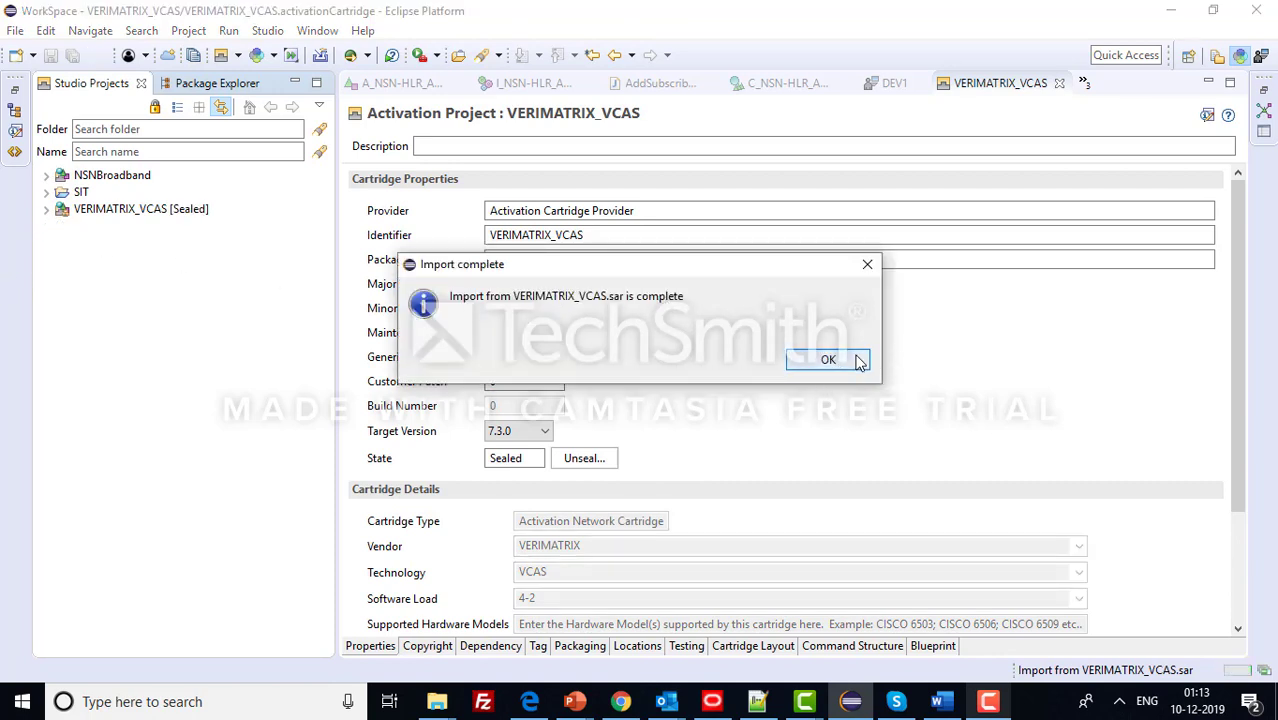
click(855, 360)
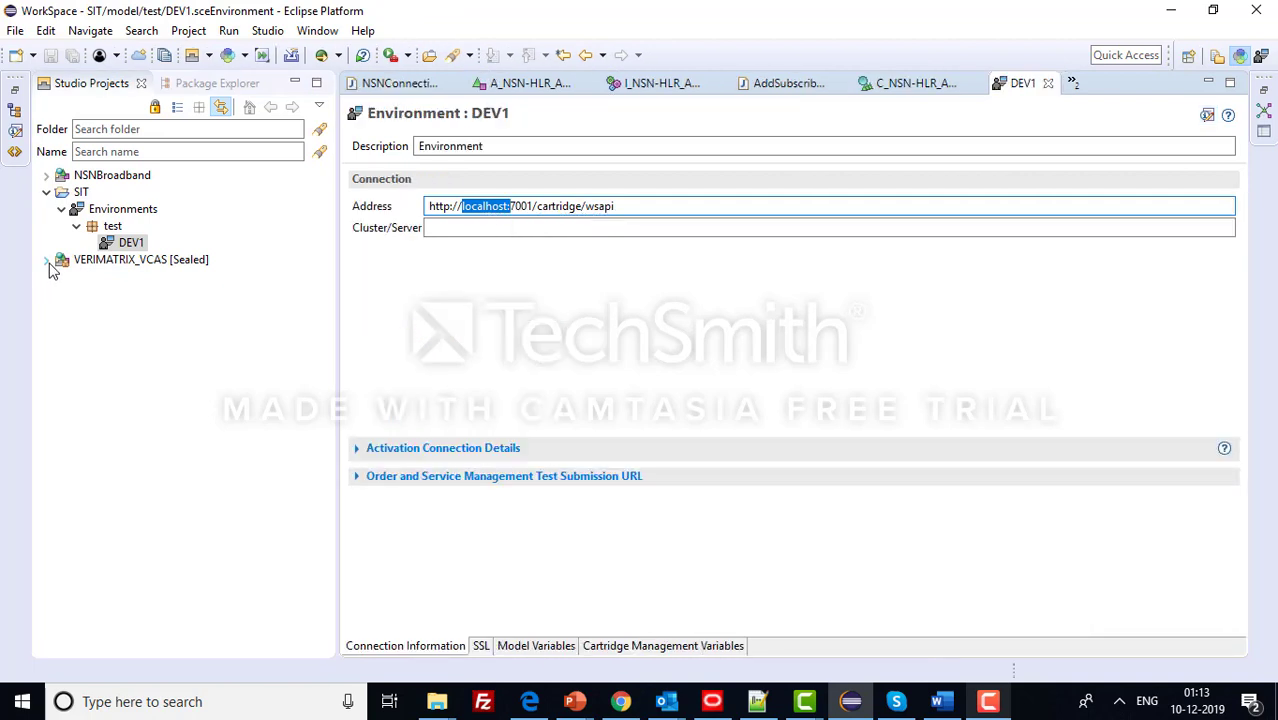
- Open the I_VERIMATRIX-VCAS_4-2_ADD_DEVICE action processor under Action Processors > DEVICE
click(47, 262)
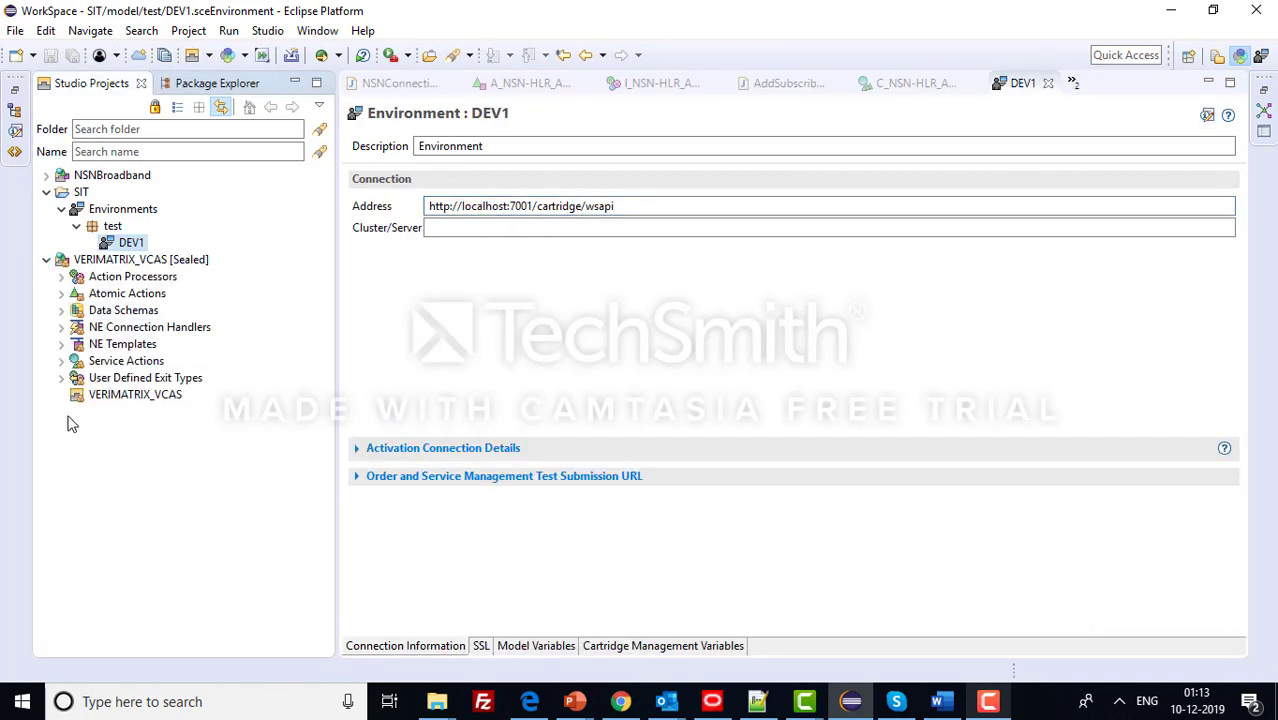
click(62, 277)
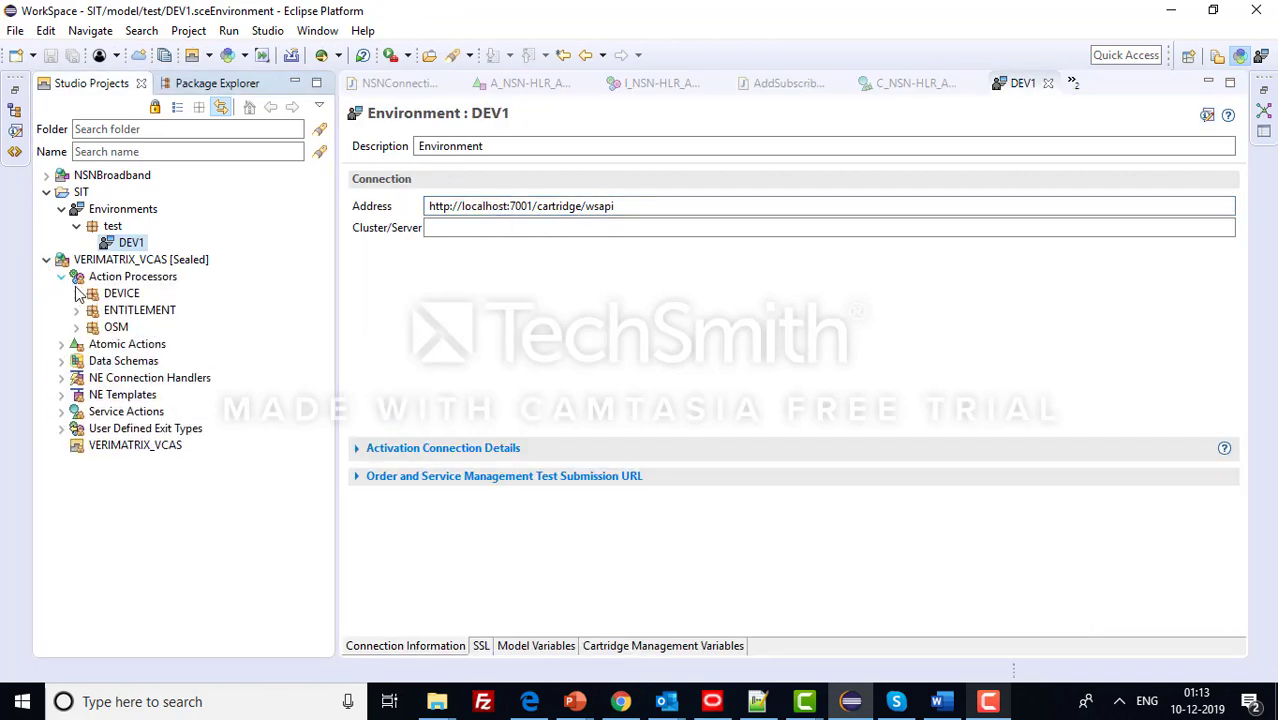
click(76, 294)
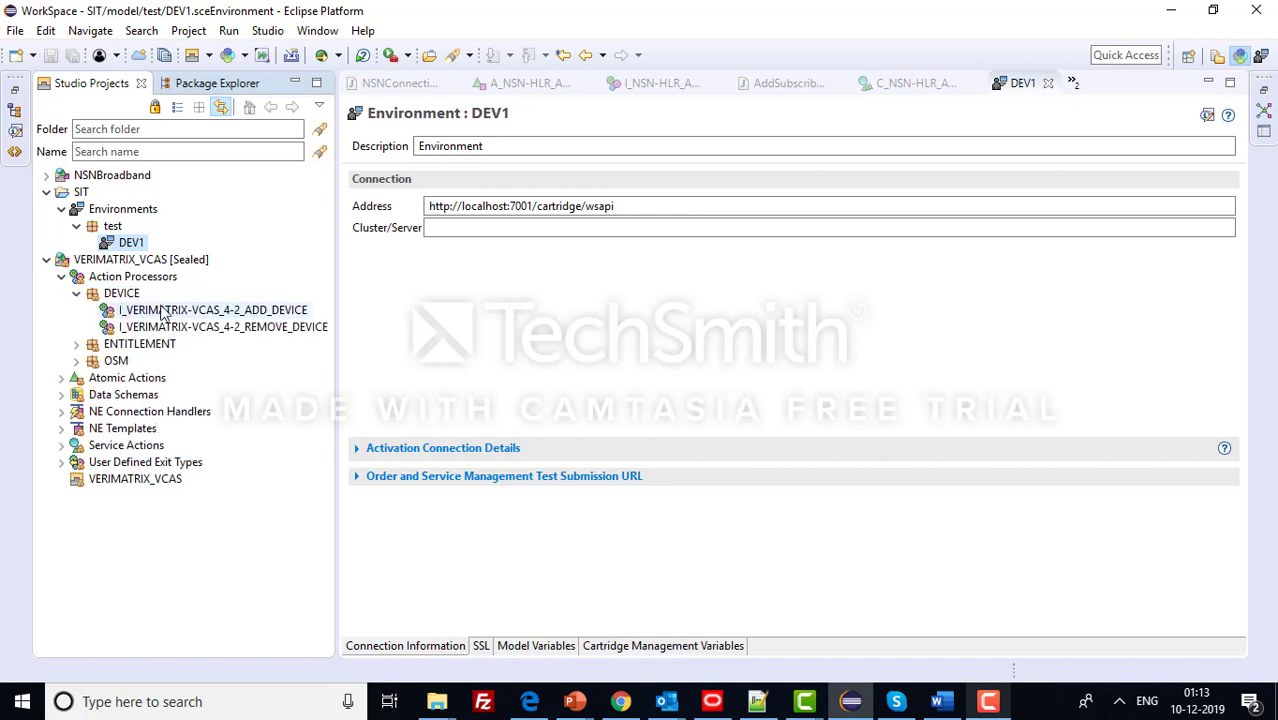
click(163, 313)
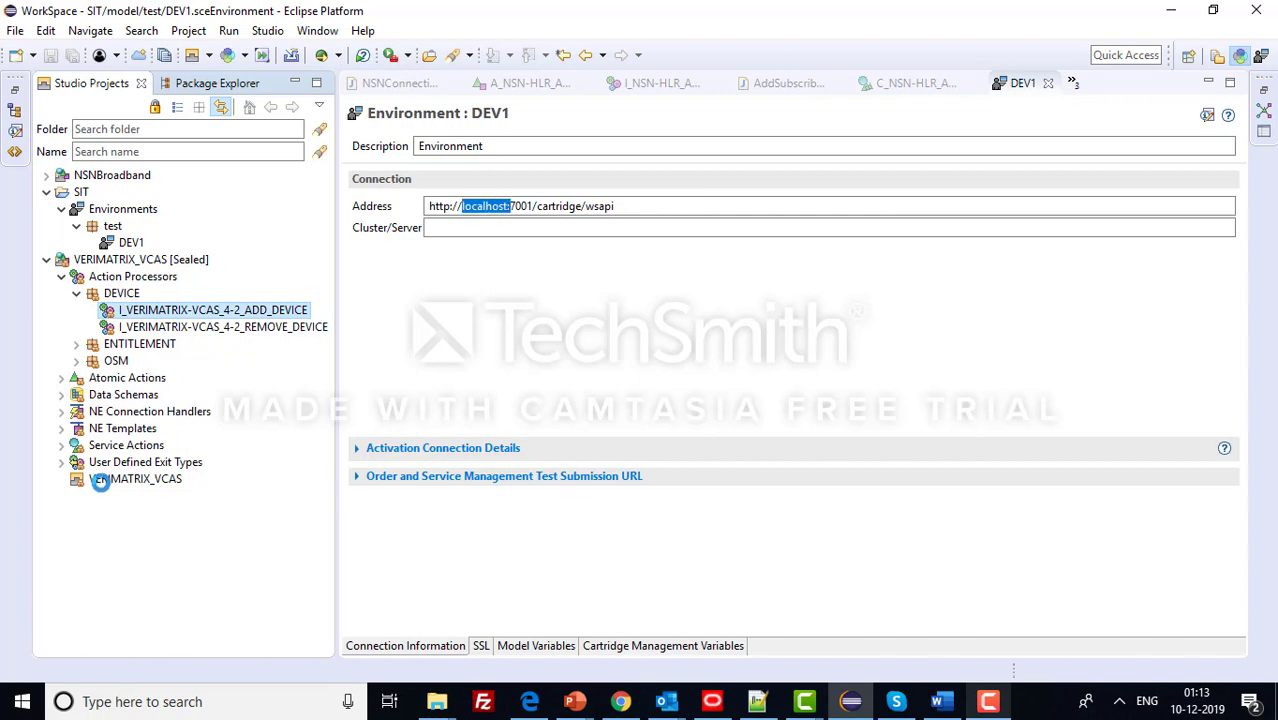
- Open the C_VERIMATRIX-VCAS_4-2_ADD_DEVICE service action under Service Actions > DEVICE
click(61, 445)
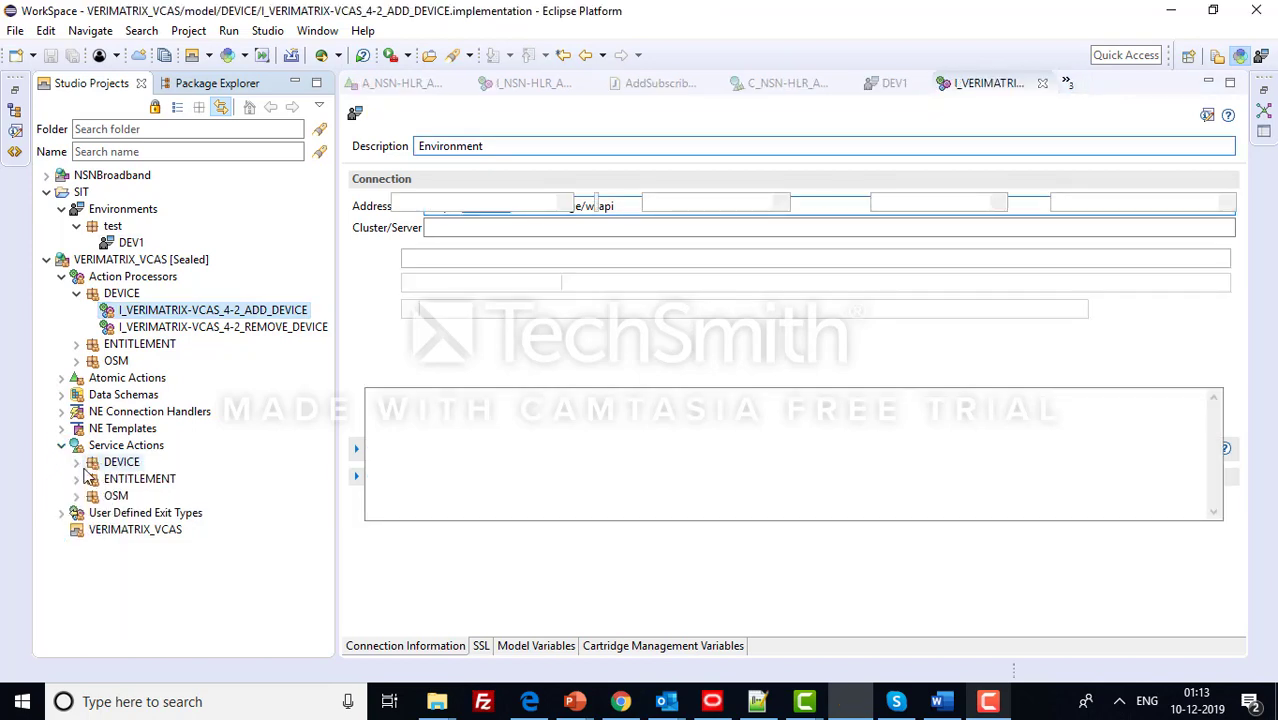
click(76, 462)
click(155, 481)
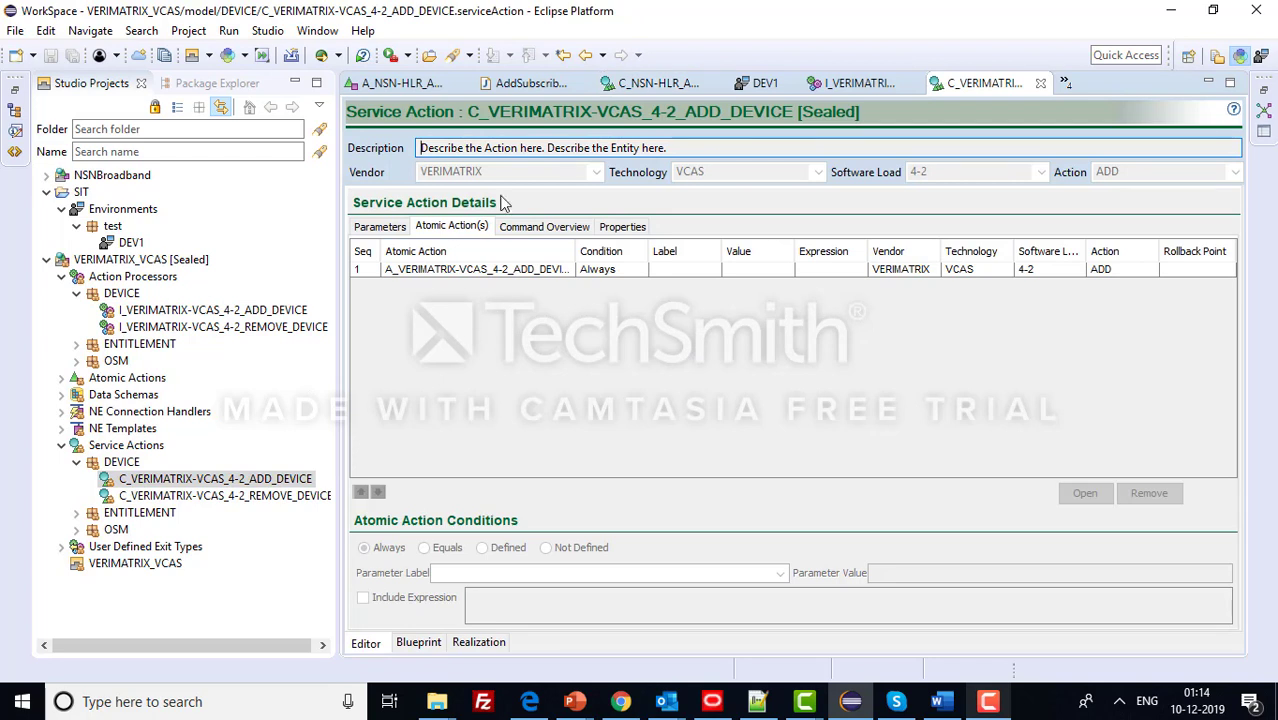
- Open the A_VERIMATRIX-VCAS_4-2_ADD_DEVICE atomic action from the service action's atomic action list
click(475, 271)
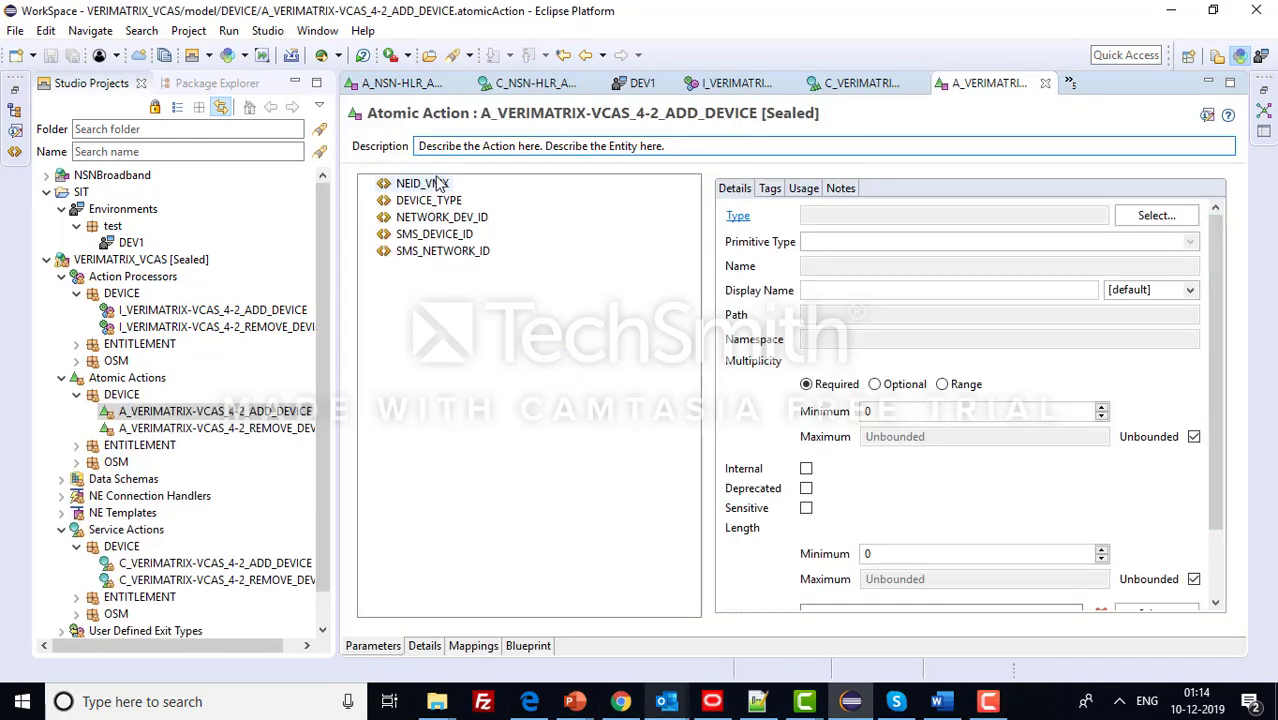
- Show the atomic action's mapping to I_VERIMATRIX-VCAS_4-2_ADD_DEVICE, then collapse the VERIMATRIX_VCAS project
click(474, 646)
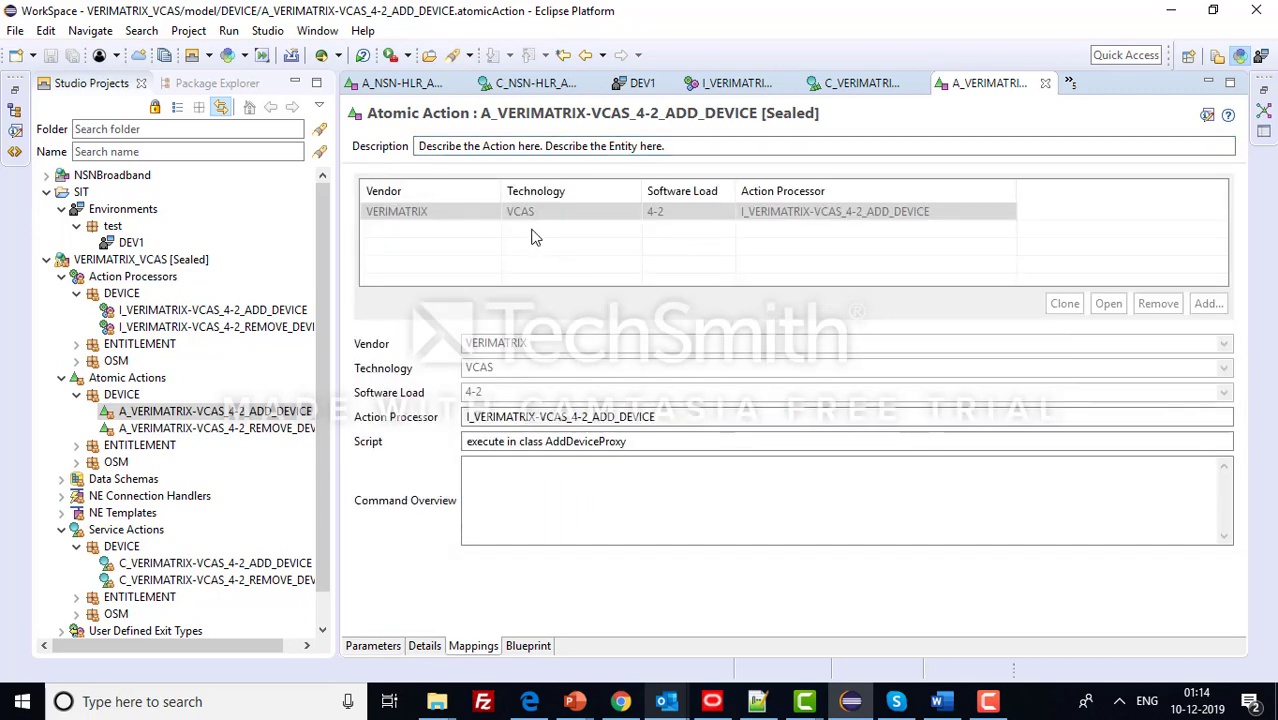
drag(656, 417, 462, 420)
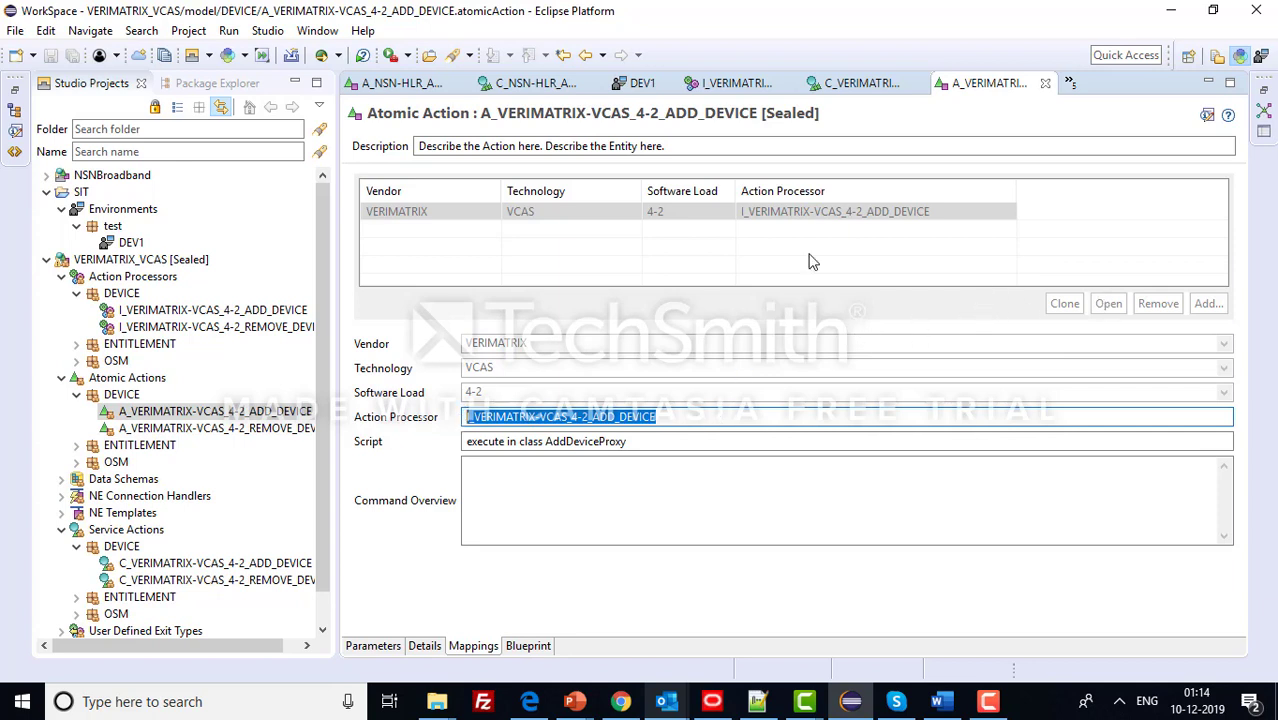
click(46, 261)
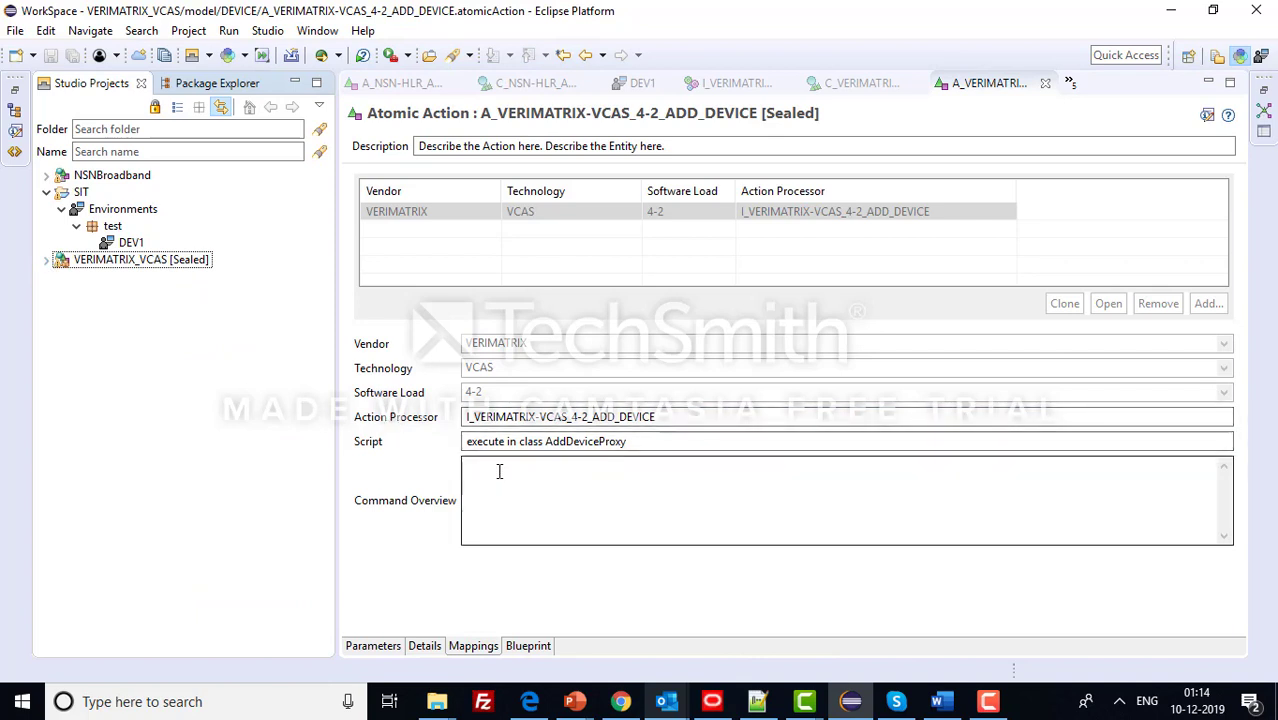
- Bring the PowerPoint demo deck's Agenda slide to the front
click(987, 703)
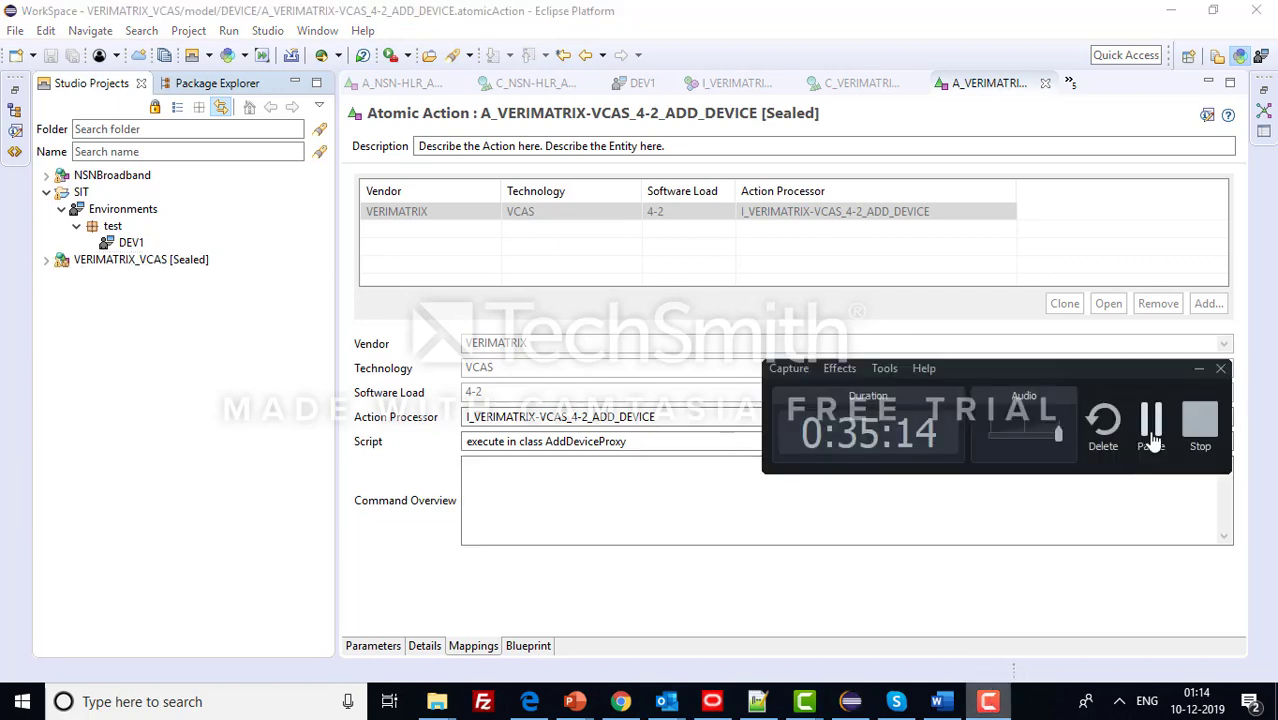
click(1152, 437)
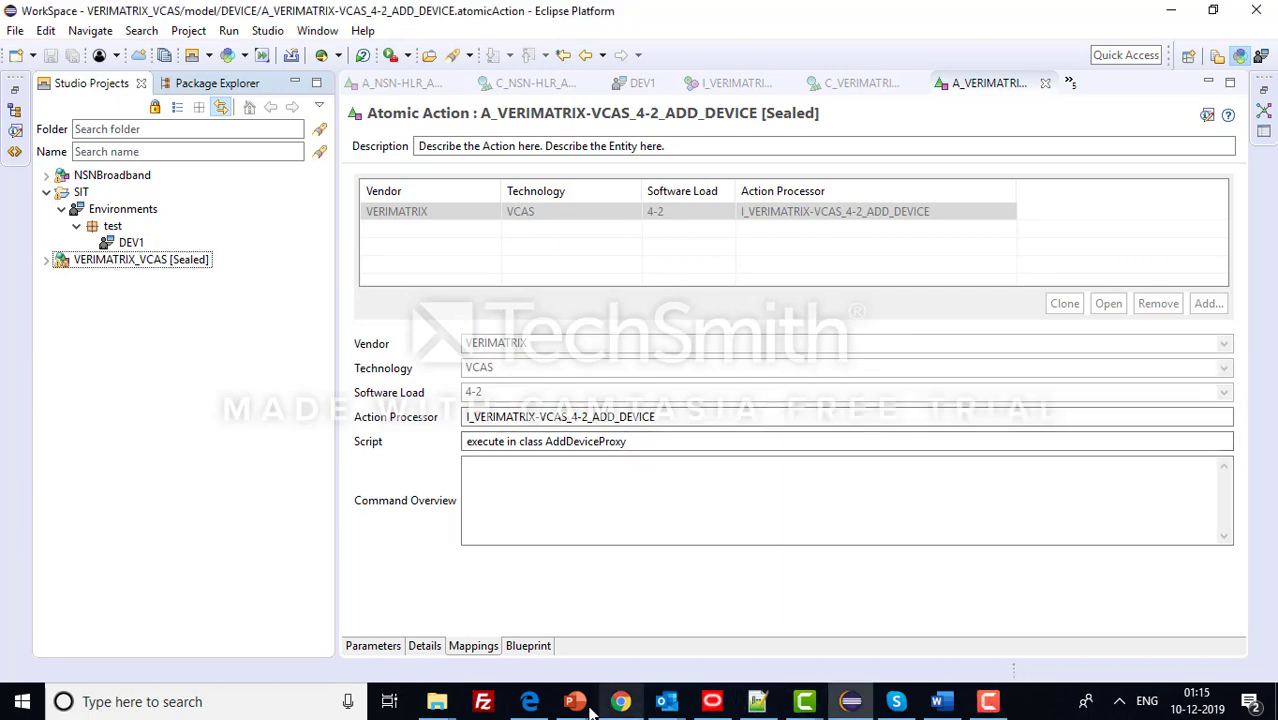
mouse_move(575, 701)
click(640, 643)
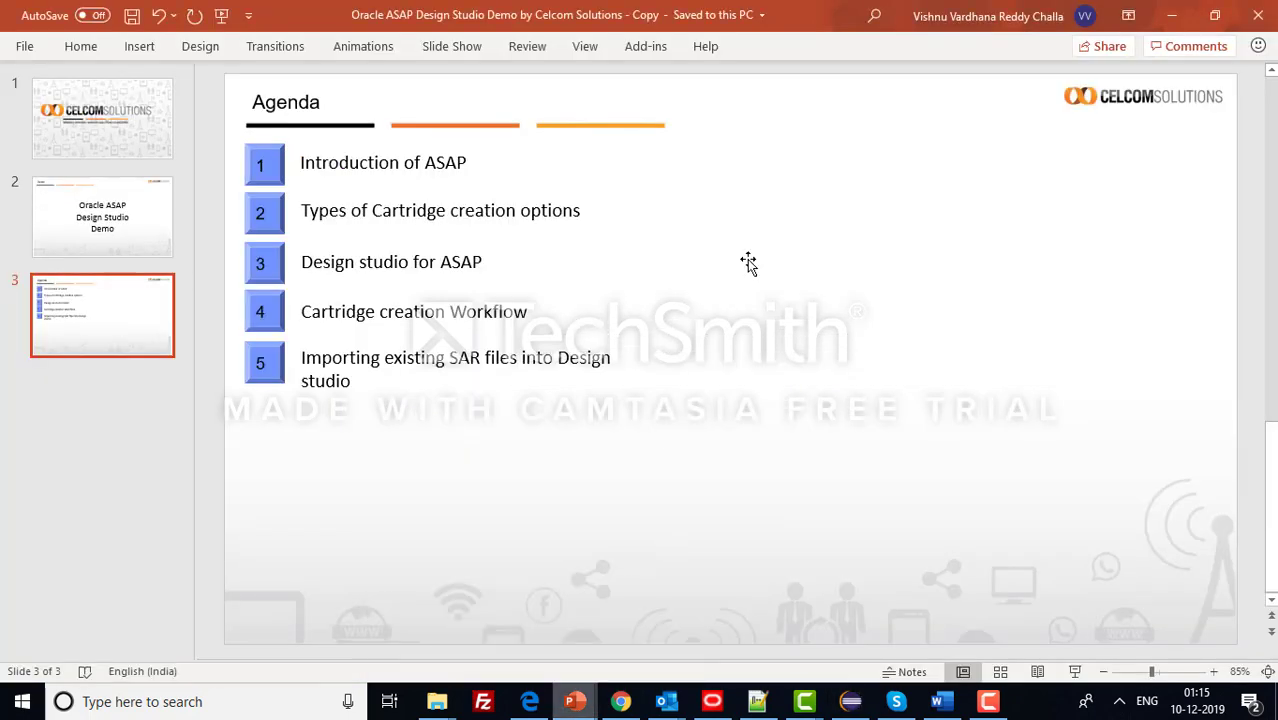
click(985, 700)
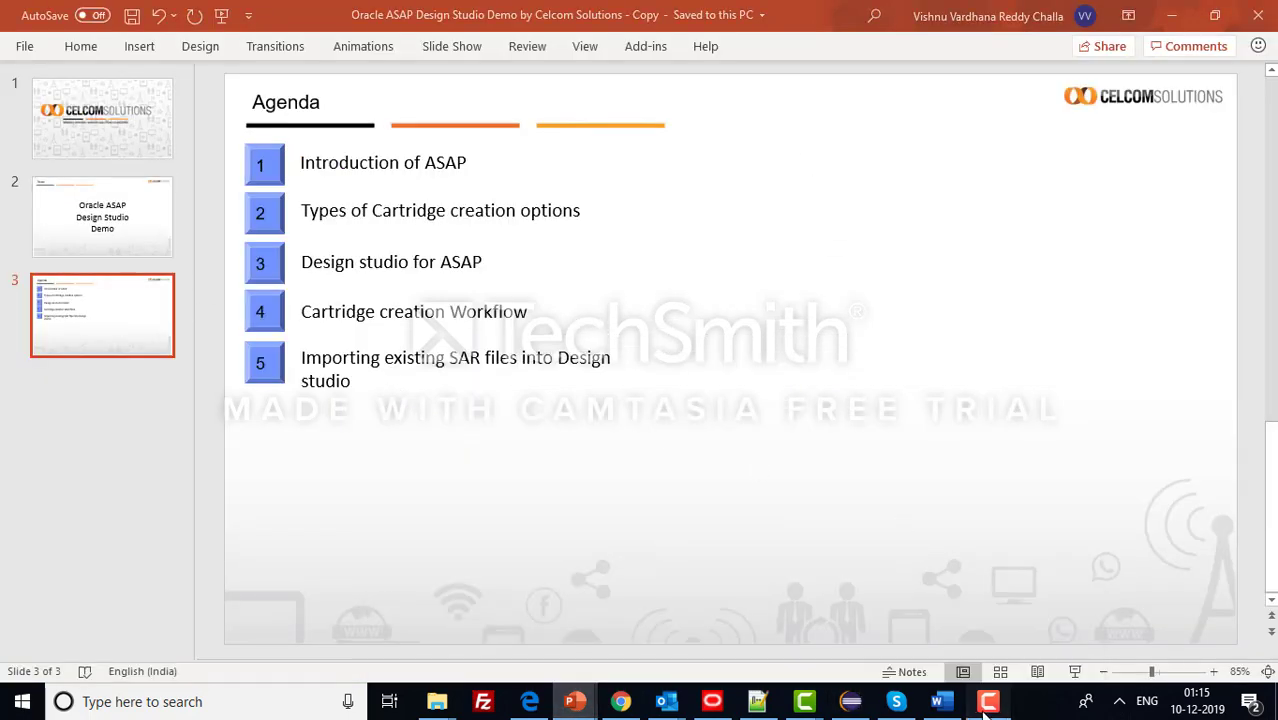